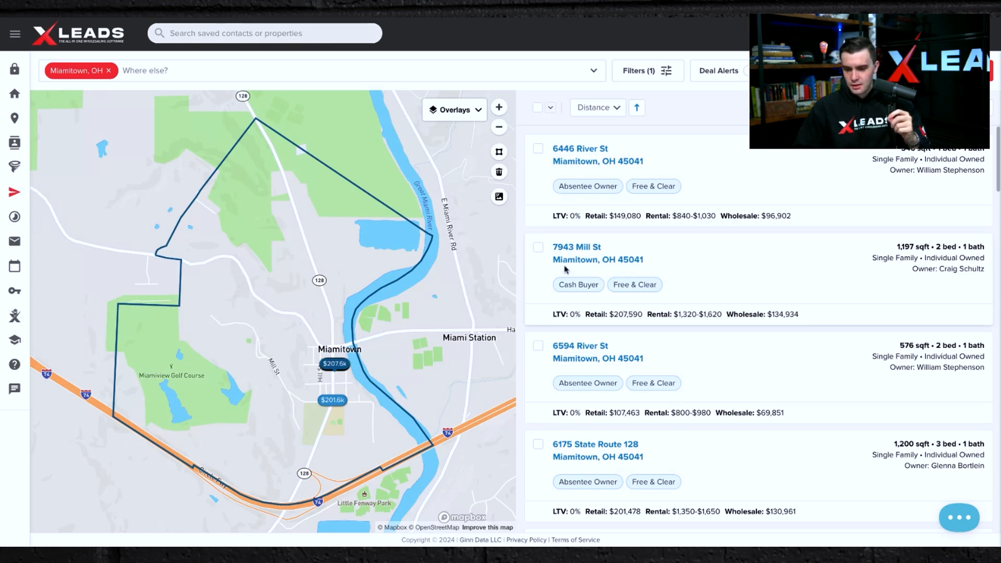
{"action": "left_click", "coordinate": [579, 251]}
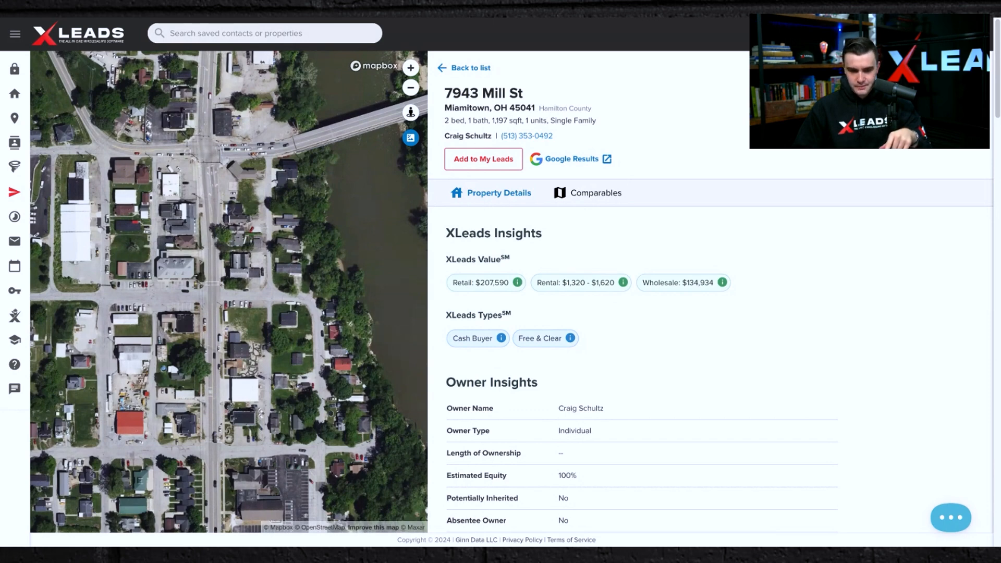
{"action": "left_click", "coordinate": [445, 68]}
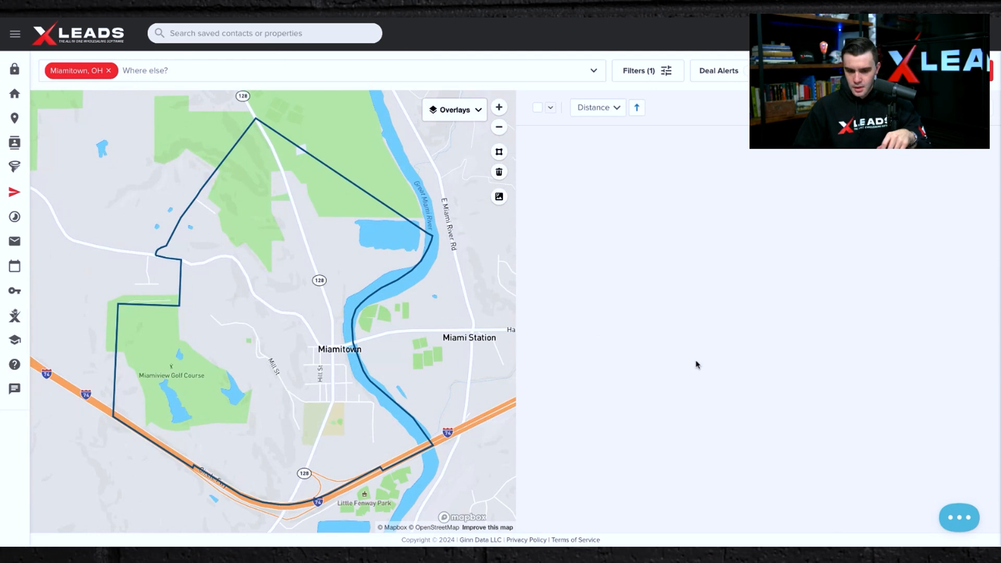
{"action": "scroll", "coordinate": [688, 360], "scroll_direction": "down", "scroll_amount": 5}
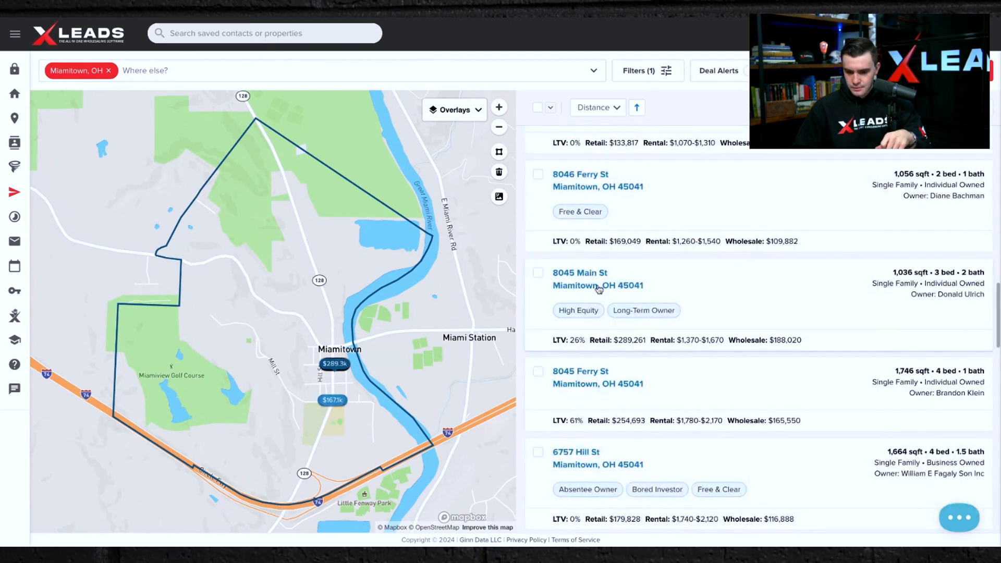
{"action": "left_click", "coordinate": [588, 274]}
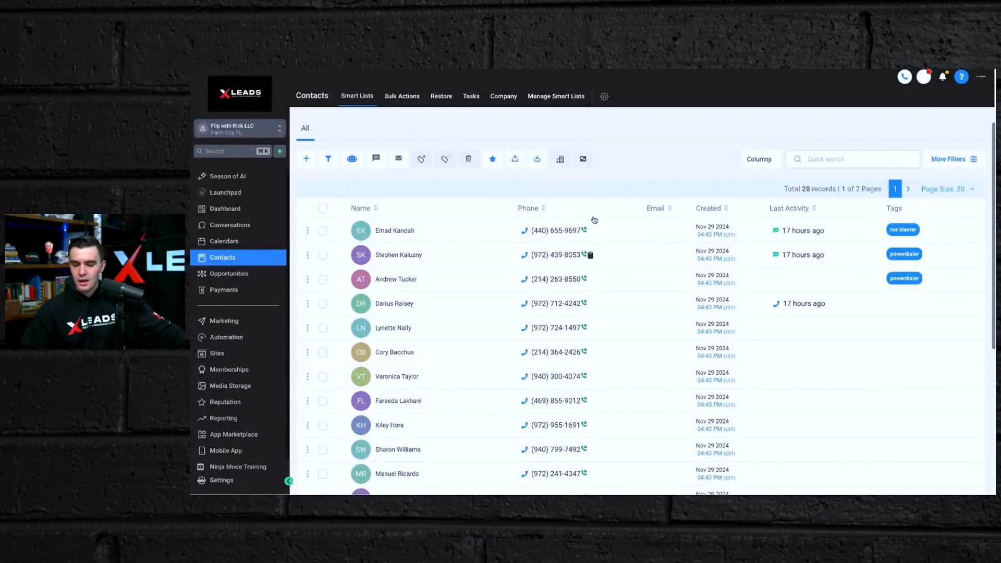
Switch to the CRM, open the Dashboard, and return to the Contacts list.
{"action": "mouse_move", "coordinate": [590, 239]}
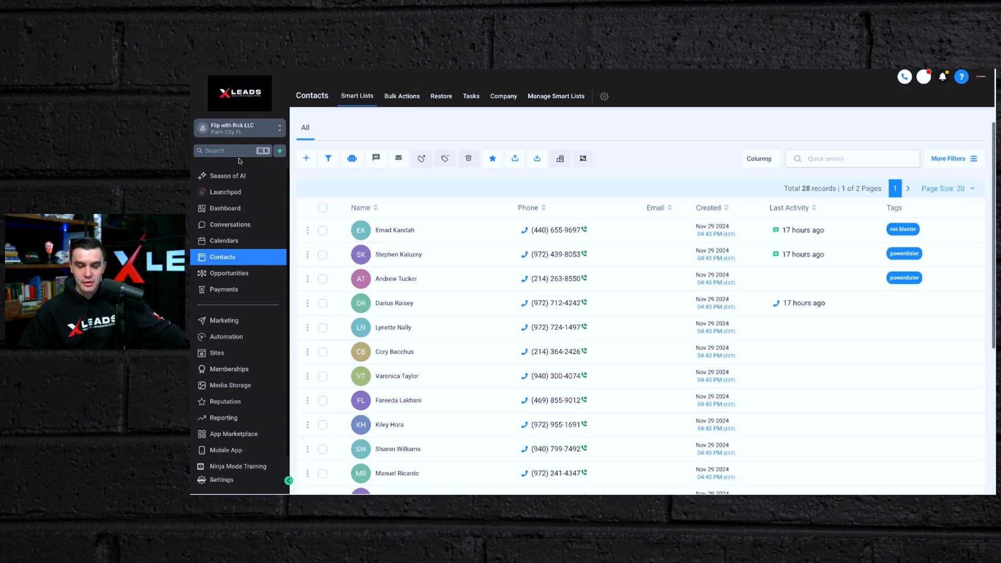
{"action": "left_click", "coordinate": [216, 209]}
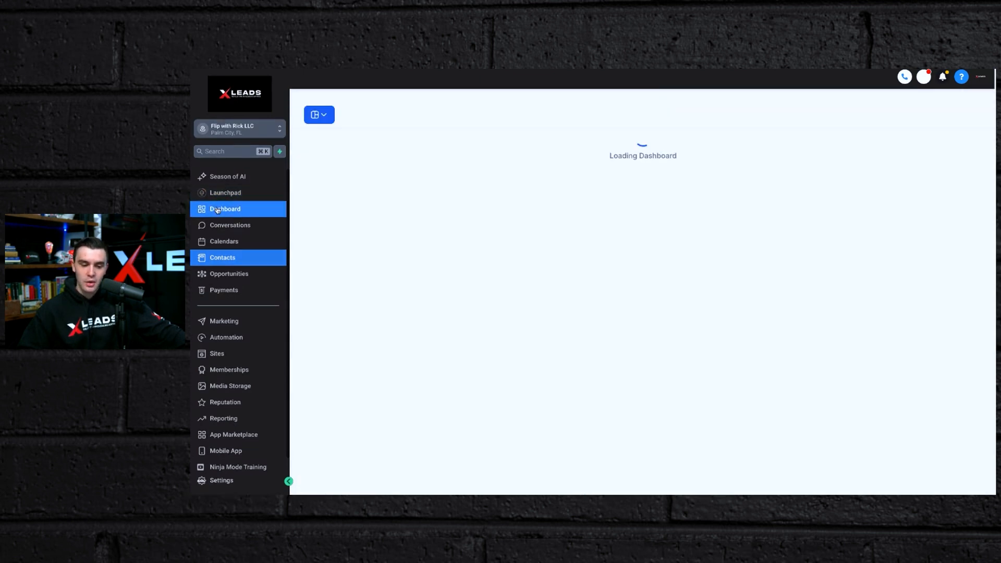
{"action": "left_click", "coordinate": [227, 259]}
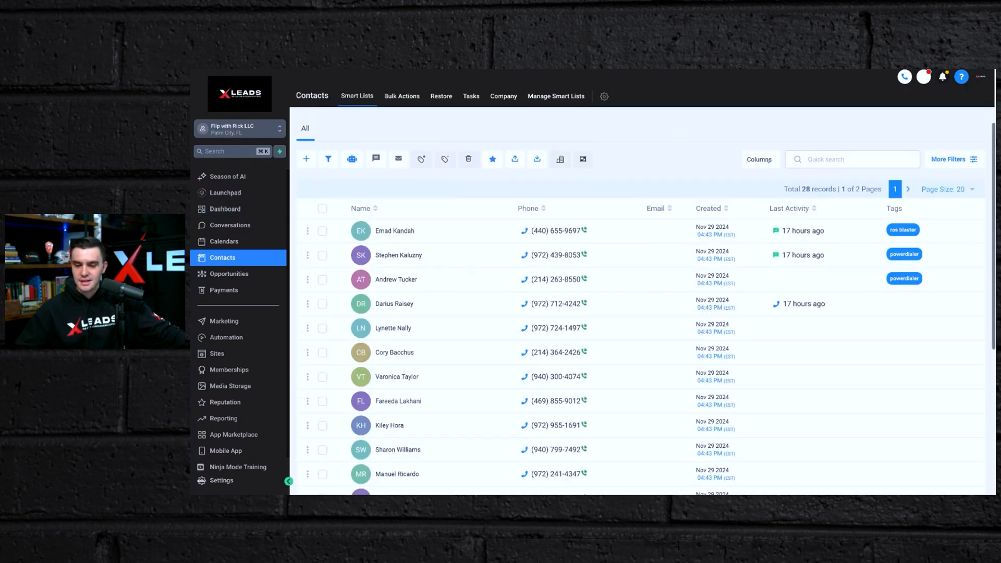
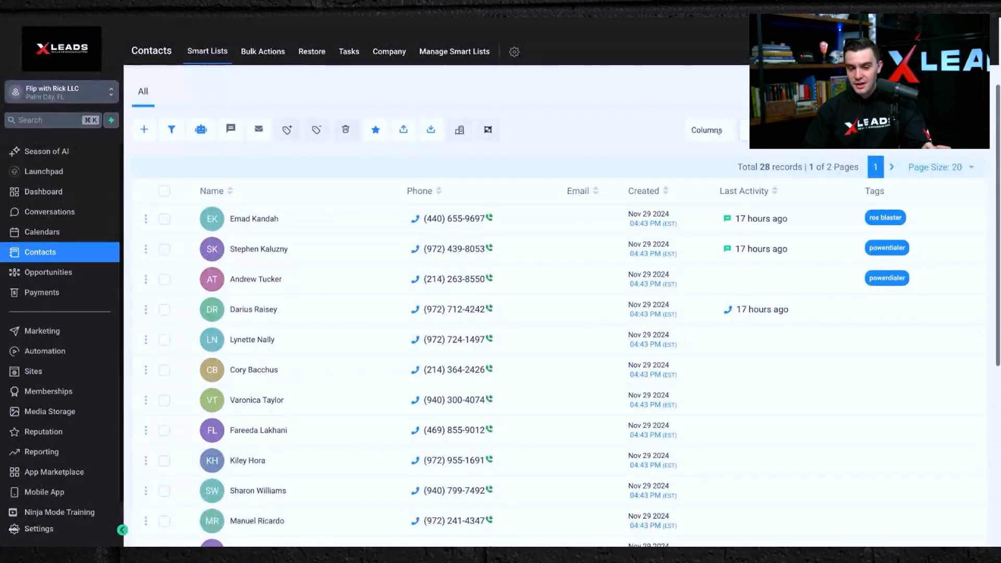
Open the Documents & Contracts section of Payments in the CRM.
{"action": "scroll", "coordinate": [526, 426], "scroll_direction": "down", "scroll_amount": 5}
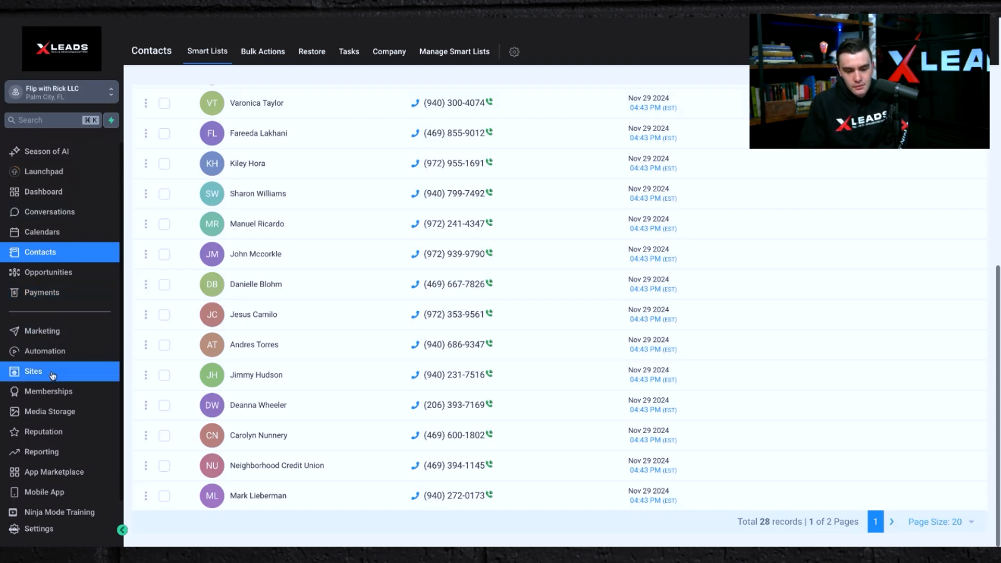
{"action": "left_click", "coordinate": [42, 295]}
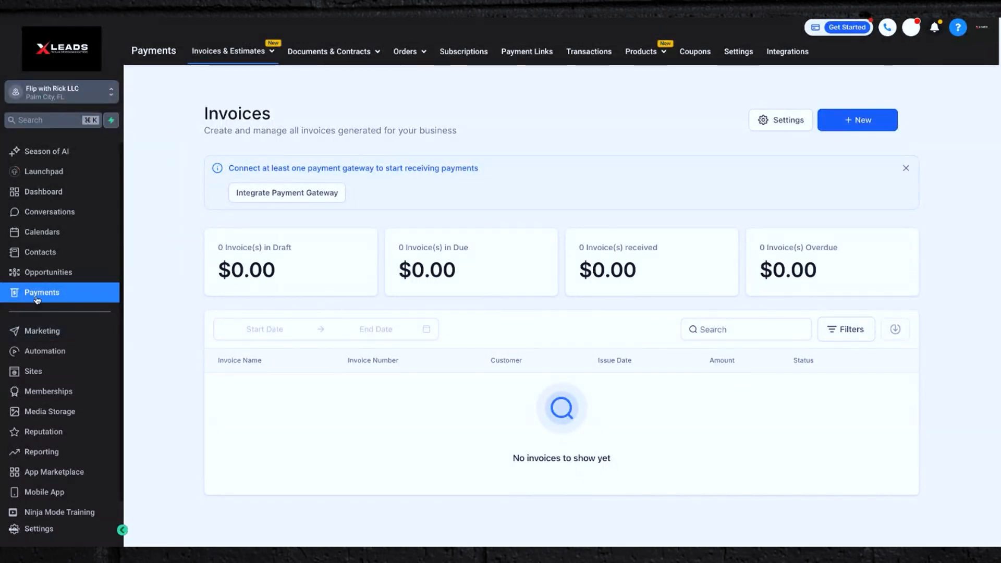
{"action": "mouse_move", "coordinate": [340, 53]}
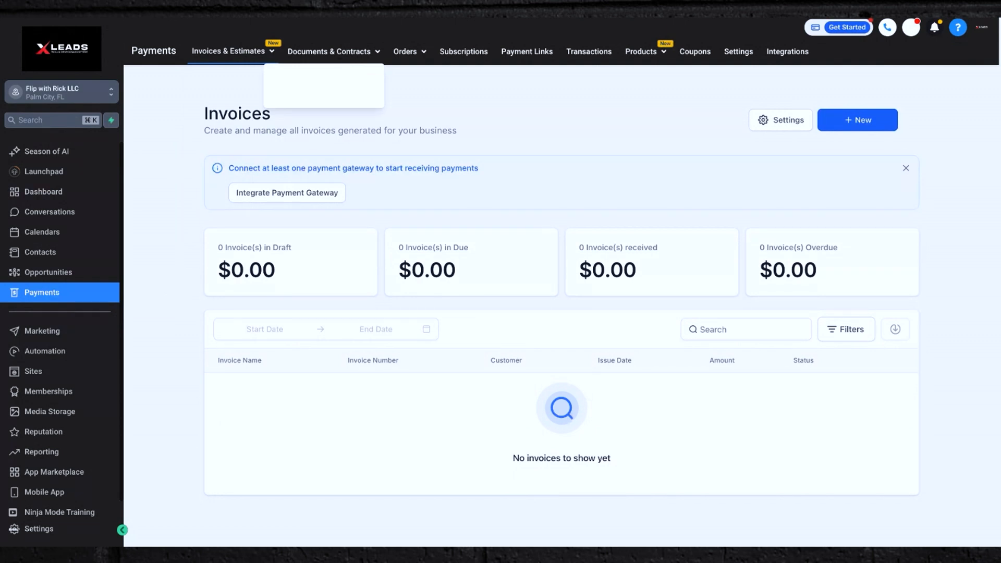
{"action": "left_click", "coordinate": [334, 51]}
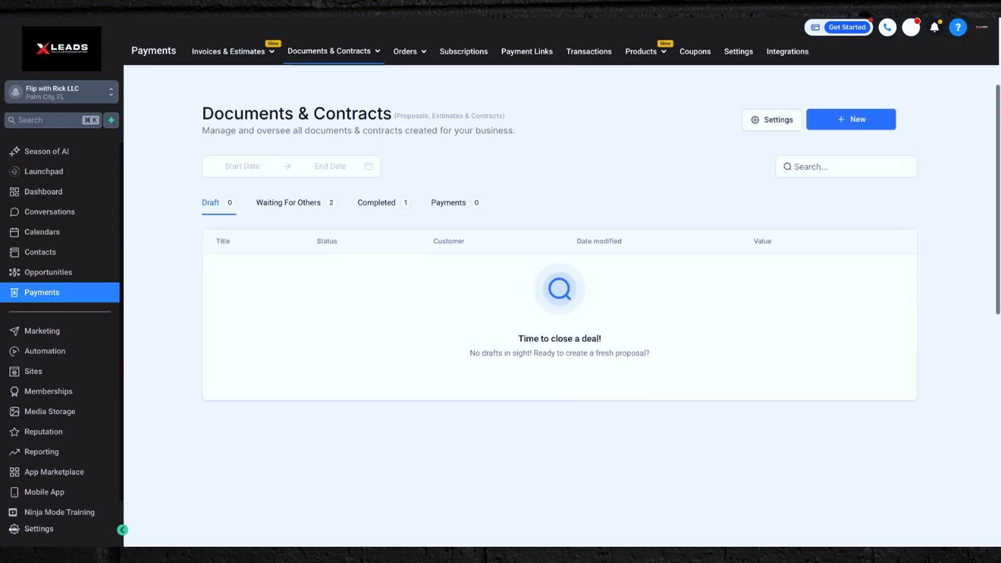
{"action": "left_click", "coordinate": [843, 119]}
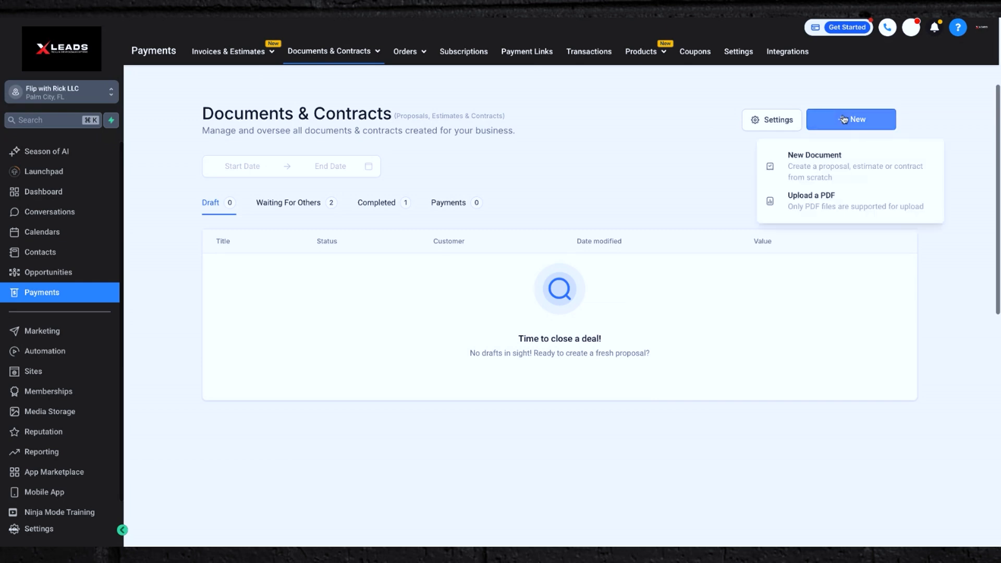
{"action": "left_click", "coordinate": [823, 206]}
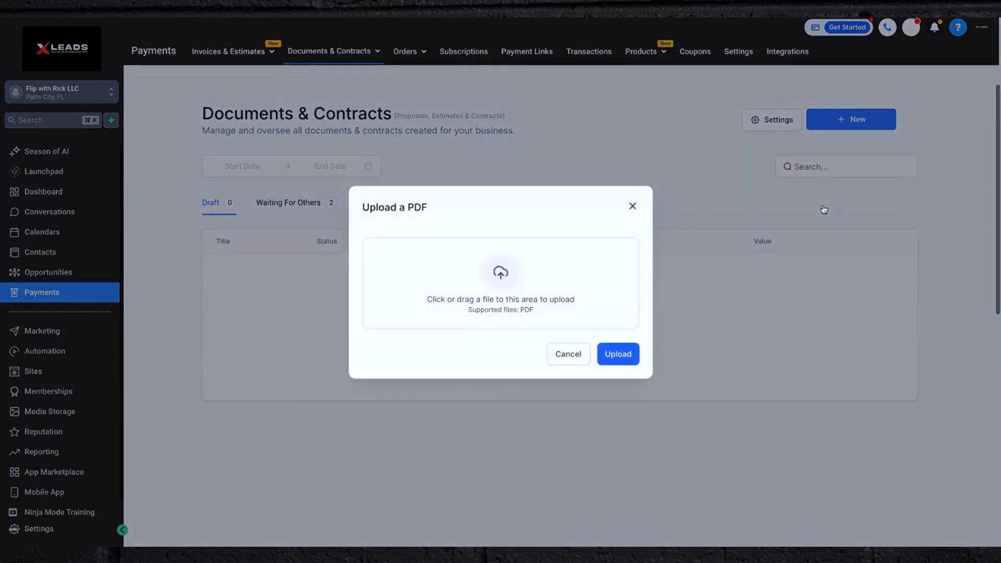
{"action": "left_click", "coordinate": [633, 206]}
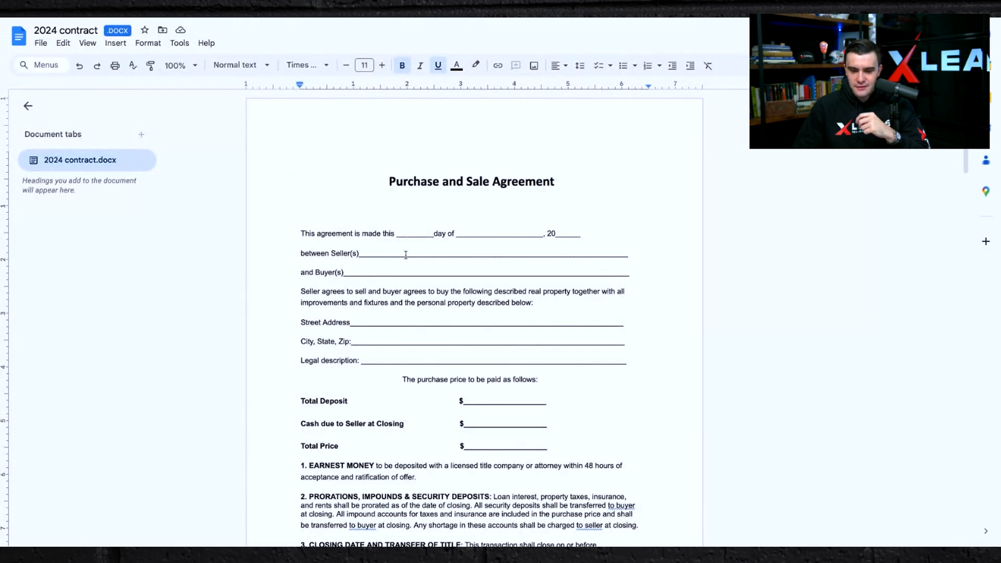
Fill the Seller(s) blank of the Purchase and Sale Agreement with the seller's full name.
{"action": "scroll", "coordinate": [406, 255], "scroll_direction": "down", "scroll_amount": 4}
{"action": "scroll", "coordinate": [406, 255], "scroll_direction": "up", "scroll_amount": 3}
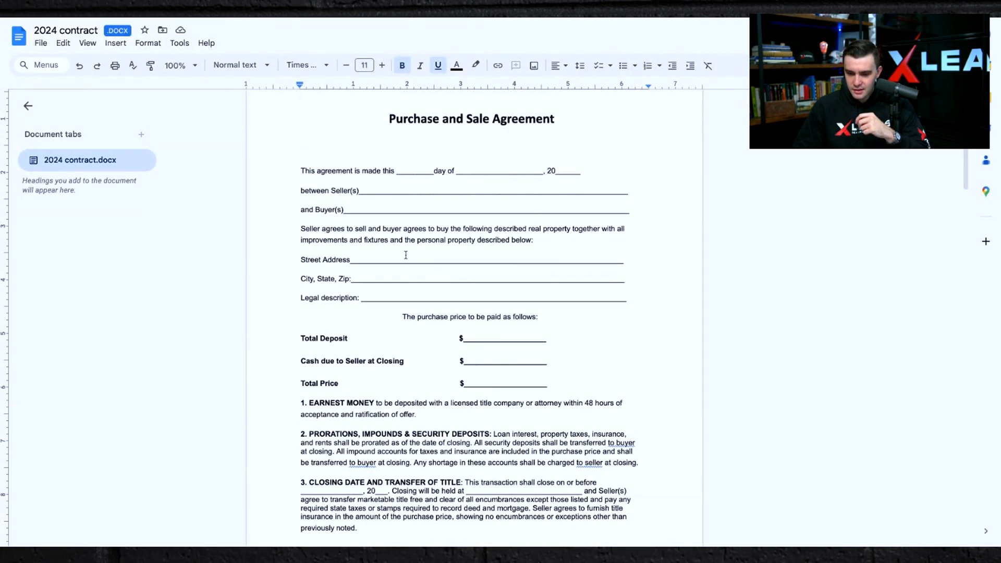
{"action": "left_click_drag", "start_coordinate": [629, 203], "coordinate": [359, 202]}
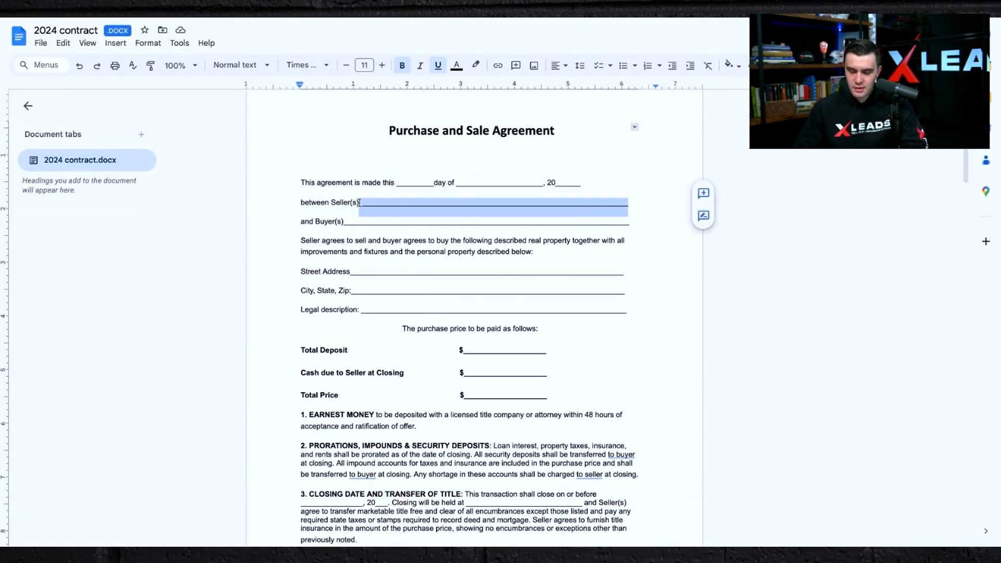
{"action": "key", "text": "BackSpace"}
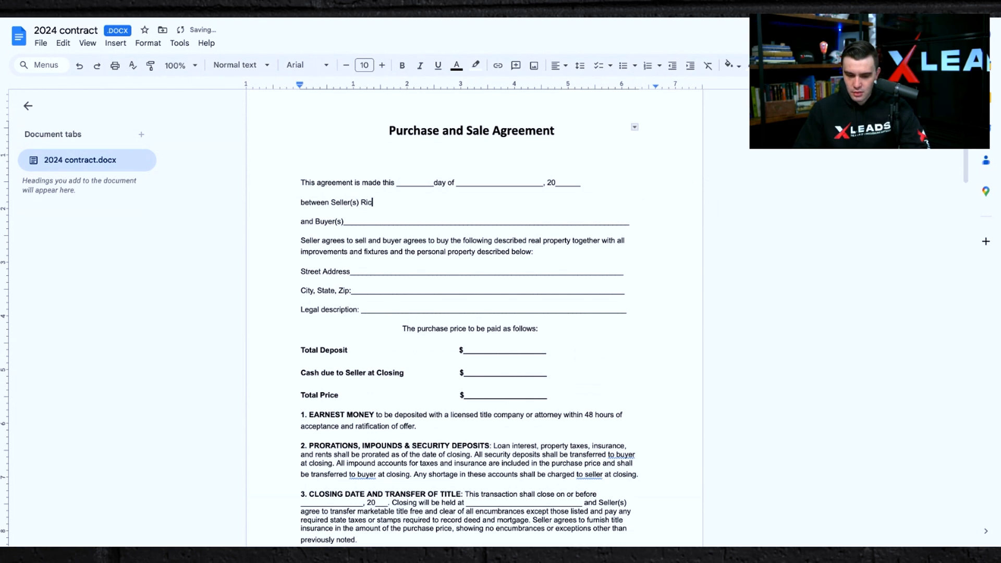
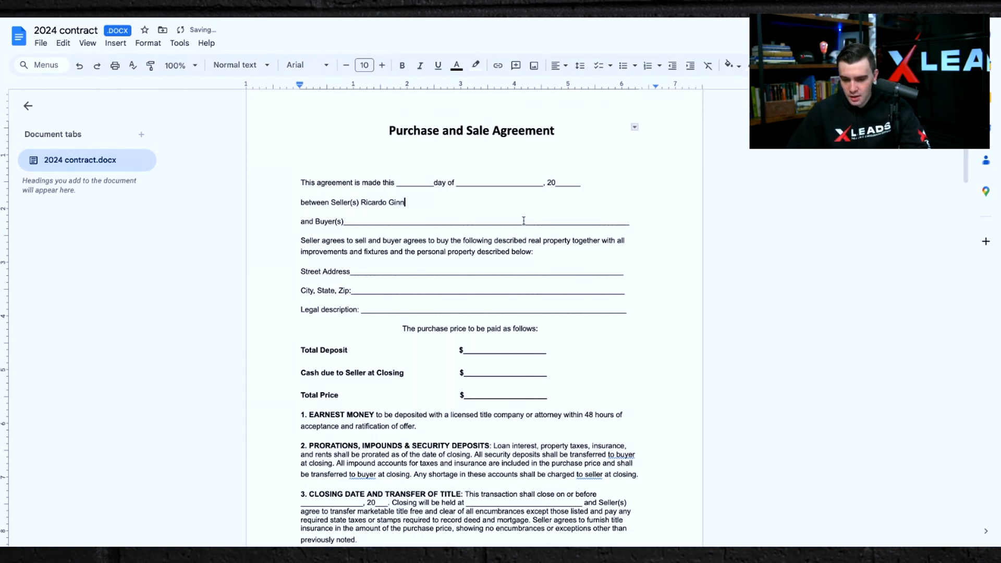
Replace the Buyer(s) blank with ZG Home Buyers.
{"action": "left_click_drag", "start_coordinate": [631, 222], "coordinate": [345, 222]}
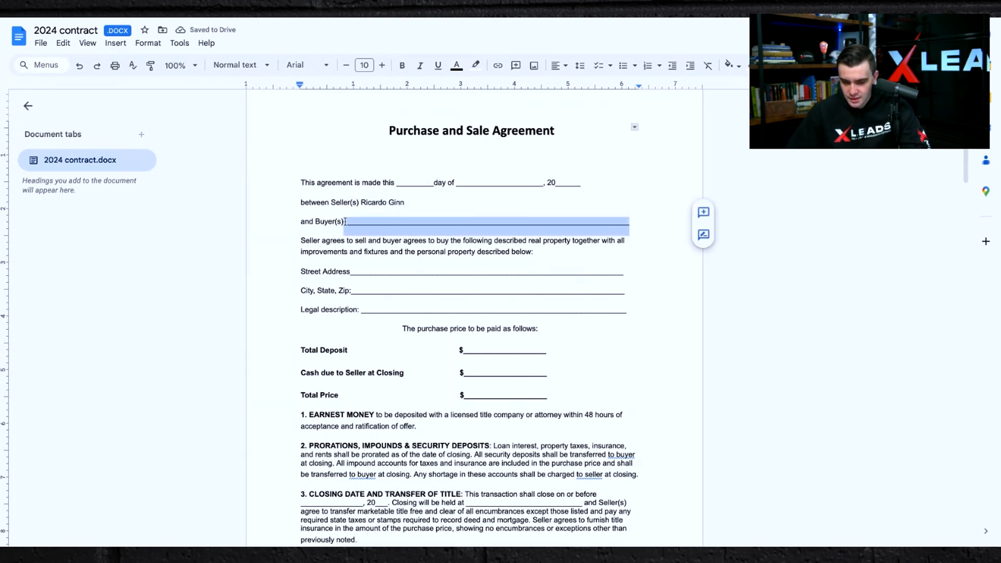
{"action": "key", "text": "BackSpace"}
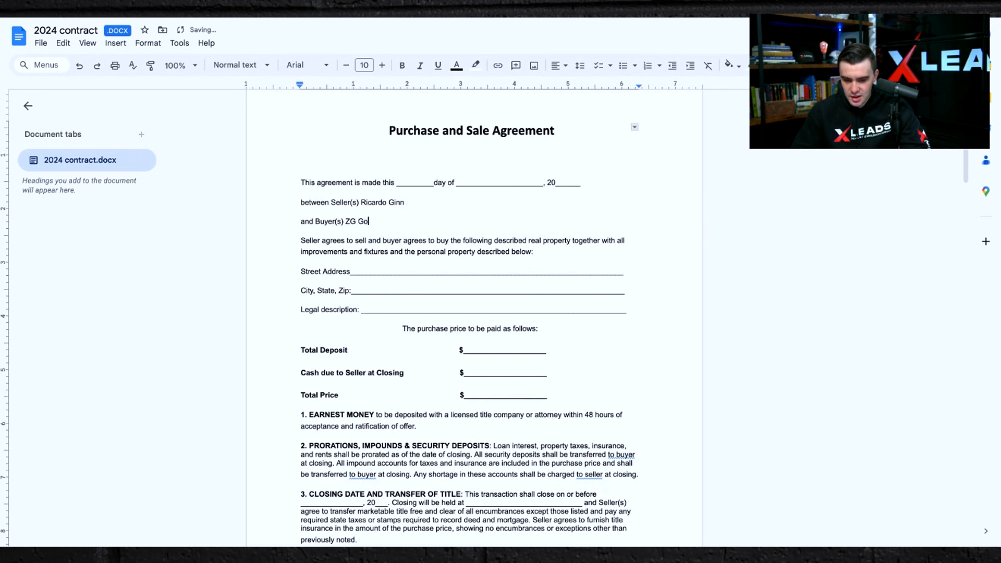
{"action": "key", "text": "BackSpace"}
{"action": "key", "text": "BackSpace"}
{"action": "key", "text": "BackSpace"}
{"action": "key", "text": "BackSpace"}
{"action": "key", "text": "BackSpace"}
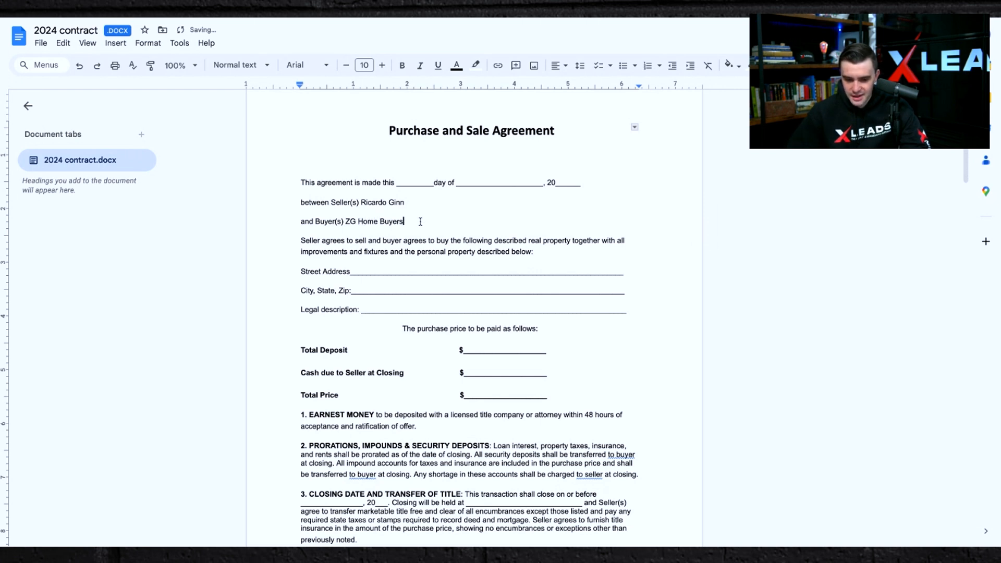
Make the buyer name and the seller name bold.
{"action": "left_click_drag", "start_coordinate": [405, 221], "coordinate": [346, 222]}
{"action": "left_click", "coordinate": [402, 66]}
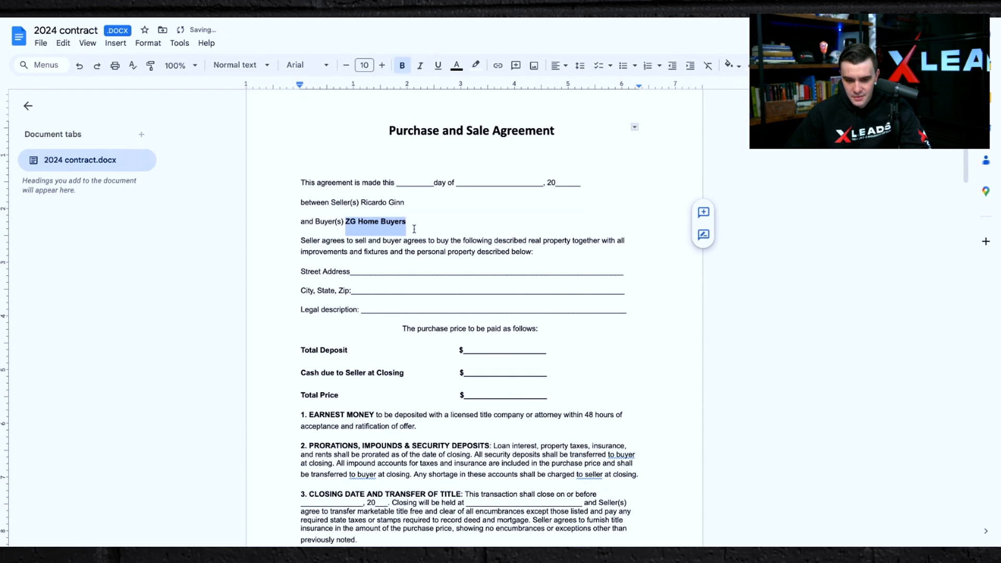
{"action": "left_click_drag", "start_coordinate": [405, 203], "coordinate": [361, 205]}
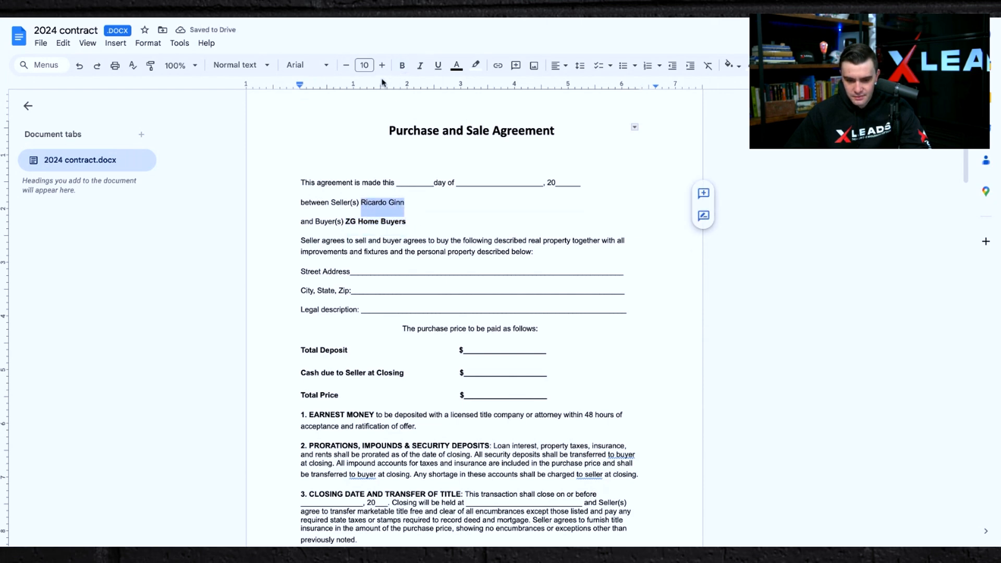
{"action": "left_click", "coordinate": [401, 66]}
{"action": "left_click", "coordinate": [458, 228]}
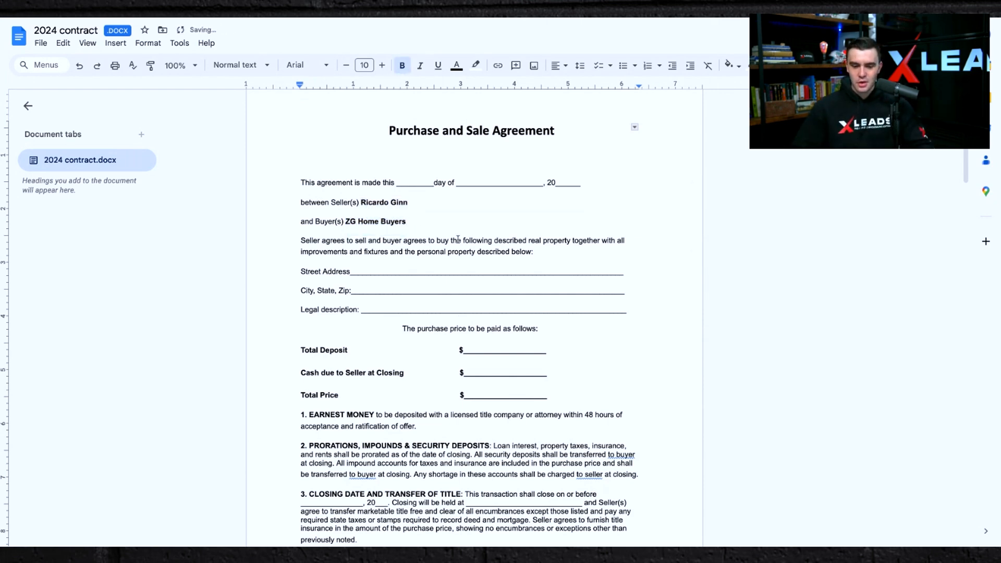
Delete the first page of the Assignment of Contract section.
{"action": "scroll", "coordinate": [458, 328], "scroll_direction": "down", "scroll_amount": 10}
{"action": "scroll", "coordinate": [457, 332], "scroll_direction": "down", "scroll_amount": 12}
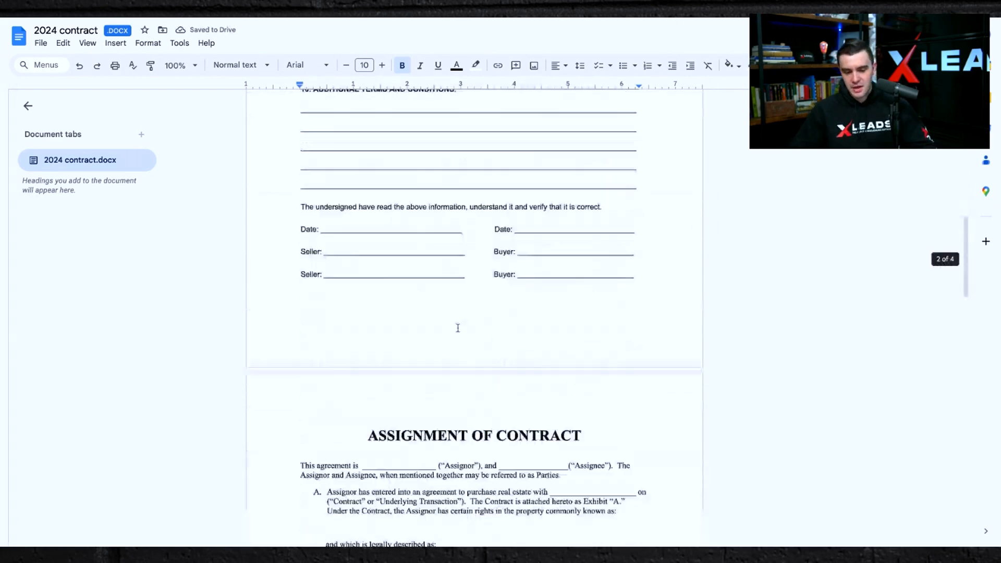
{"action": "scroll", "coordinate": [457, 332], "scroll_direction": "up", "scroll_amount": 4}
{"action": "scroll", "coordinate": [474, 313], "scroll_direction": "down", "scroll_amount": 4}
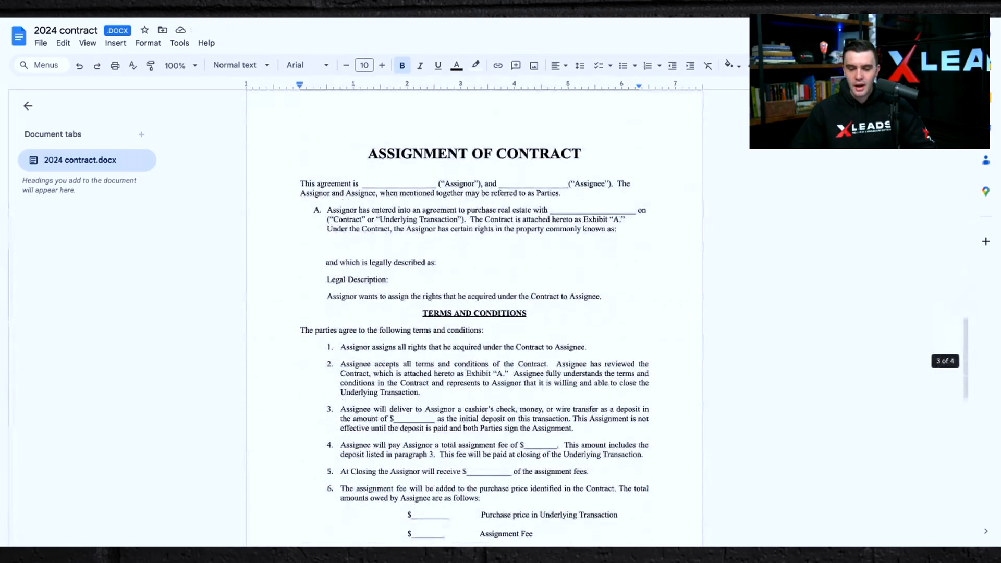
{"action": "left_click_drag", "start_coordinate": [367, 153], "coordinate": [538, 546]}
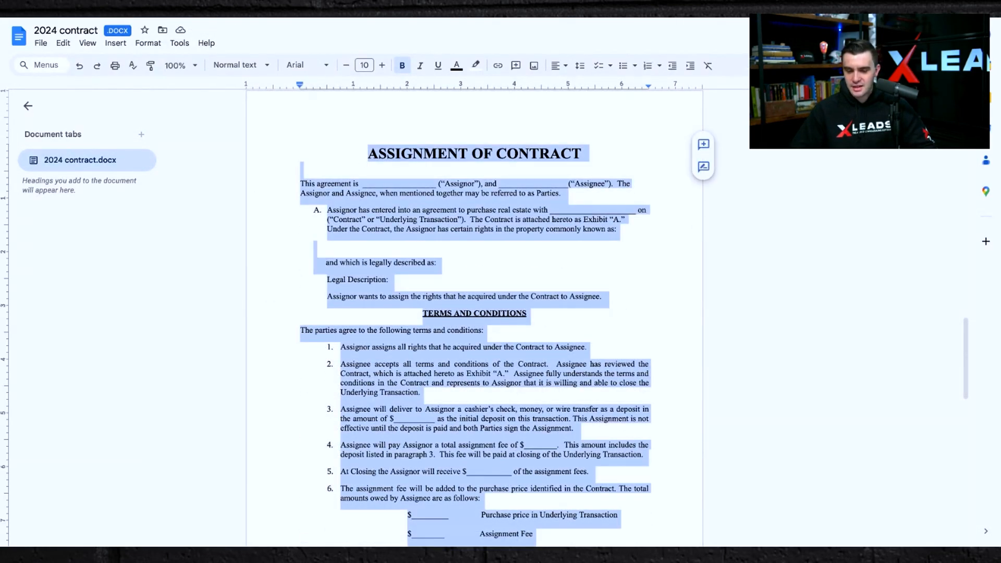
{"action": "key", "text": "Delete"}
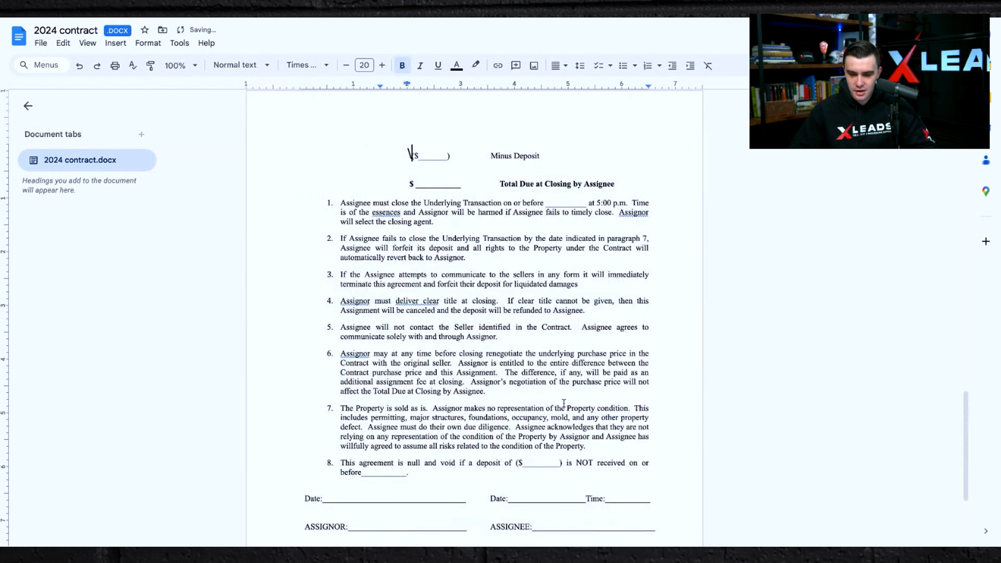
Delete the remaining Assignment of Contract content at the end of the document.
{"action": "scroll", "coordinate": [564, 404], "scroll_direction": "down", "scroll_amount": 3}
{"action": "mouse_move", "coordinate": [564, 403]}
{"action": "left_mouse_down"}
{"action": "mouse_move", "coordinate": [307, 318]}
{"action": "mouse_move", "coordinate": [309, 158]}
{"action": "left_mouse_up"}
{"action": "key", "text": "Delete"}
{"action": "scroll", "coordinate": [308, 158], "scroll_direction": "up", "scroll_amount": 6}
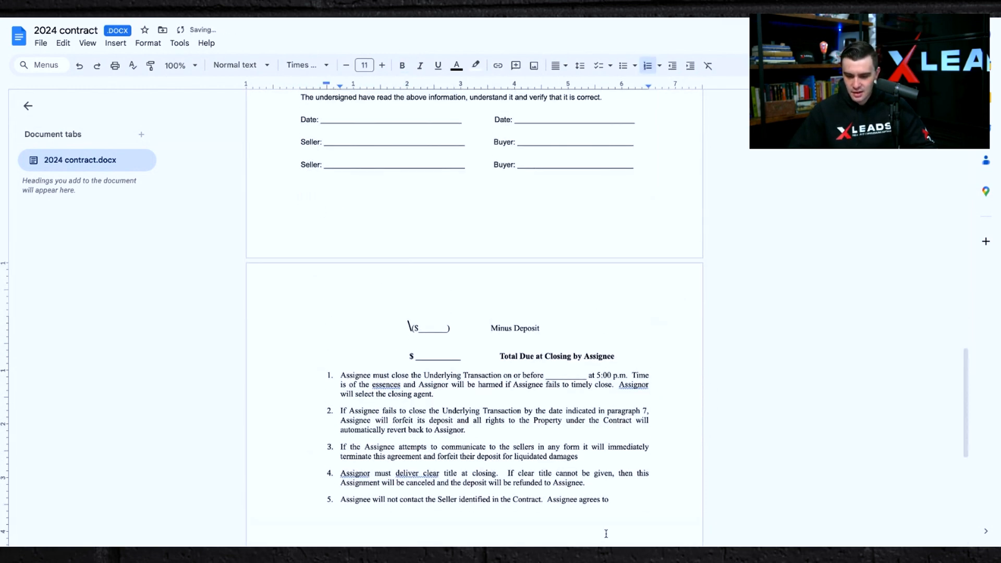
{"action": "left_click_drag", "start_coordinate": [606, 534], "coordinate": [380, 344]}
{"action": "type", "text": "o"}
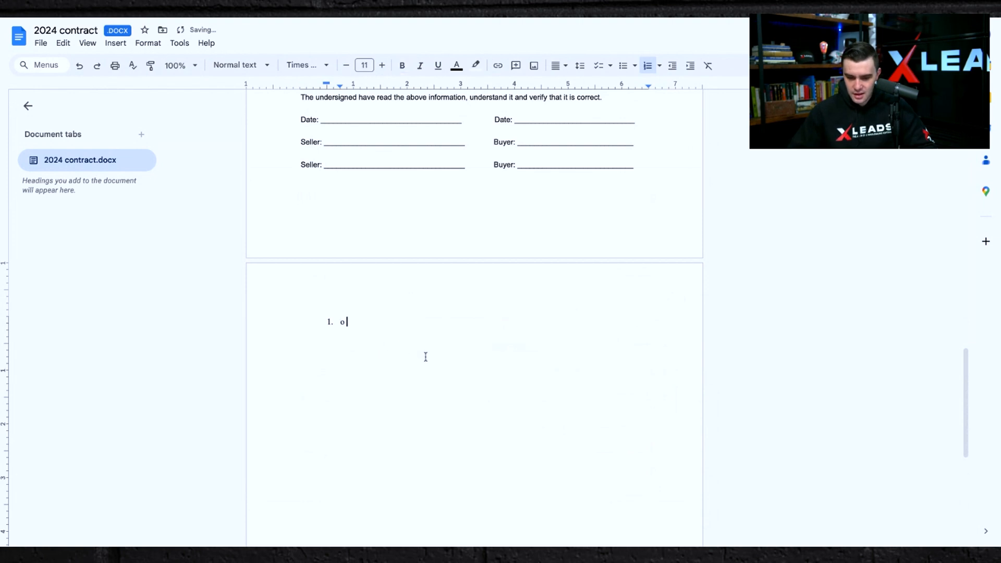
{"action": "key", "text": "BackSpace"}
{"action": "key", "text": "BackSpace"}
{"action": "key", "text": "BackSpace"}
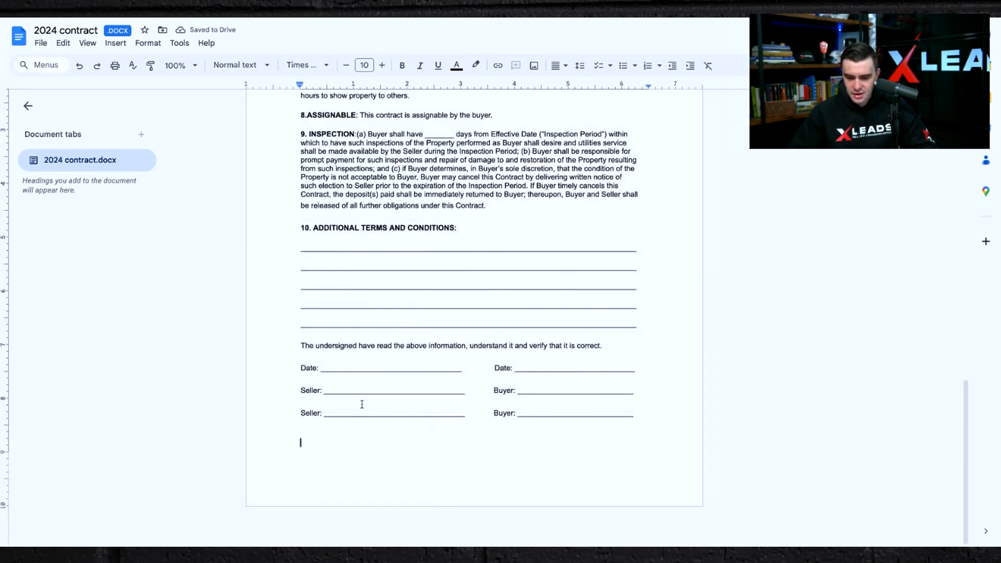
Remove the second Buyer signature line from the signature block.
{"action": "mouse_move", "coordinate": [634, 415]}
{"action": "left_mouse_down"}
{"action": "mouse_move", "coordinate": [346, 392]}
{"action": "mouse_move", "coordinate": [547, 407]}
{"action": "mouse_move", "coordinate": [608, 429]}
{"action": "mouse_move", "coordinate": [648, 418]}
{"action": "left_mouse_up"}
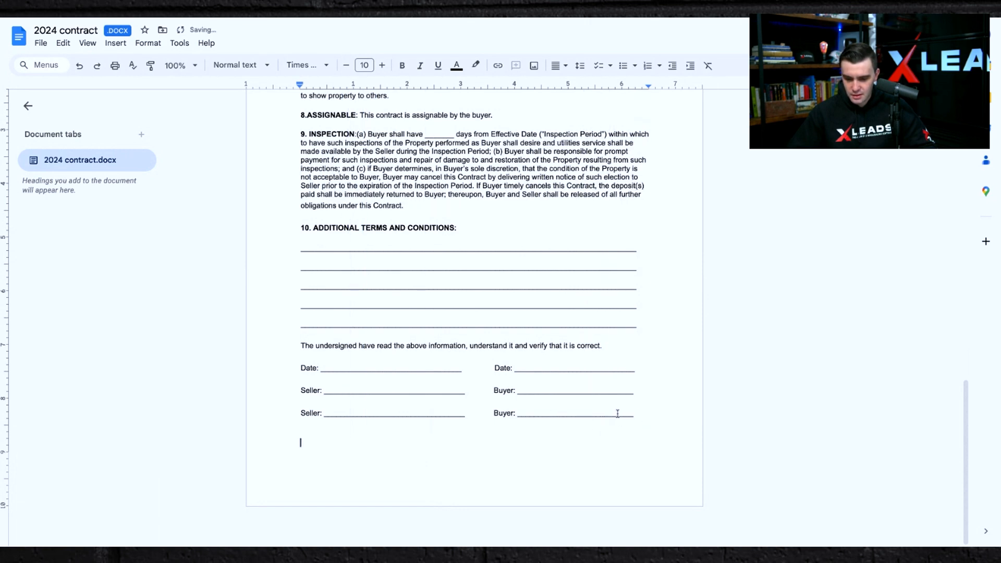
{"action": "double_click", "coordinate": [598, 417]}
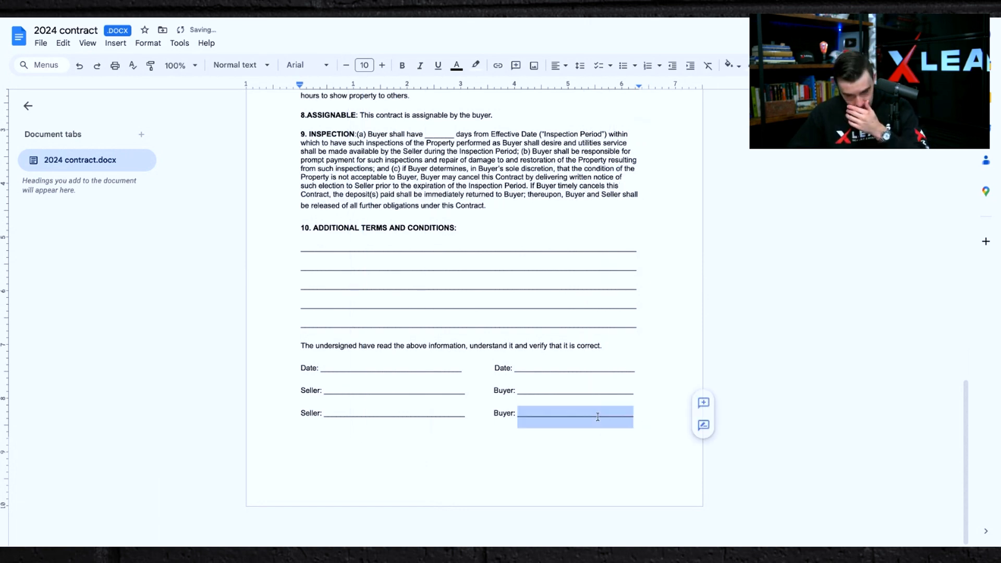
{"action": "key", "text": "BackSpace"}
{"action": "key", "text": "BackSpace"}
{"action": "key", "text": "BackSpace"}
{"action": "key", "text": "BackSpace"}
{"action": "key", "text": "BackSpace"}
{"action": "key", "text": "BackSpace"}
{"action": "key", "text": "BackSpace"}
{"action": "key", "text": "BackSpace"}
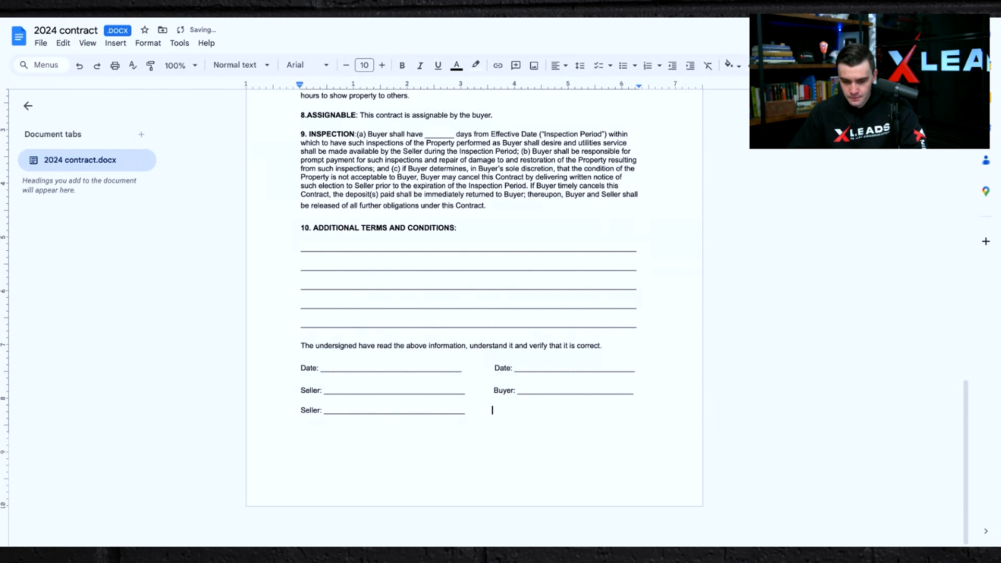
{"action": "key", "text": "BackSpace"}
{"action": "key", "text": "BackSpace"}
{"action": "key", "text": "BackSpace"}
{"action": "key", "text": "BackSpace"}
{"action": "key", "text": "BackSpace"}
{"action": "key", "text": "BackSpace"}
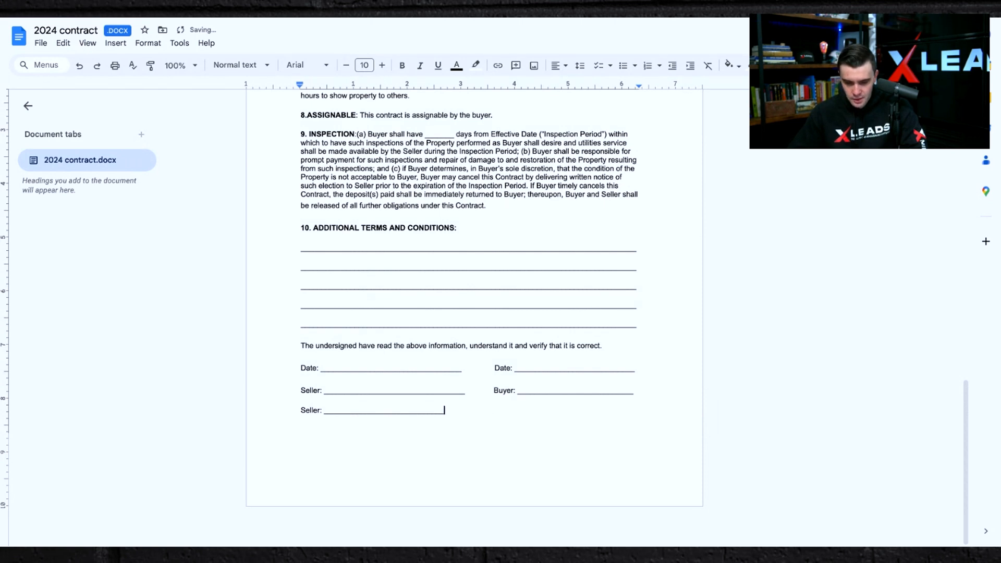
Remove the second Seller signature line from the signature block.
{"action": "left_click_drag", "start_coordinate": [444, 411], "coordinate": [334, 411]}
{"action": "key", "text": "BackSpace"}
{"action": "key", "text": "BackSpace"}
{"action": "key", "text": "BackSpace"}
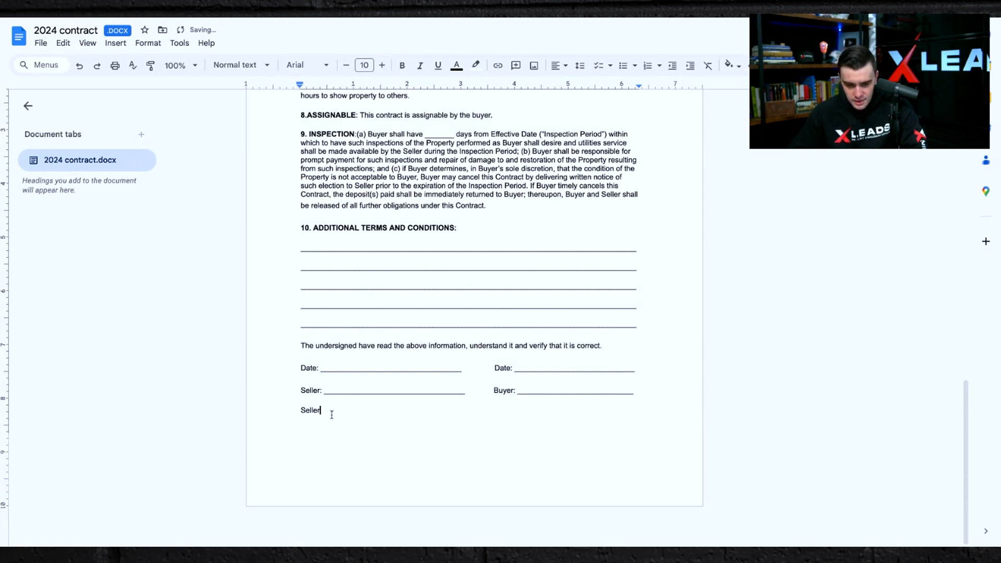
{"action": "key", "text": "BackSpace"}
{"action": "key", "text": "BackSpace"}
{"action": "key", "text": "BackSpace"}
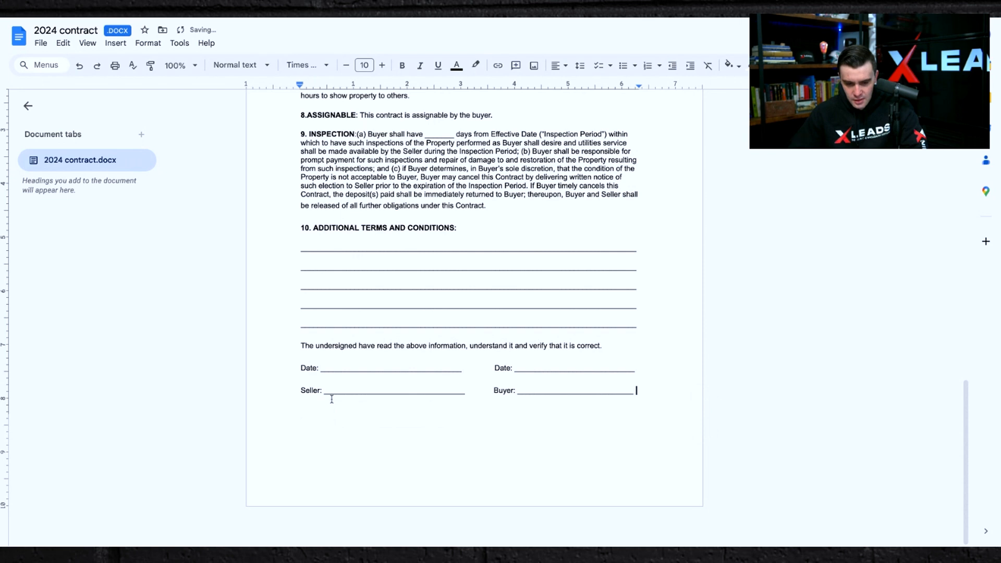
{"action": "left_click_drag", "start_coordinate": [466, 376], "coordinate": [320, 368]}
{"action": "key", "text": "BackSpace"}
{"action": "type", "text": "11"}
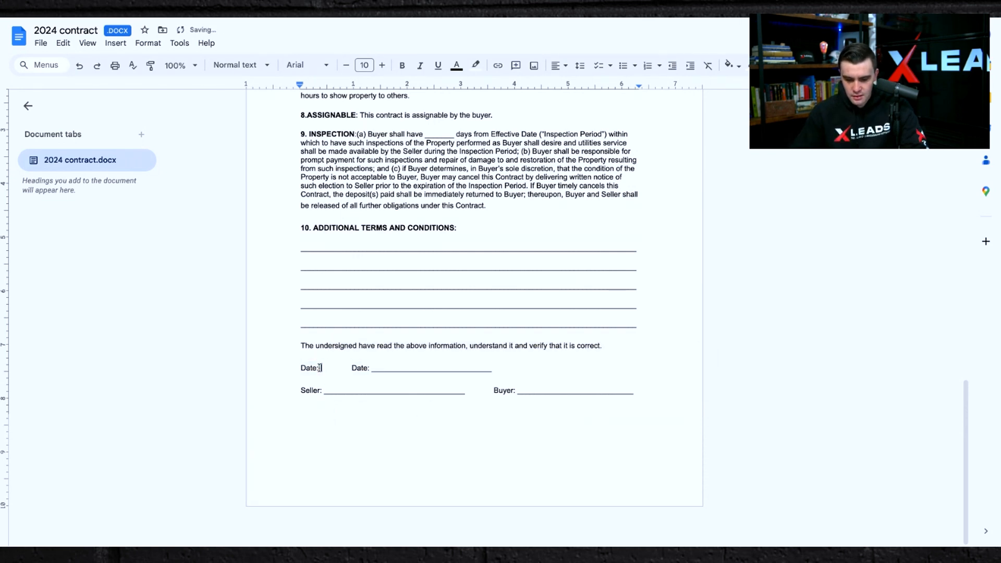
{"action": "key", "text": "ctrl+z"}
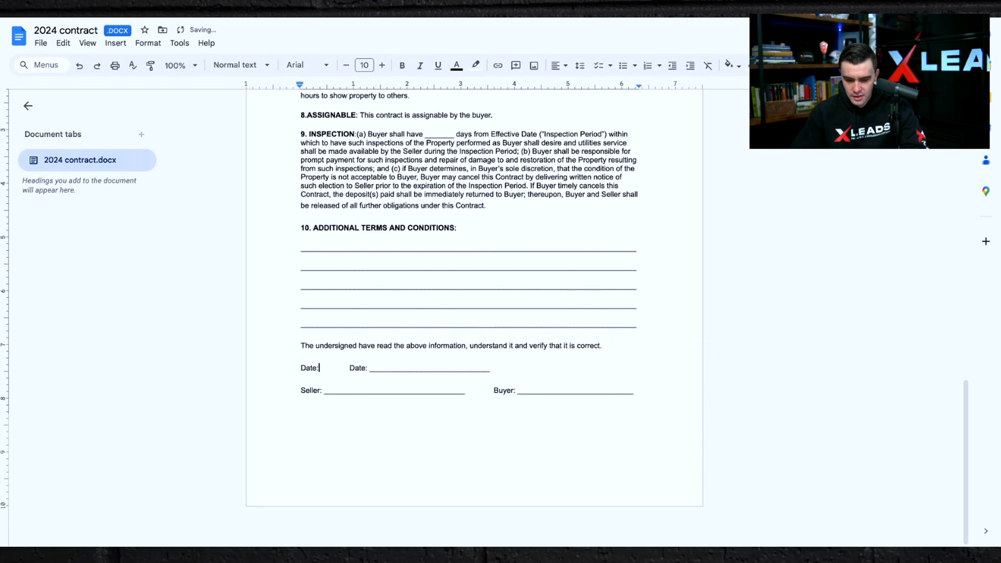
{"action": "key", "text": "ctrl+z"}
Download the edited 2024 contract document as a PDF file.
{"action": "left_click", "coordinate": [396, 431]}
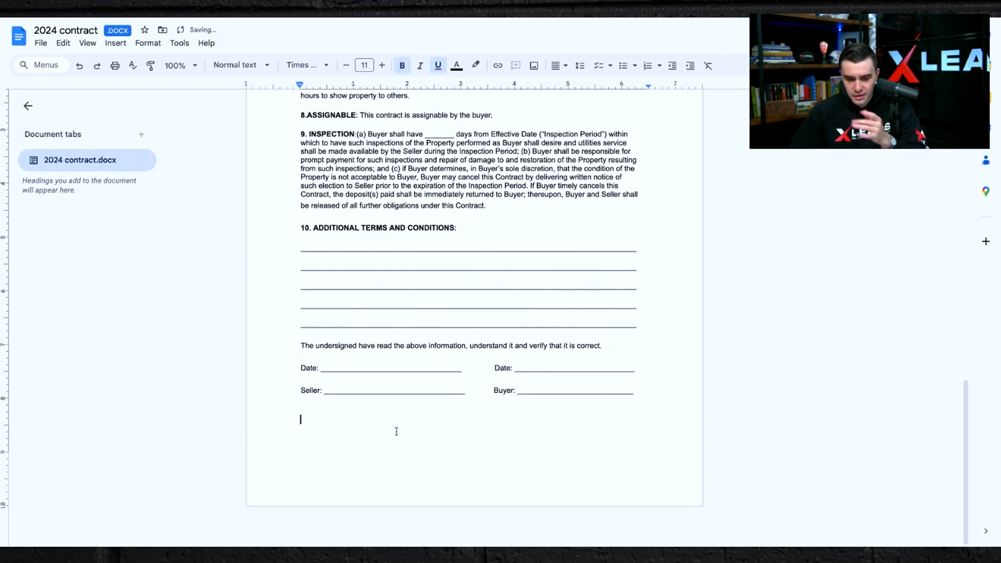
{"action": "scroll", "coordinate": [396, 431], "scroll_direction": "up", "scroll_amount": 5}
{"action": "scroll", "coordinate": [475, 319], "scroll_direction": "down", "scroll_amount": 2}
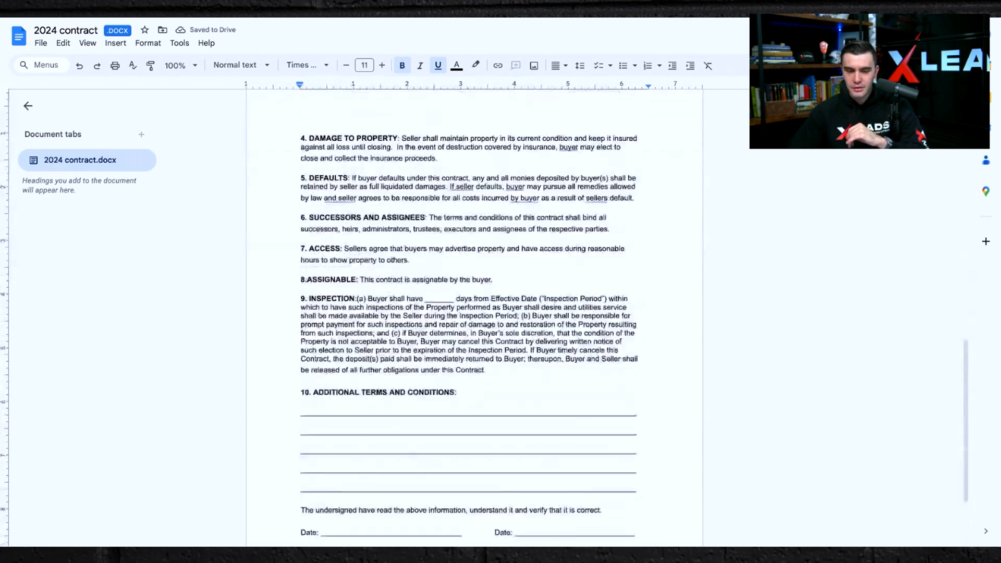
{"action": "scroll", "coordinate": [475, 318], "scroll_direction": "up", "scroll_amount": 12}
{"action": "left_click", "coordinate": [41, 44]}
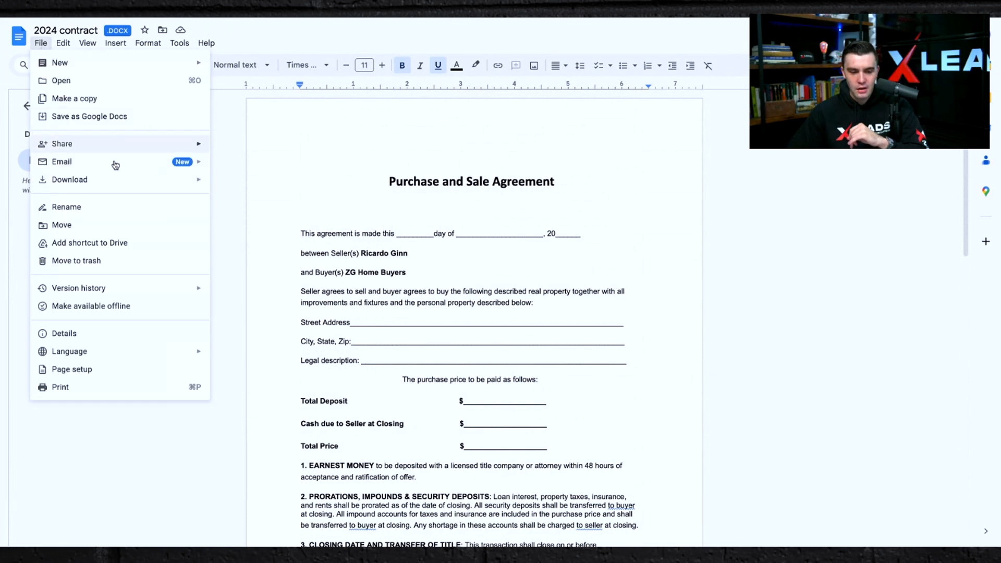
{"action": "mouse_move", "coordinate": [111, 183]}
{"action": "left_click", "coordinate": [287, 238]}
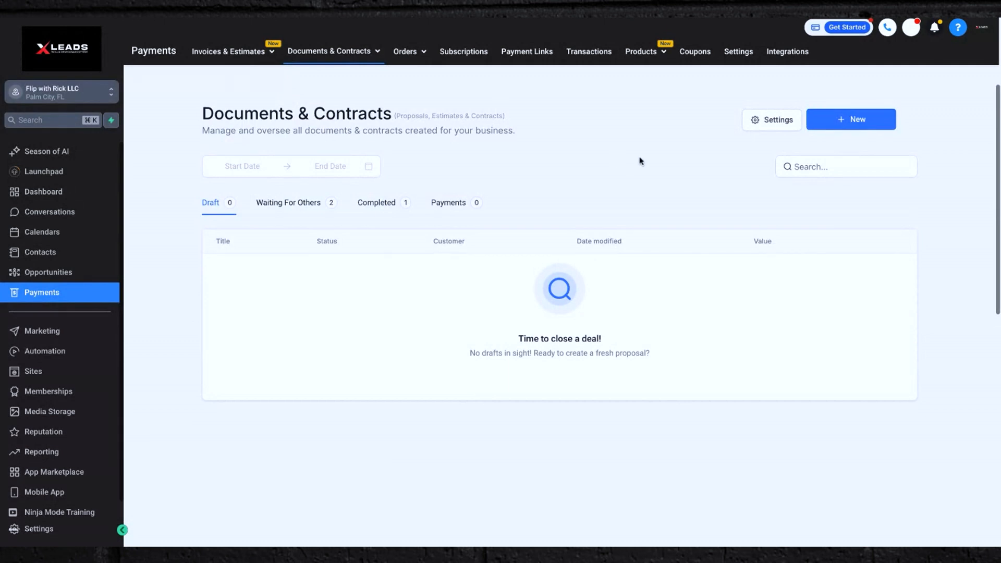
Upload the 2024 contract.docx (1).pdf file as a new document under Documents & Contracts.
{"action": "left_click", "coordinate": [40, 254]}
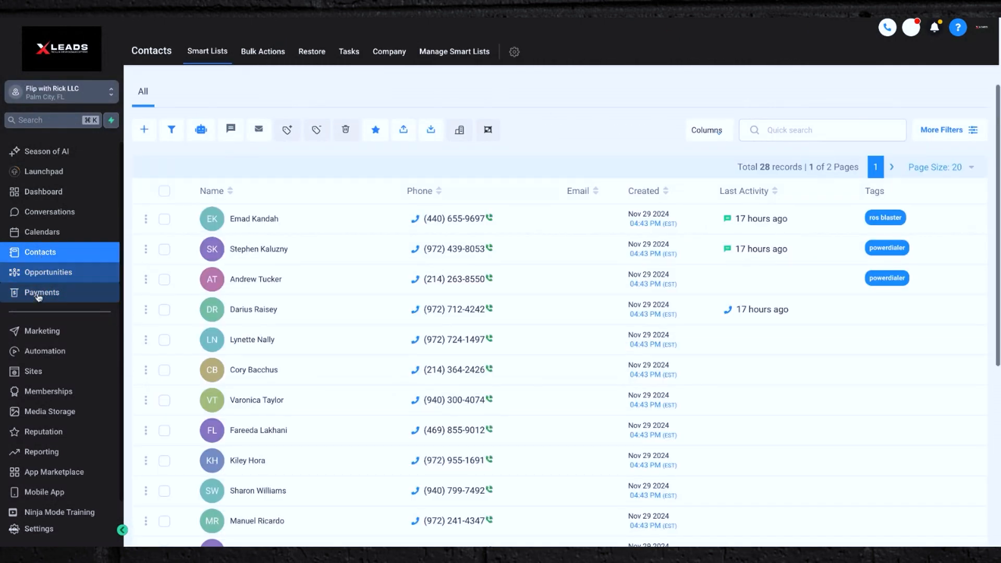
{"action": "left_click", "coordinate": [37, 296]}
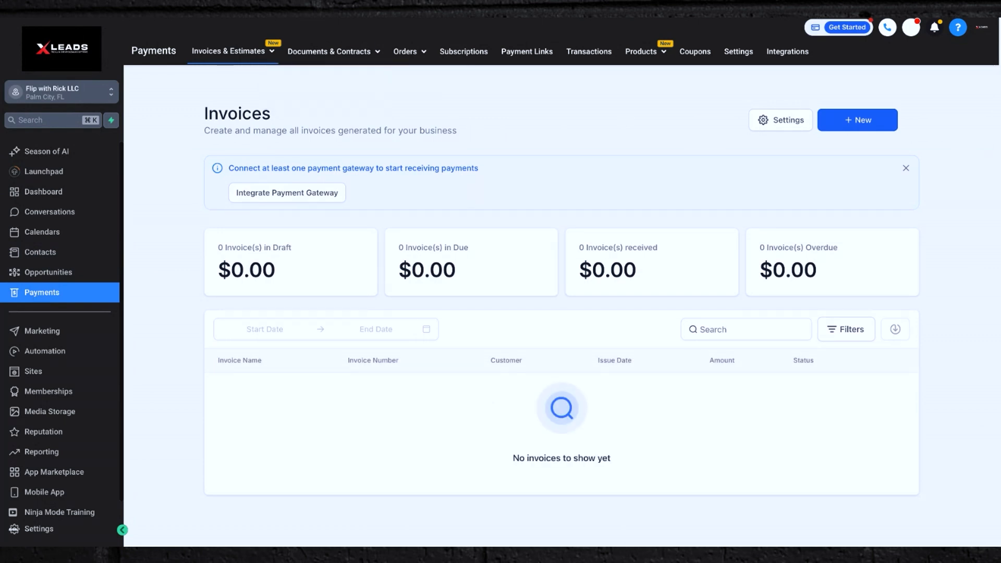
{"action": "key", "text": "super+plus"}
{"action": "key", "text": "super+plus"}
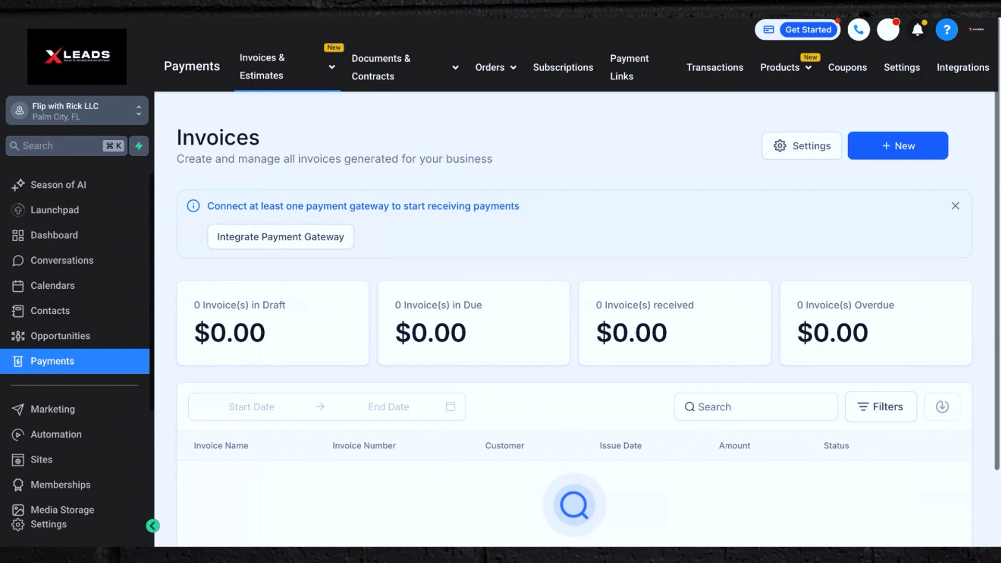
{"action": "key", "text": "super+minus"}
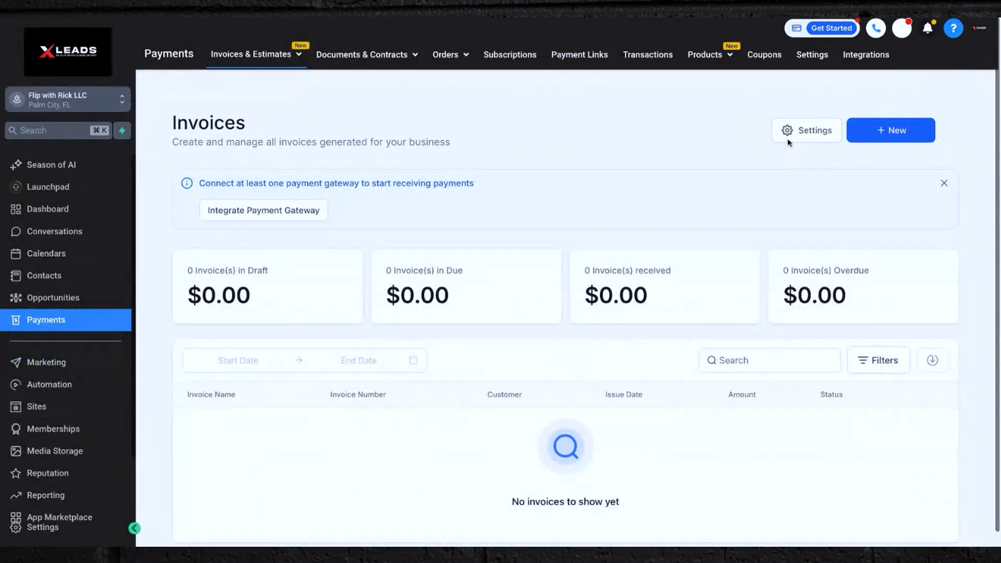
{"action": "left_click", "coordinate": [361, 58]}
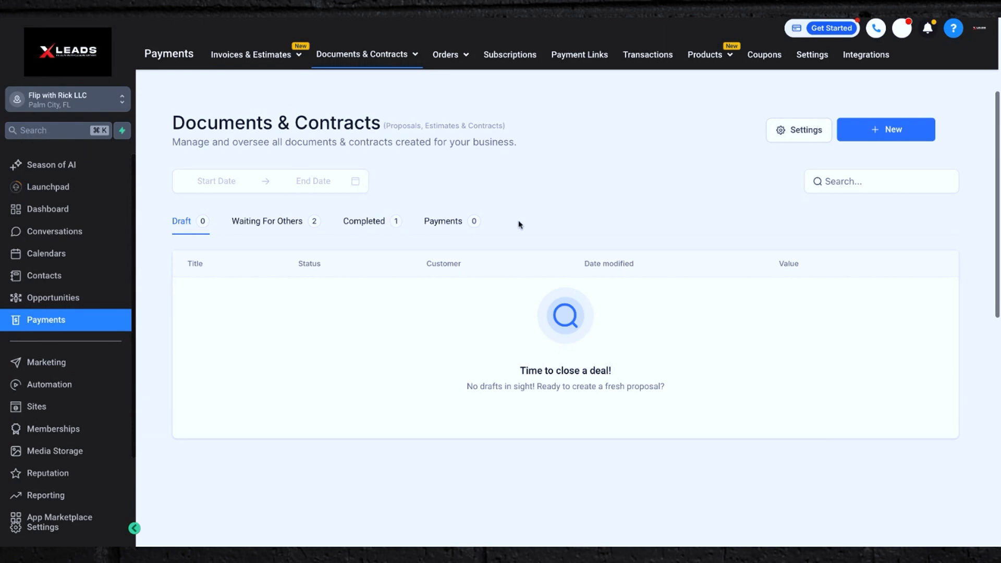
{"action": "left_click", "coordinate": [901, 134]}
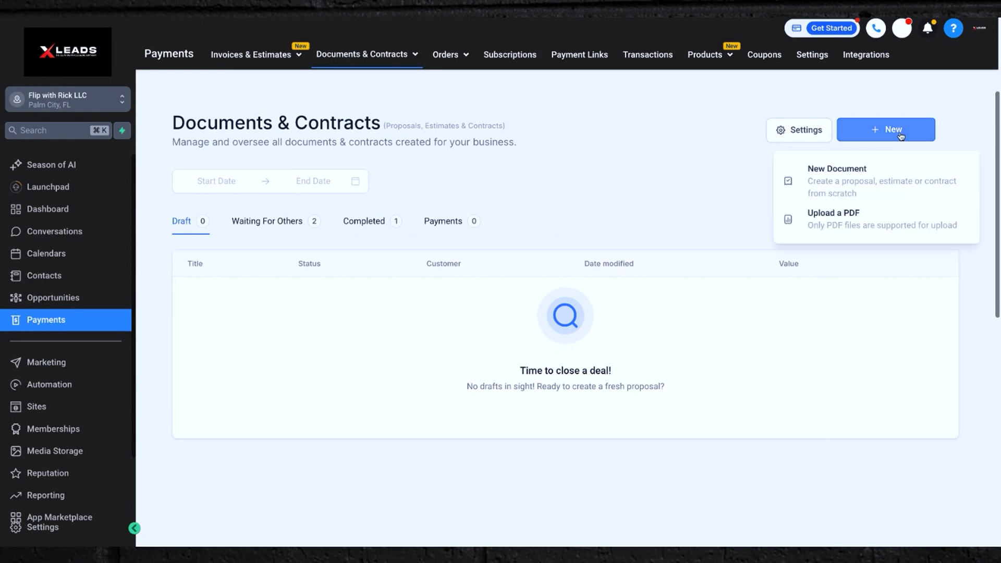
{"action": "left_click", "coordinate": [846, 219]}
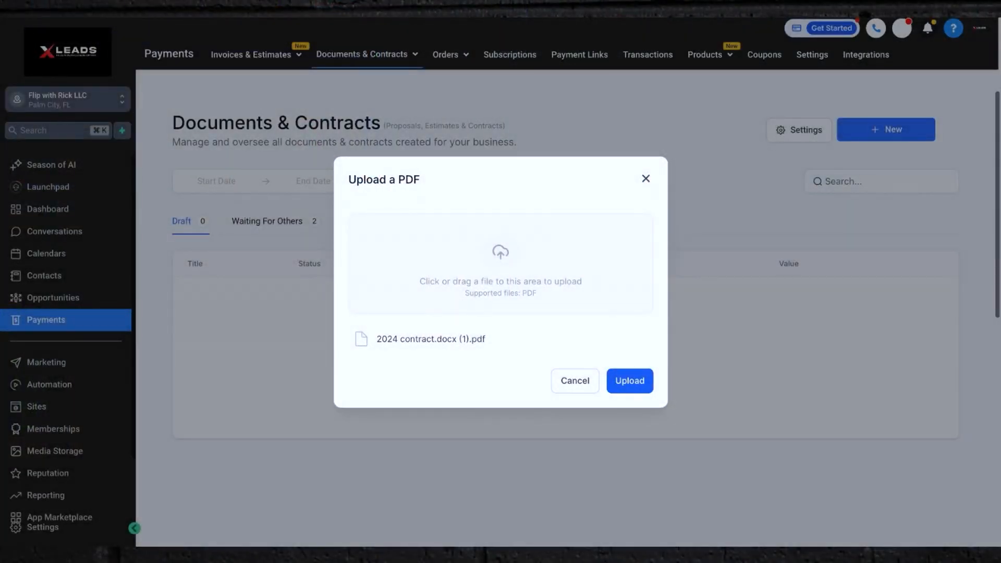
{"action": "left_click", "coordinate": [643, 391]}
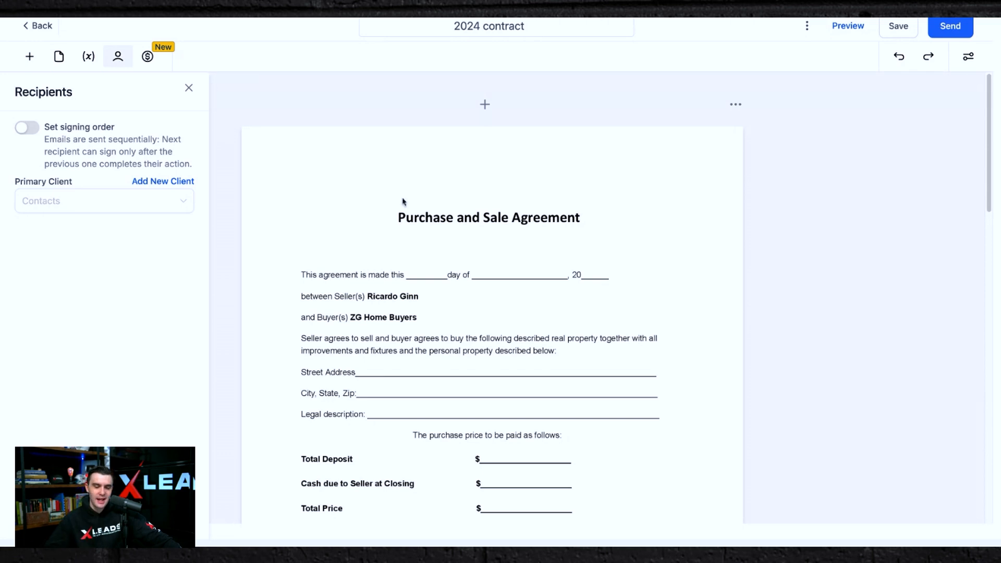
Leave the editor, browse the contacts list, and reopen the 2024 contract draft.
{"action": "left_click", "coordinate": [35, 26]}
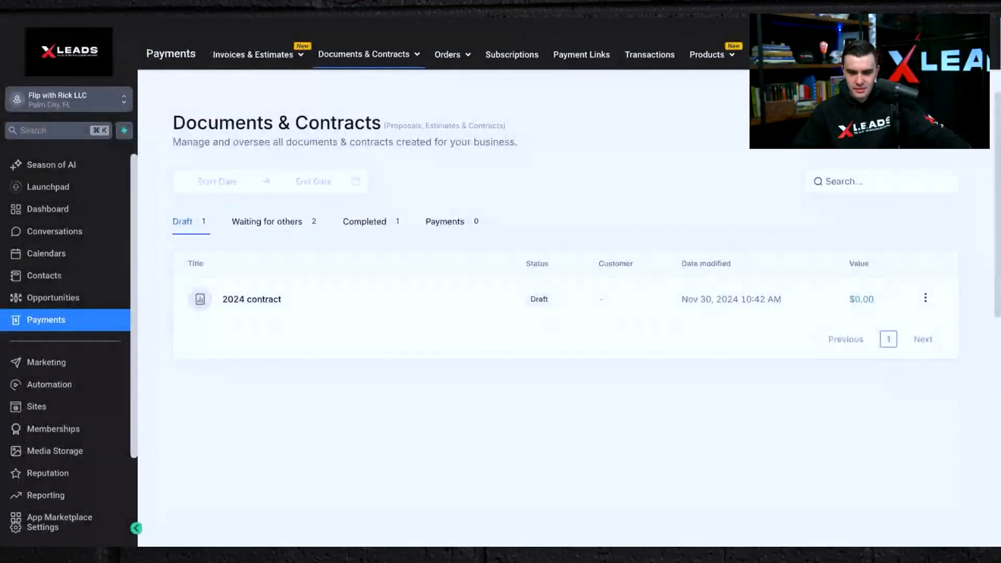
{"action": "left_click", "coordinate": [50, 276]}
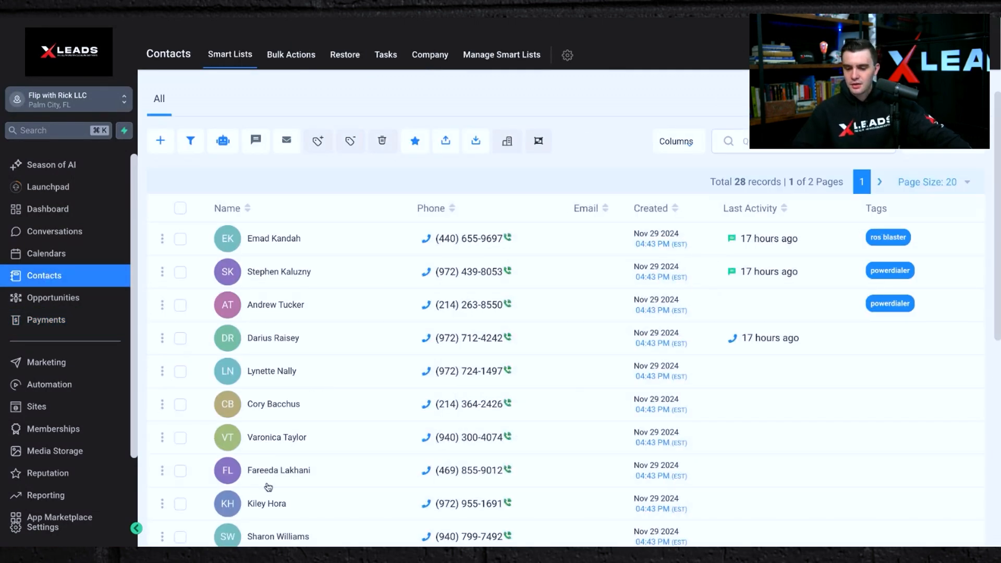
{"action": "scroll", "coordinate": [269, 487], "scroll_direction": "down", "scroll_amount": 6}
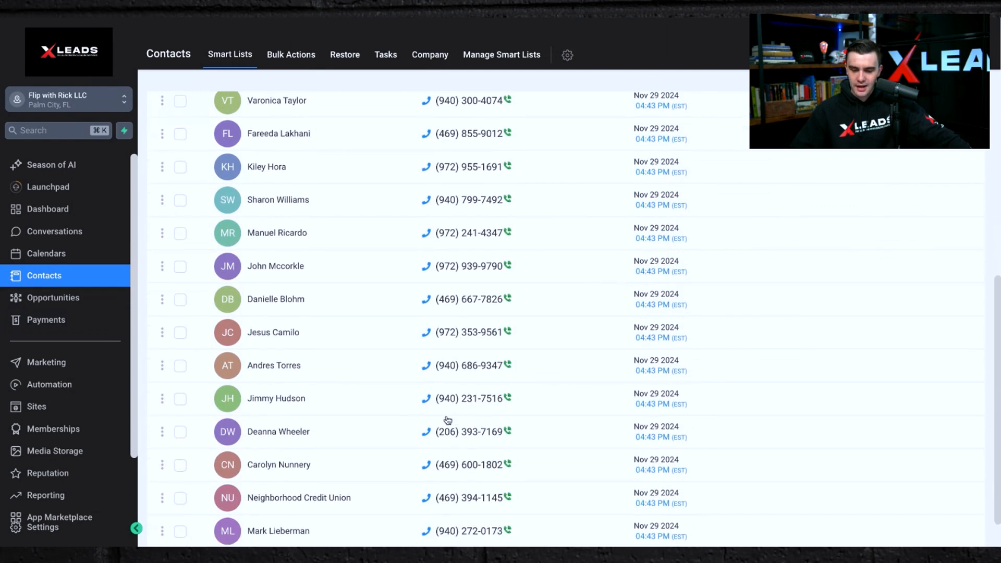
{"action": "scroll", "coordinate": [448, 420], "scroll_direction": "up", "scroll_amount": 7}
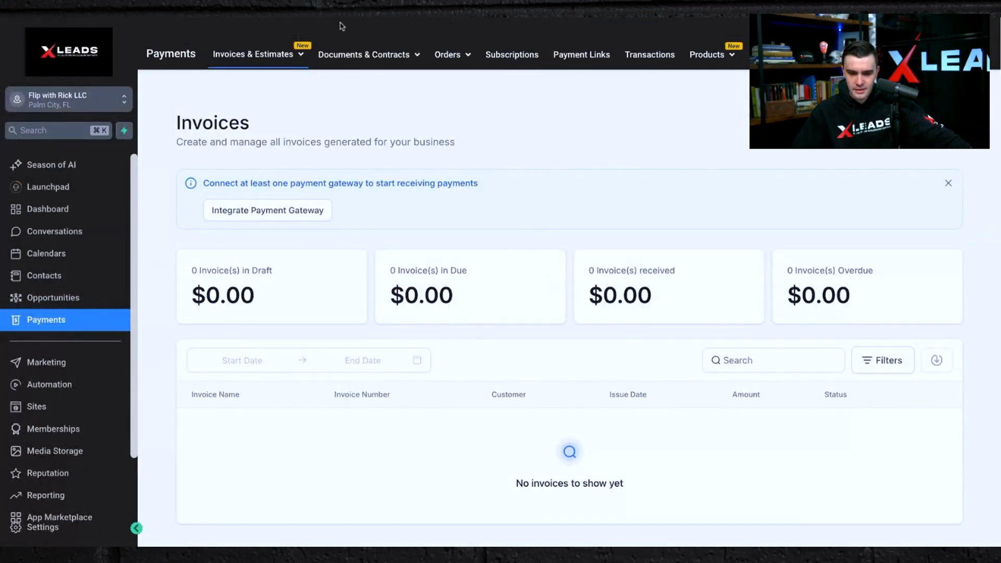
{"action": "left_click", "coordinate": [349, 56]}
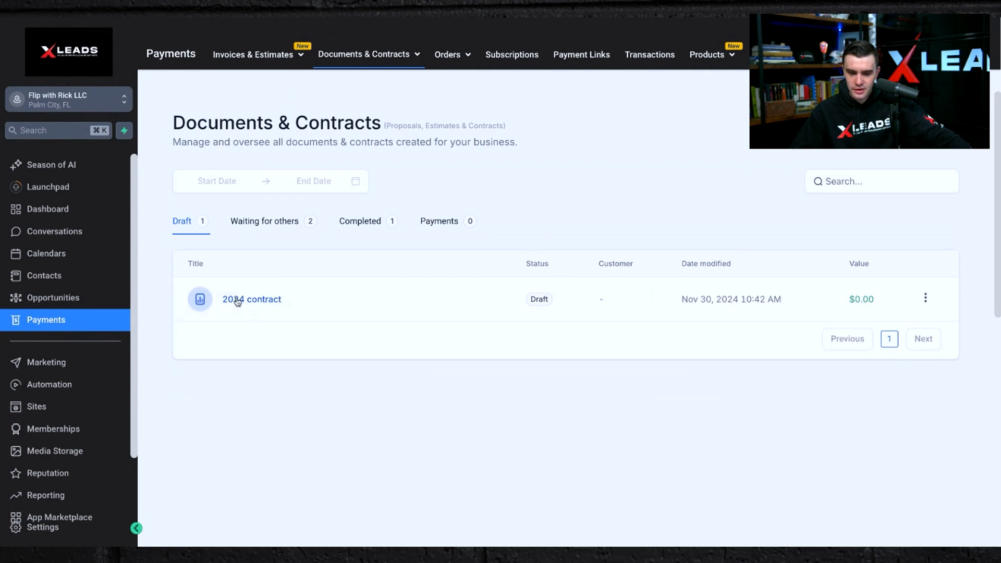
{"action": "left_click", "coordinate": [237, 300]}
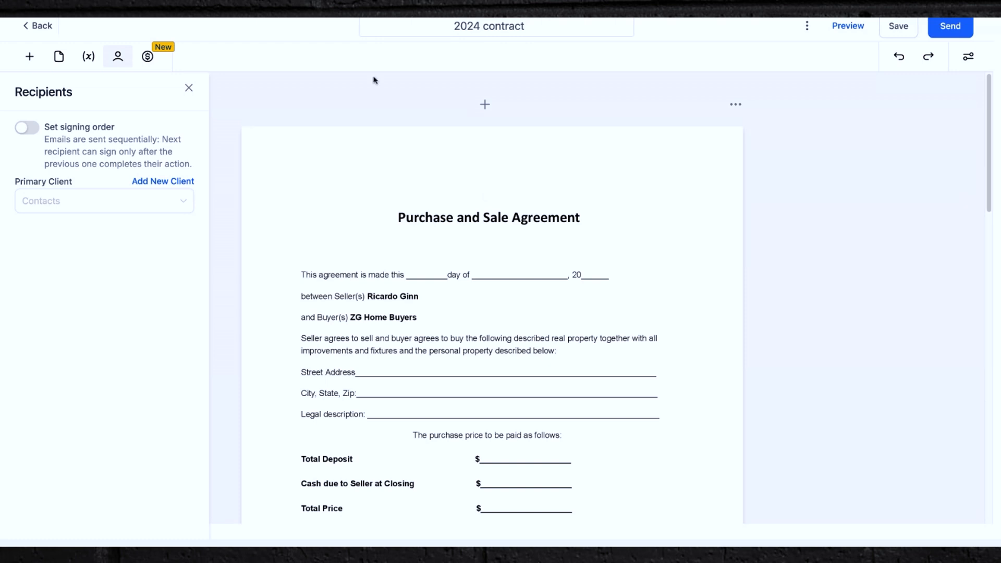
Set the seller lead's contact as the primary client recipient of the contract.
{"action": "scroll", "coordinate": [414, 273], "scroll_direction": "down", "scroll_amount": 2}
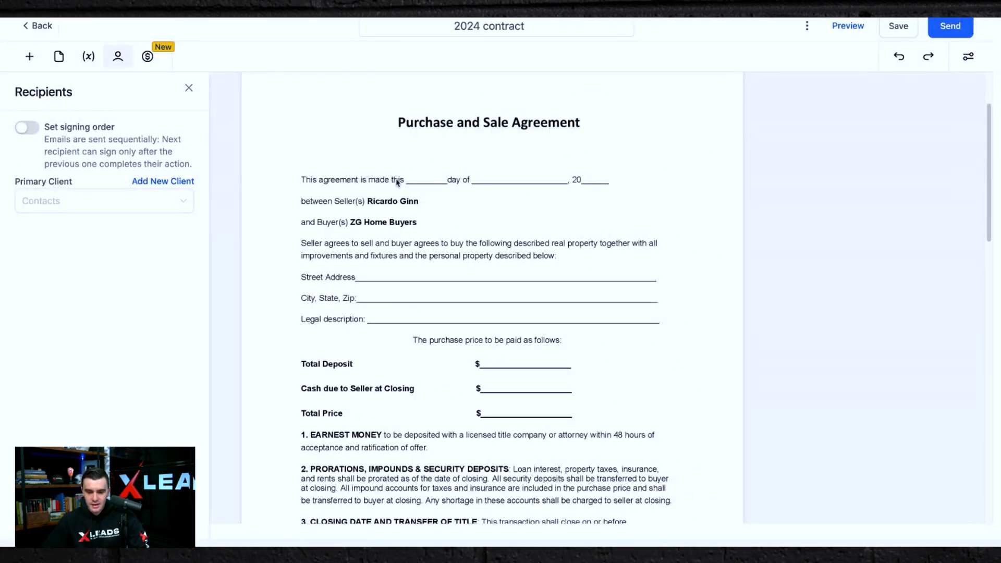
{"action": "scroll", "coordinate": [372, 297], "scroll_direction": "down", "scroll_amount": 15}
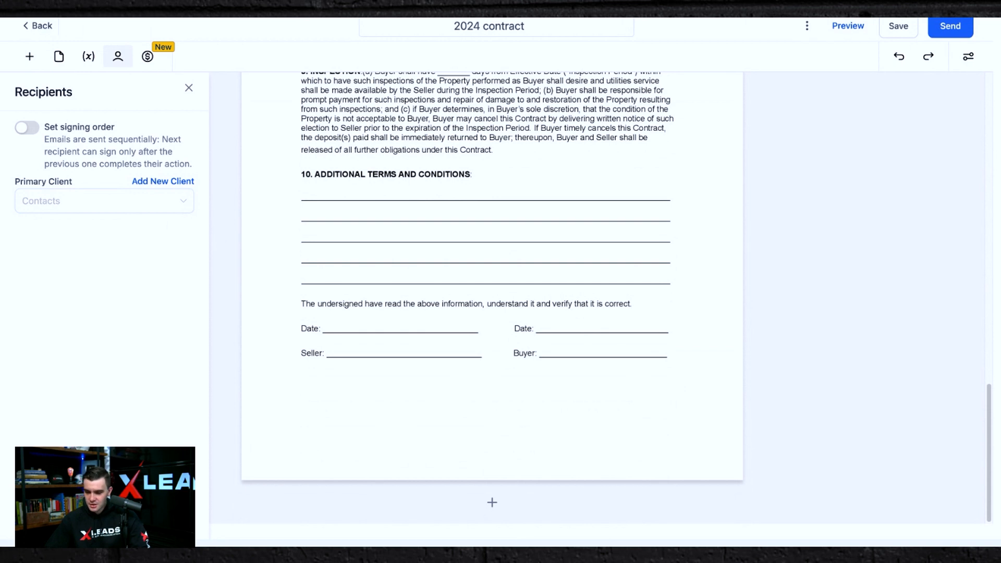
{"action": "left_click", "coordinate": [119, 209]}
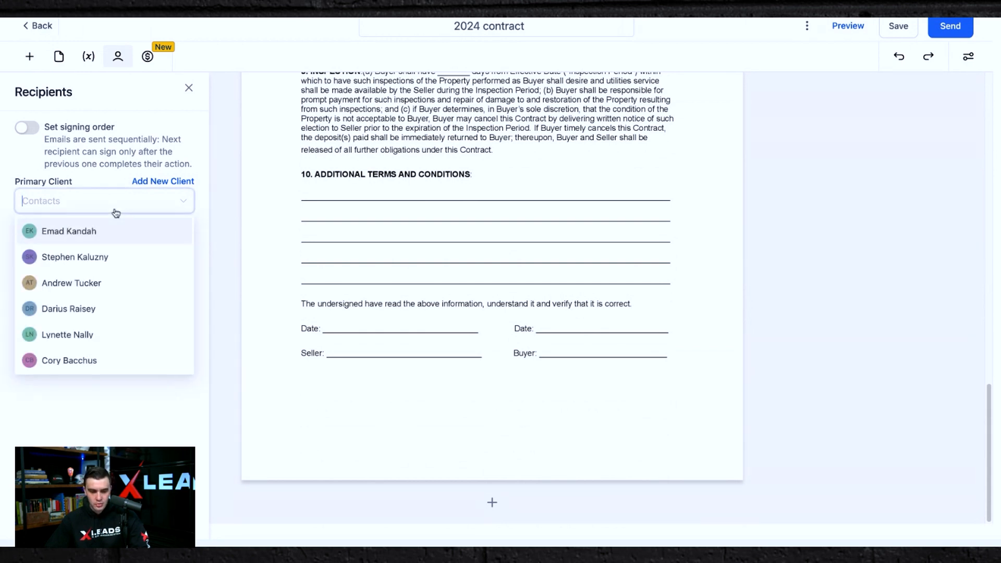
{"action": "scroll", "coordinate": [96, 340], "scroll_direction": "up", "scroll_amount": 1}
{"action": "type", "text": "ric"}
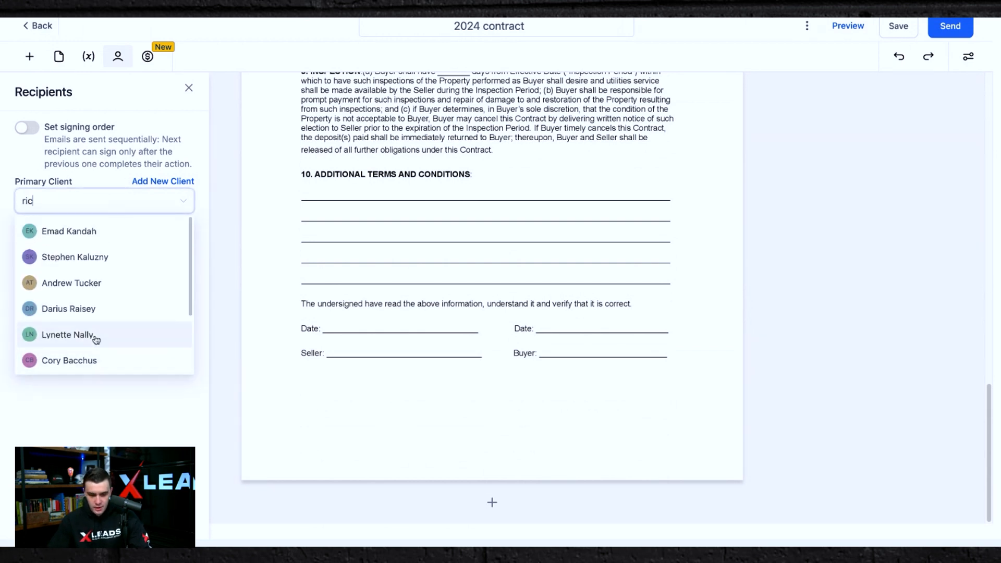
{"action": "type", "text": "k"}
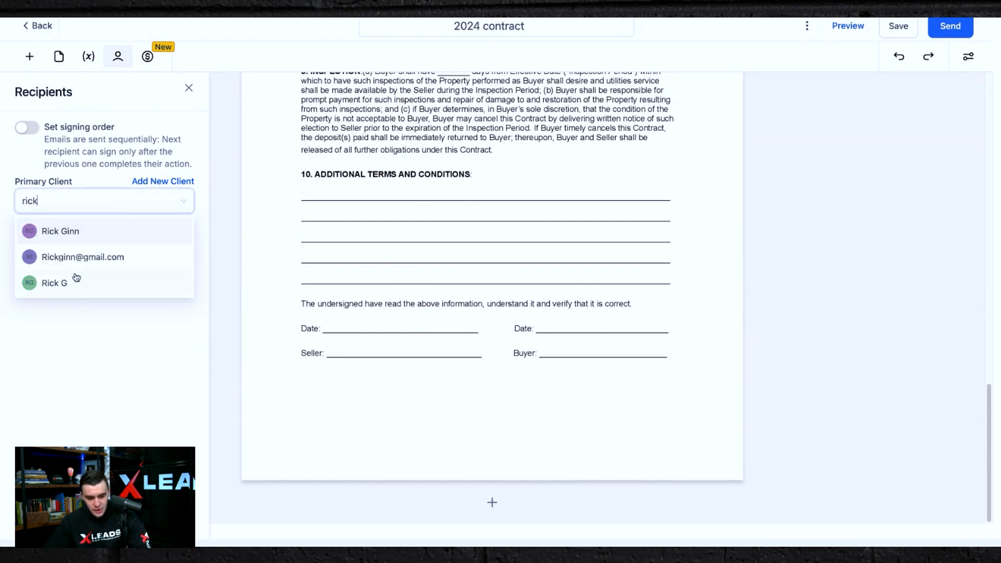
{"action": "left_click", "coordinate": [58, 232]}
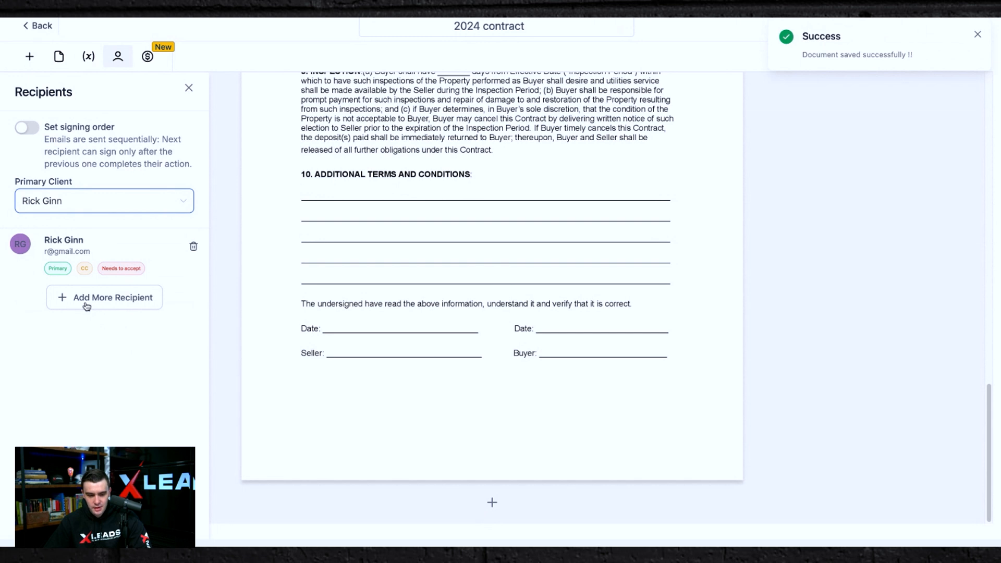
Add the buyer's contact as an additional recipient of the contract.
{"action": "left_click", "coordinate": [104, 298]}
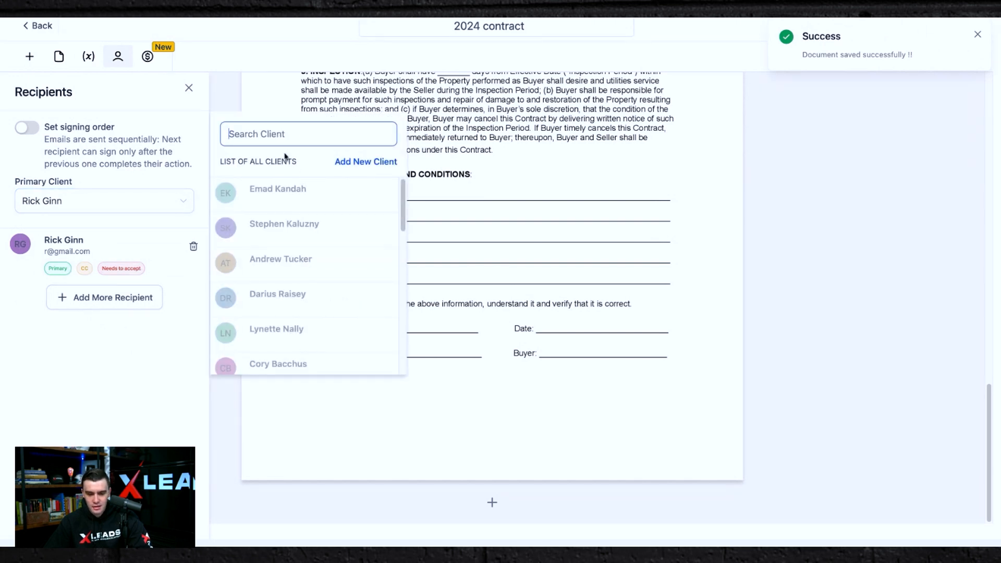
{"action": "type", "text": "zach"}
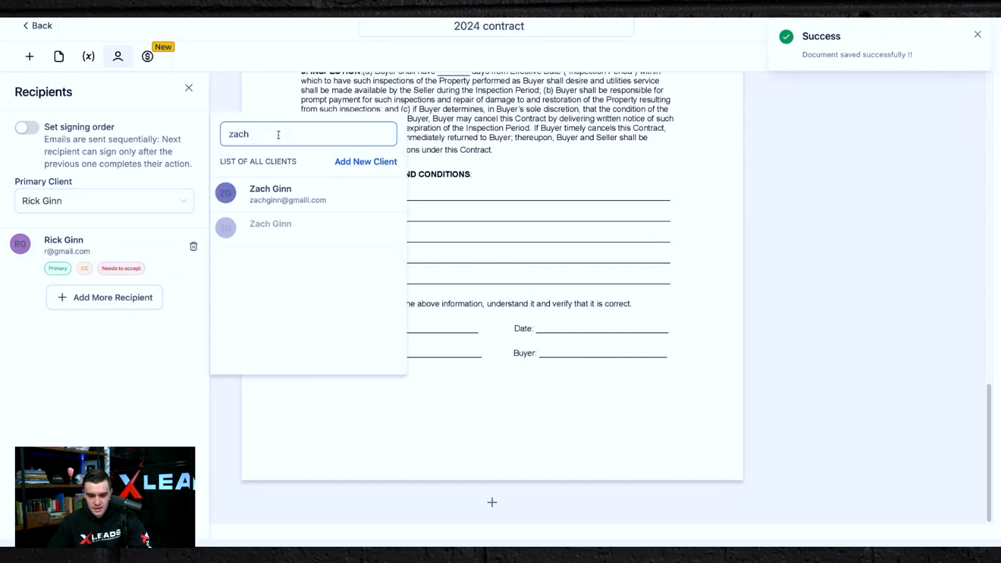
{"action": "left_click", "coordinate": [306, 202]}
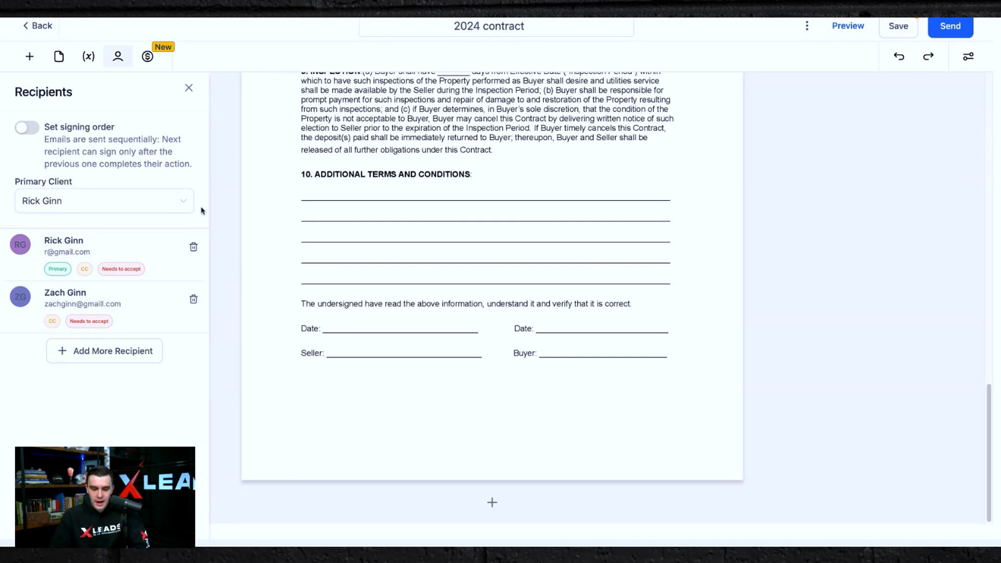
Copy the document.createdDate variable to the clipboard.
{"action": "left_click", "coordinate": [87, 57]}
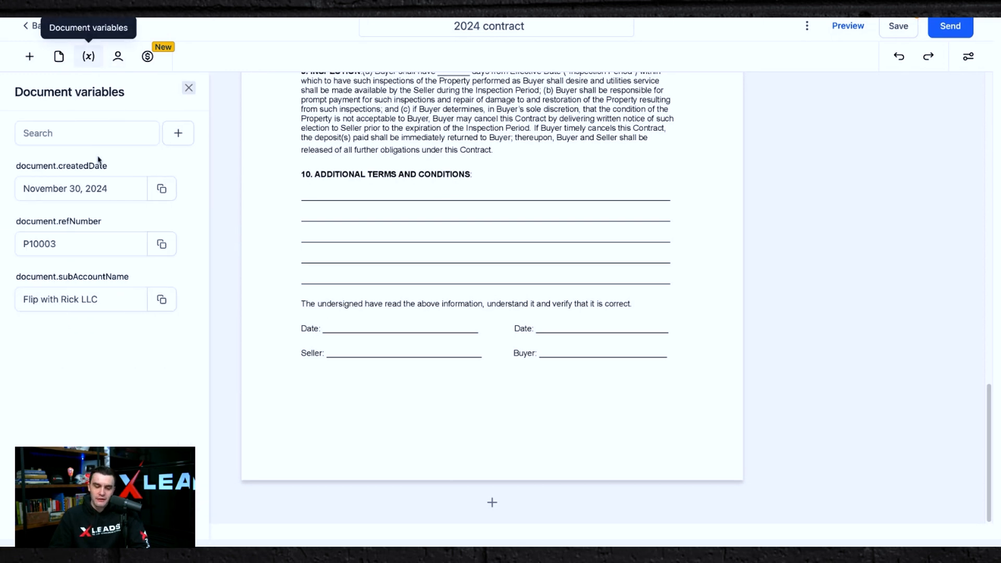
{"action": "left_click", "coordinate": [162, 191]}
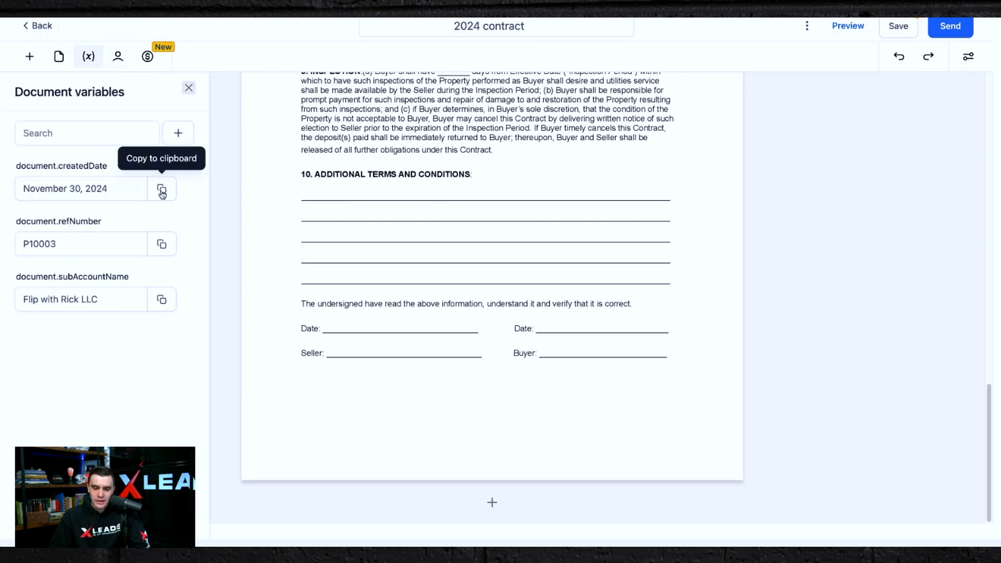
Place a Date fillable field on the seller's Date line and fill it with today's date, 2024-11-30.
{"action": "left_click", "coordinate": [50, 55]}
{"action": "left_click", "coordinate": [28, 58]}
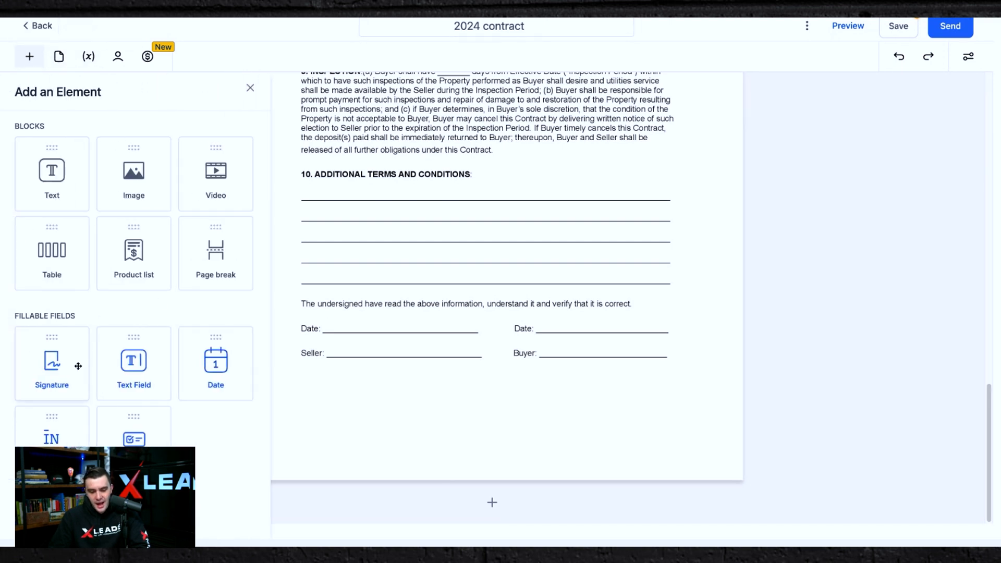
{"action": "left_click_drag", "start_coordinate": [196, 371], "coordinate": [252, 361]}
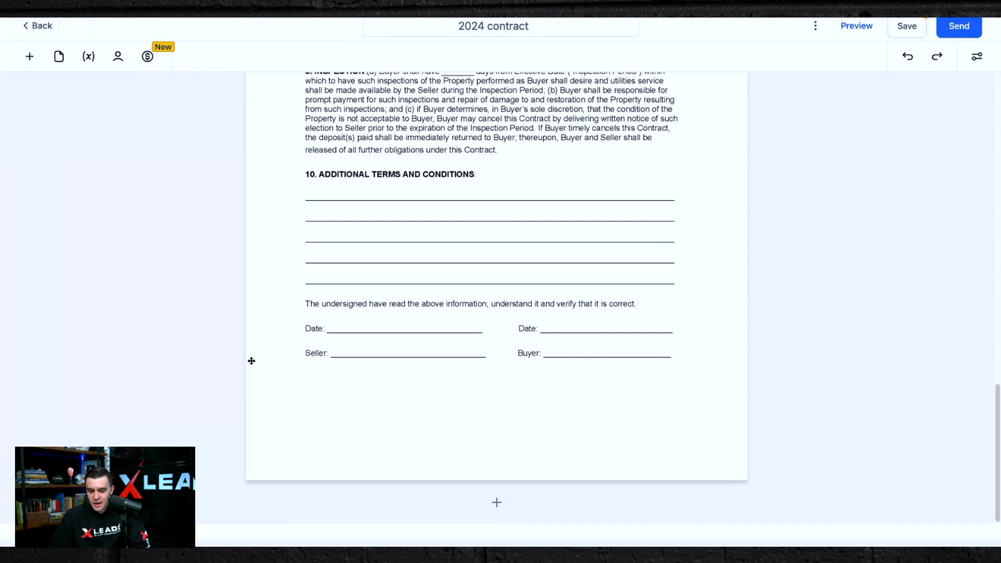
{"action": "left_click", "coordinate": [330, 304]}
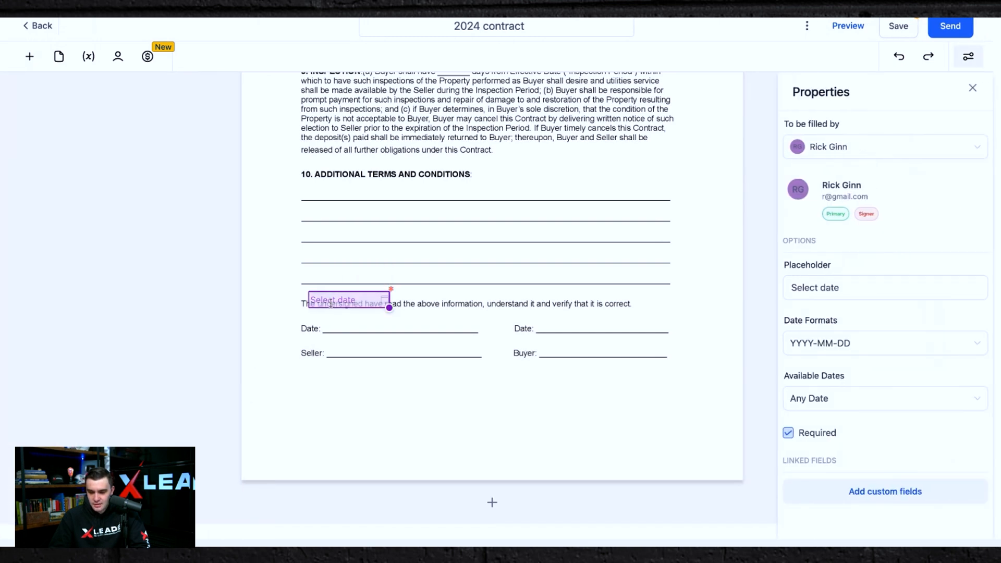
{"action": "left_click_drag", "start_coordinate": [362, 309], "coordinate": [380, 331]}
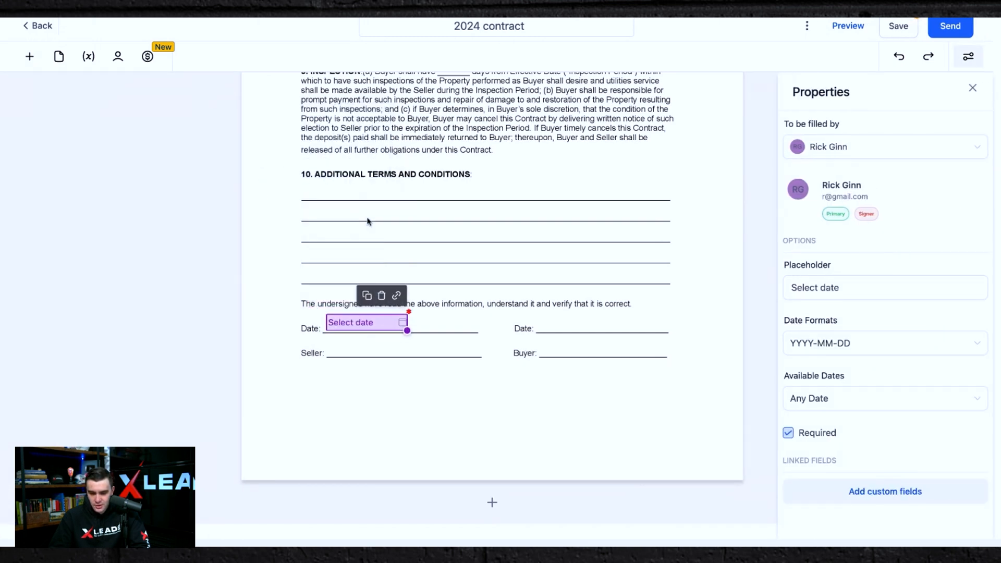
{"action": "left_click", "coordinate": [365, 323]}
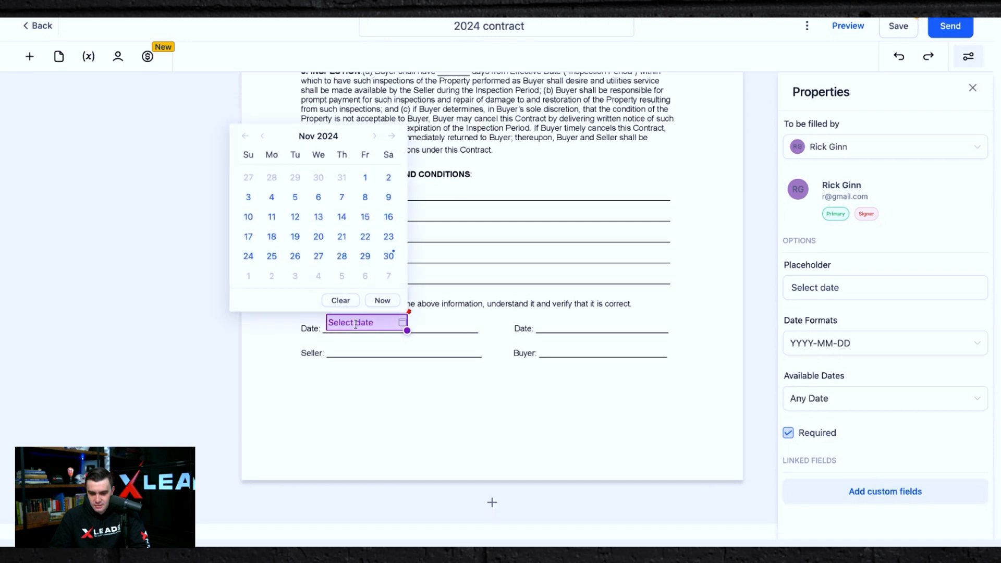
{"action": "left_click", "coordinate": [384, 301]}
{"action": "left_click", "coordinate": [453, 336]}
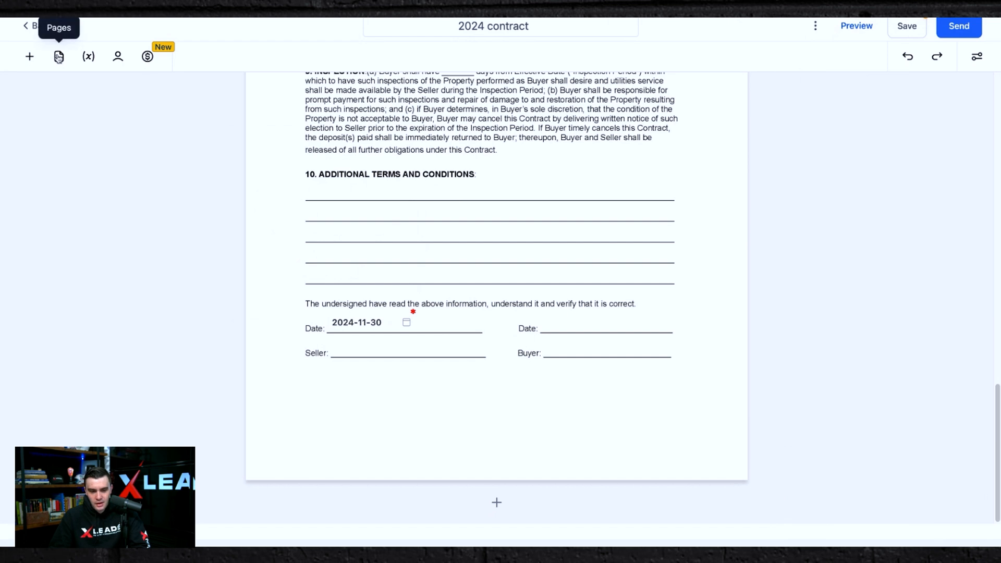
Place a Date fillable field on the buyer's Date line, fill it with today's date, and set its format to MM-DD-YYYY.
{"action": "left_click", "coordinate": [30, 56]}
{"action": "left_click_drag", "start_coordinate": [216, 365], "coordinate": [608, 317]}
{"action": "left_click", "coordinate": [845, 340]}
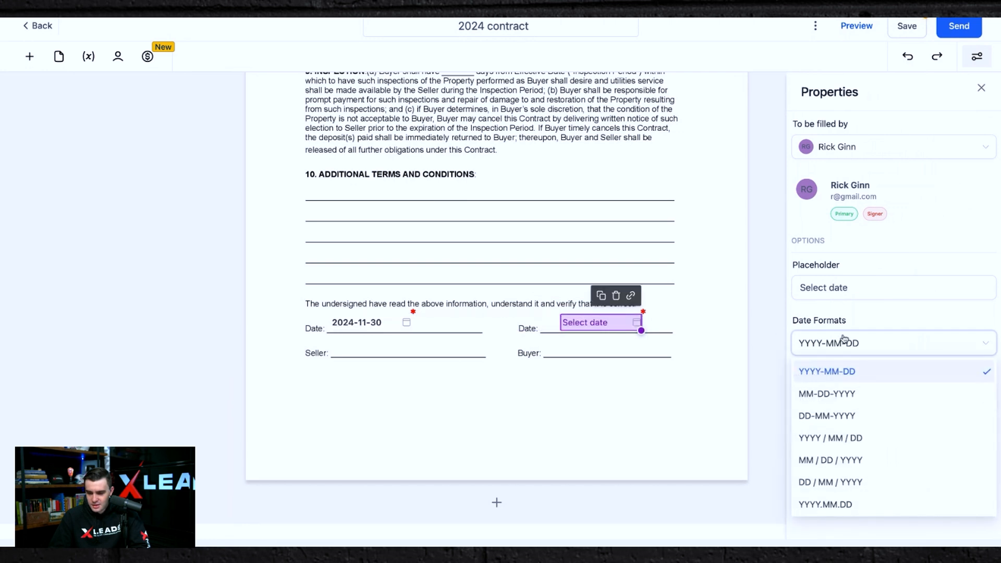
{"action": "left_click", "coordinate": [837, 415]}
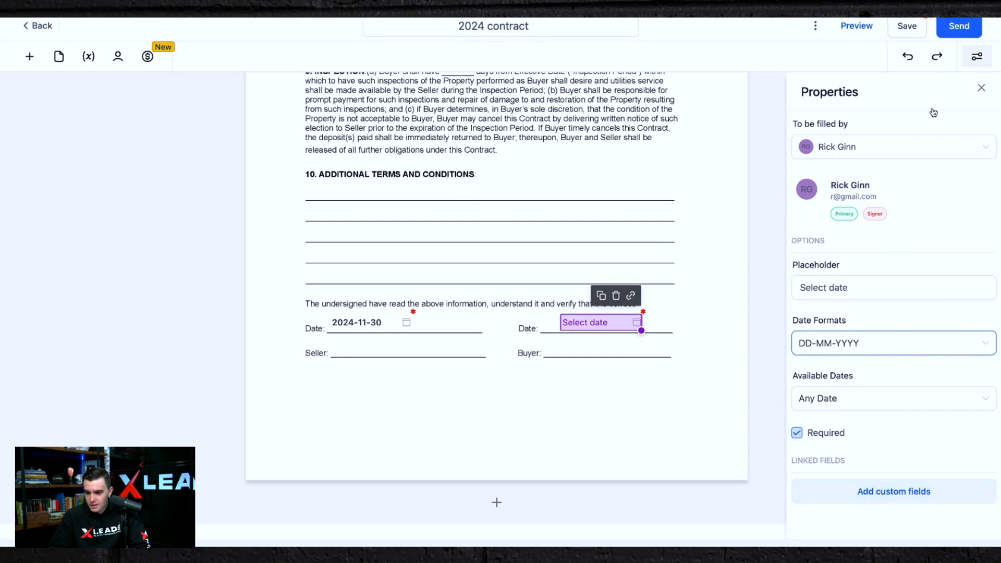
{"action": "left_click", "coordinate": [633, 325]}
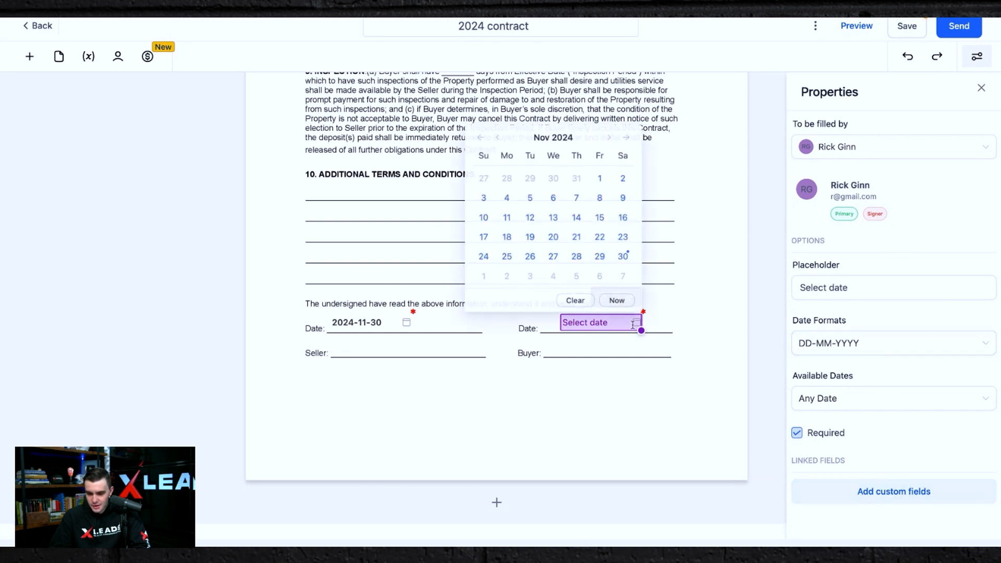
{"action": "left_click", "coordinate": [616, 300]}
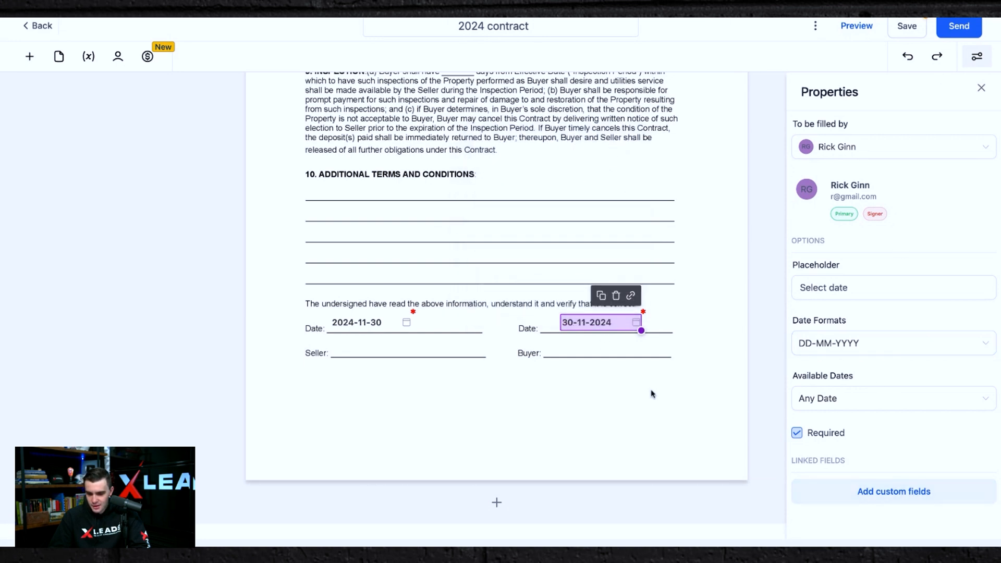
{"action": "left_click", "coordinate": [850, 342]}
{"action": "left_click", "coordinate": [839, 392]}
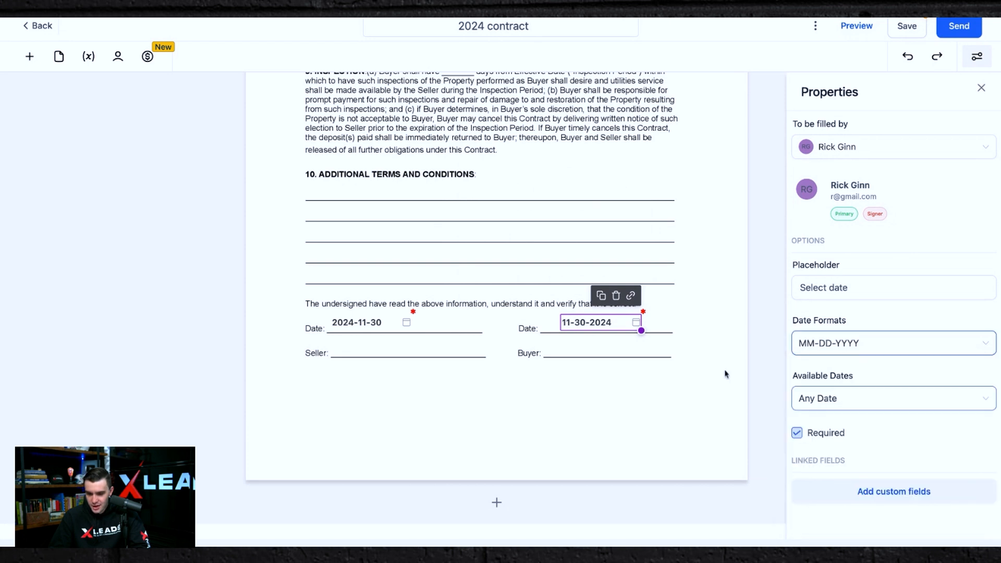
Change the seller's Date field format to MM-DD-YYYY.
{"action": "left_click", "coordinate": [363, 323]}
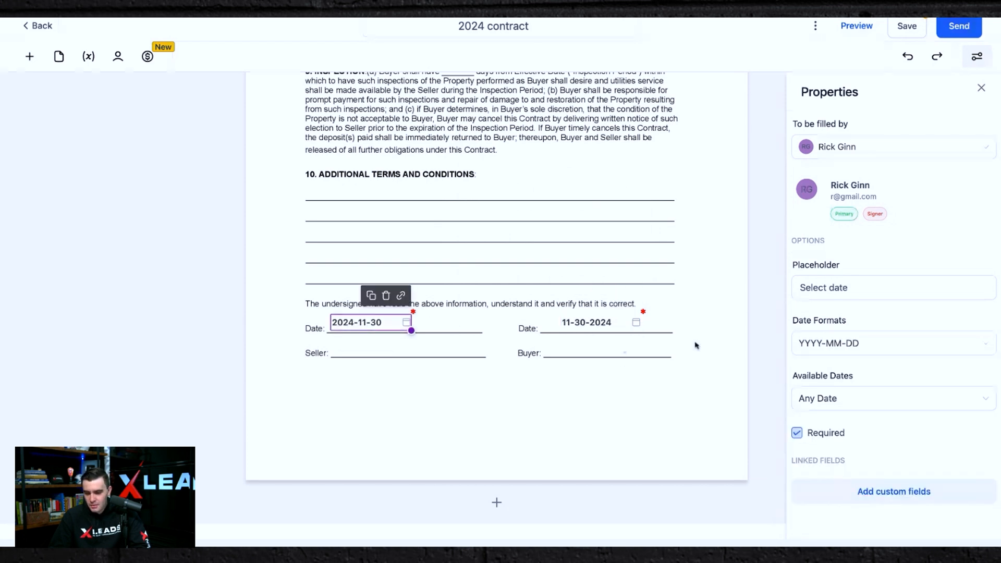
{"action": "left_click", "coordinate": [824, 350]}
{"action": "left_click", "coordinate": [816, 417]}
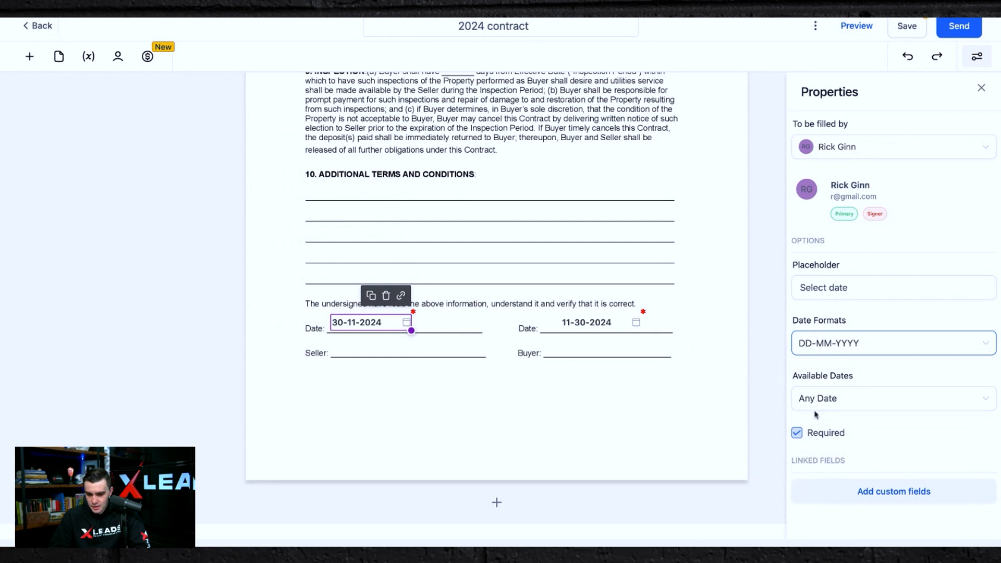
{"action": "left_click", "coordinate": [823, 343]}
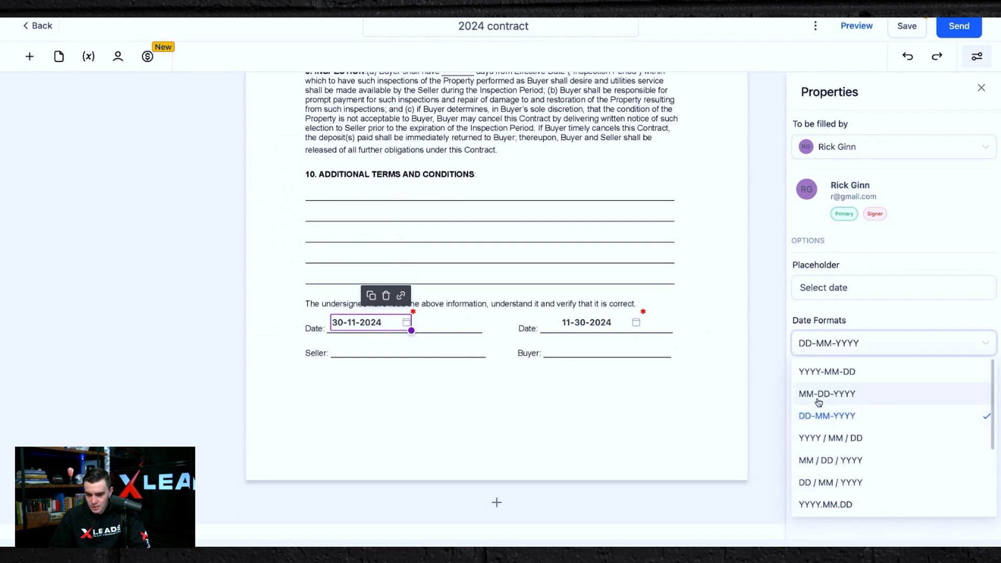
{"action": "left_click", "coordinate": [820, 397]}
{"action": "left_click", "coordinate": [411, 366]}
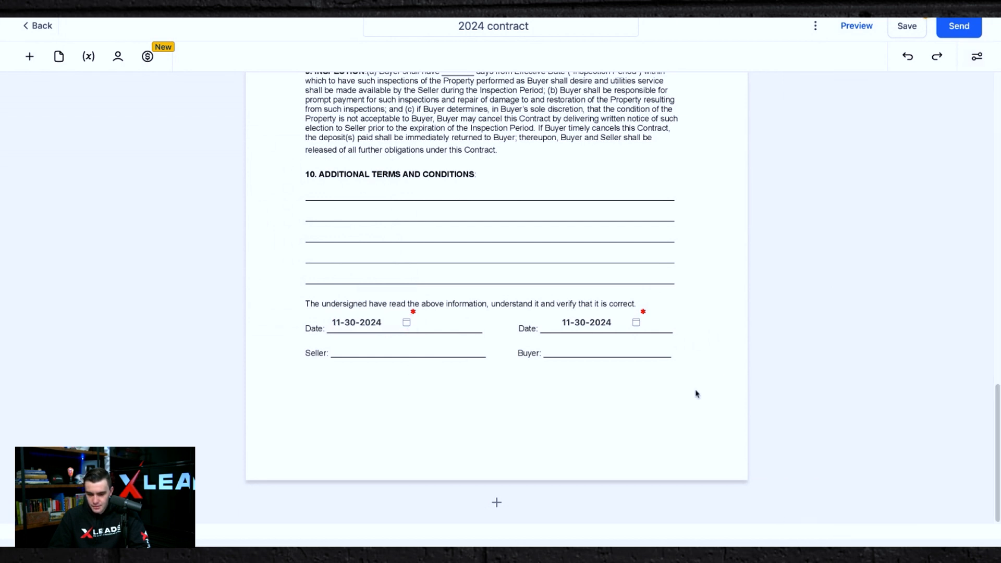
Place a Signature field on the Seller line, assigned to the seller lead as signer.
{"action": "left_click", "coordinate": [30, 57]}
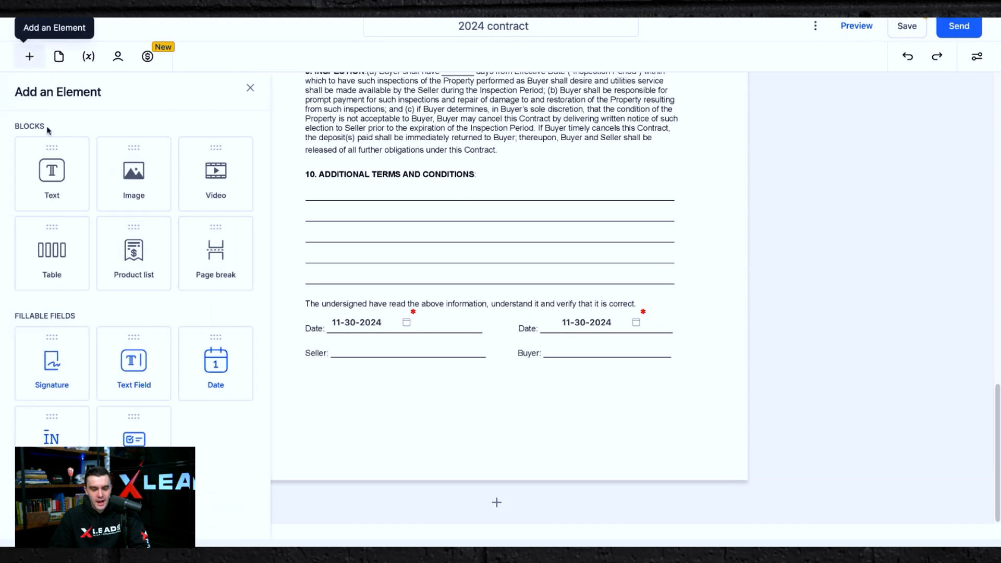
{"action": "left_click_drag", "start_coordinate": [51, 363], "coordinate": [55, 365]}
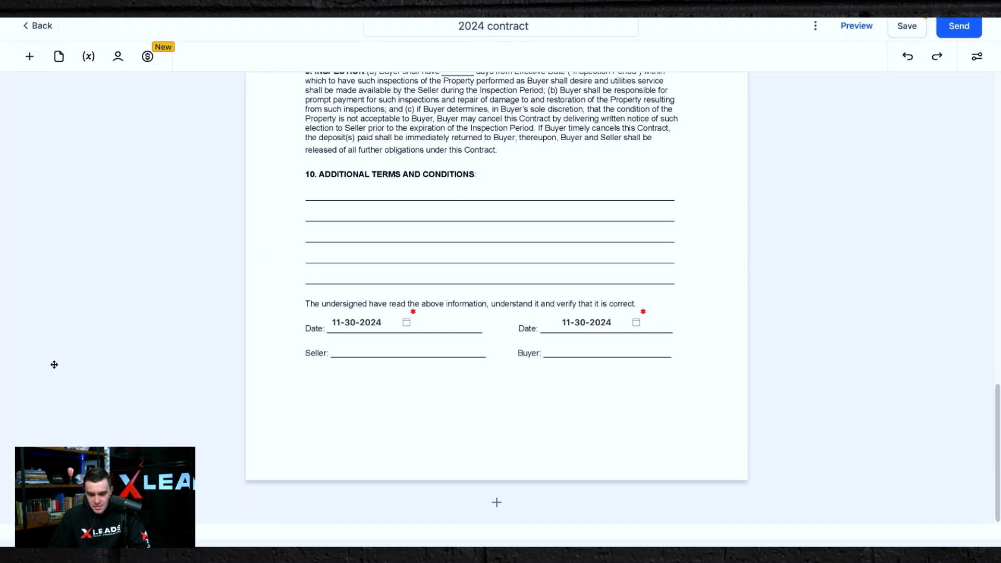
{"action": "left_click_drag", "start_coordinate": [348, 356], "coordinate": [360, 366]}
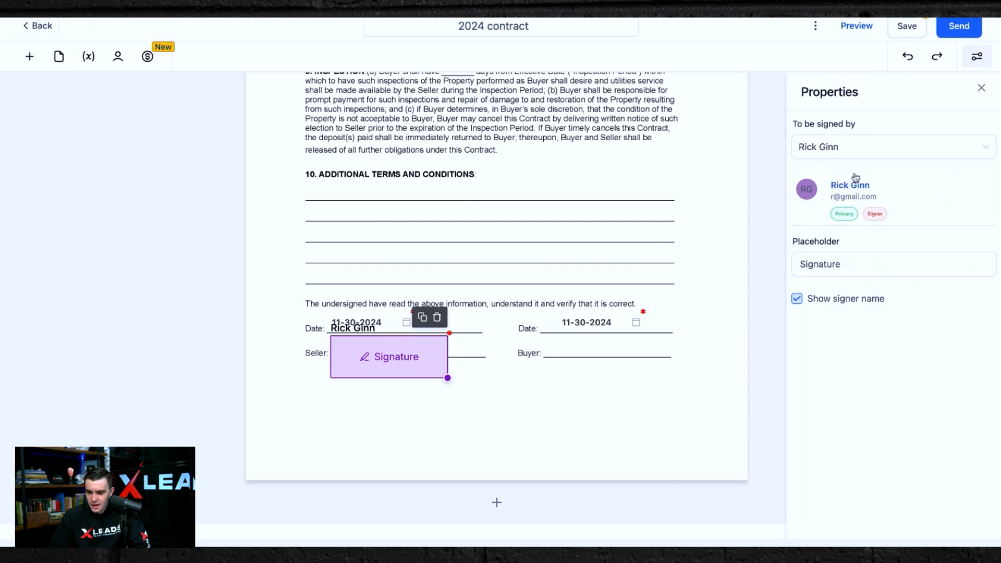
{"action": "left_click", "coordinate": [845, 156]}
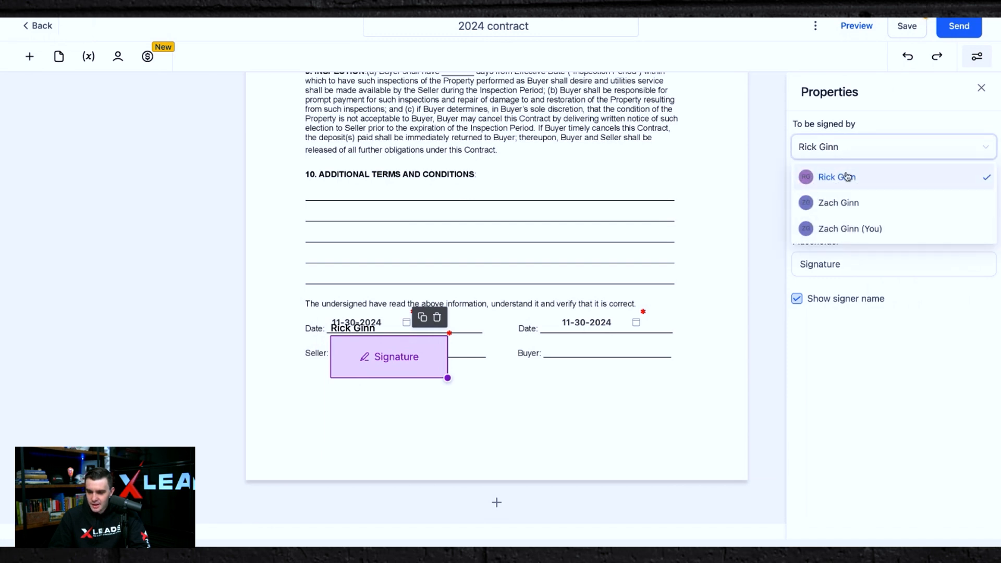
{"action": "left_click", "coordinate": [846, 176]}
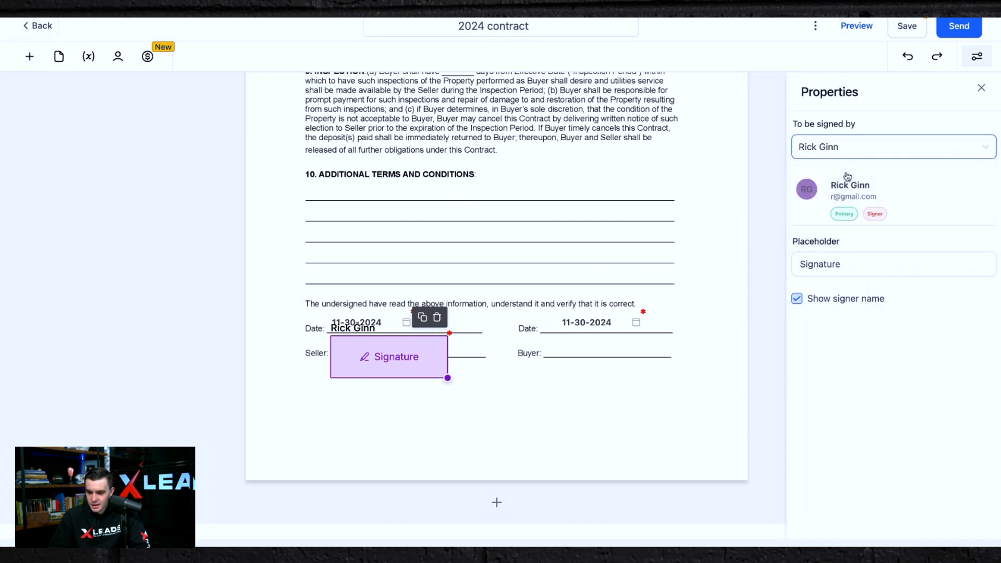
{"action": "left_click", "coordinate": [981, 90]}
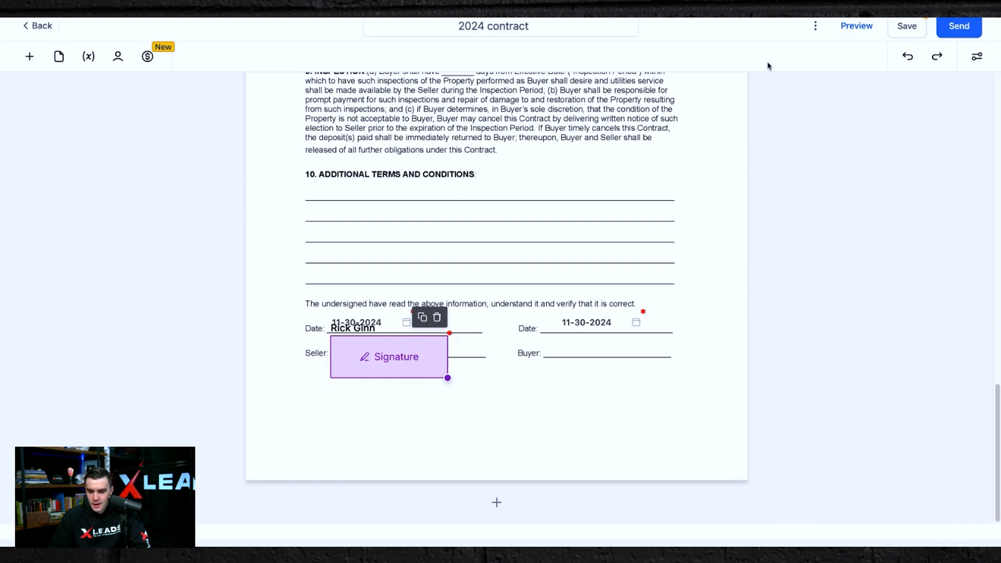
Add a Signature field on the Buyer line and assign it to the buyer's contact as signer.
{"action": "left_click", "coordinate": [30, 57]}
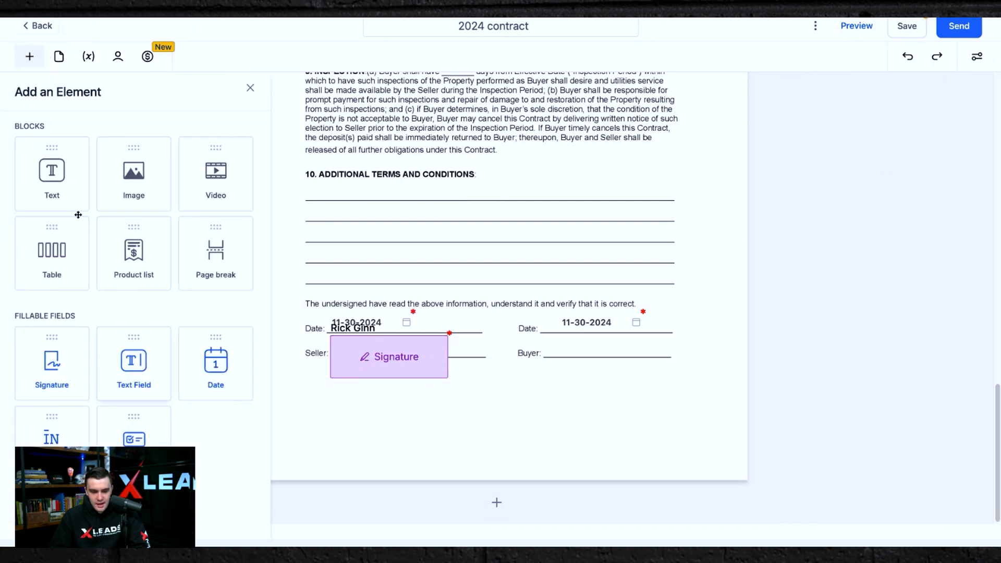
{"action": "mouse_move", "coordinate": [39, 364]}
{"action": "left_mouse_down"}
{"action": "mouse_move", "coordinate": [582, 348]}
{"action": "mouse_move", "coordinate": [591, 361]}
{"action": "left_mouse_up"}
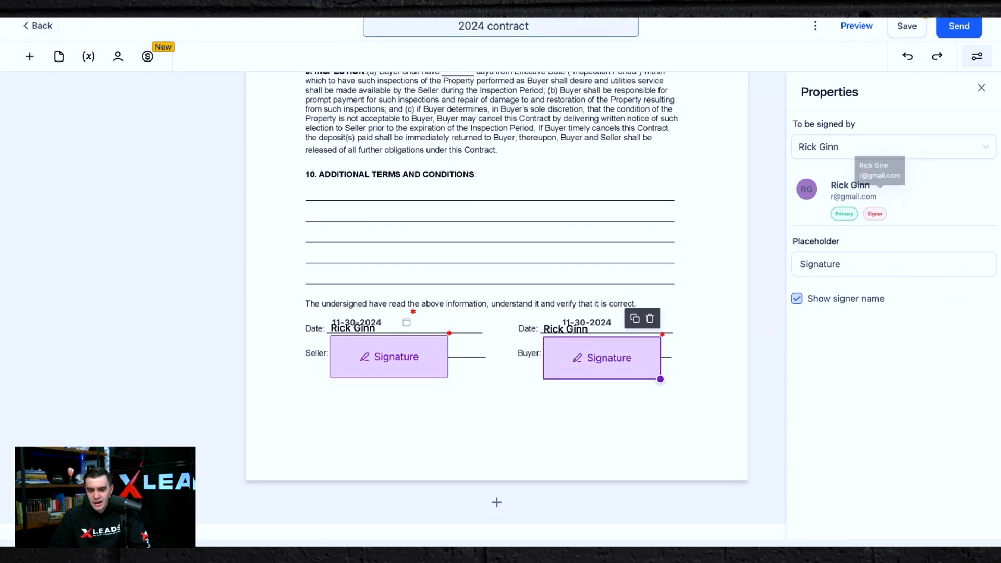
{"action": "left_click", "coordinate": [381, 356]}
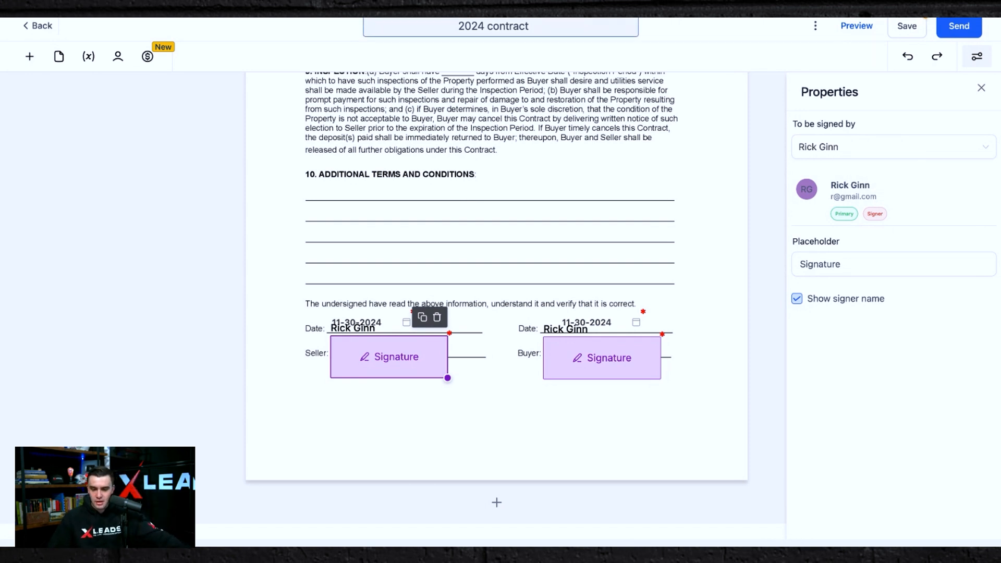
{"action": "left_click", "coordinate": [576, 357]}
{"action": "left_click", "coordinate": [845, 150]}
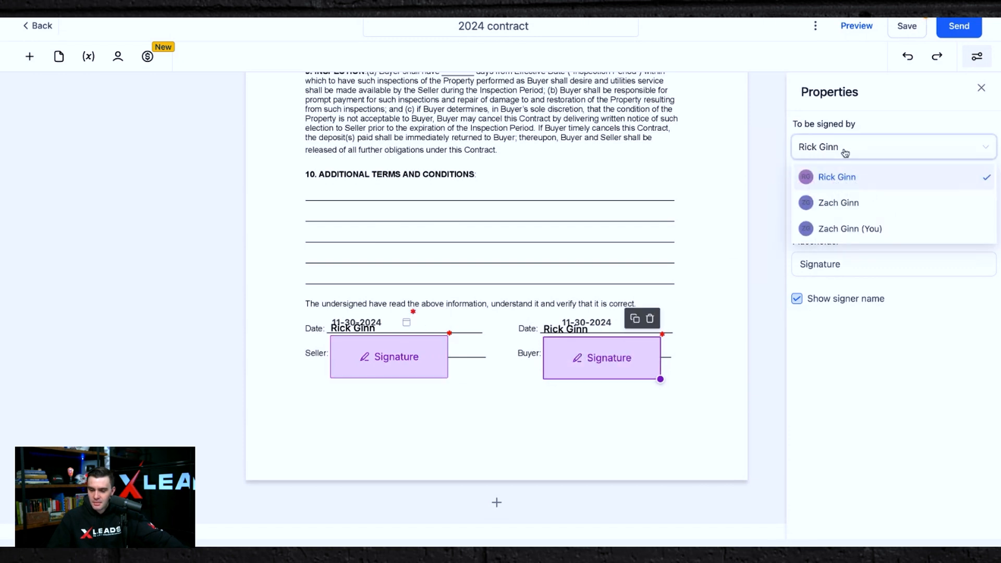
{"action": "left_click", "coordinate": [835, 203]}
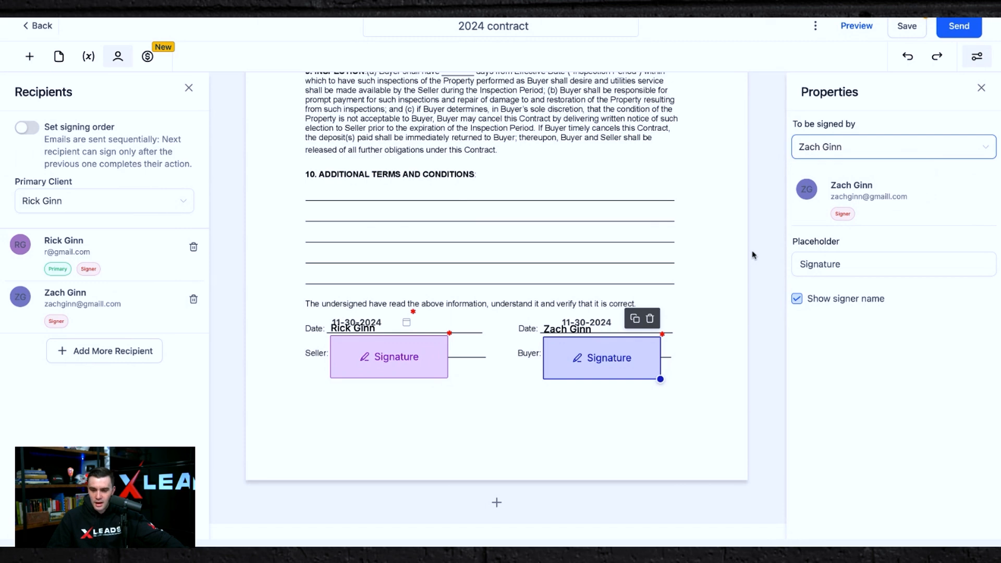
{"action": "left_click", "coordinate": [982, 89]}
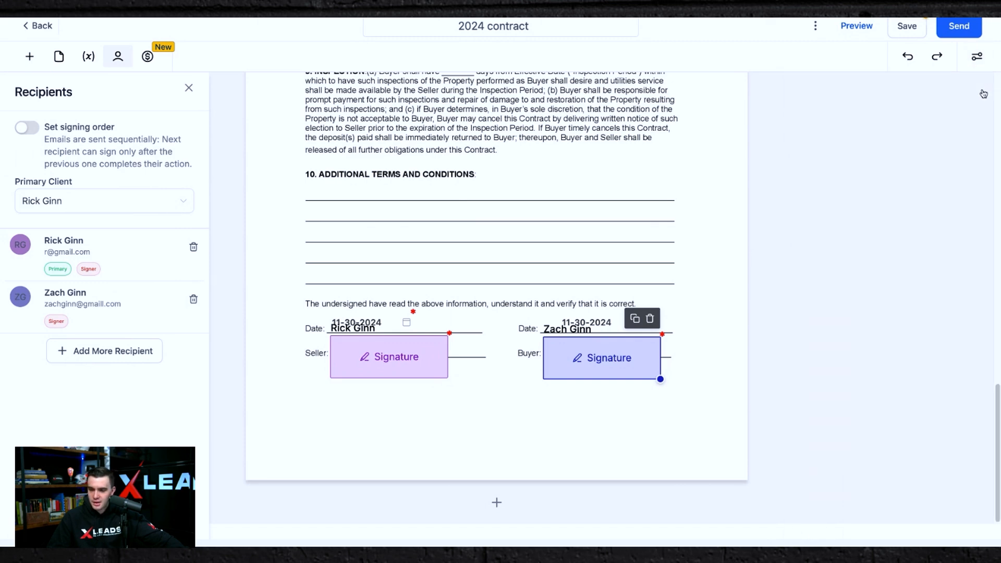
Preview the finished contract document.
{"action": "left_click", "coordinate": [856, 27]}
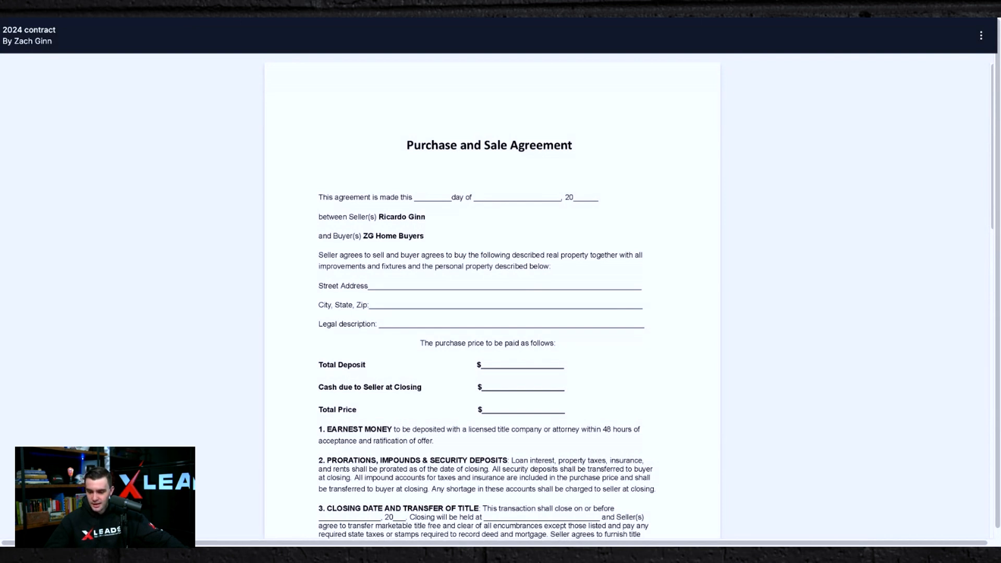
{"action": "scroll", "coordinate": [454, 223], "scroll_direction": "down", "scroll_amount": 20}
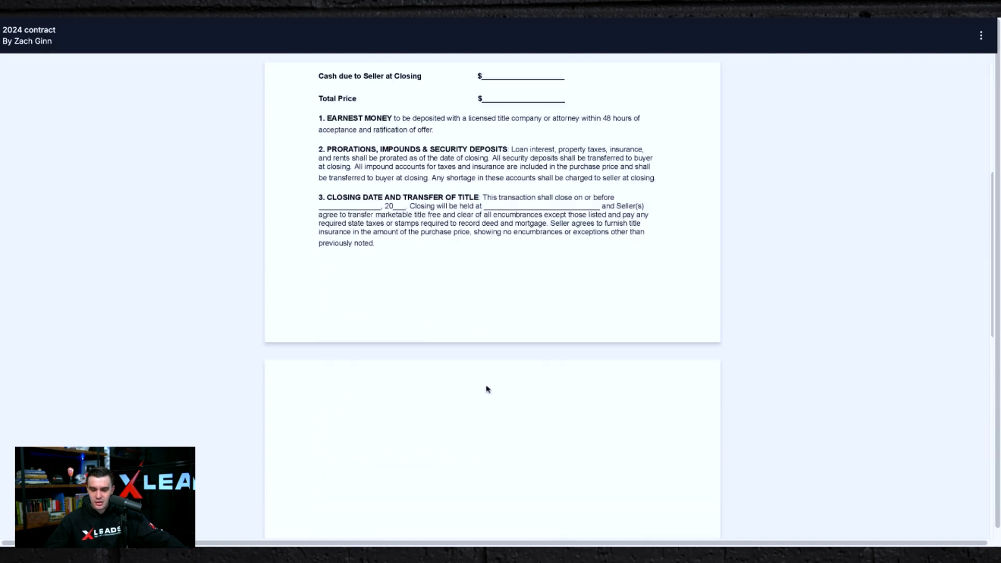
{"action": "key", "text": "Home"}
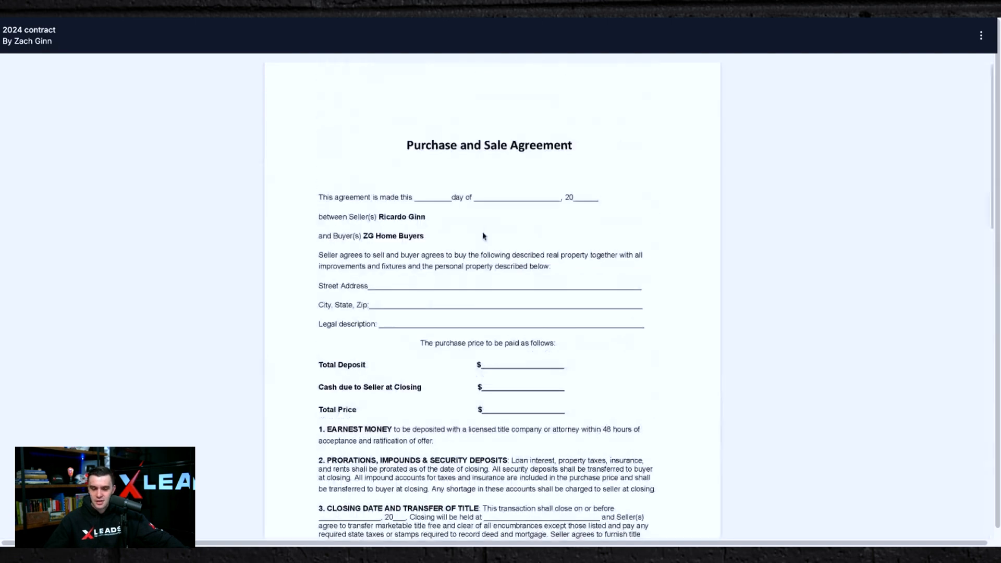
{"action": "left_click", "coordinate": [982, 36]}
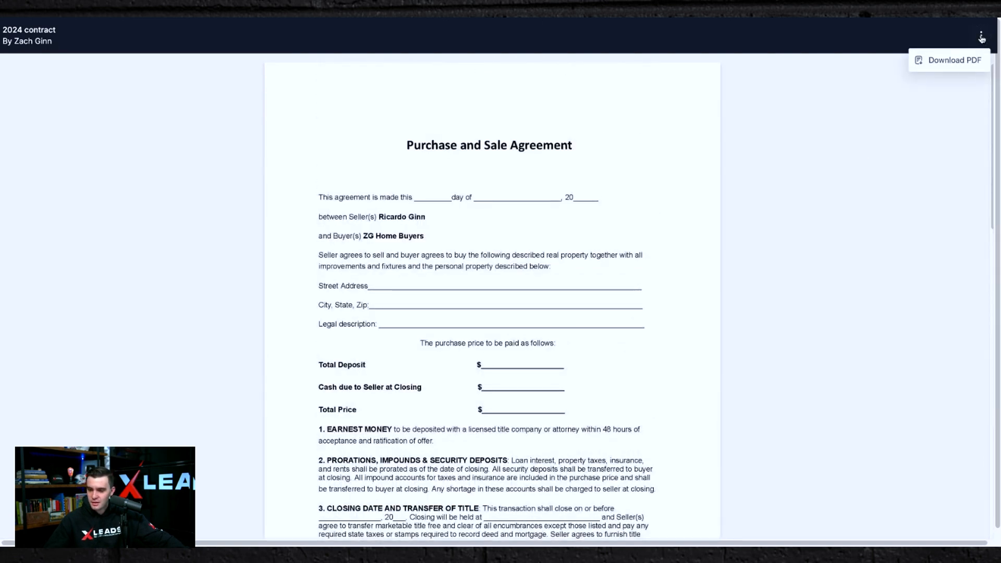
{"action": "left_click", "coordinate": [619, 99]}
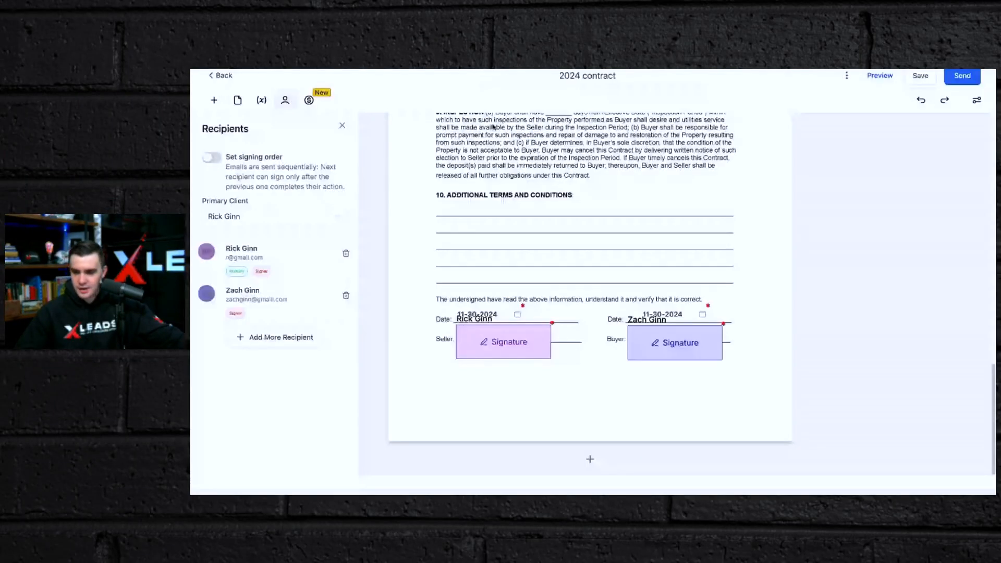
Send the contract to its recipients via email.
{"action": "left_click", "coordinate": [966, 81]}
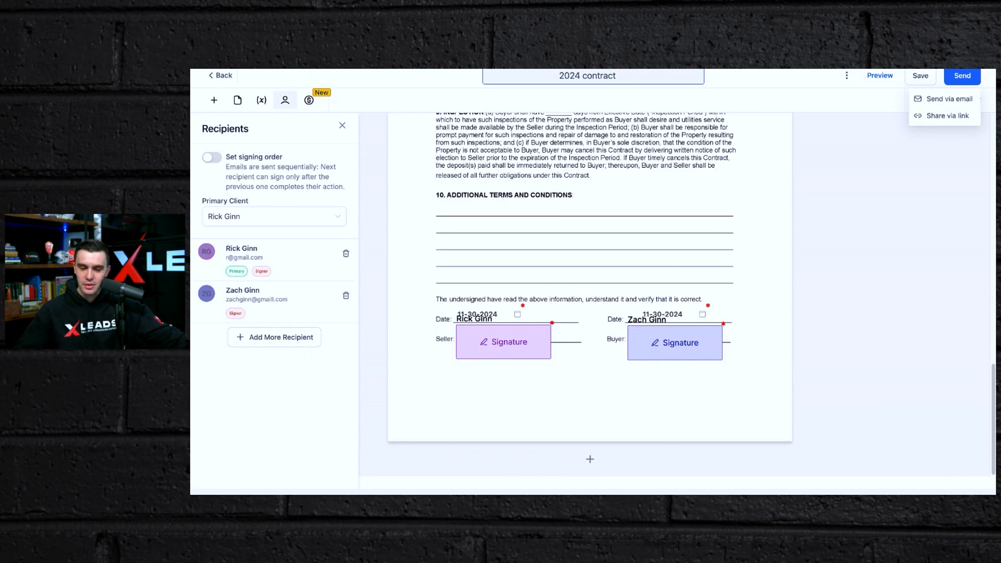
{"action": "left_click", "coordinate": [948, 100]}
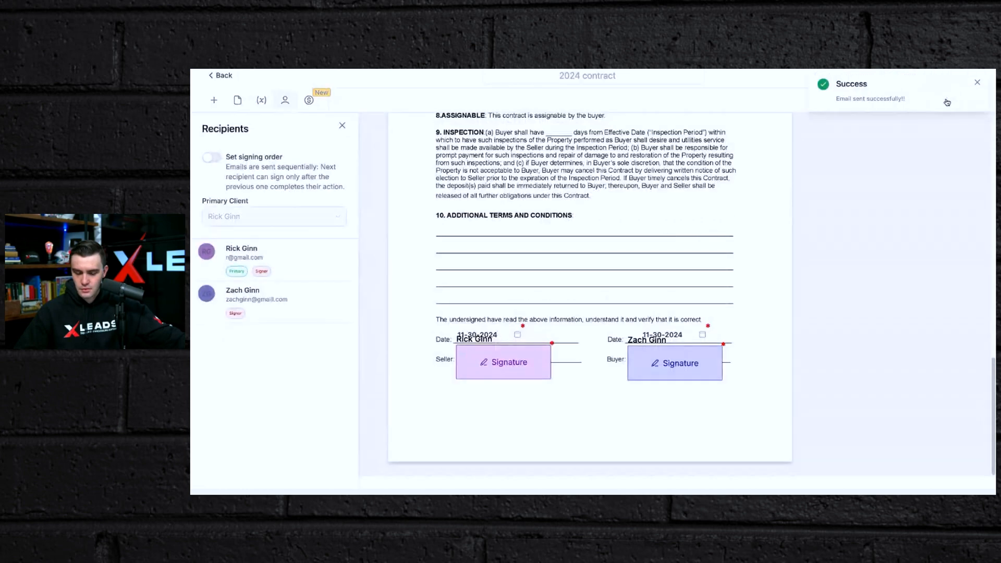
{"action": "left_click", "coordinate": [979, 83]}
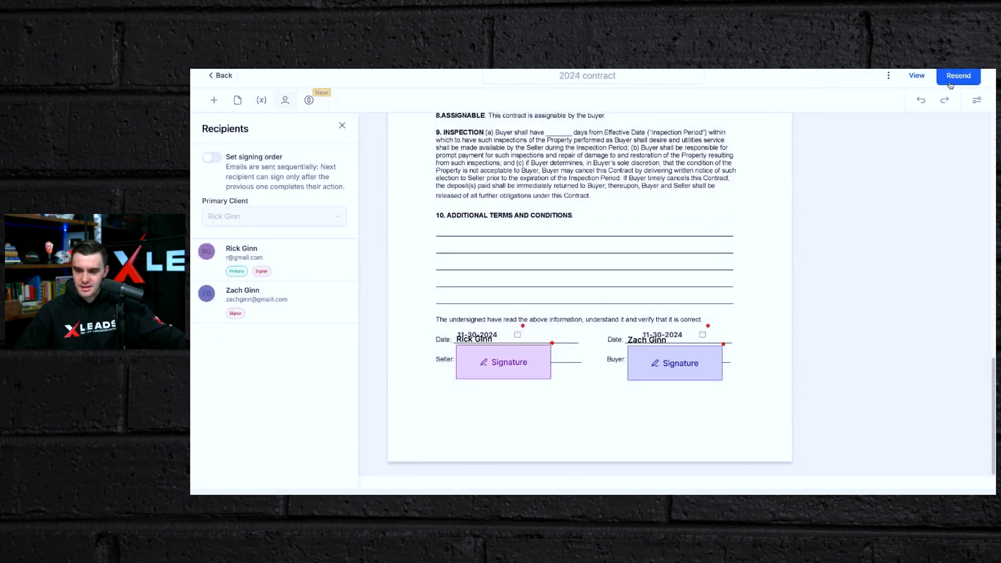
Open the contract through its share link and start filling it out as the signer.
{"action": "left_click", "coordinate": [956, 78]}
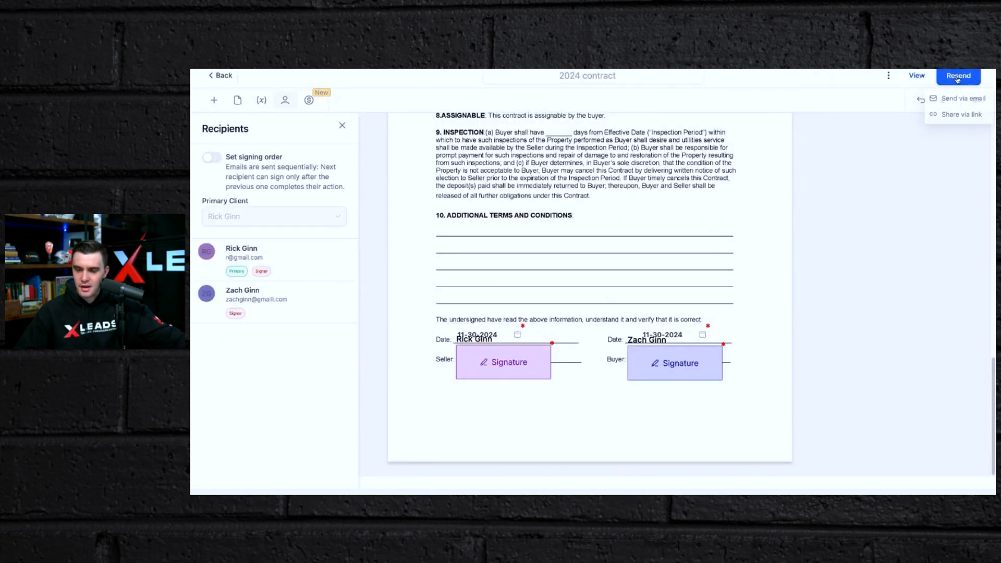
{"action": "left_click", "coordinate": [948, 118]}
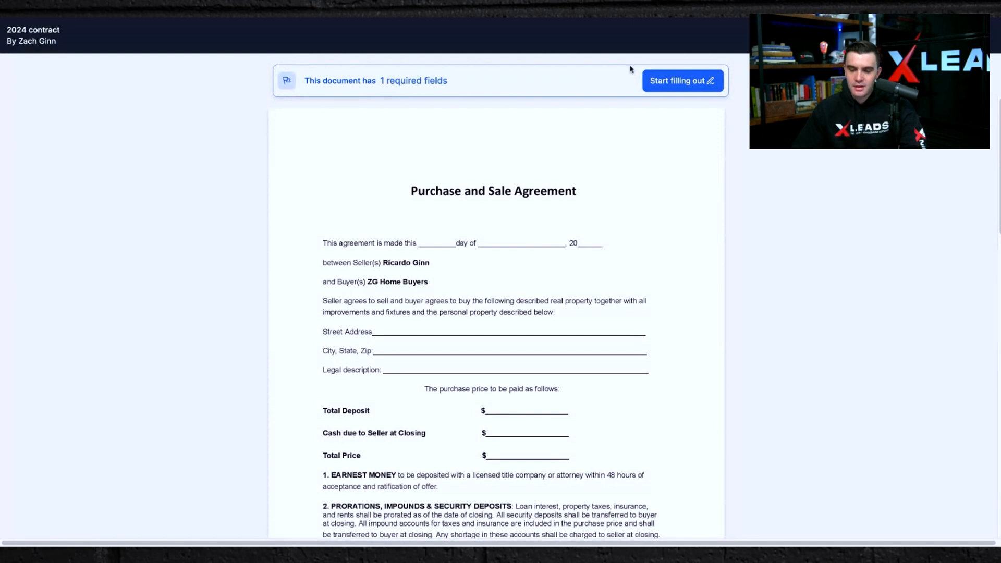
{"action": "left_click", "coordinate": [676, 78]}
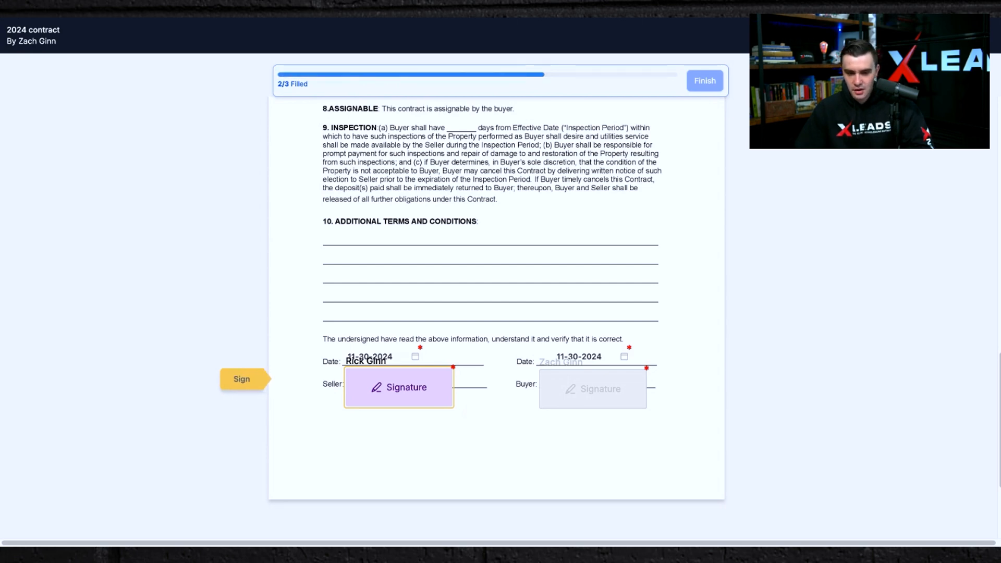
Sign the seller's Signature field with the typed signature and finish the document.
{"action": "left_click", "coordinate": [384, 385]}
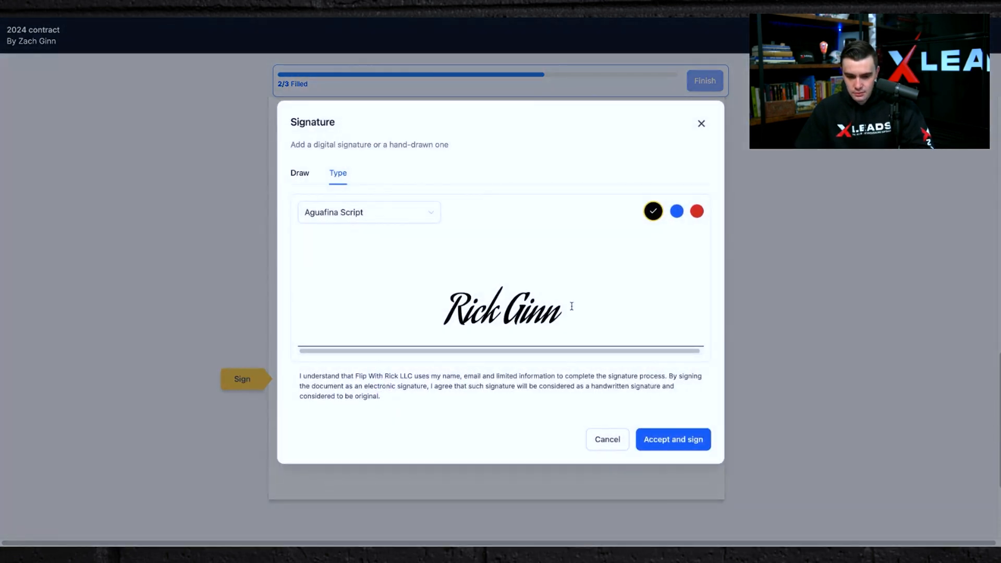
{"action": "left_click", "coordinate": [687, 439]}
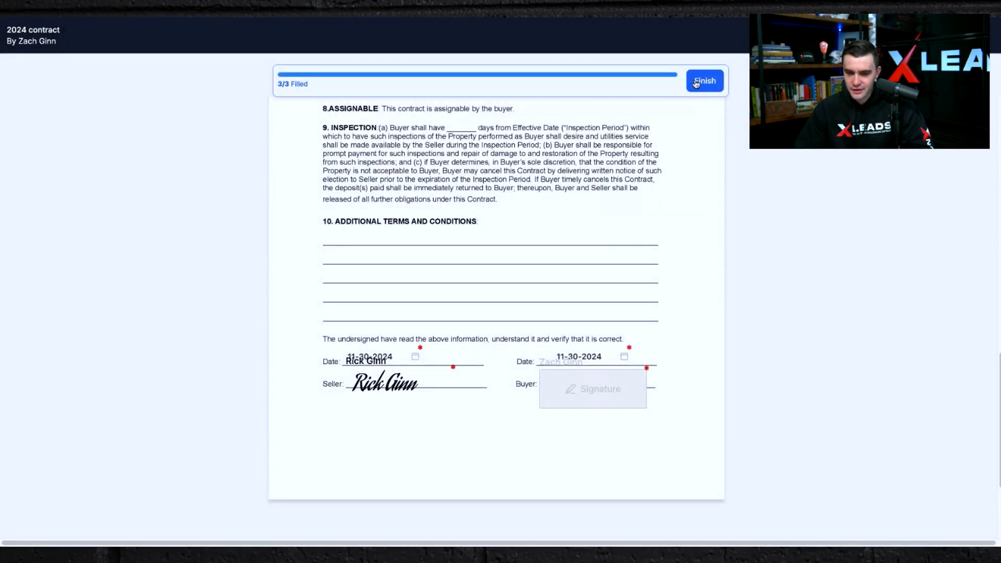
{"action": "left_click", "coordinate": [696, 82]}
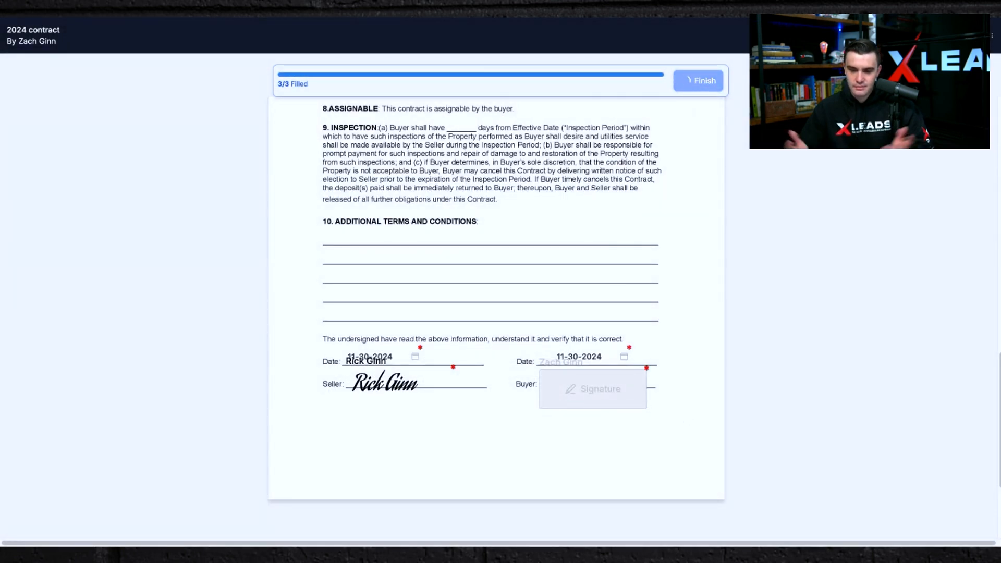
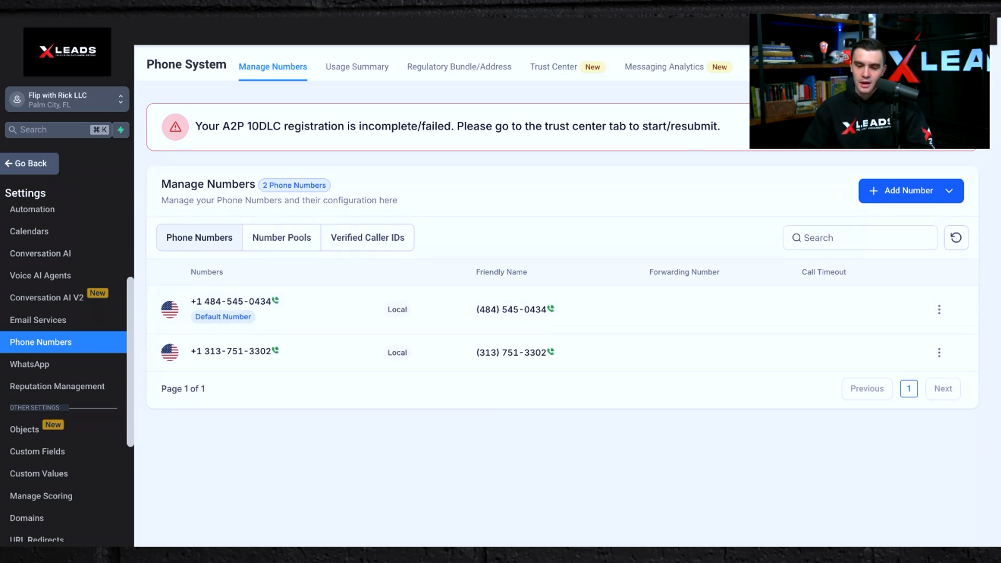
Open the Buy your Number dialog and filter available numbers by first part of number 407.
{"action": "left_click", "coordinate": [889, 194]}
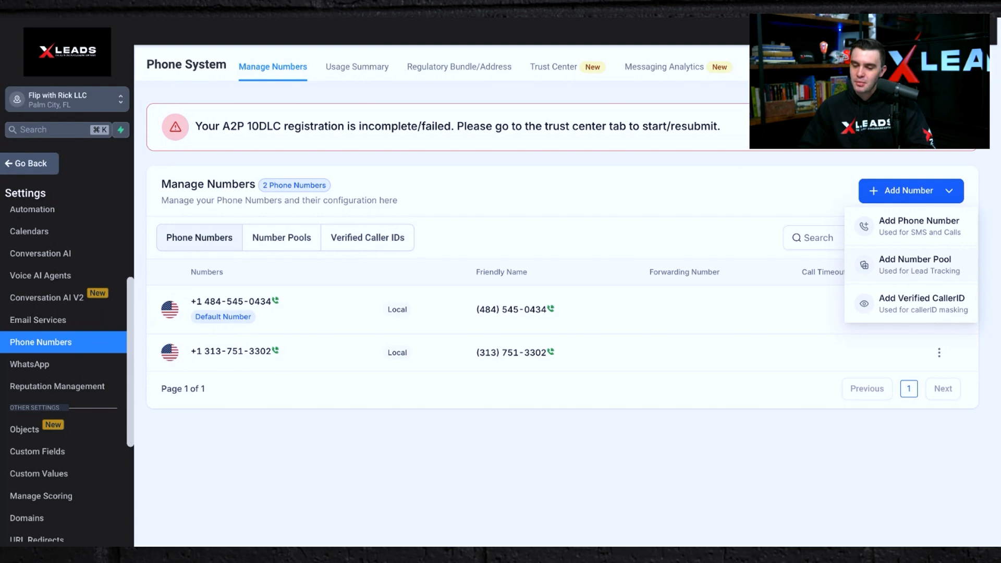
{"action": "left_click", "coordinate": [895, 234]}
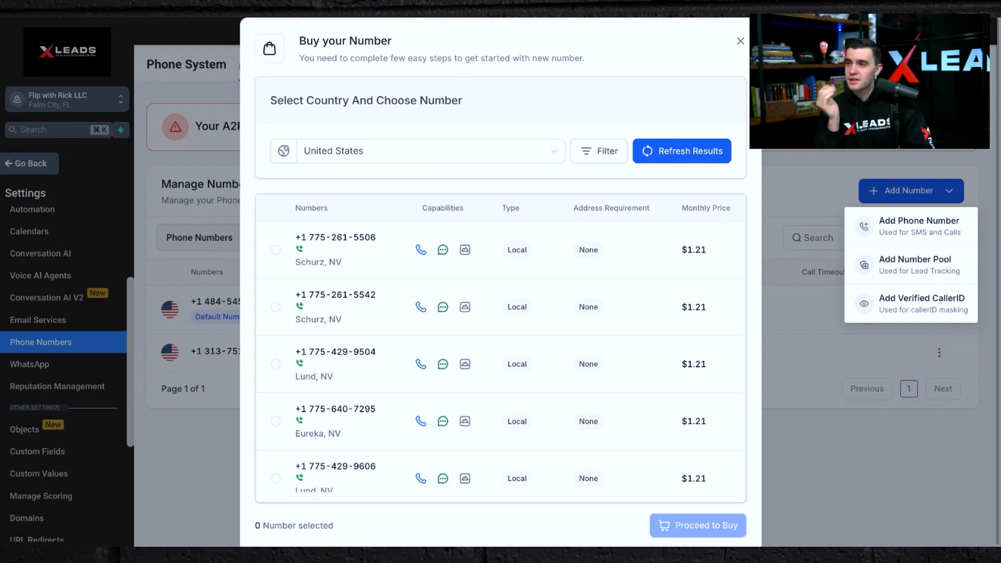
{"action": "left_click", "coordinate": [599, 151]}
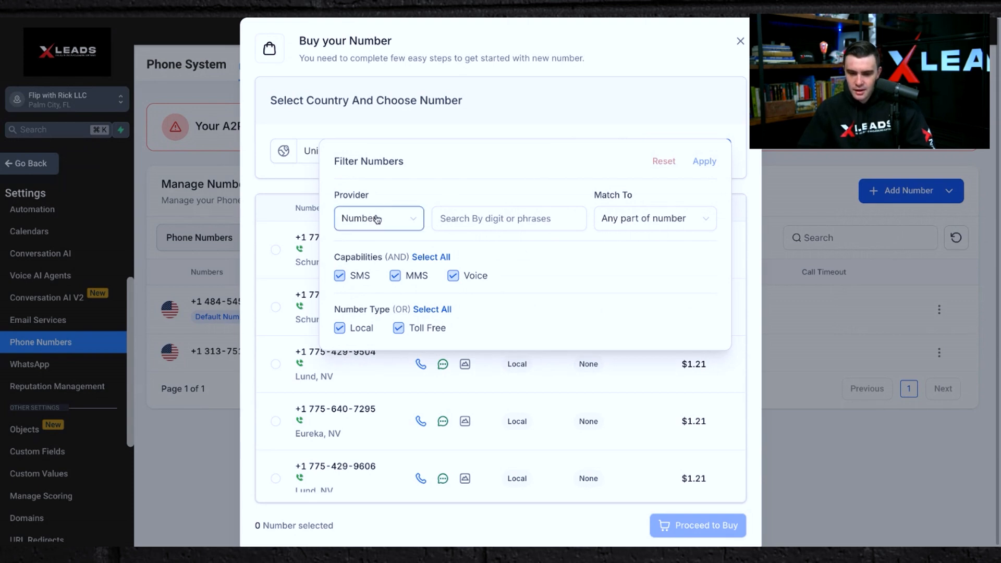
{"action": "left_click", "coordinate": [632, 218]}
{"action": "left_click", "coordinate": [630, 246]}
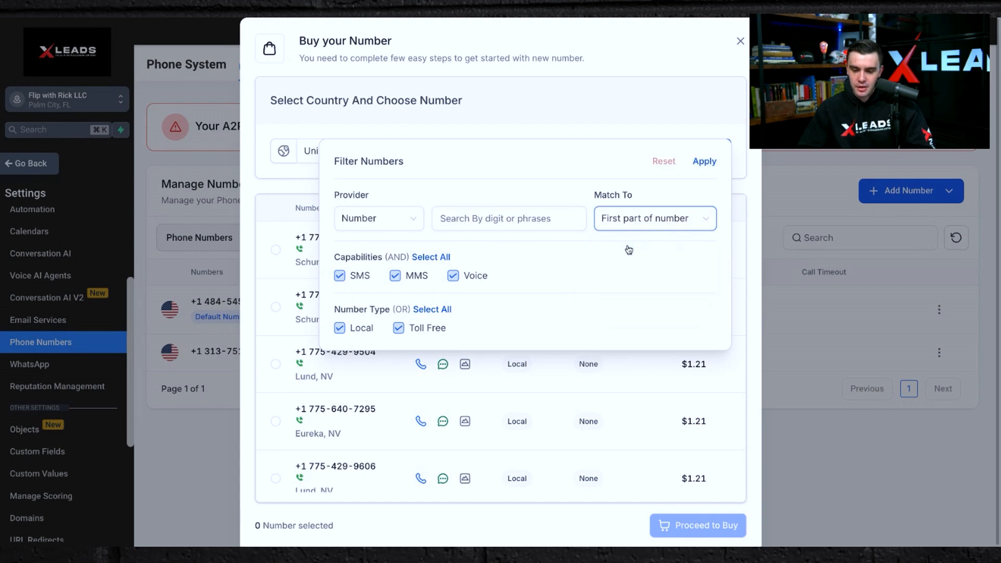
{"action": "left_click", "coordinate": [507, 223]}
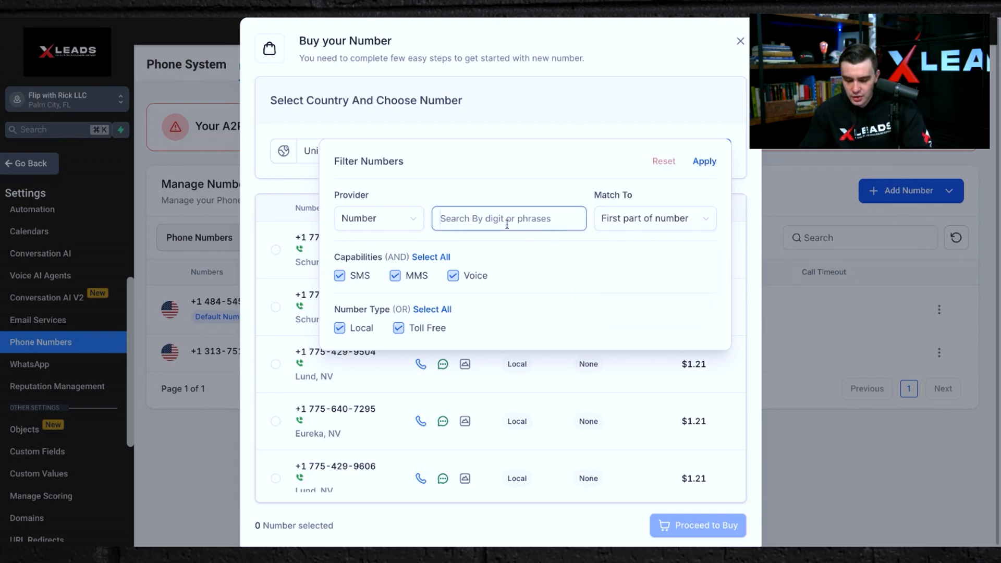
{"action": "type", "text": "38"}
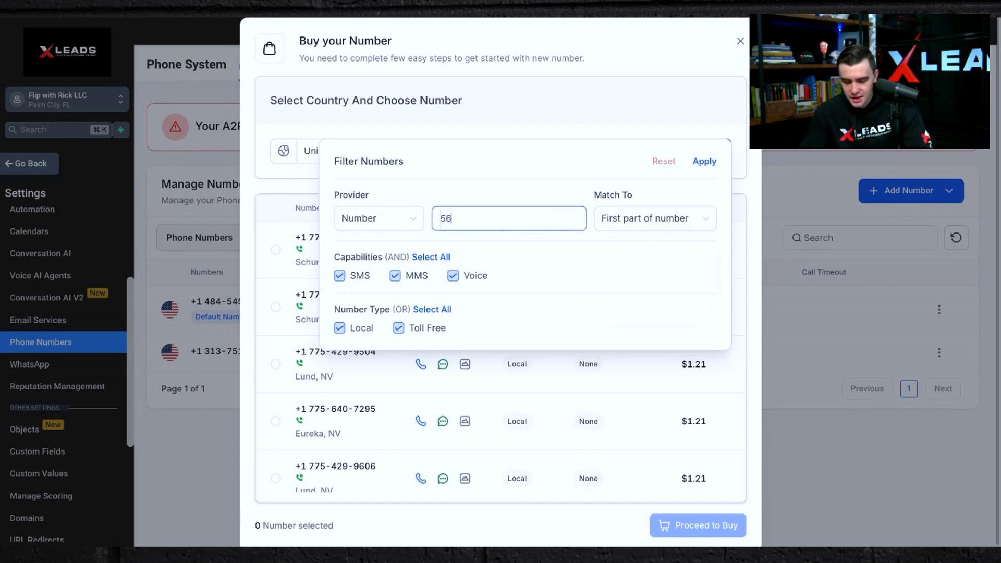
{"action": "key", "text": "BackSpace"}
{"action": "key", "text": "BackSpace"}
{"action": "type", "text": "437"}
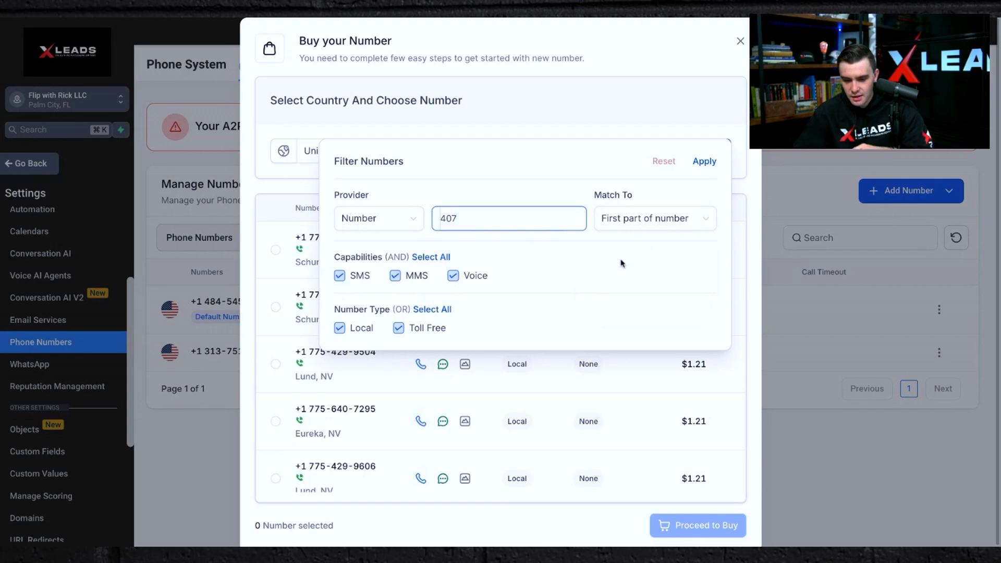
{"action": "left_click", "coordinate": [706, 163]}
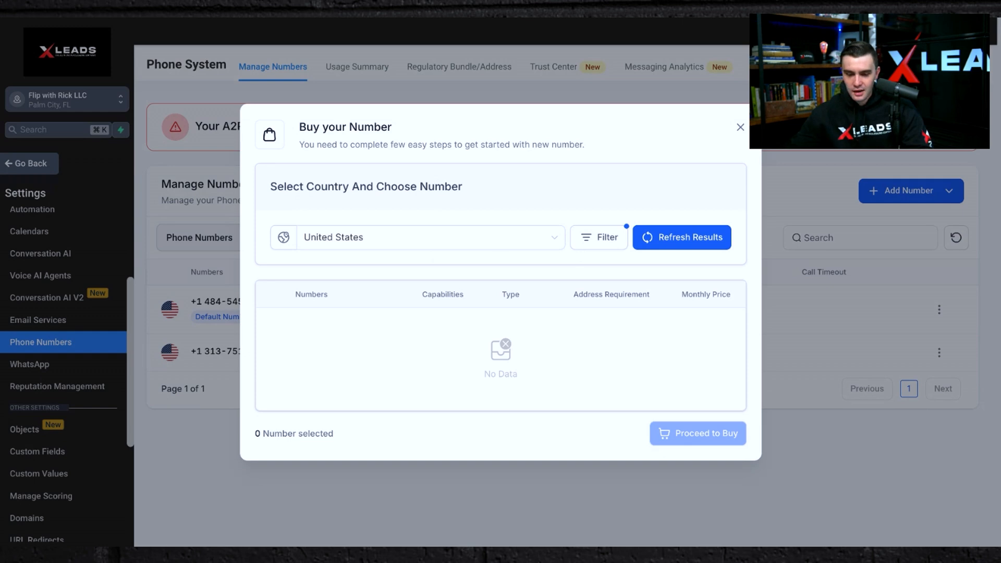
Change the number filter to numbers starting with 689 and apply it.
{"action": "left_click", "coordinate": [600, 238]}
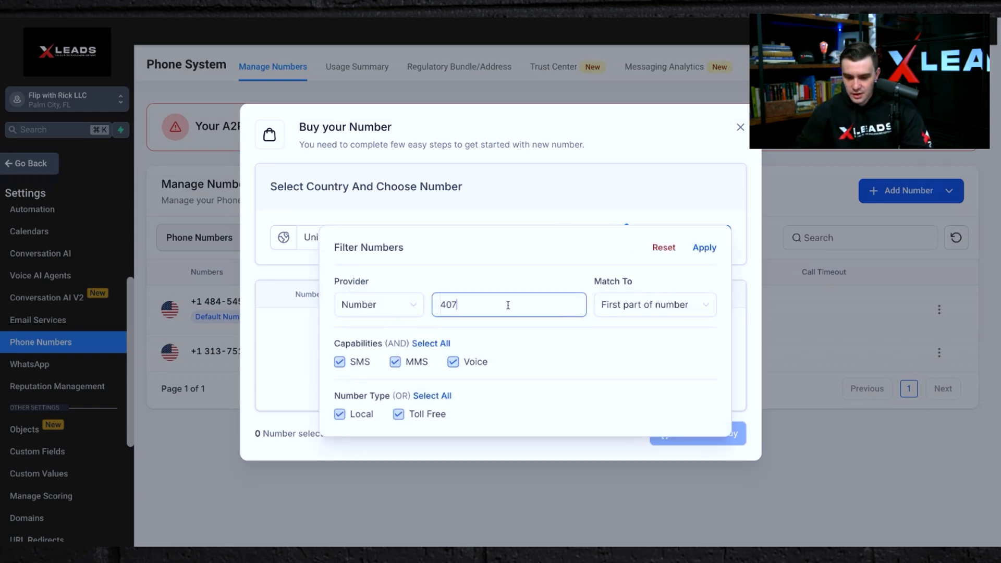
{"action": "double_click", "coordinate": [508, 305]}
{"action": "type", "text": "689"}
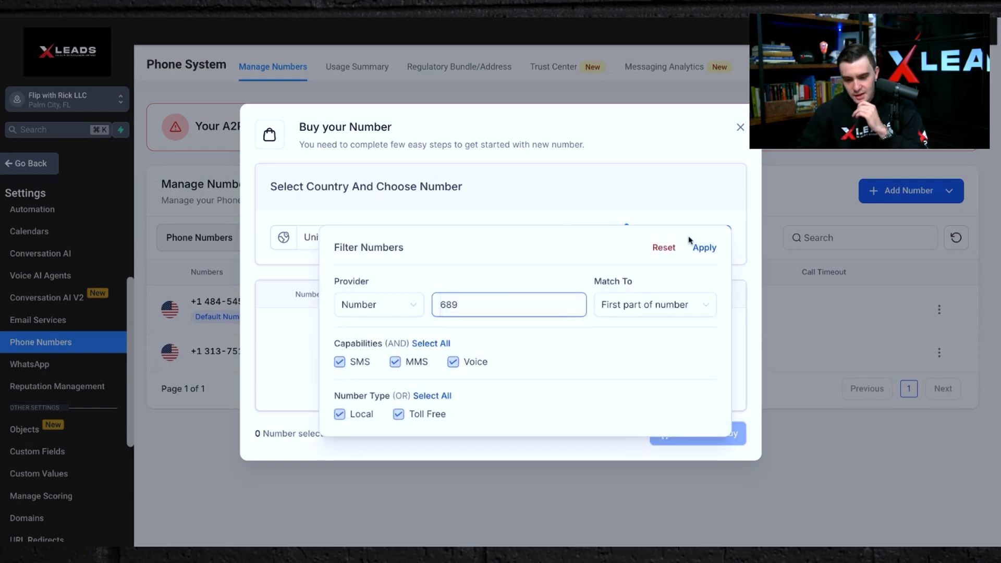
{"action": "left_click", "coordinate": [705, 249]}
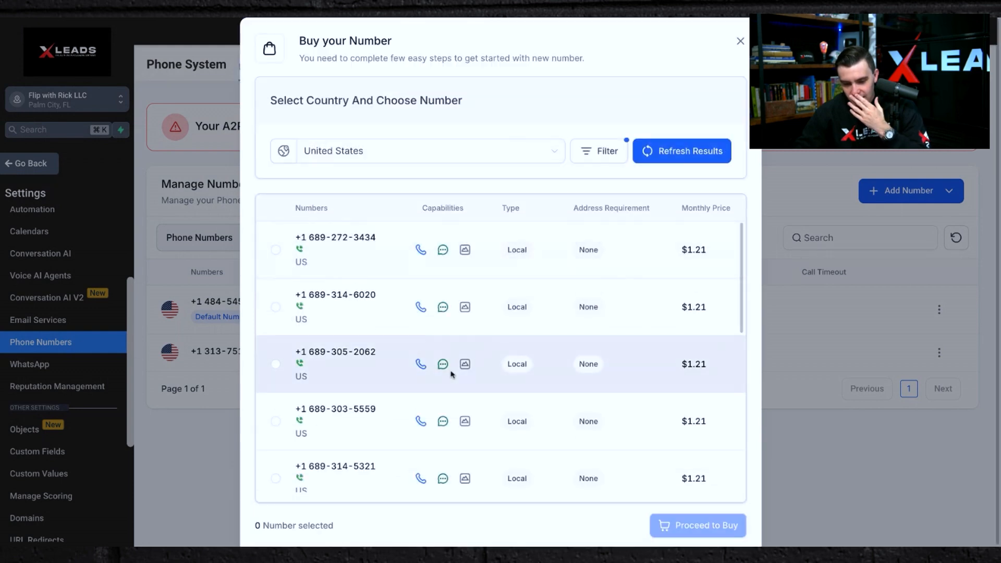
Change the number filter to numbers starting with 321, apply it, and scroll through the results.
{"action": "left_click", "coordinate": [595, 151]}
{"action": "left_click", "coordinate": [477, 213]}
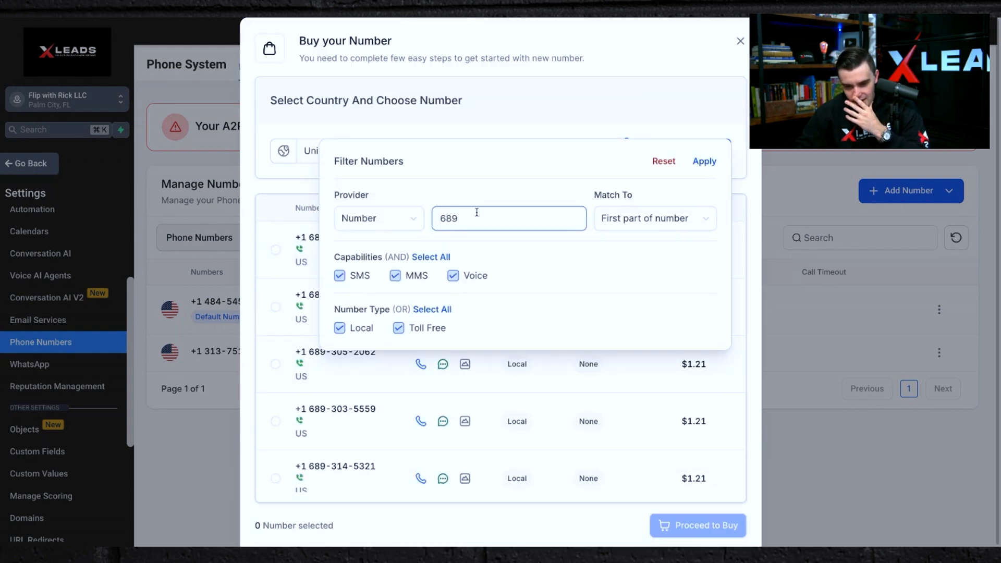
{"action": "double_click", "coordinate": [476, 213]}
{"action": "type", "text": "32`"}
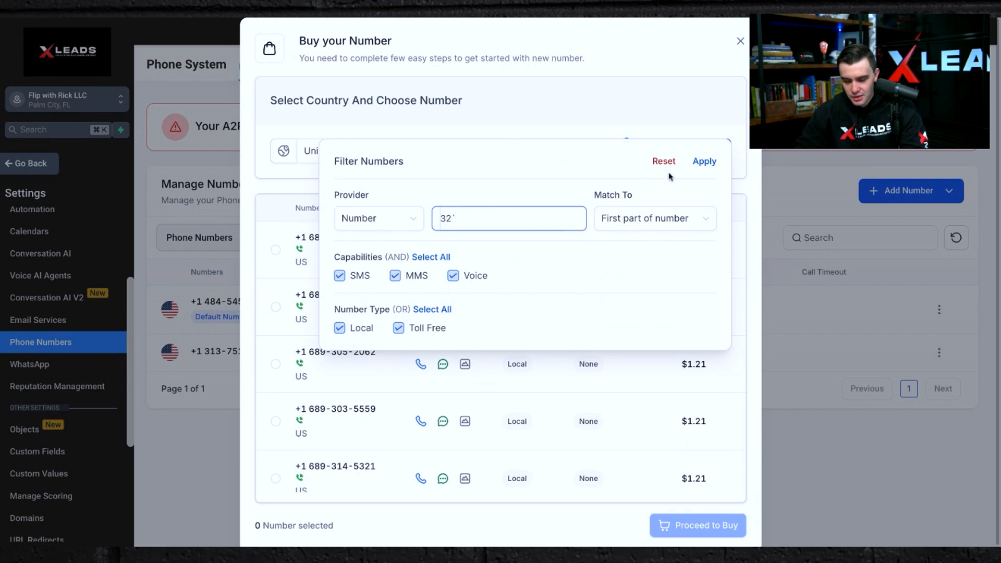
{"action": "left_click", "coordinate": [704, 161]}
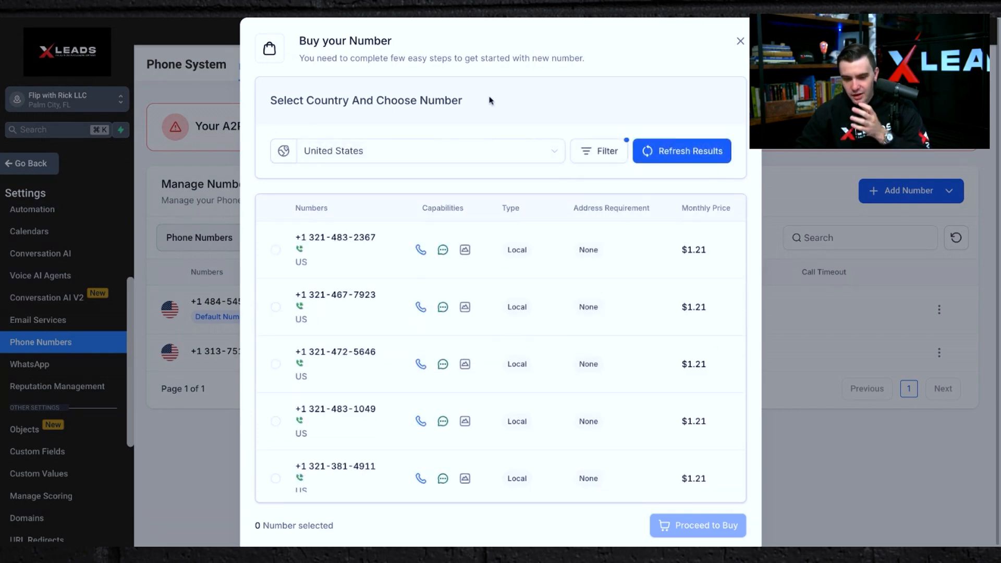
{"action": "scroll", "coordinate": [365, 331], "scroll_direction": "down", "scroll_amount": 2}
{"action": "scroll", "coordinate": [367, 362], "scroll_direction": "up", "scroll_amount": 2}
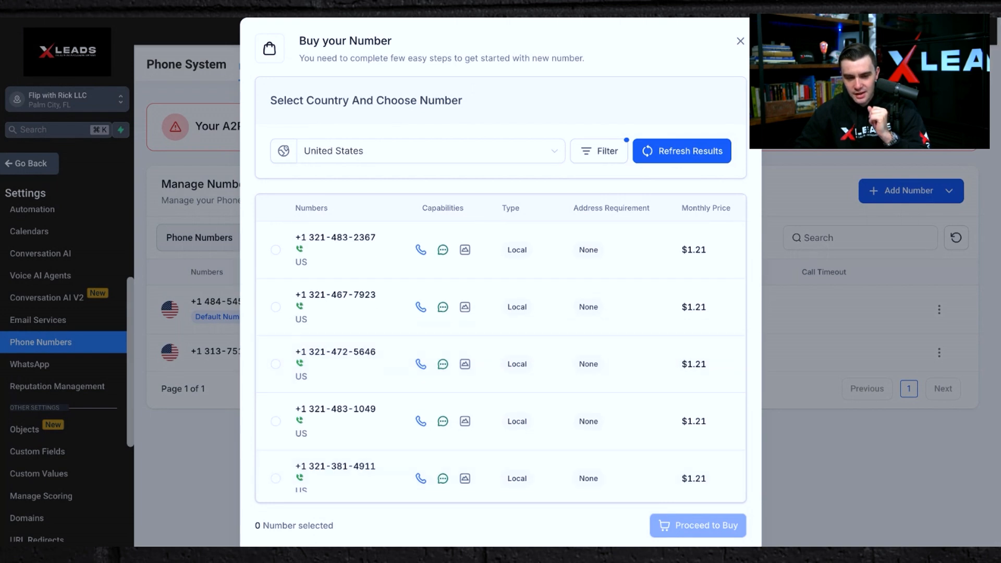
Filter for numbers starting with 561, select the first result, and close the dialog without buying.
{"action": "left_click", "coordinate": [593, 148]}
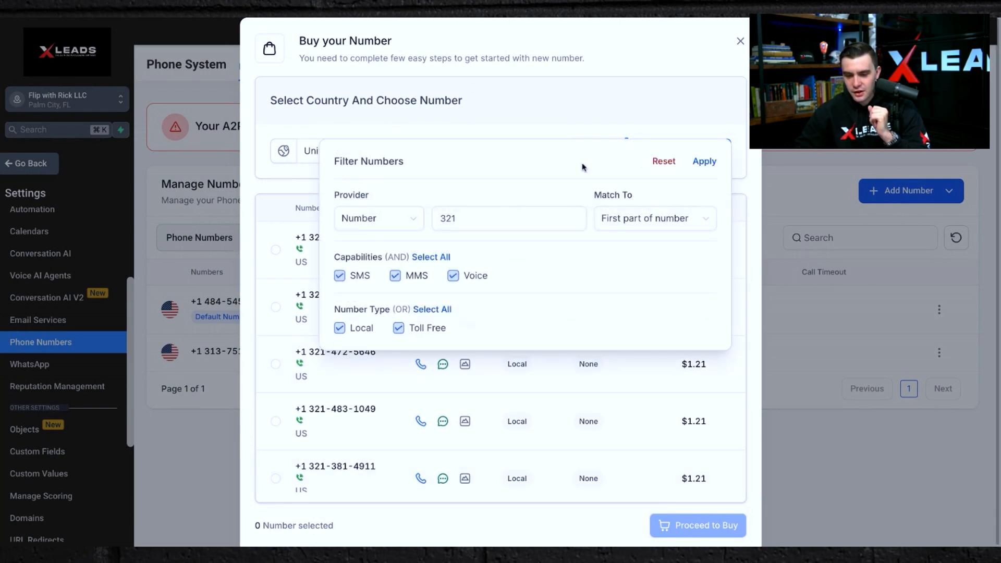
{"action": "left_click", "coordinate": [509, 215]}
{"action": "double_click", "coordinate": [509, 215]}
{"action": "type", "text": "561"}
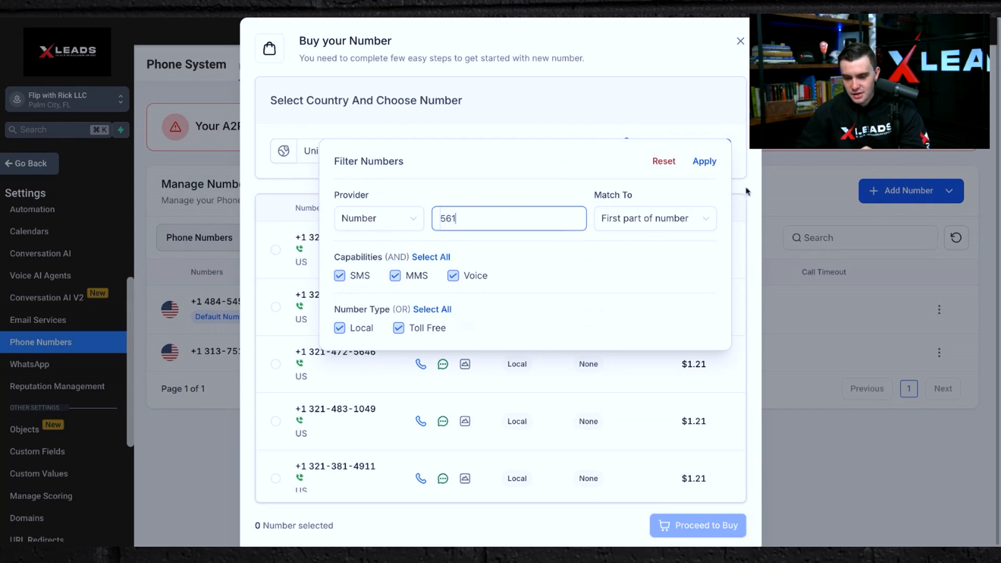
{"action": "left_click", "coordinate": [705, 159]}
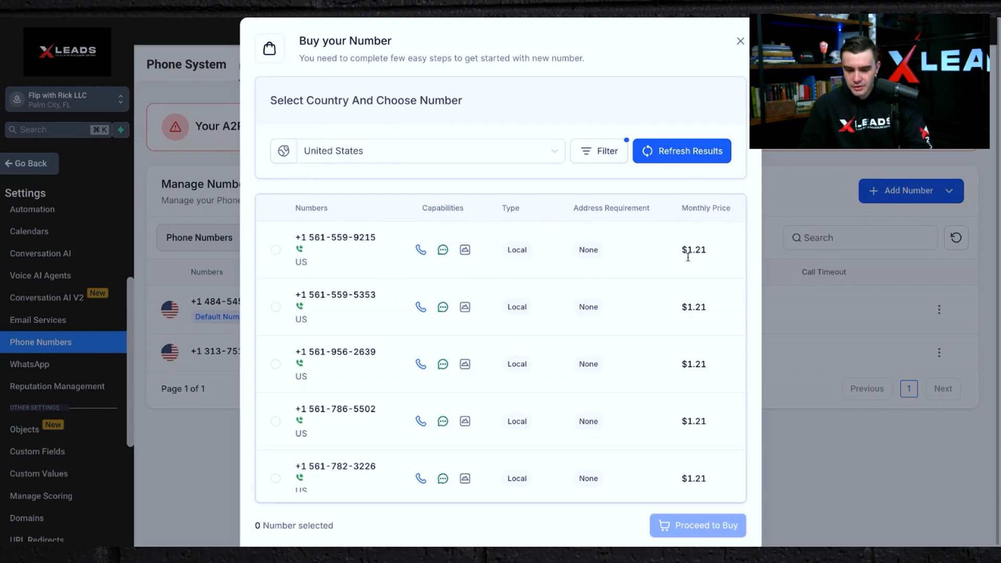
{"action": "left_click", "coordinate": [273, 250]}
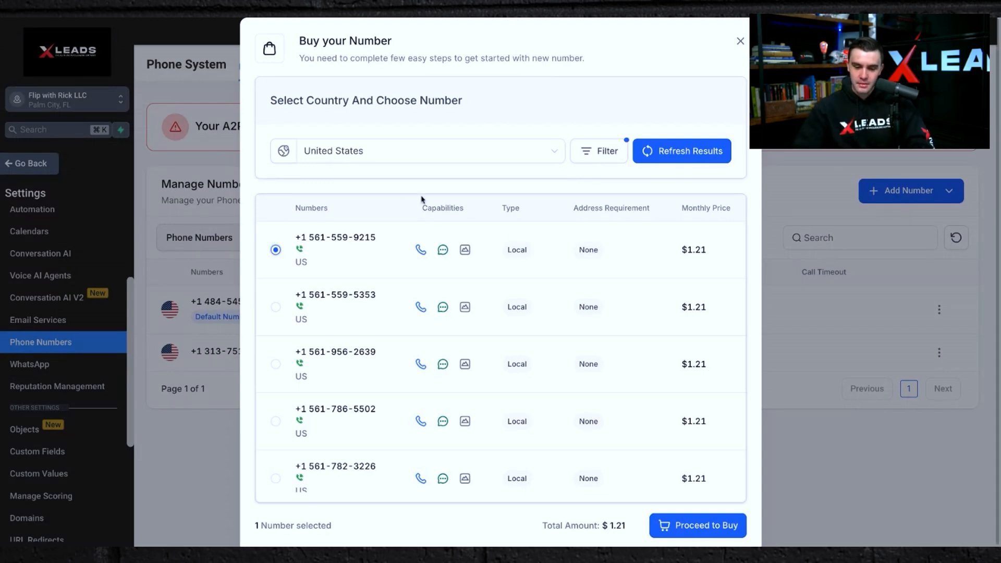
{"action": "left_click", "coordinate": [741, 41]}
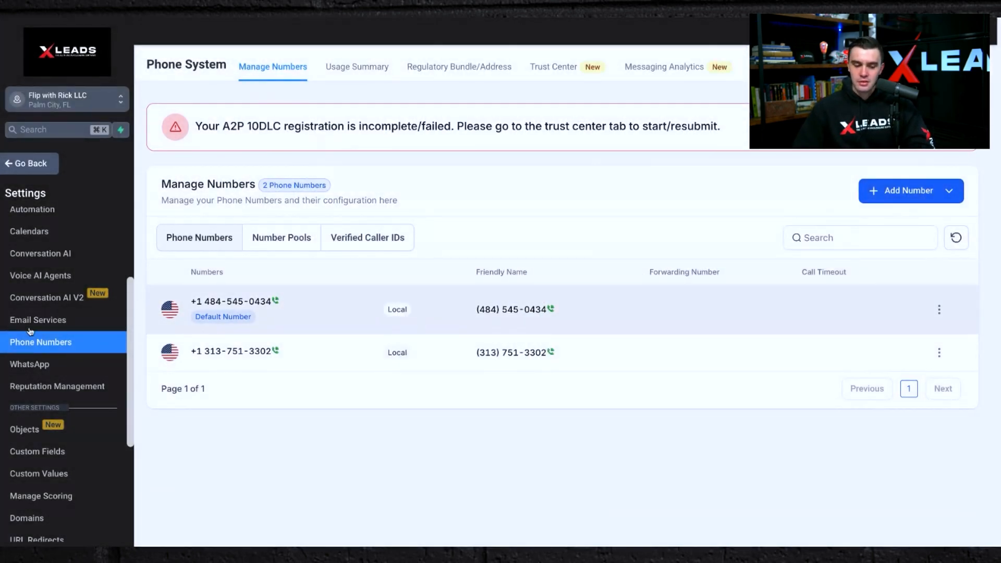
Open the Trust Center and view the A2P campaign's rejection reason.
{"action": "left_click", "coordinate": [553, 67]}
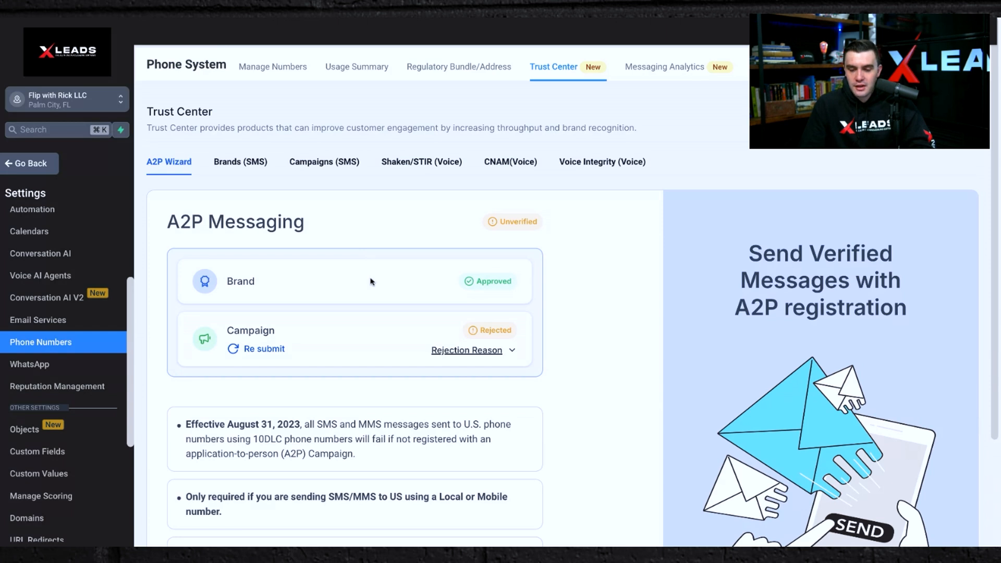
{"action": "left_click", "coordinate": [513, 352]}
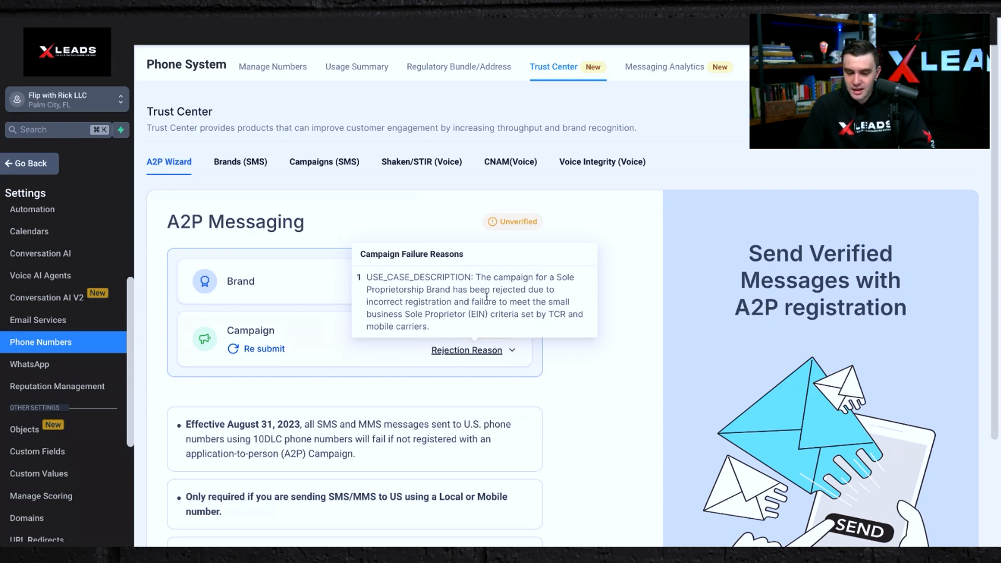
{"action": "left_click", "coordinate": [615, 354]}
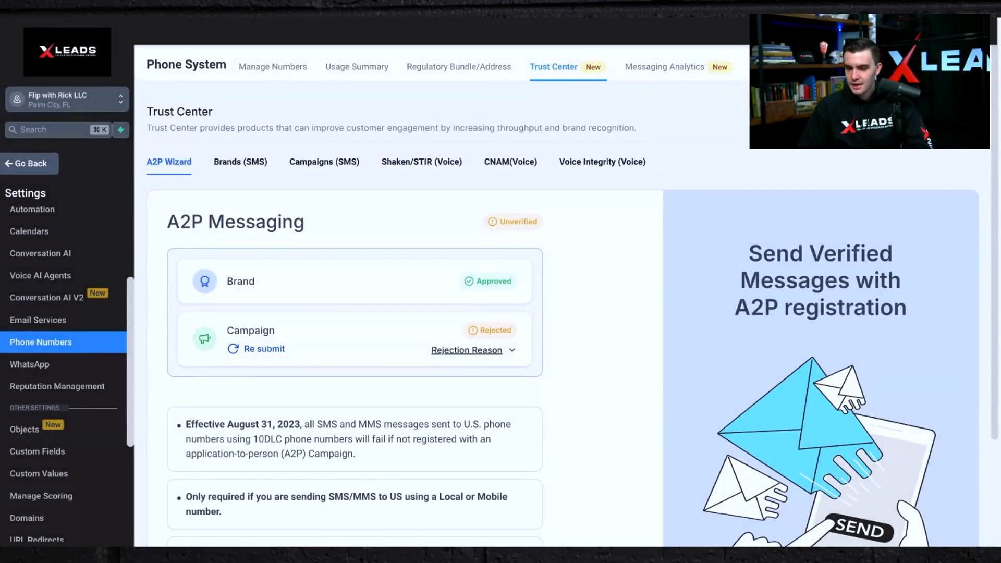
Leave settings, open the Calendars page, and switch it to month view.
{"action": "left_click", "coordinate": [23, 171]}
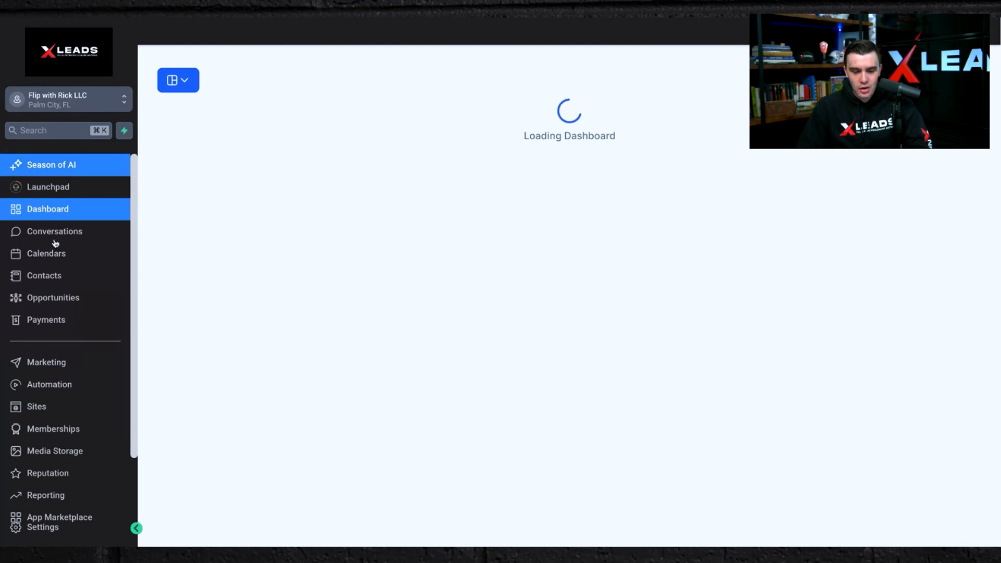
{"action": "left_click", "coordinate": [44, 255]}
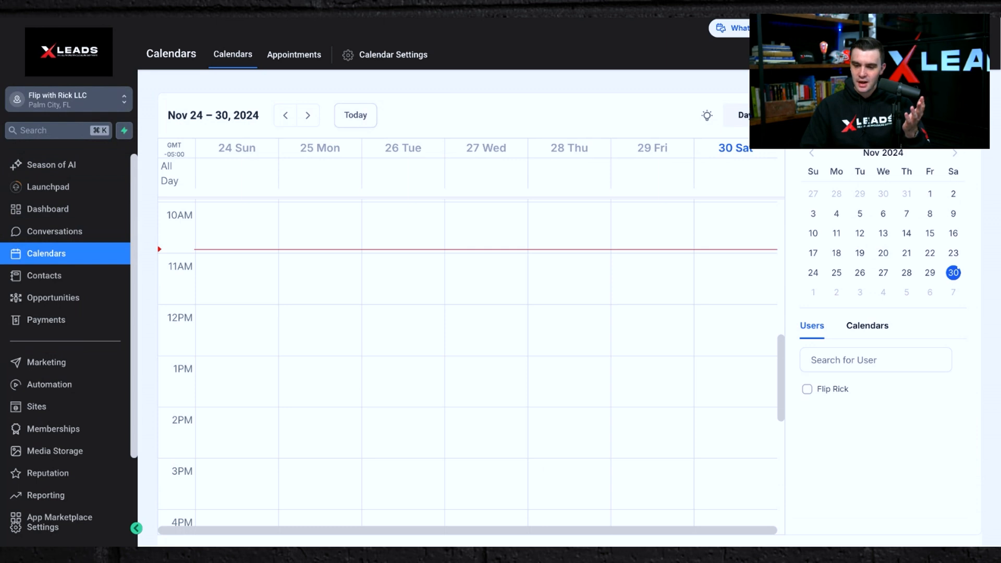
{"action": "left_click", "coordinate": [846, 116]}
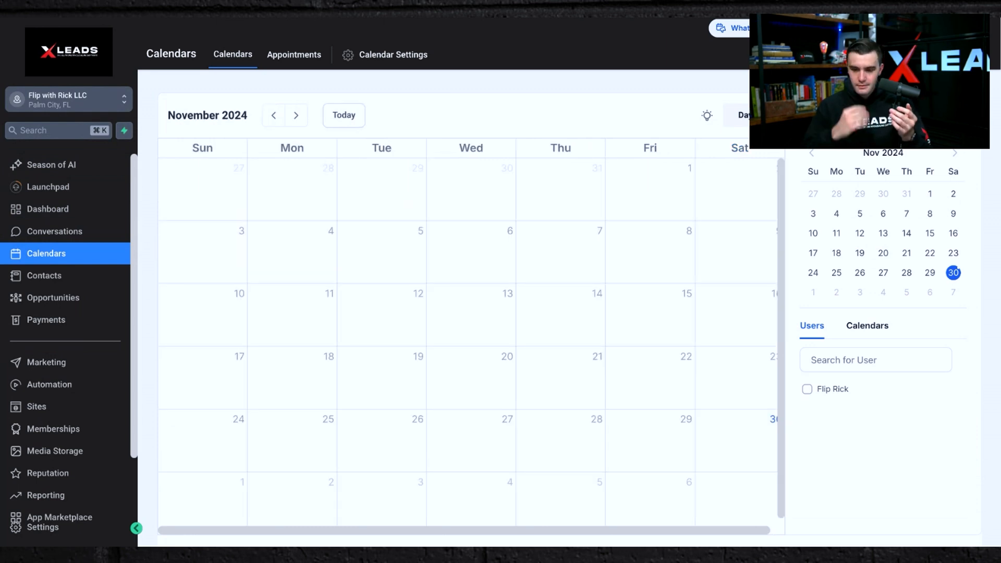
Open Settings, review the My Staff team list, and go back to the app.
{"action": "left_click", "coordinate": [51, 317]}
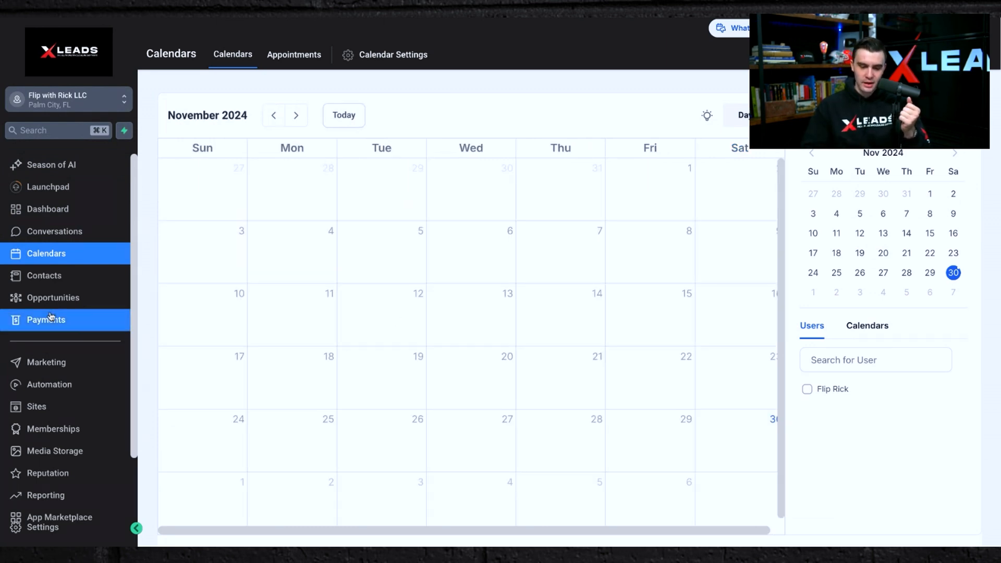
{"action": "left_click", "coordinate": [32, 528]}
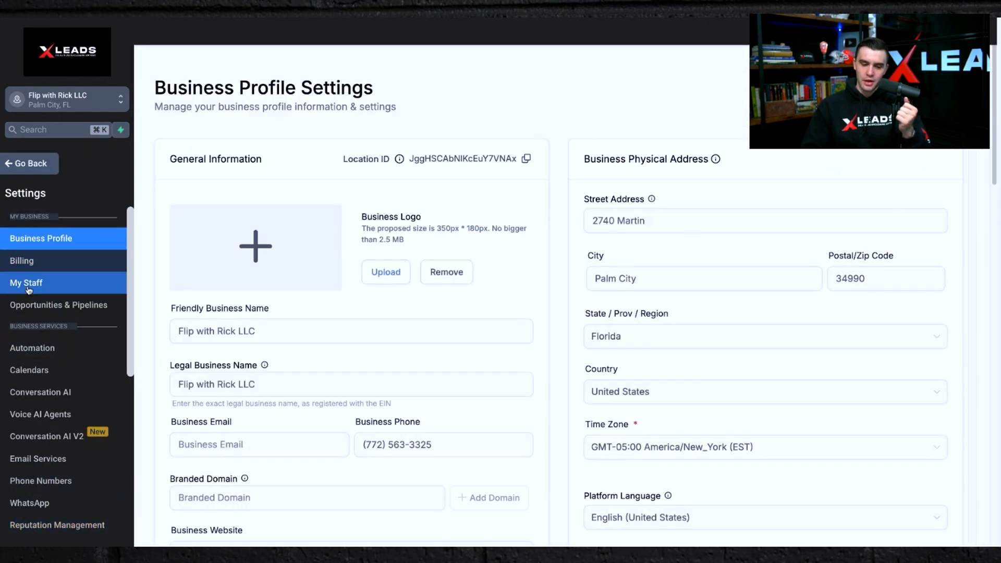
{"action": "left_click", "coordinate": [28, 283]}
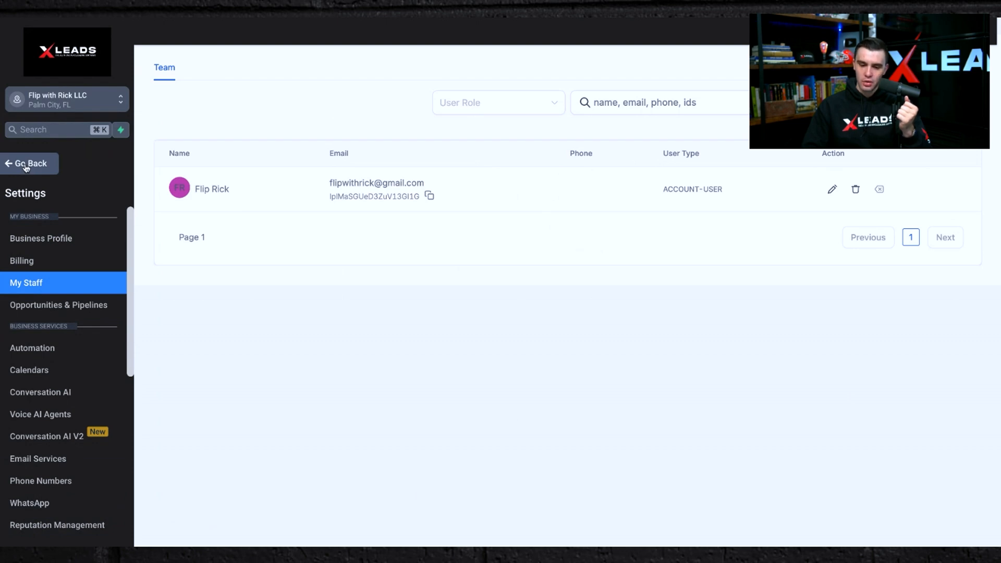
{"action": "left_click", "coordinate": [31, 163]}
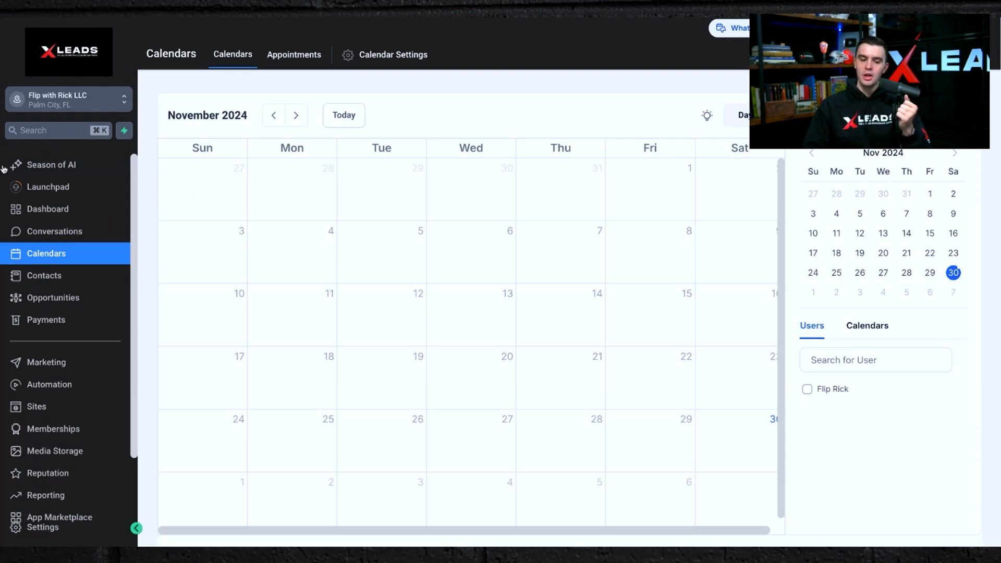
Open Opportunities and browse its Pipelines, Bulk Actions and Opportunities views.
{"action": "scroll", "coordinate": [43, 273], "scroll_direction": "down", "scroll_amount": 2}
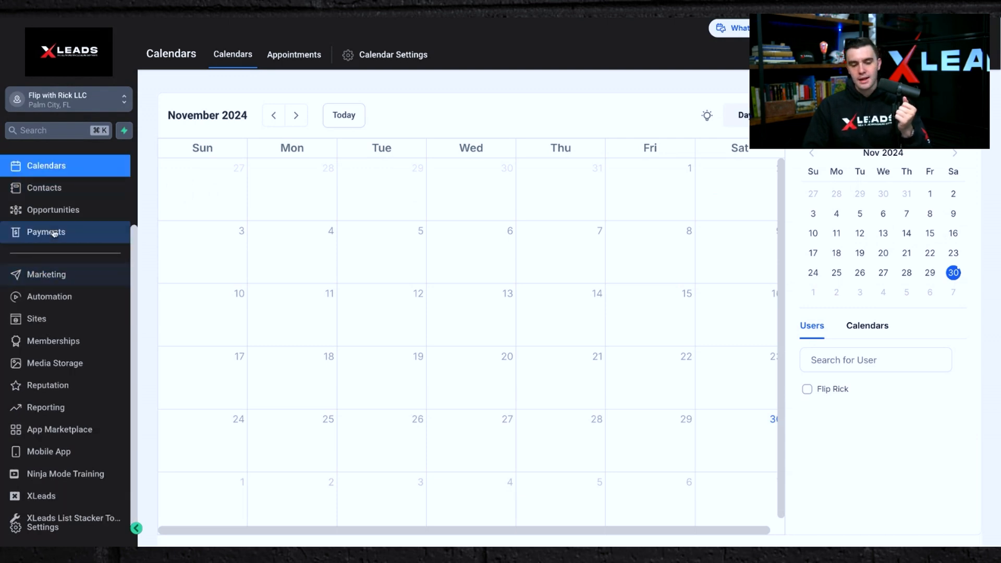
{"action": "left_click", "coordinate": [51, 213]}
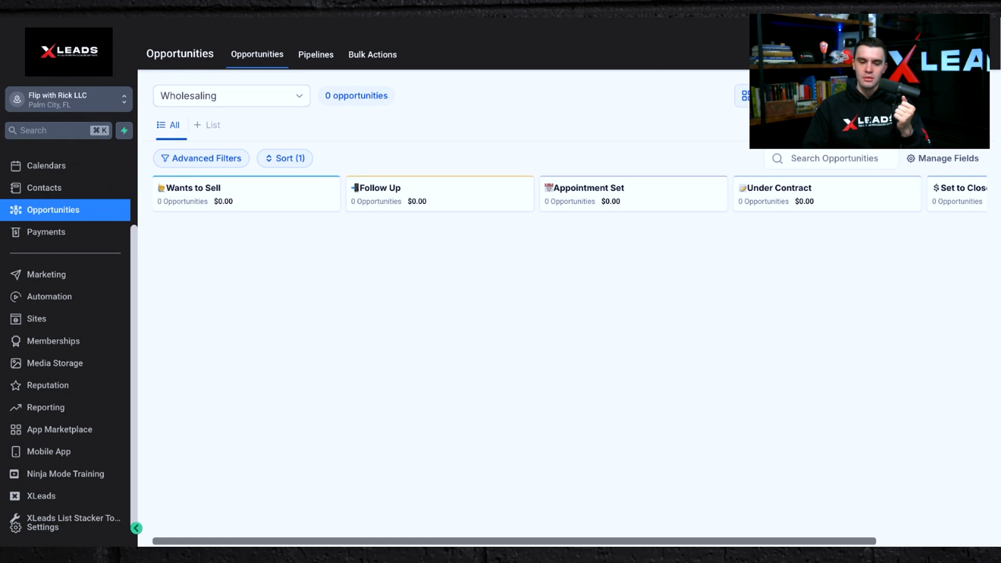
{"action": "left_click", "coordinate": [307, 65]}
{"action": "left_click", "coordinate": [249, 57]}
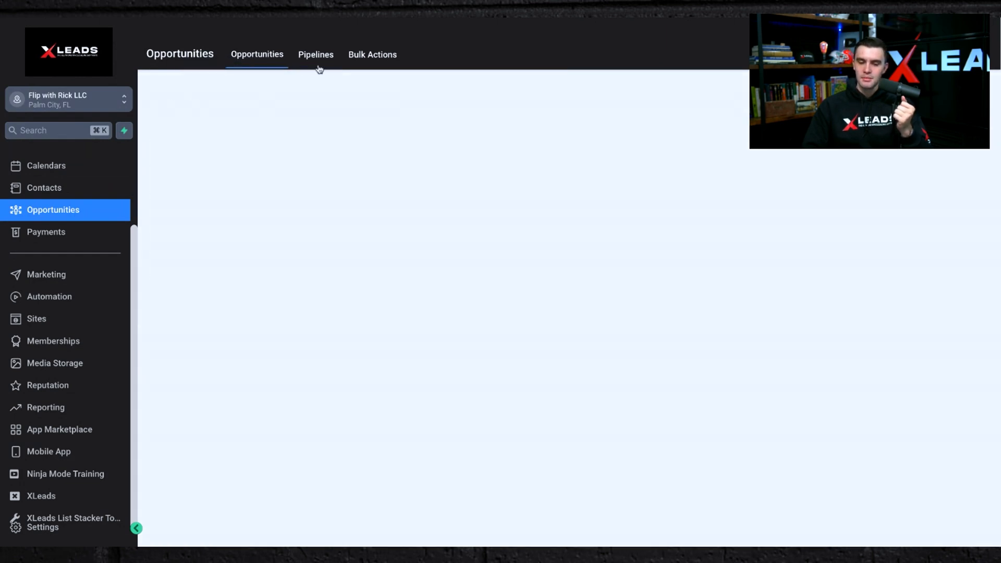
{"action": "left_click", "coordinate": [371, 58]}
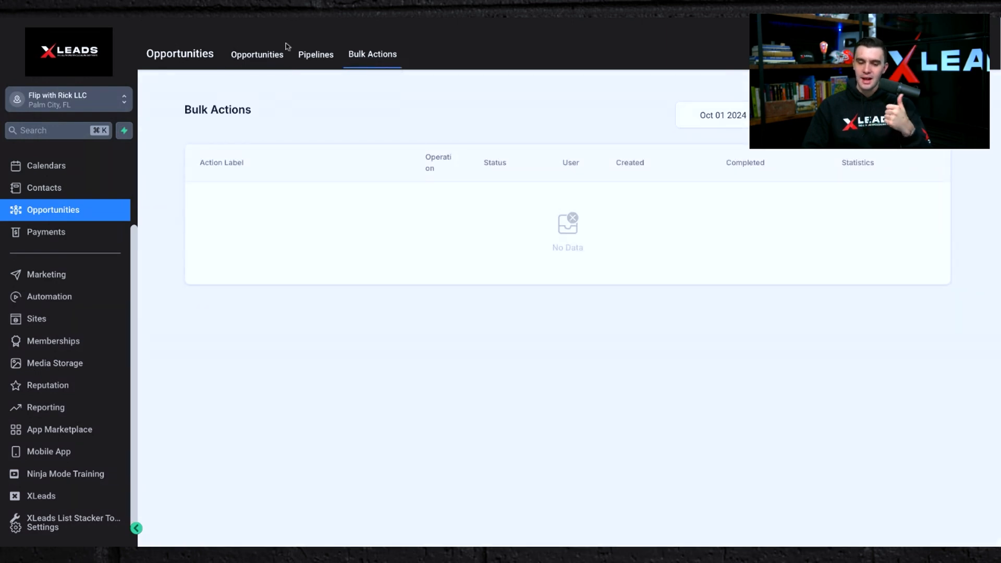
{"action": "left_click", "coordinate": [256, 56]}
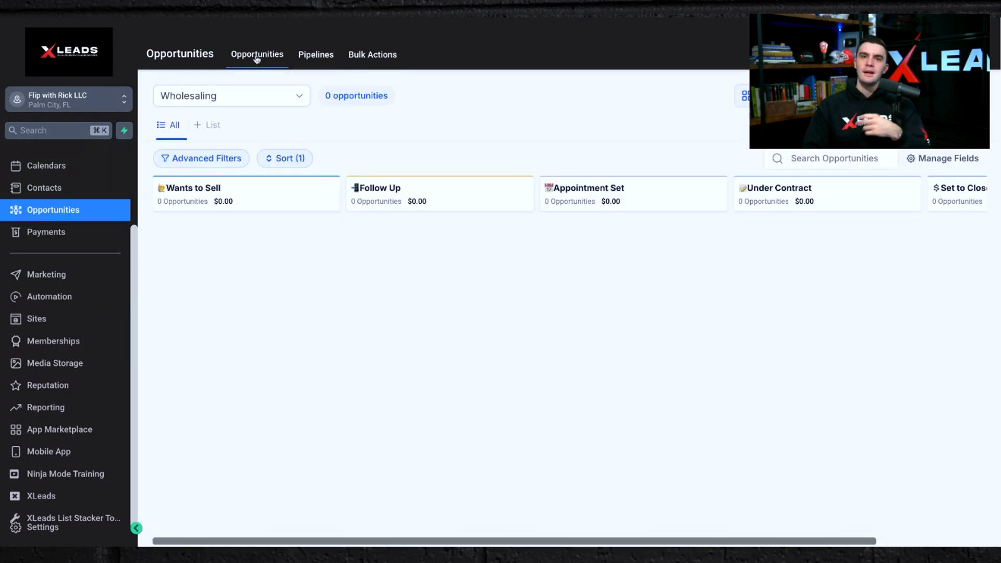
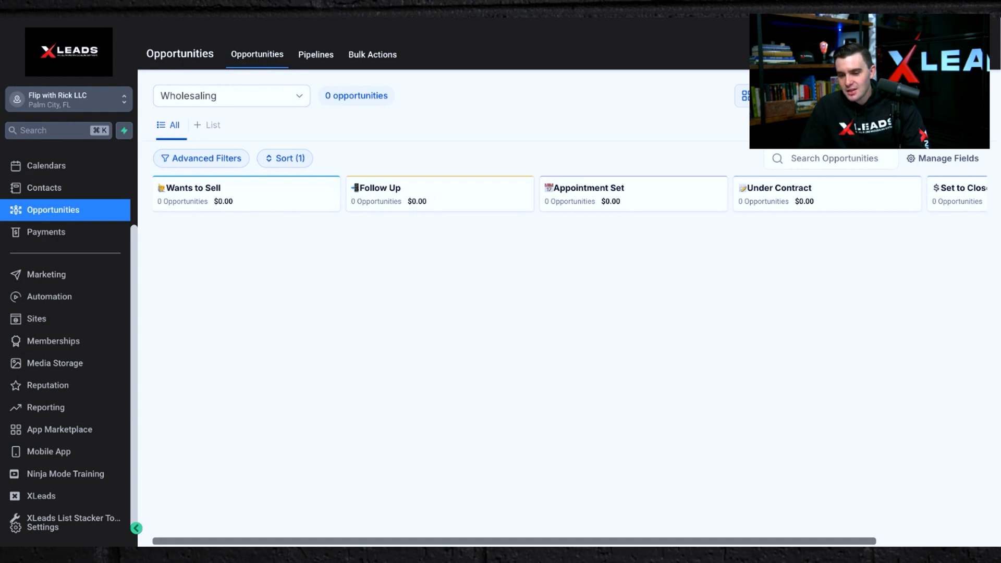
Look at the new-opportunity form and the Import page, then return to the Opportunities board.
{"action": "left_click", "coordinate": [939, 96]}
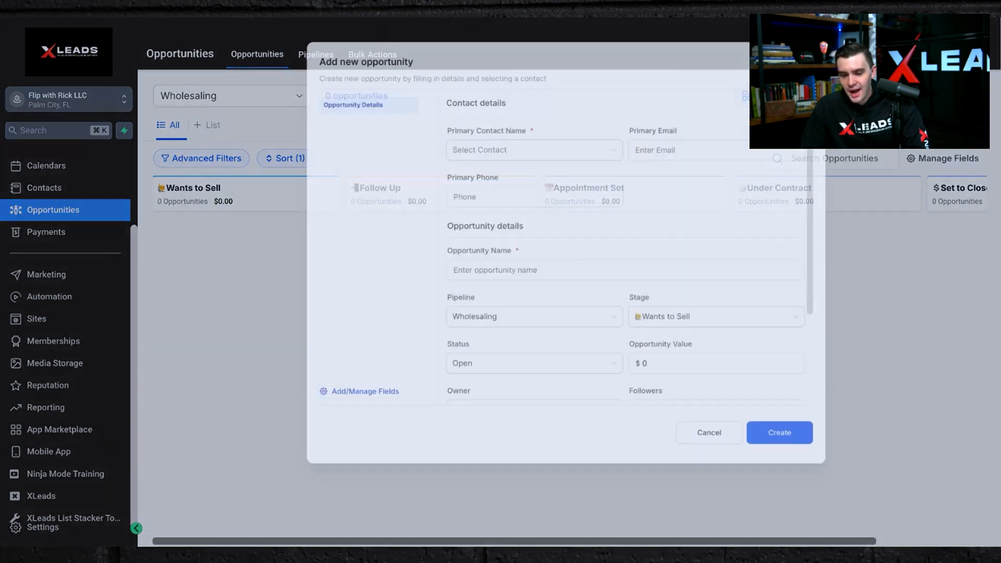
{"action": "left_click", "coordinate": [656, 496]}
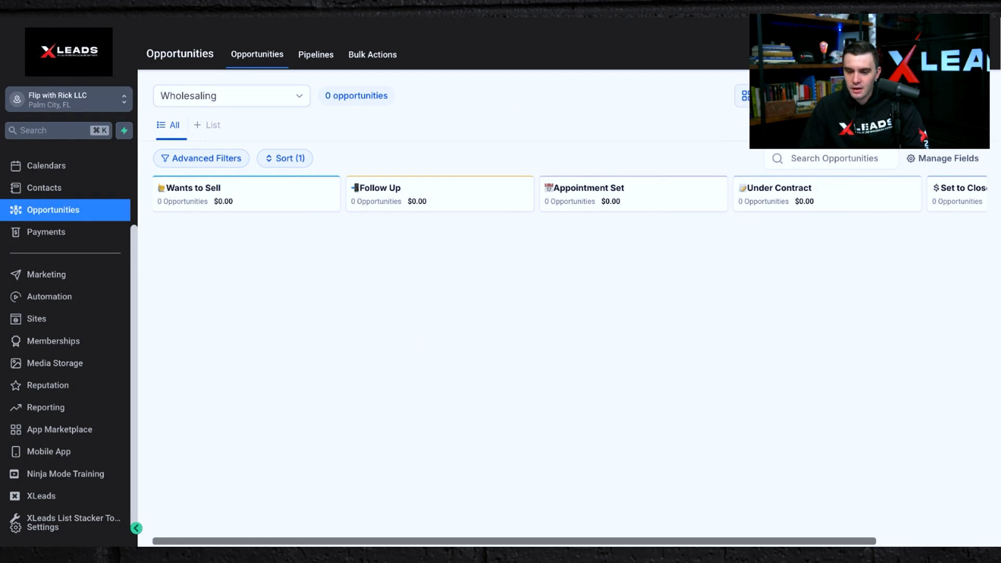
{"action": "left_click", "coordinate": [841, 96]}
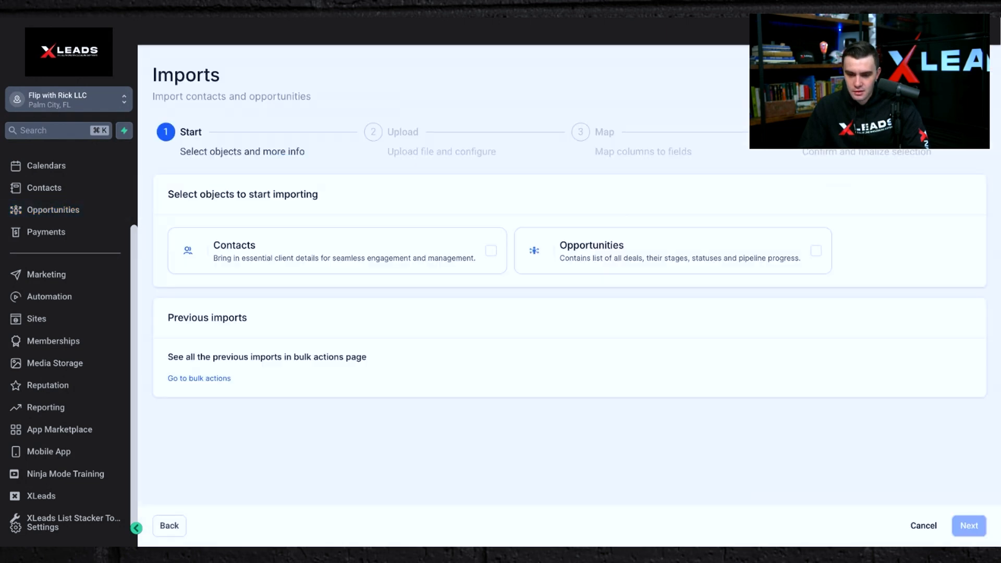
{"action": "left_click", "coordinate": [270, 259]}
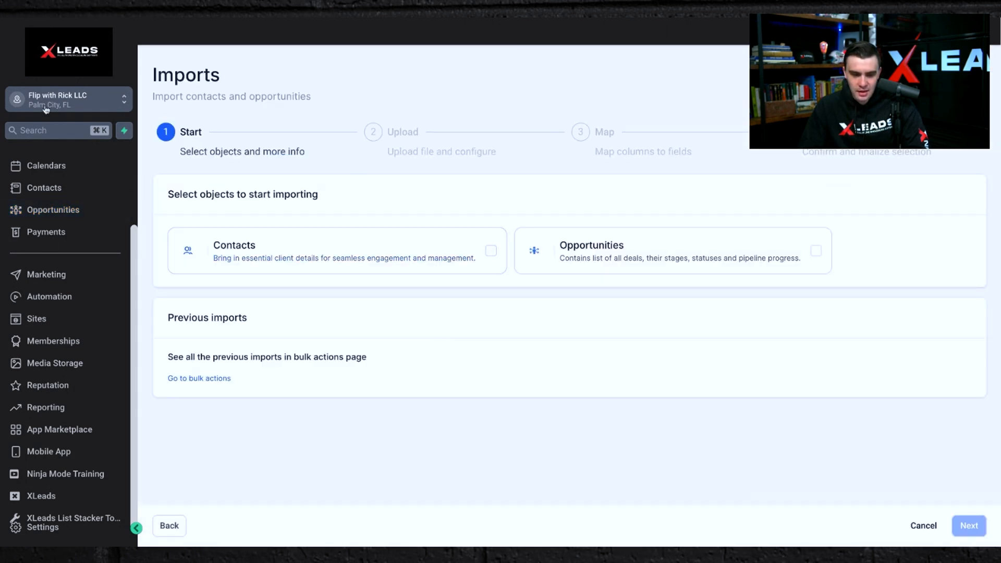
{"action": "left_click", "coordinate": [52, 210]}
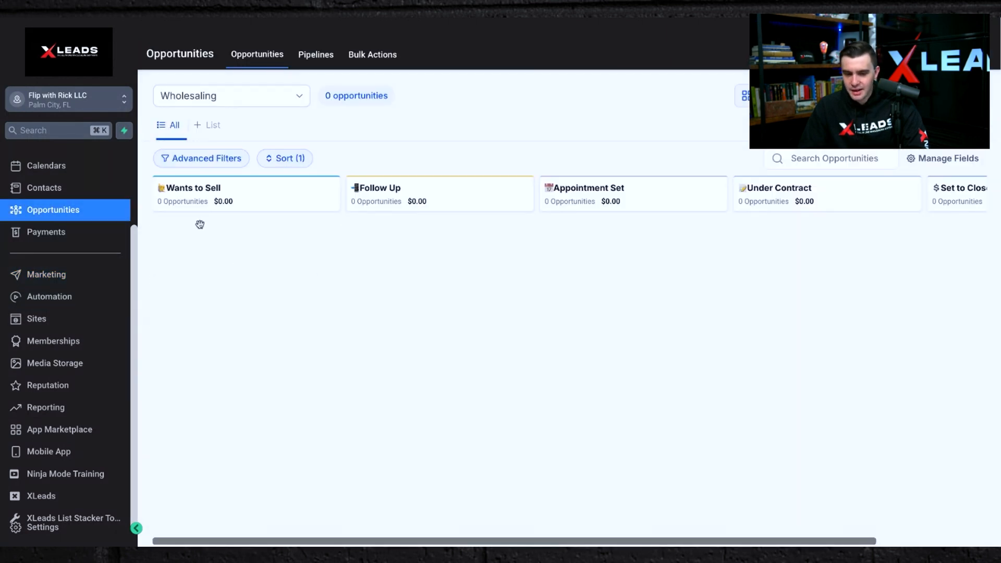
Open Manage Fields and review the opportunity card layout and field options, then close the panel.
{"action": "scroll", "coordinate": [678, 261], "scroll_direction": "right", "scroll_amount": 3}
{"action": "scroll", "coordinate": [680, 261], "scroll_direction": "left", "scroll_amount": 3}
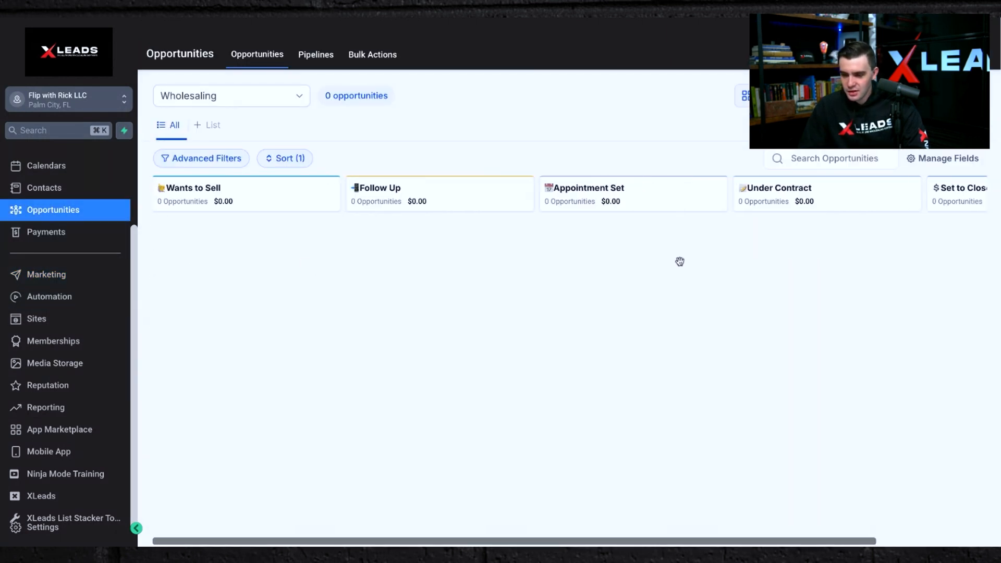
{"action": "left_click", "coordinate": [949, 163]}
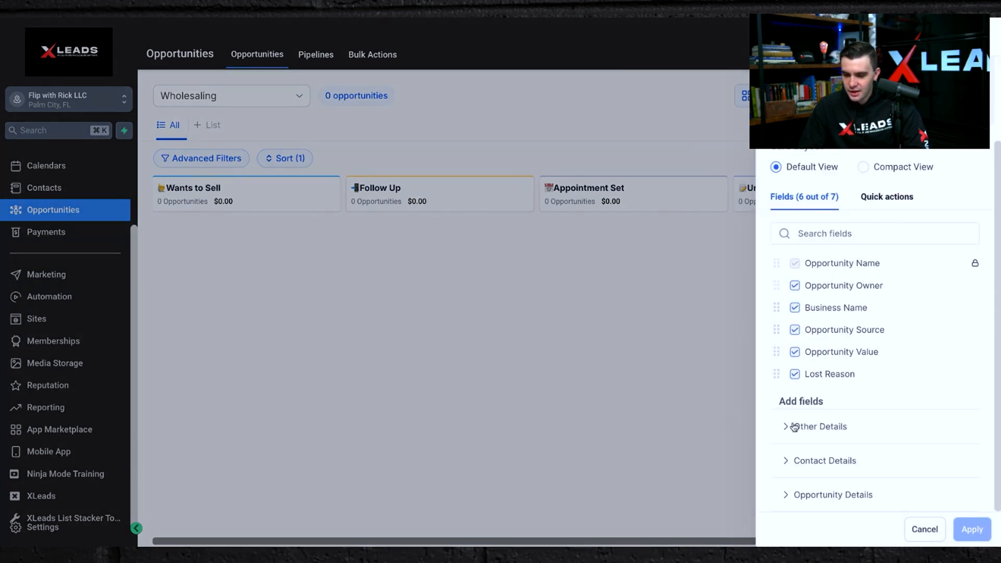
{"action": "left_click", "coordinate": [794, 426]}
{"action": "scroll", "coordinate": [793, 431], "scroll_direction": "down", "scroll_amount": 2}
{"action": "scroll", "coordinate": [793, 432], "scroll_direction": "up", "scroll_amount": 4}
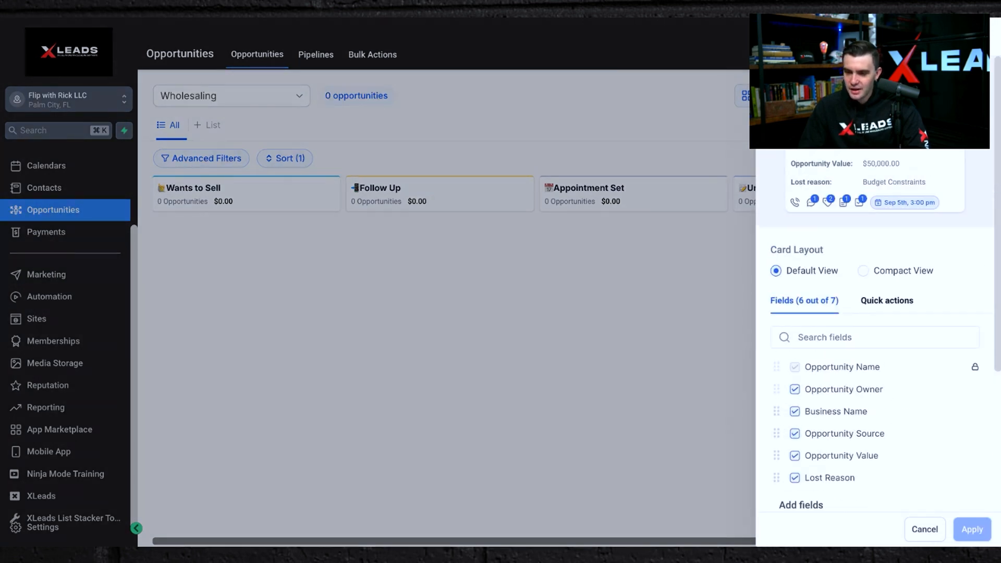
{"action": "left_click", "coordinate": [521, 281]}
Switch the board's pipeline to Cold Calling and then to JV Deals.
{"action": "left_click", "coordinate": [219, 97]}
{"action": "left_click", "coordinate": [297, 268]}
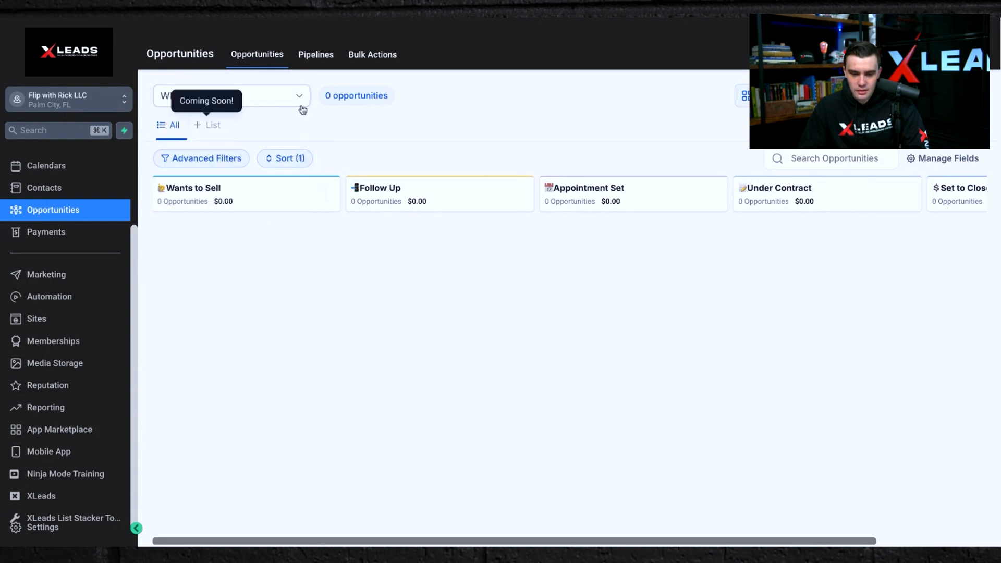
{"action": "left_click", "coordinate": [261, 98]}
{"action": "left_click", "coordinate": [235, 124]}
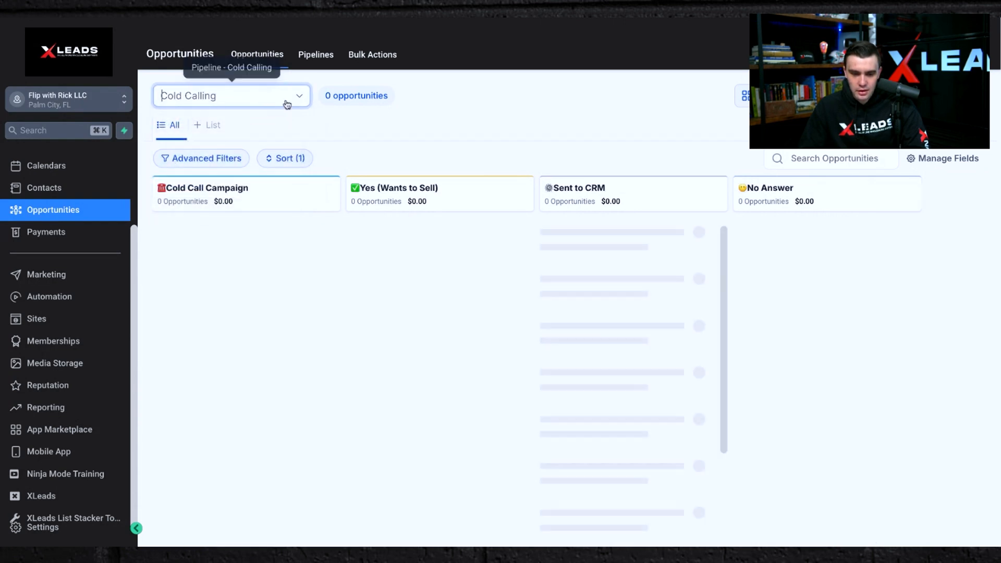
{"action": "left_click", "coordinate": [287, 105]}
{"action": "left_click", "coordinate": [241, 145]}
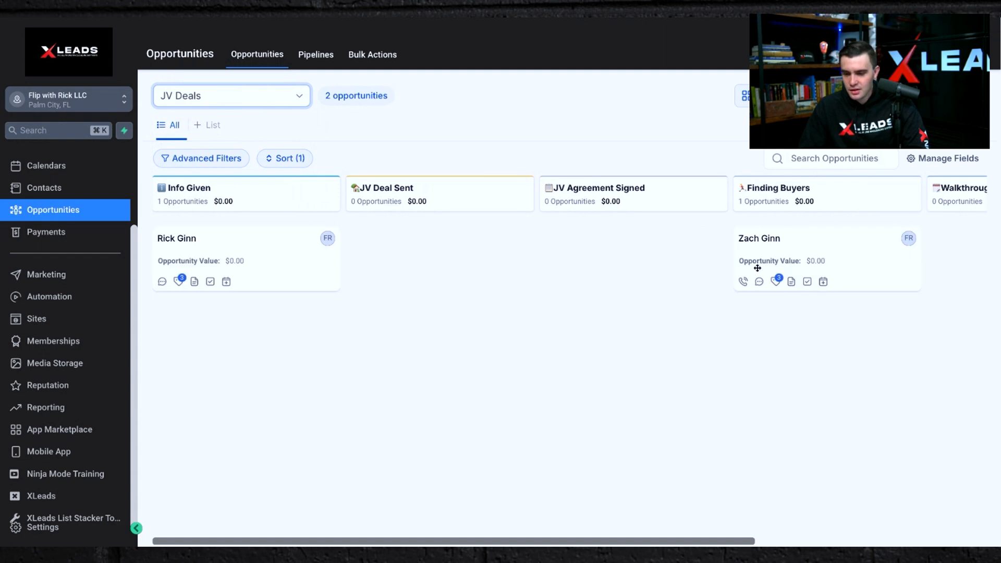
Drag the JV Deals opportunity cards forward through the stages into Walkthroughs Set and Set to Close.
{"action": "left_click_drag", "start_coordinate": [184, 231], "coordinate": [811, 343]}
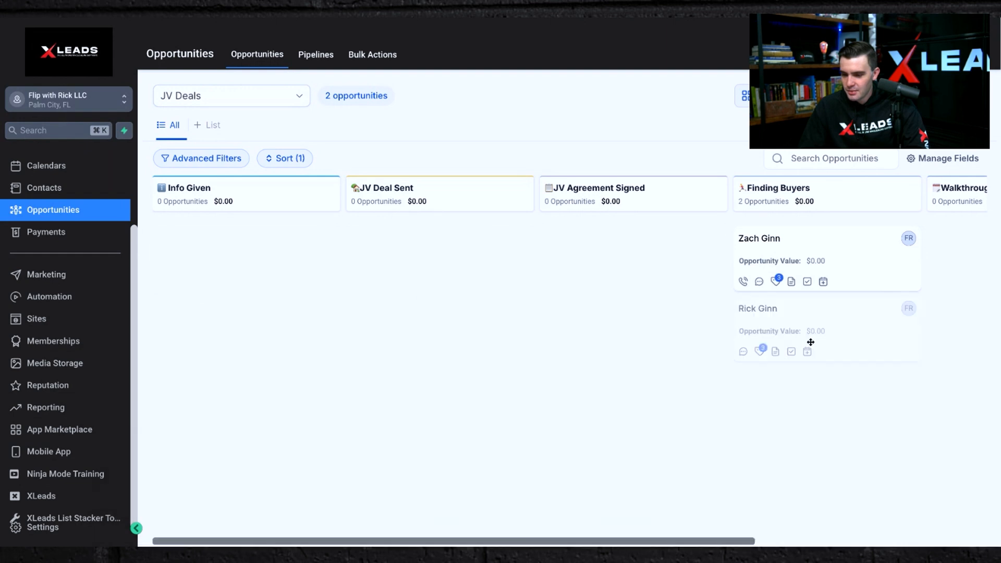
{"action": "scroll", "coordinate": [871, 225], "scroll_direction": "right", "scroll_amount": 5}
{"action": "left_click_drag", "start_coordinate": [577, 248], "coordinate": [814, 255]}
{"action": "left_click_drag", "start_coordinate": [469, 263], "coordinate": [914, 268]}
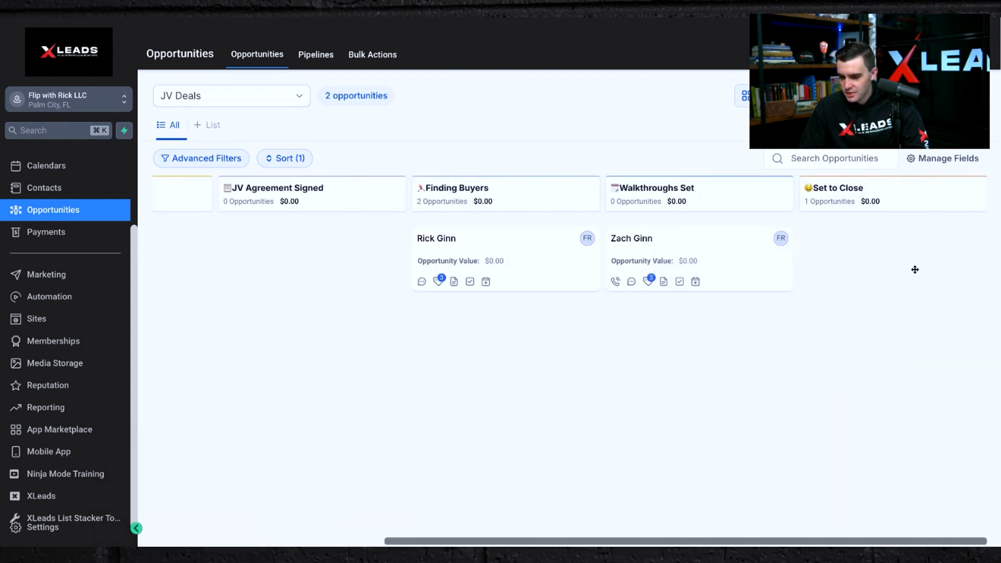
{"action": "mouse_move", "coordinate": [439, 286]}
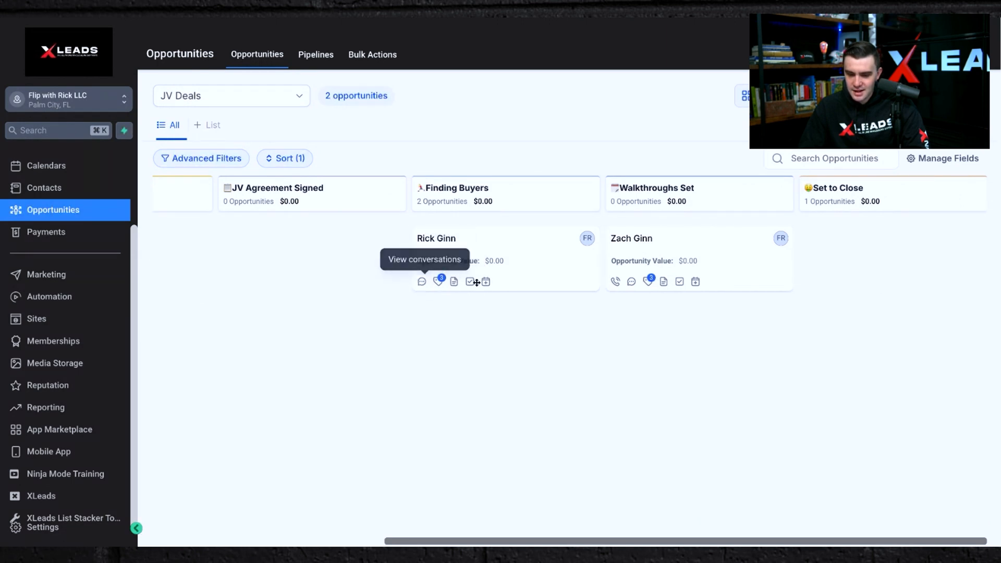
{"action": "scroll", "coordinate": [503, 283], "scroll_direction": "left", "scroll_amount": 6}
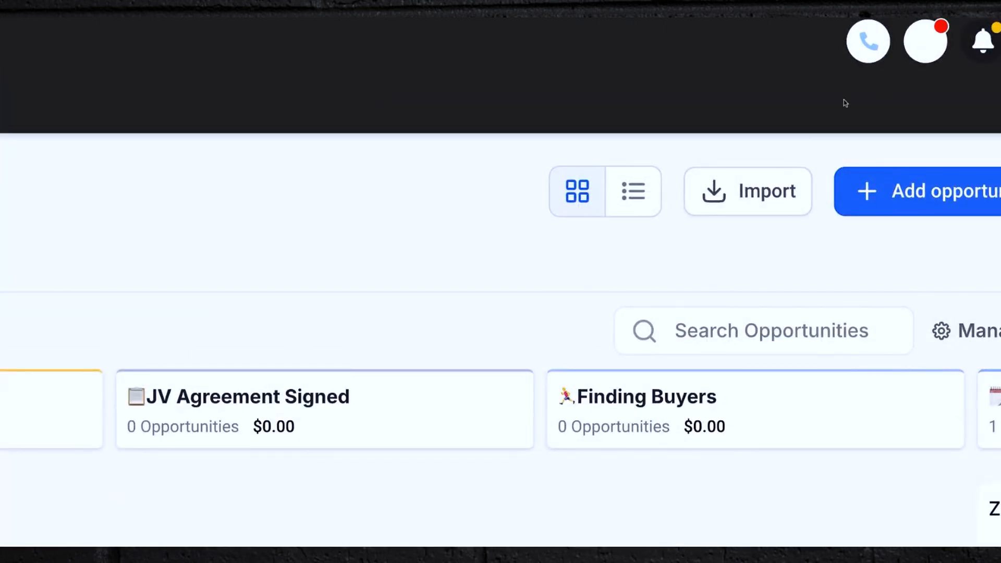
Open the phone dialer to view the calling number, then close it.
{"action": "left_click", "coordinate": [869, 41]}
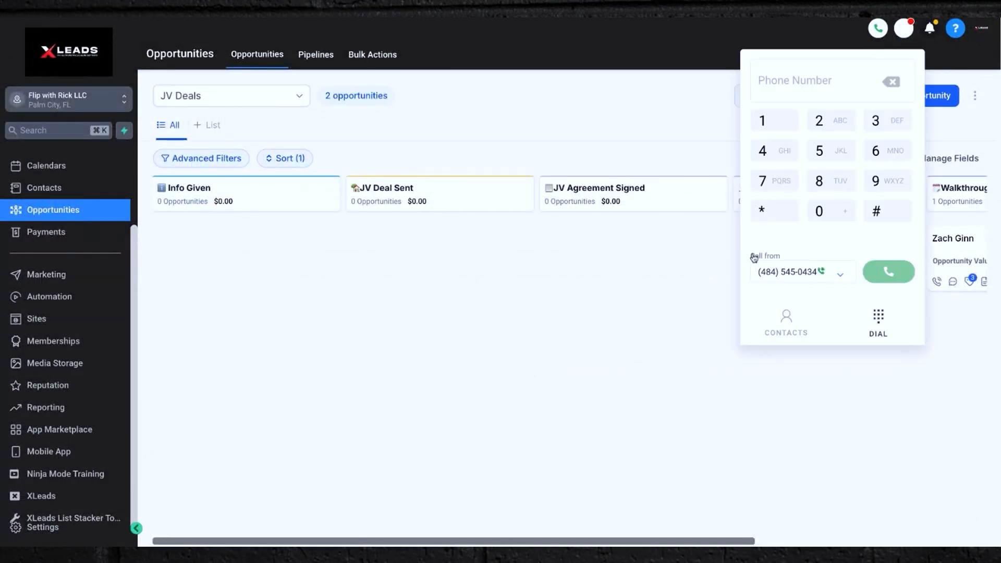
{"action": "left_click", "coordinate": [879, 30]}
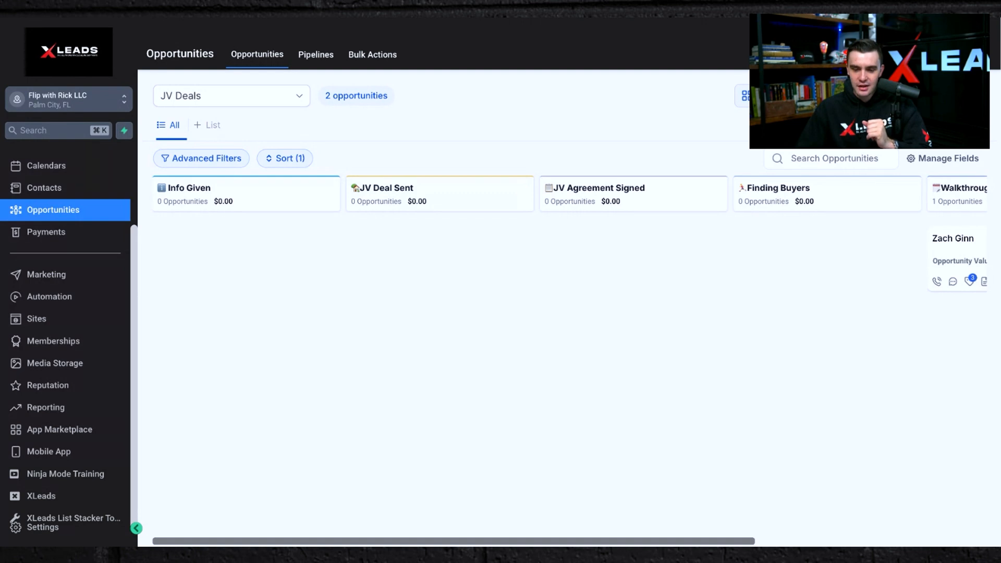
{"action": "left_click", "coordinate": [119, 323]}
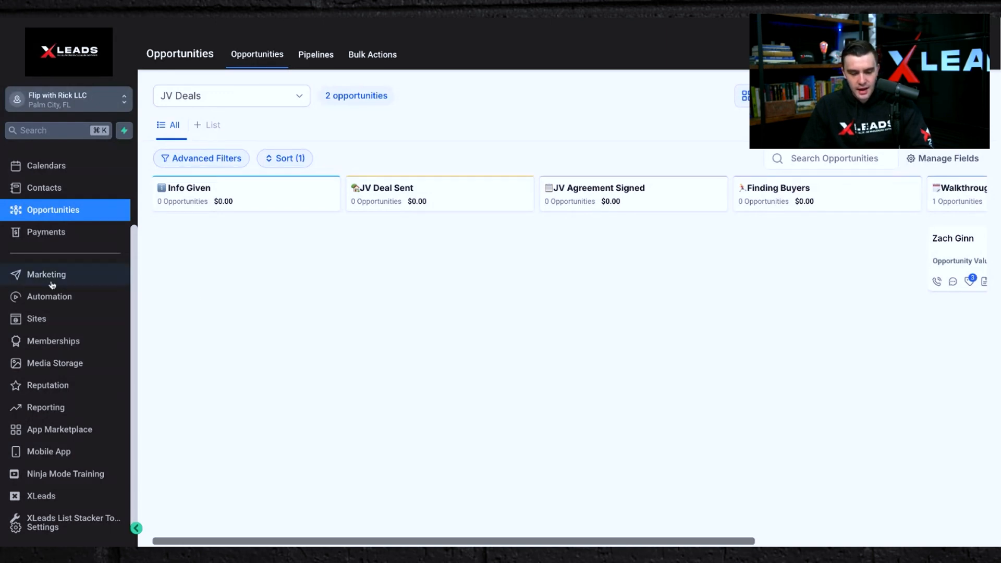
Open the Automation workflow list and open the Power Dialer workflow.
{"action": "left_click", "coordinate": [31, 301]}
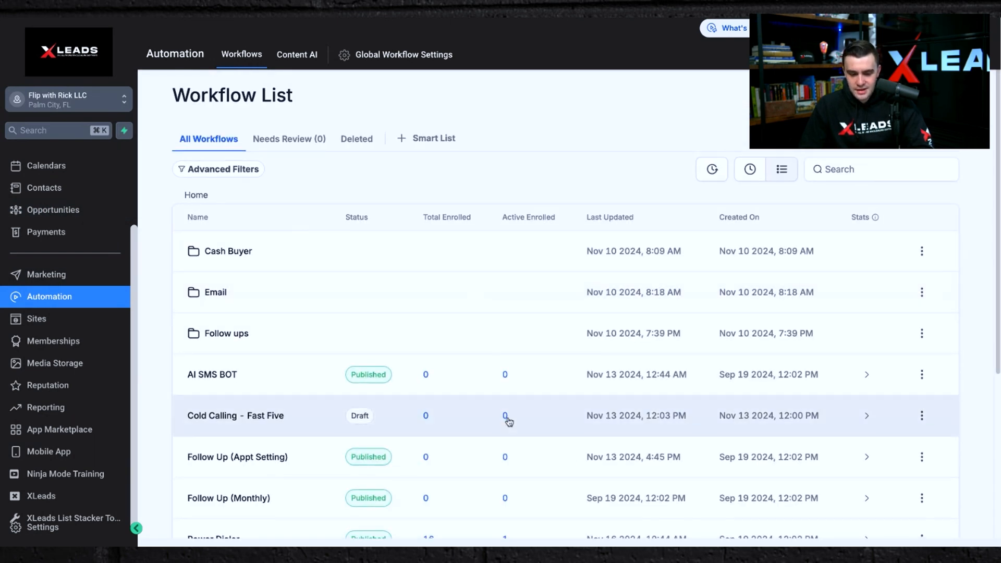
{"action": "scroll", "coordinate": [506, 419], "scroll_direction": "down", "scroll_amount": 5}
{"action": "scroll", "coordinate": [509, 421], "scroll_direction": "up", "scroll_amount": 5}
{"action": "scroll", "coordinate": [506, 418], "scroll_direction": "down", "scroll_amount": 5}
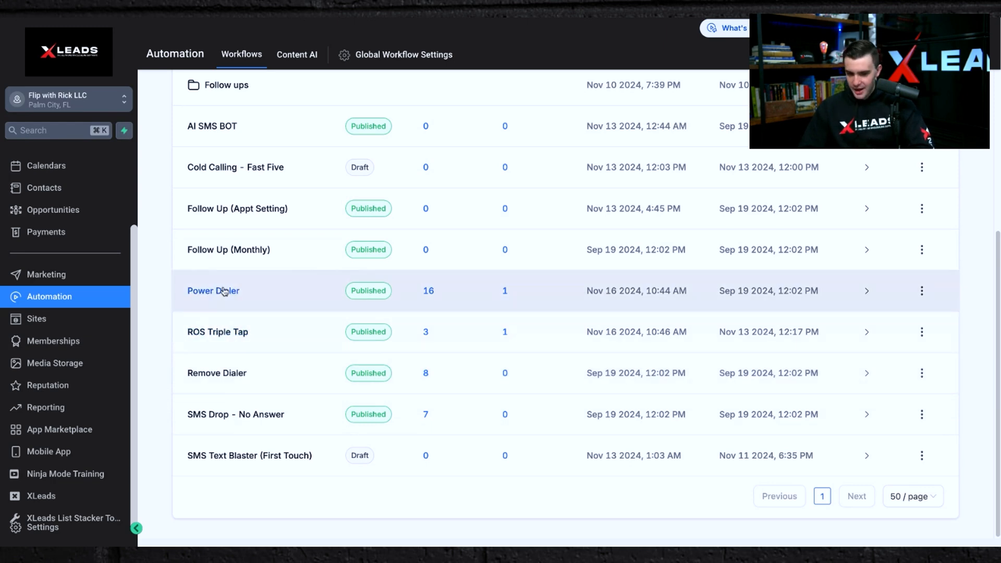
{"action": "left_click", "coordinate": [224, 291]}
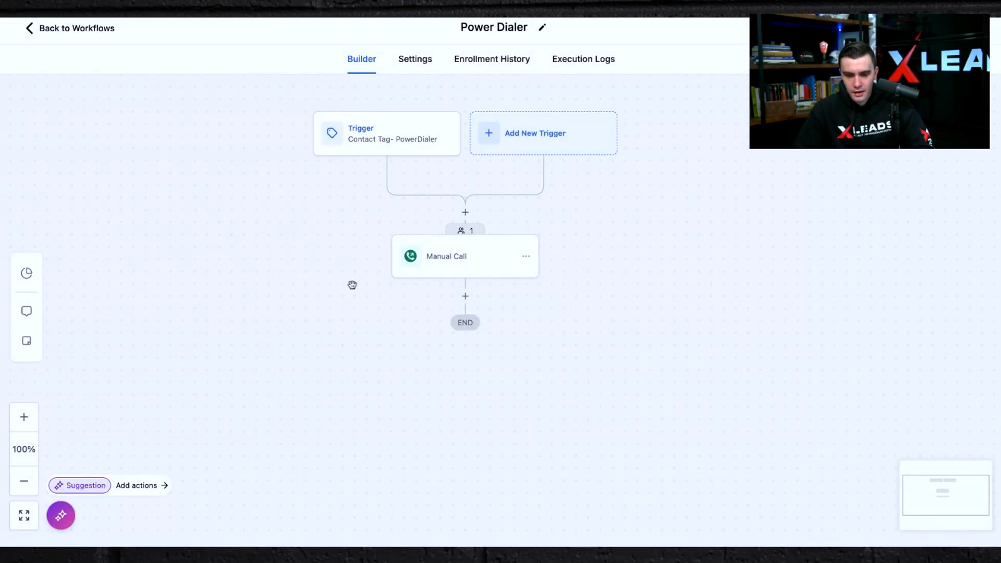
Inspect the Power Dialer's Contact Tag trigger and Manual Call action, then go back to the workflows.
{"action": "left_click", "coordinate": [371, 130]}
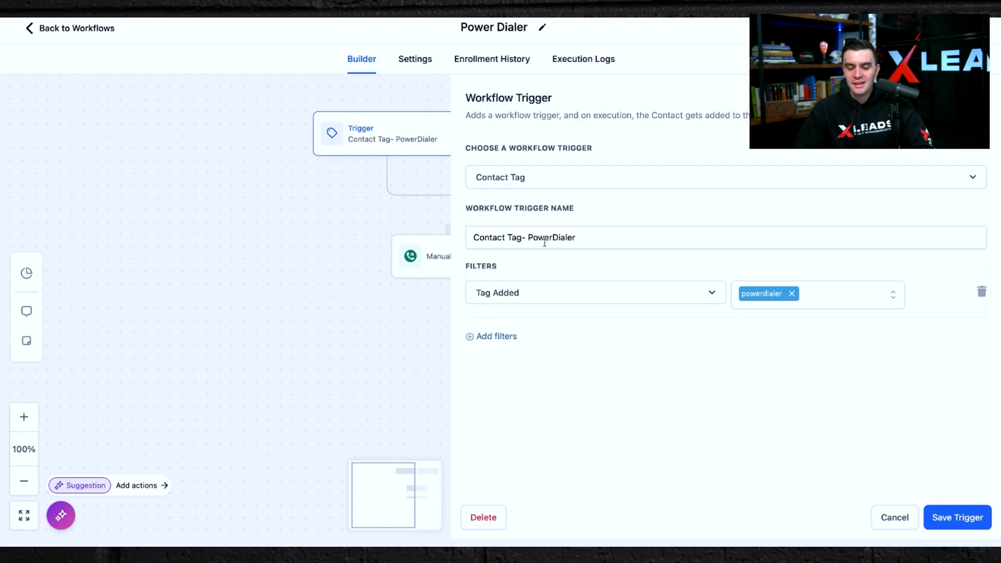
{"action": "left_click", "coordinate": [234, 207]}
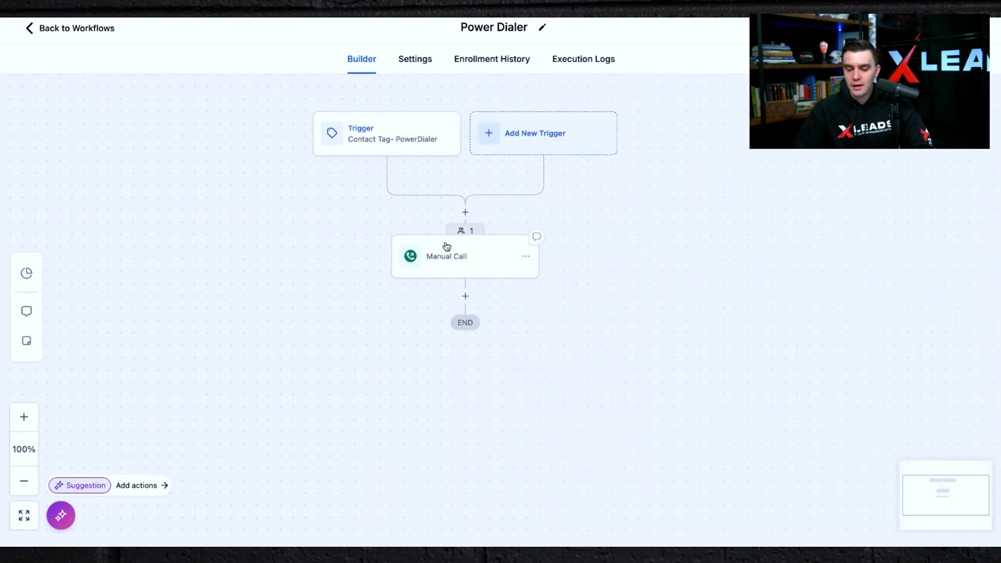
{"action": "left_click", "coordinate": [430, 260]}
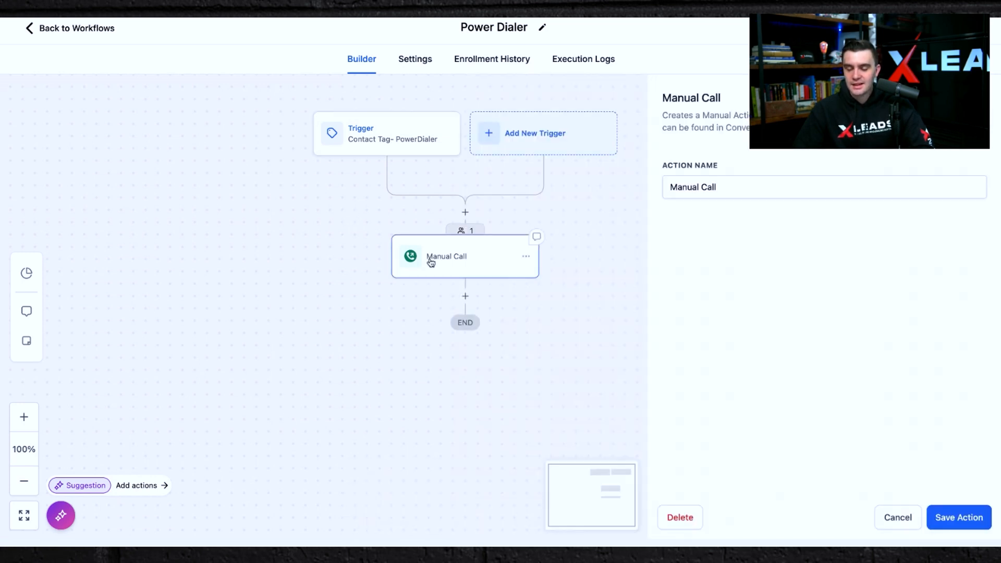
{"action": "left_click", "coordinate": [624, 236]}
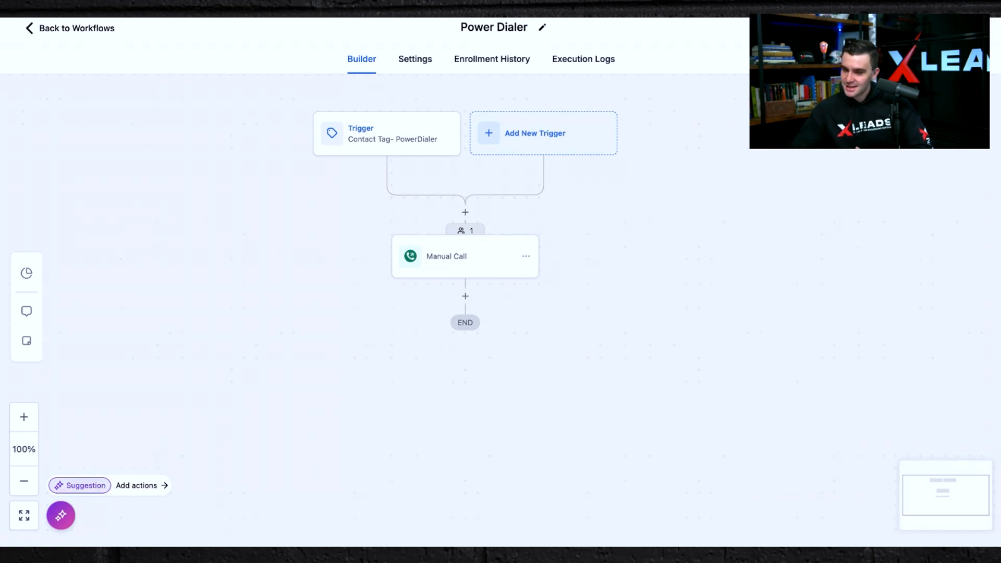
{"action": "left_click", "coordinate": [29, 28]}
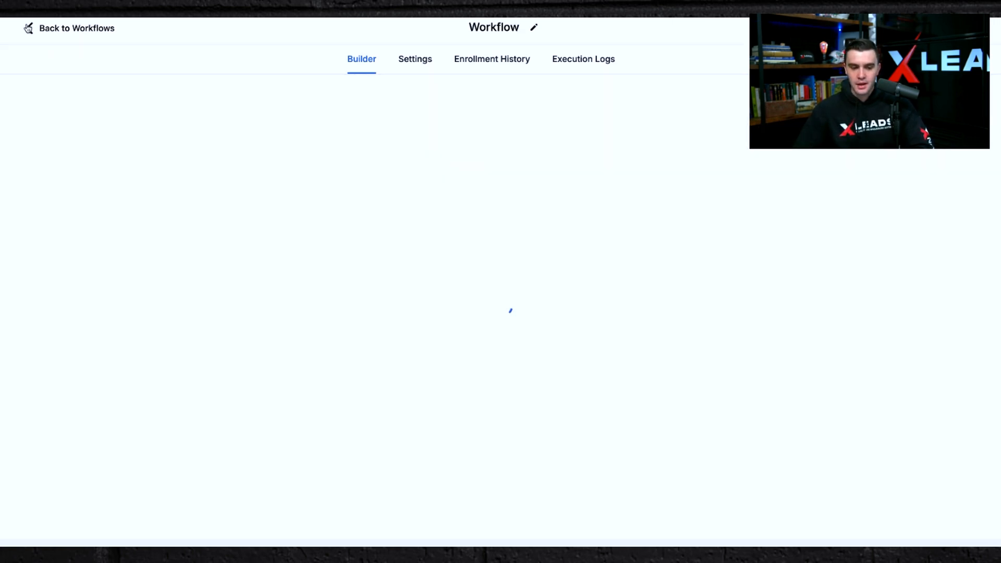
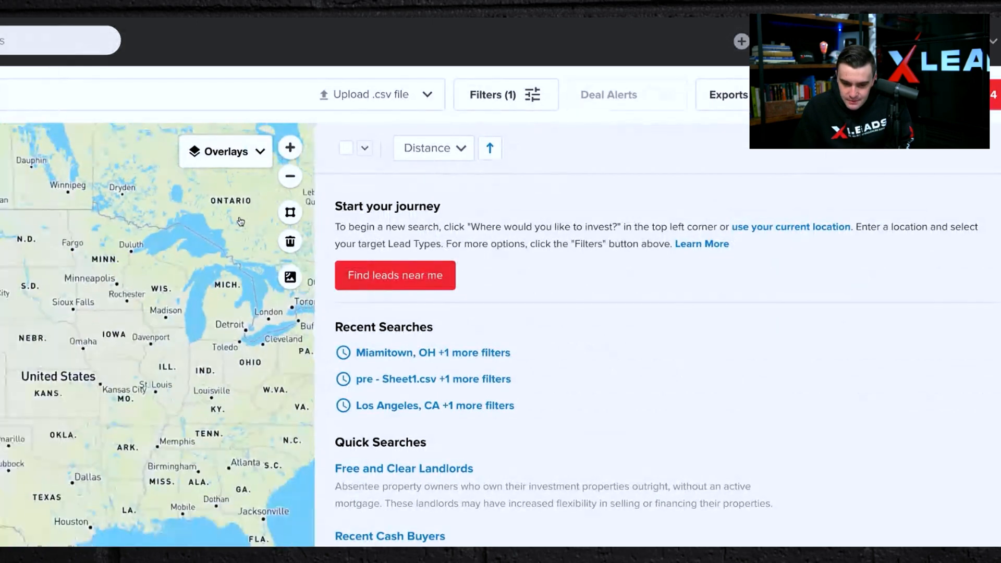
Run a lead search from the uploaded pre - Sheet1.csv file.
{"action": "scroll", "coordinate": [240, 222], "scroll_direction": "down", "scroll_amount": 3}
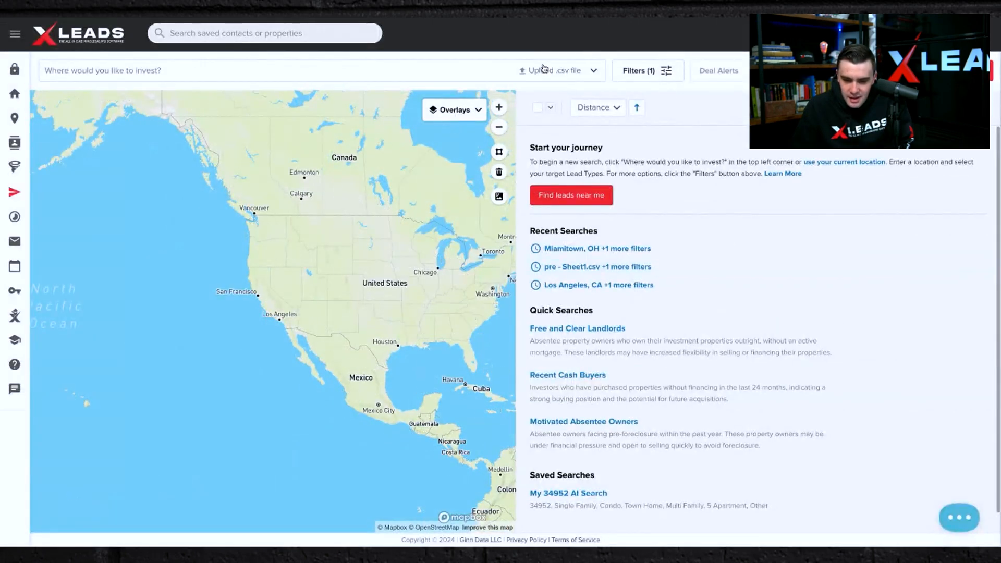
{"action": "scroll", "coordinate": [358, 261], "scroll_direction": "up", "scroll_amount": 1}
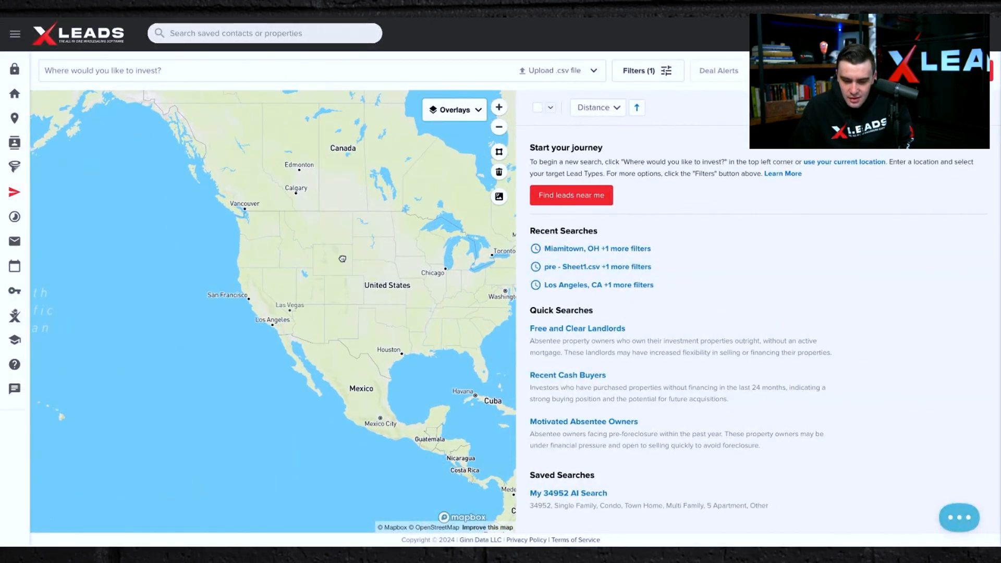
{"action": "left_click_drag", "start_coordinate": [343, 259], "coordinate": [231, 250]}
{"action": "scroll", "coordinate": [249, 246], "scroll_direction": "up", "scroll_amount": 3}
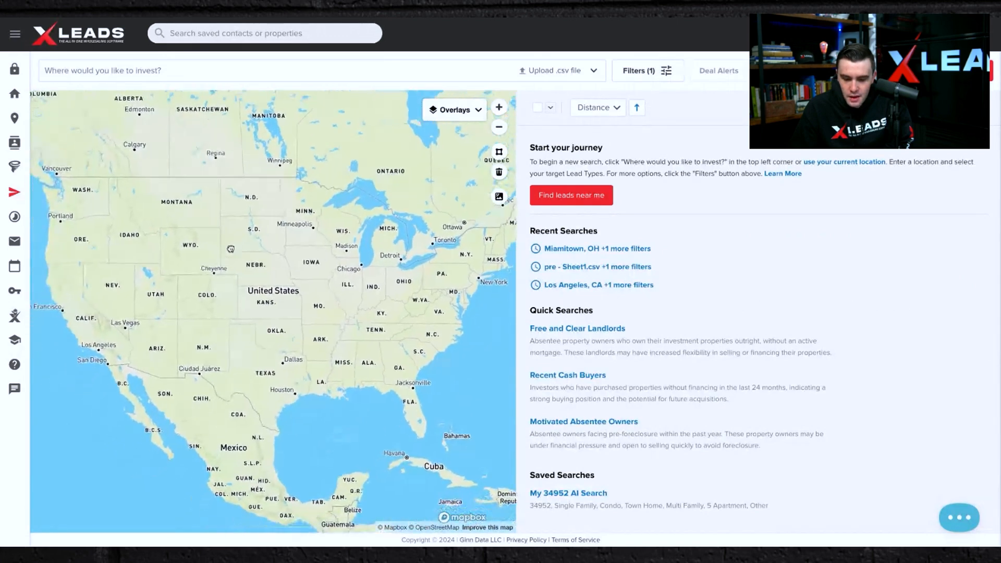
{"action": "left_click", "coordinate": [557, 76]}
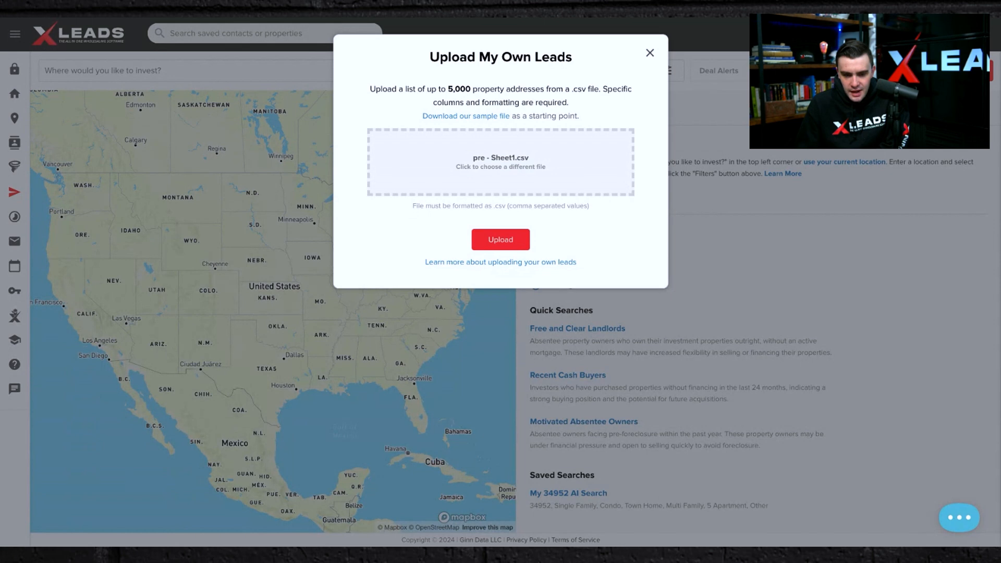
{"action": "left_click", "coordinate": [498, 239]}
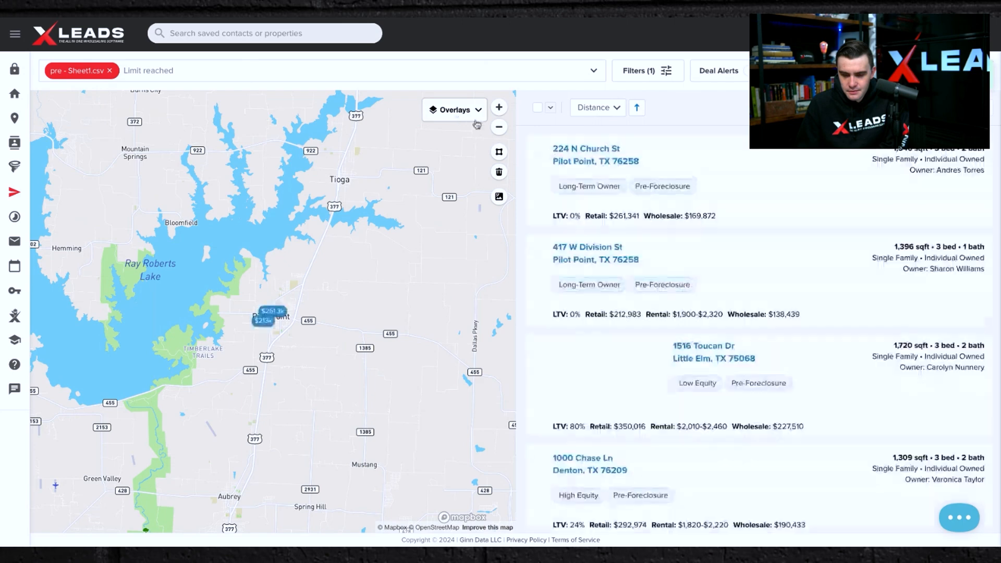
Open My Leads and reset the saved leads list.
{"action": "scroll", "coordinate": [747, 370], "scroll_direction": "down", "scroll_amount": 15}
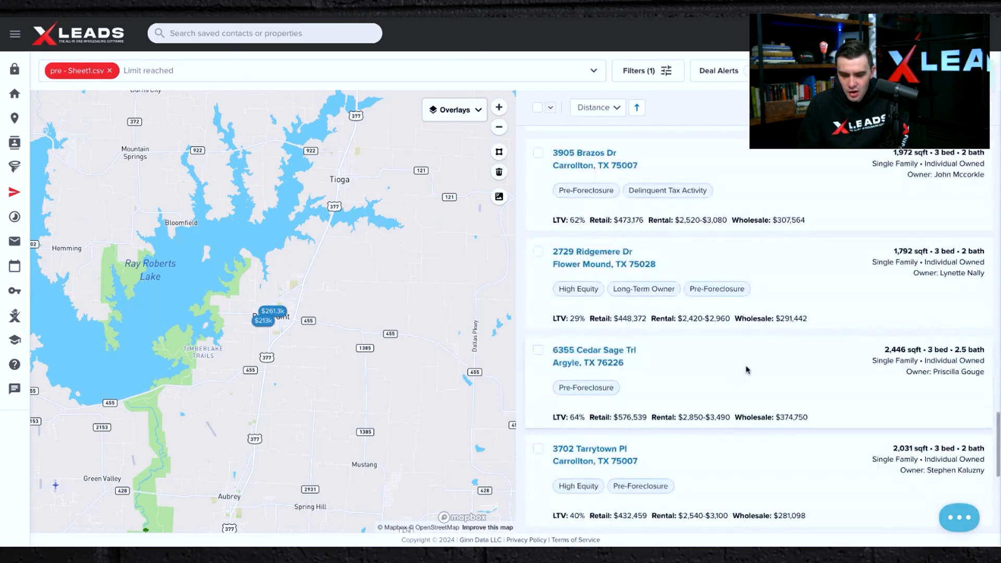
{"action": "scroll", "coordinate": [747, 369], "scroll_direction": "up", "scroll_amount": 15}
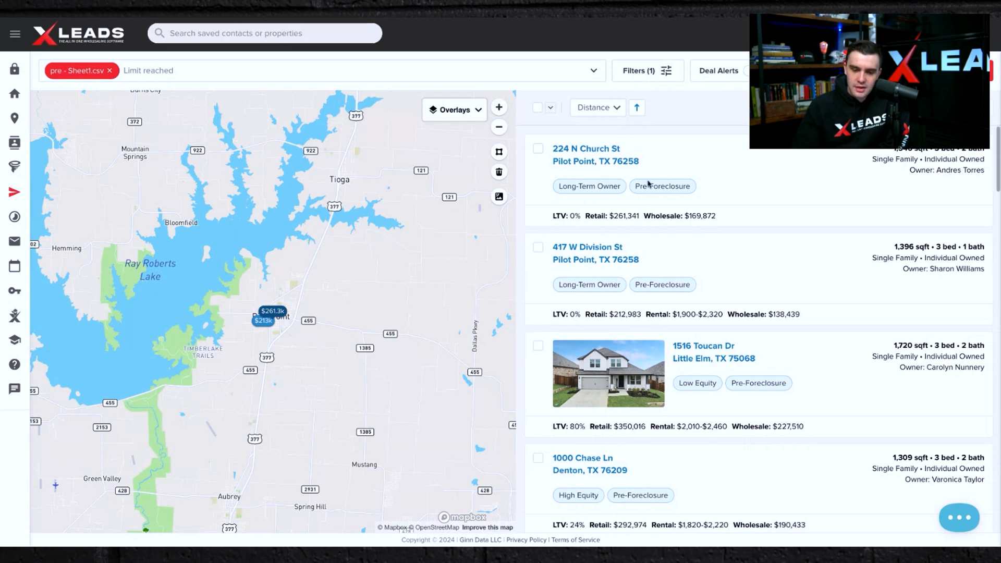
{"action": "left_click", "coordinate": [961, 70]}
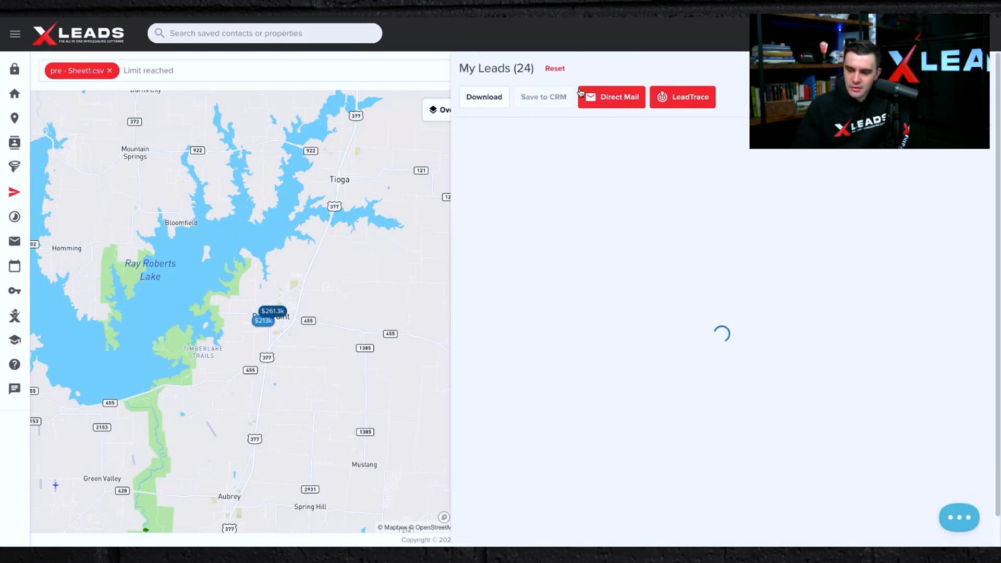
{"action": "left_click", "coordinate": [555, 68]}
{"action": "left_click", "coordinate": [598, 152]}
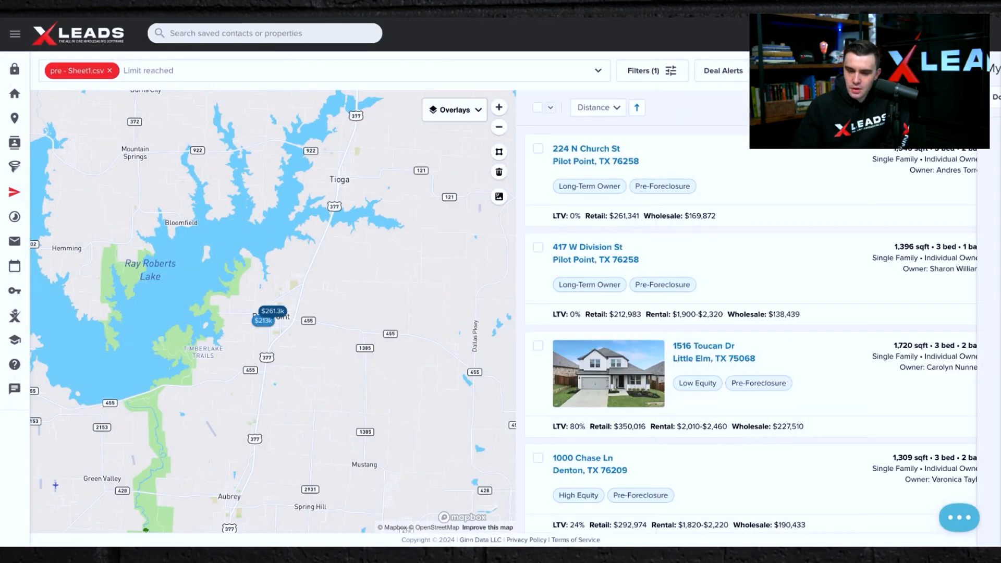
Select all 24 uploaded leads and open them in My Leads.
{"action": "left_click", "coordinate": [550, 108]}
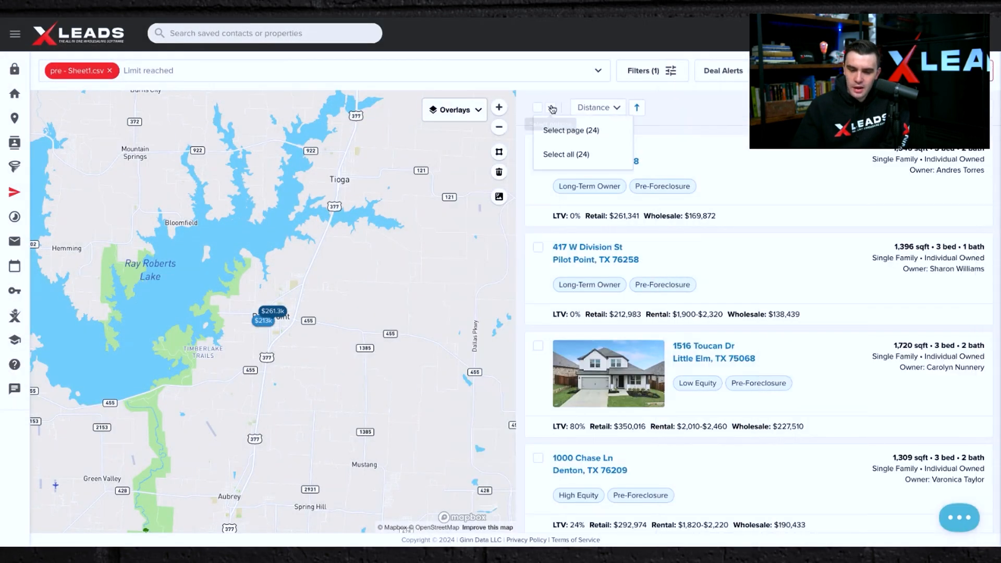
{"action": "left_click", "coordinate": [565, 154]}
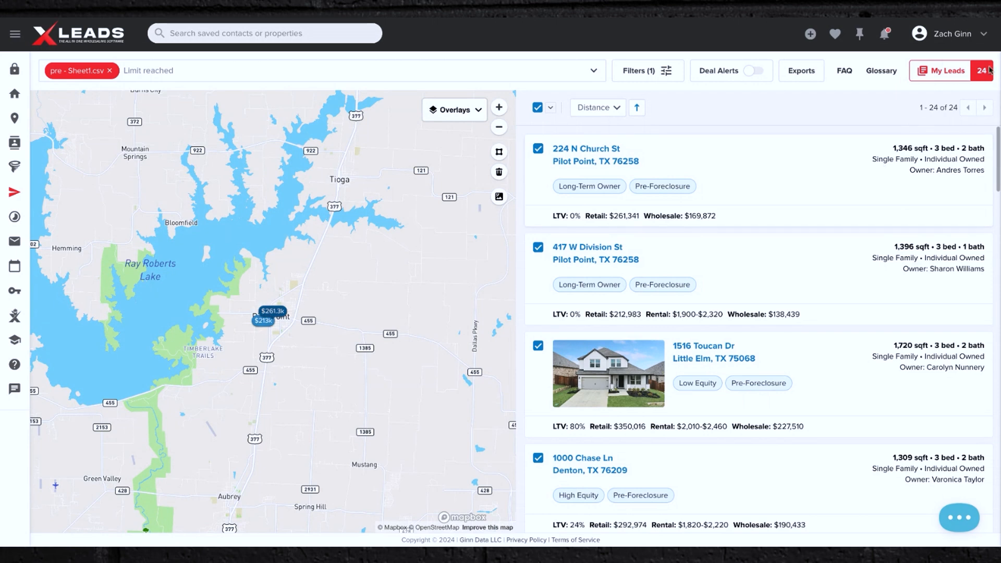
{"action": "left_click", "coordinate": [930, 77]}
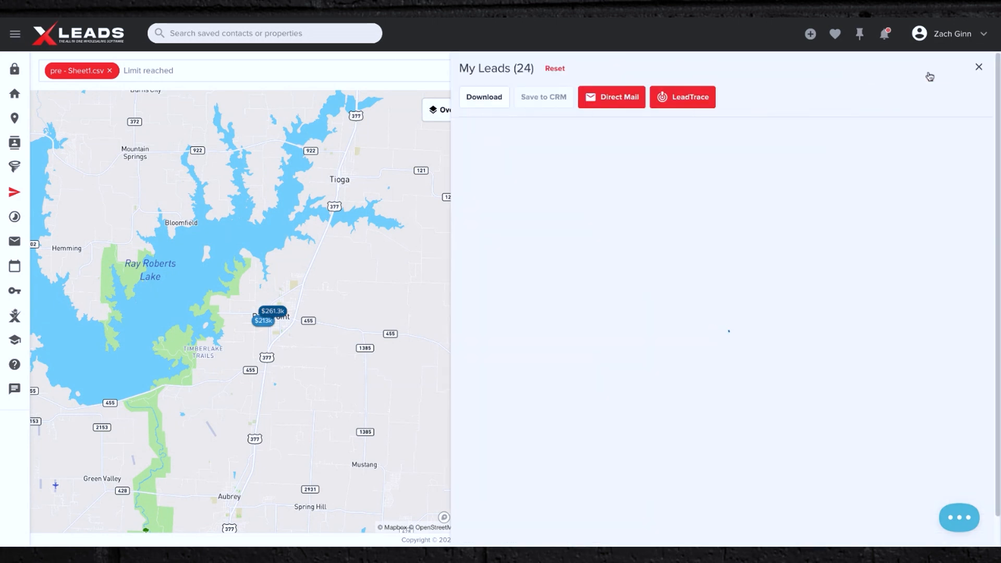
Open the LeadTrace offer to review its details, then close it.
{"action": "left_click", "coordinate": [682, 97]}
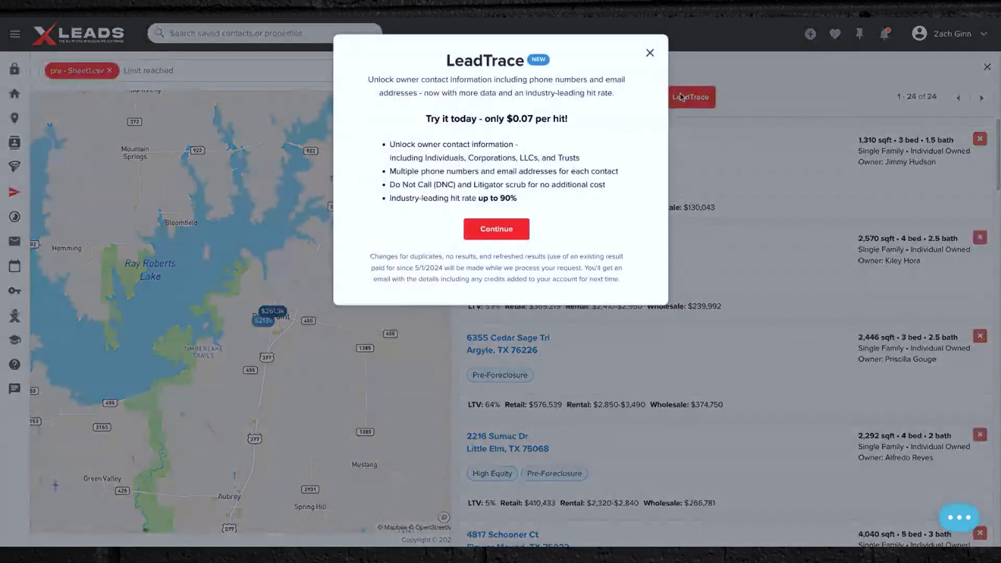
{"action": "left_click", "coordinate": [650, 52]}
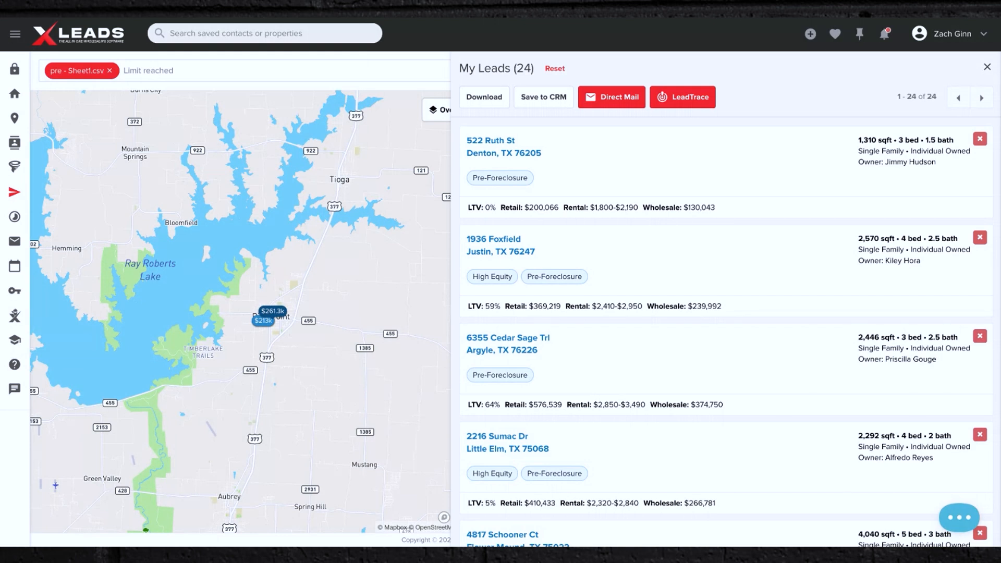
{"action": "mouse_move", "coordinate": [678, 108]}
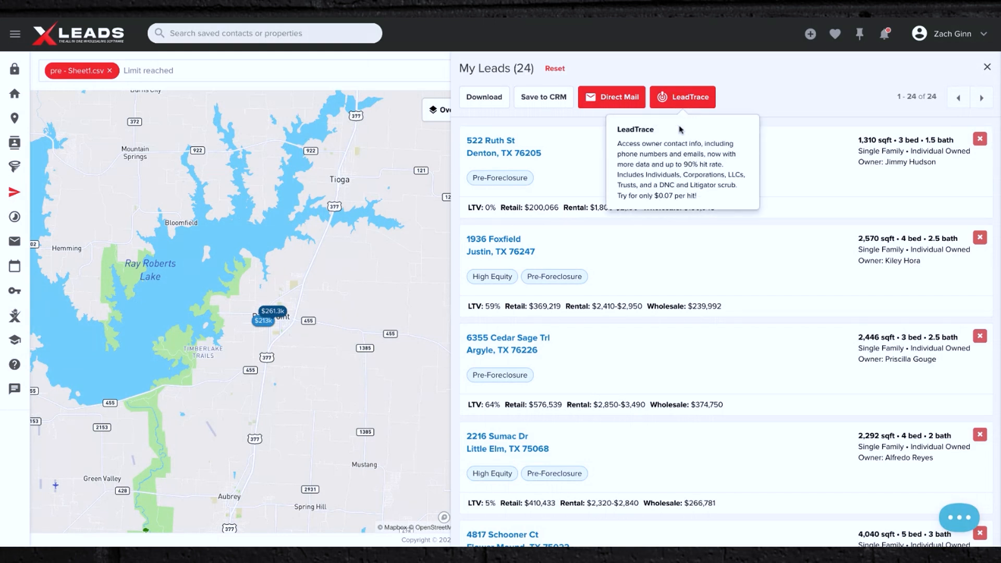
{"action": "left_click", "coordinate": [483, 99]}
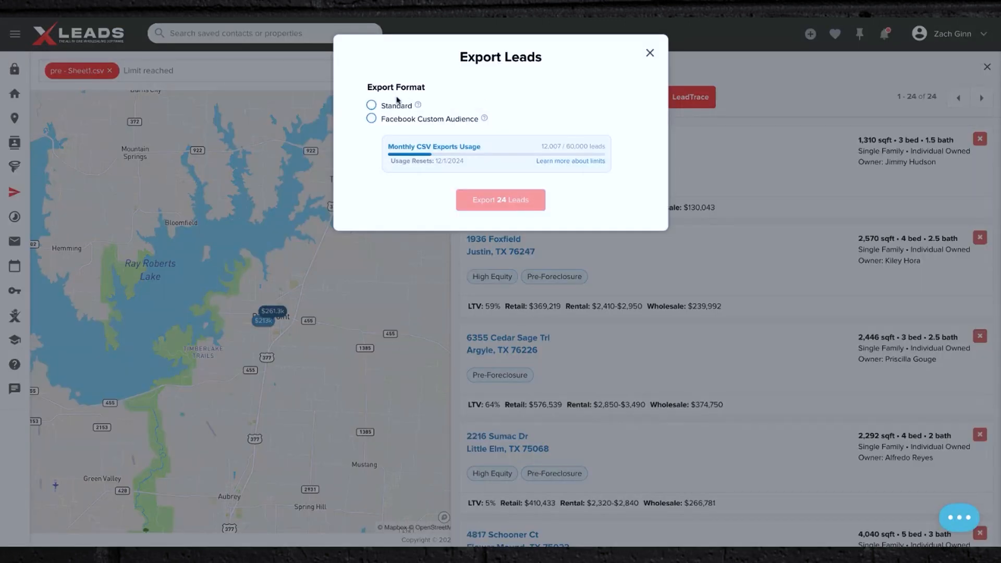
{"action": "left_click", "coordinate": [374, 107]}
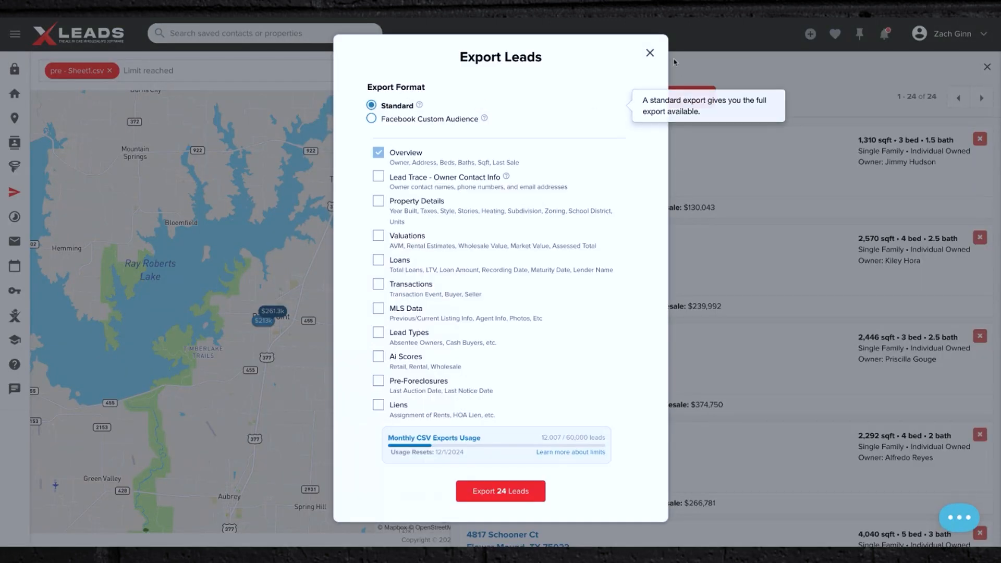
{"action": "left_click", "coordinate": [379, 177]}
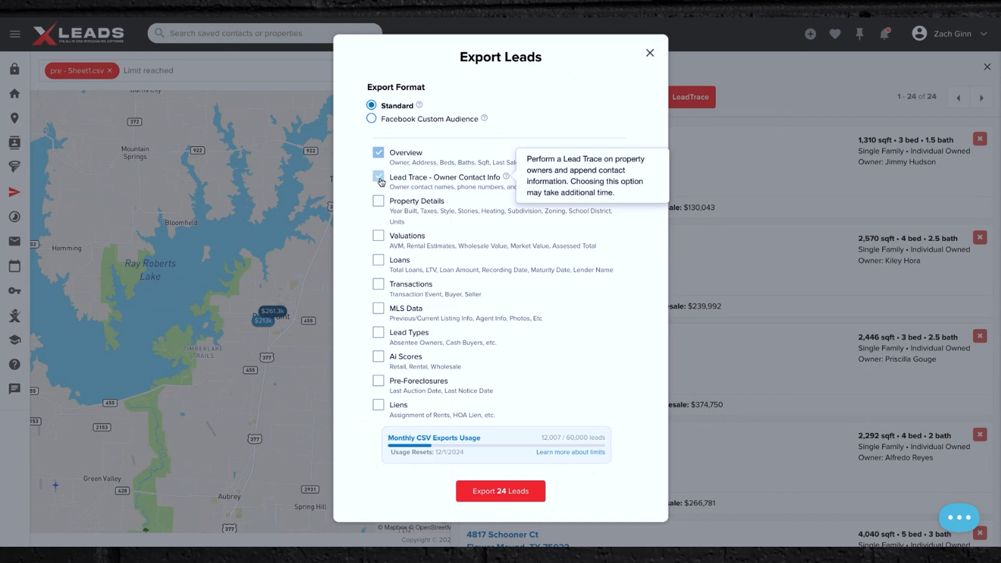
{"action": "left_click", "coordinate": [649, 53]}
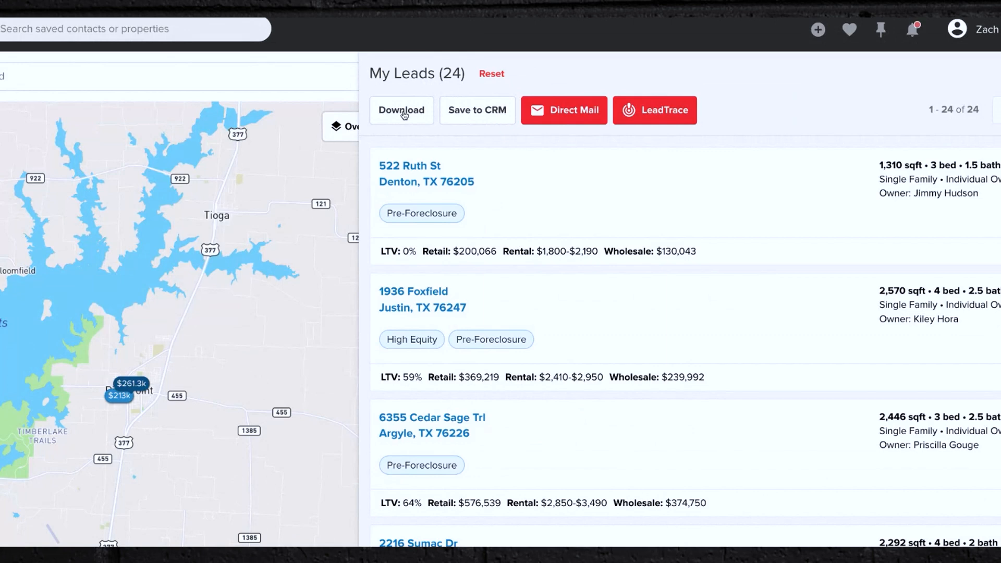
Export the 24 leads in Standard format including Lead Trace, Valuations and AI Scores, then close the exports list.
{"action": "left_click", "coordinate": [402, 110]}
{"action": "left_click", "coordinate": [266, 214]}
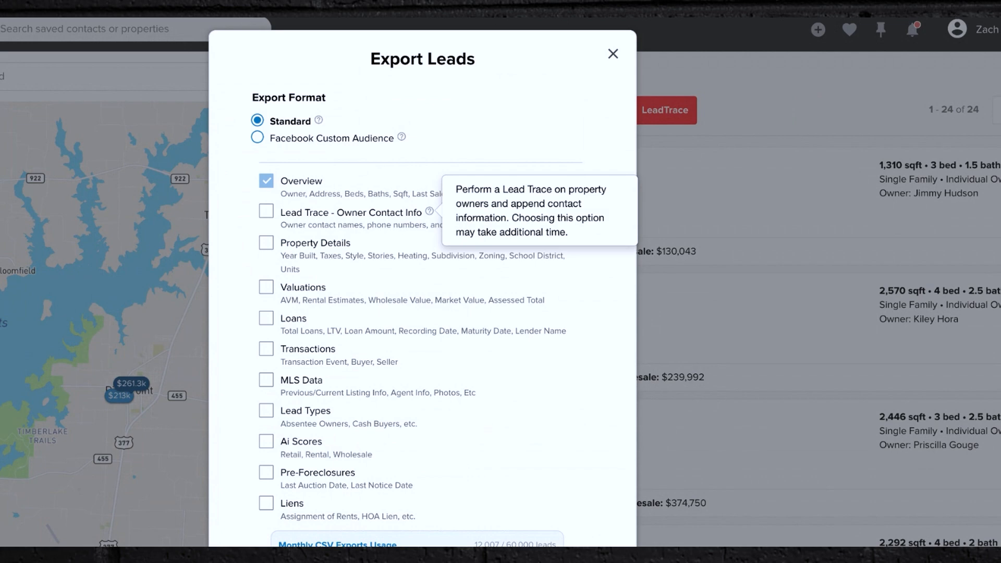
{"action": "left_click", "coordinate": [266, 210]}
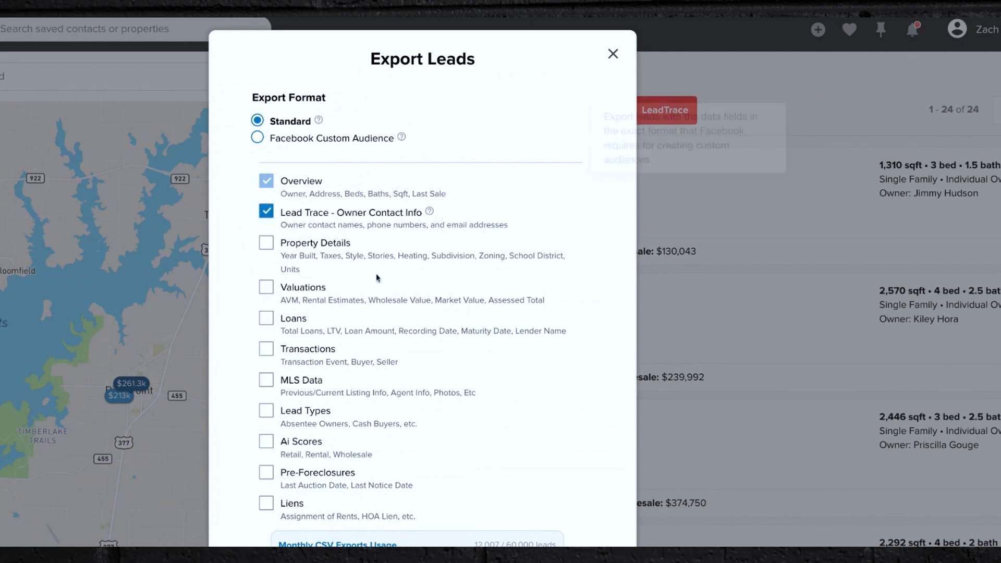
{"action": "scroll", "coordinate": [378, 278], "scroll_direction": "down", "scroll_amount": 3}
{"action": "scroll", "coordinate": [378, 278], "scroll_direction": "up", "scroll_amount": 2}
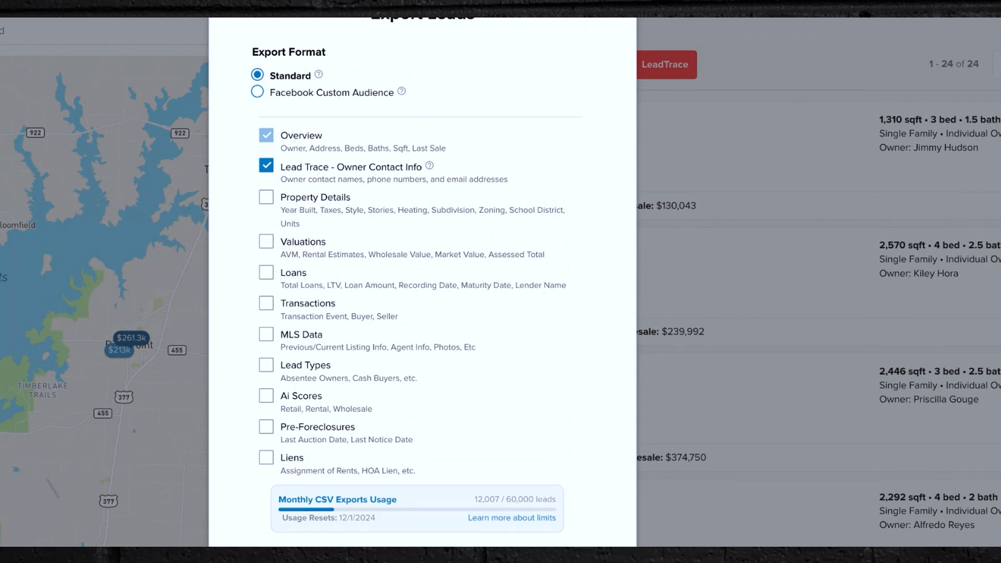
{"action": "left_click", "coordinate": [267, 247]}
{"action": "left_click", "coordinate": [266, 396]}
{"action": "scroll", "coordinate": [515, 397], "scroll_direction": "down", "scroll_amount": 2}
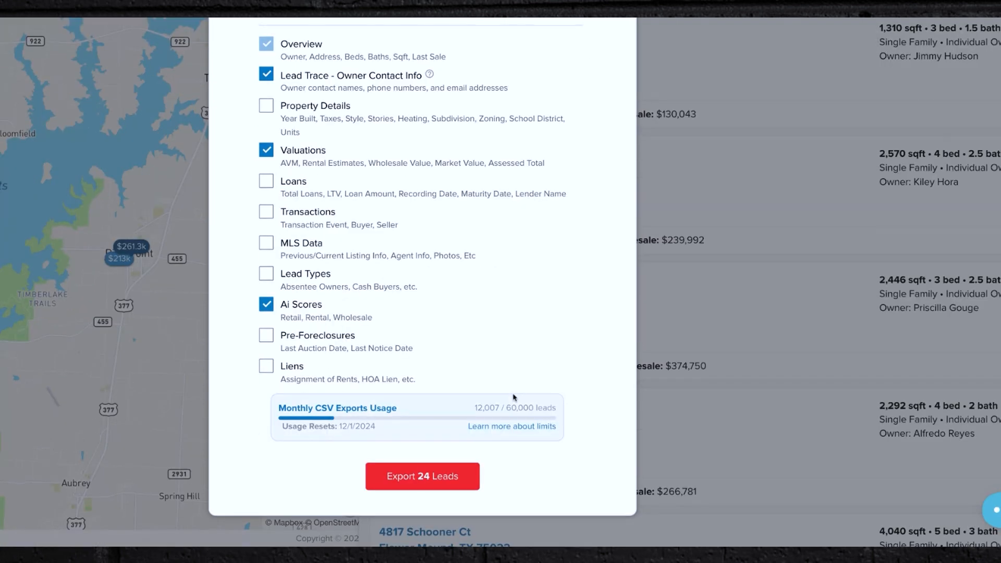
{"action": "left_click", "coordinate": [423, 477]}
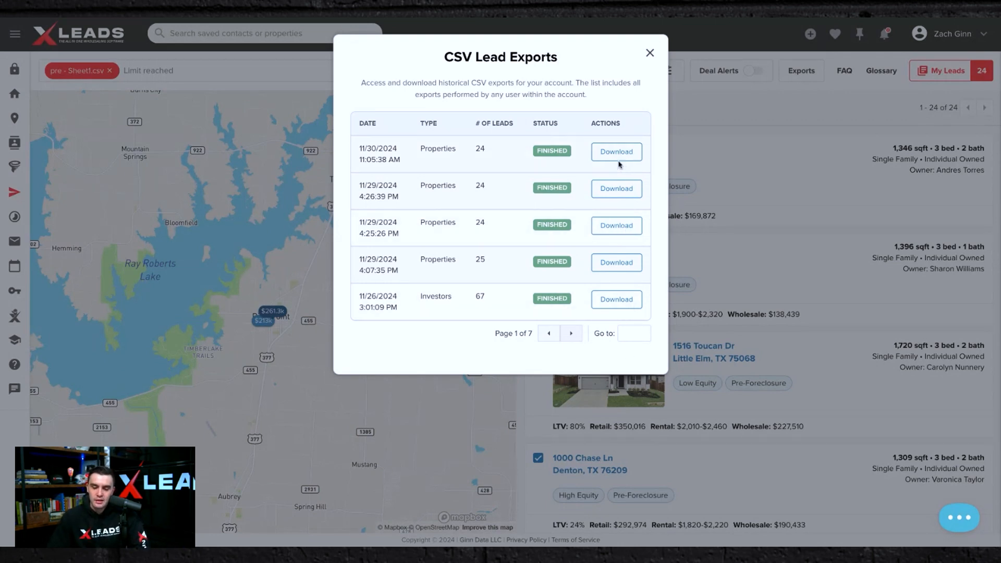
{"action": "left_click", "coordinate": [648, 56]}
Open the Contacts list in the CRM.
{"action": "left_click", "coordinate": [744, 186]}
{"action": "mouse_move", "coordinate": [3, 193]}
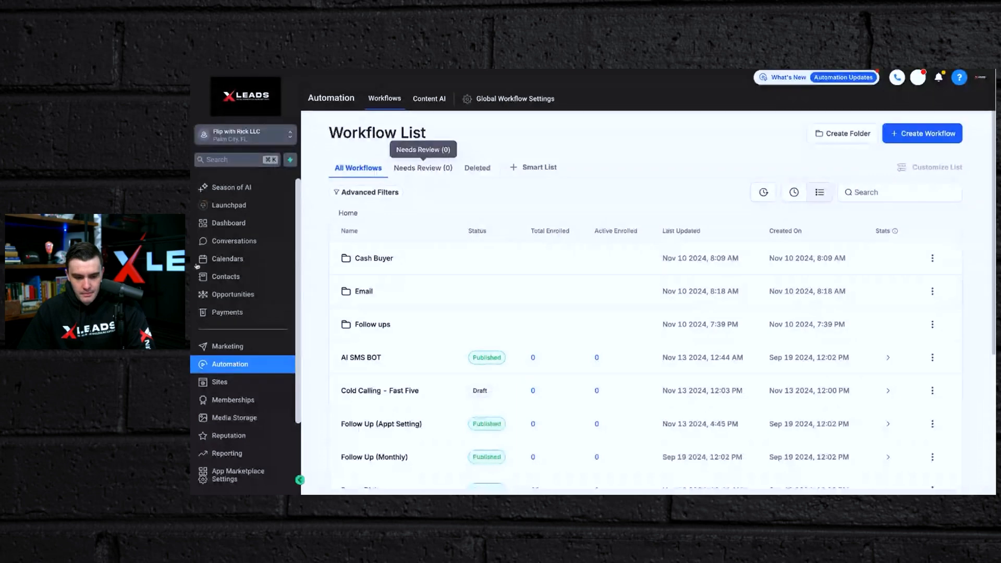
{"action": "left_click", "coordinate": [219, 278]}
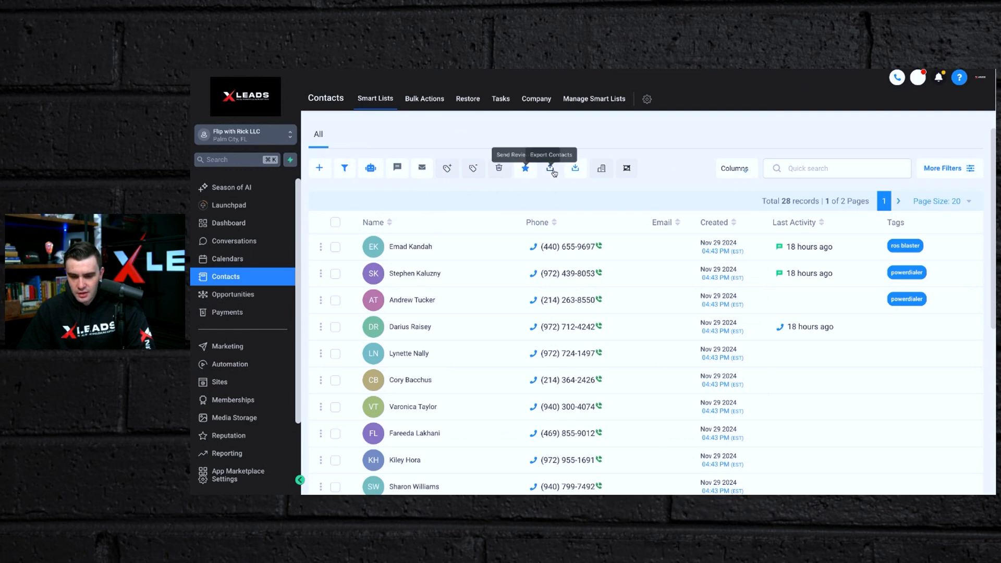
Try importing the exported leads CSV into contacts, cancelling at the column mapping stage.
{"action": "left_click", "coordinate": [575, 172]}
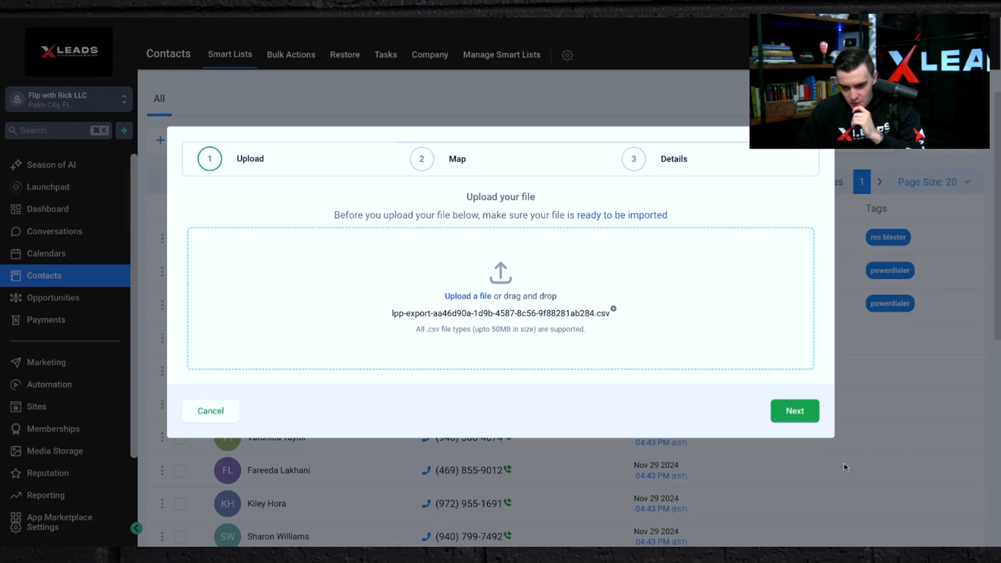
{"action": "left_click", "coordinate": [795, 410]}
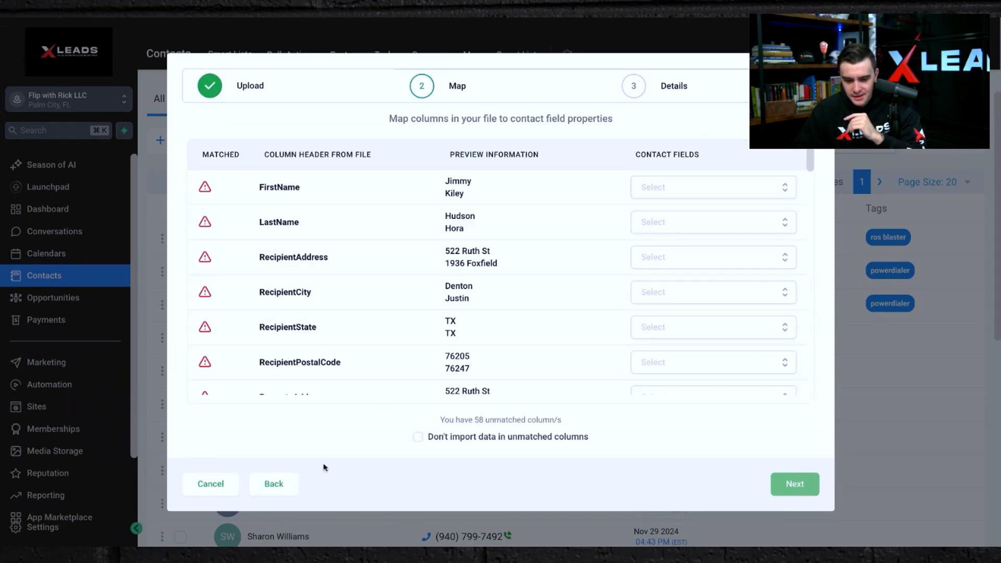
{"action": "left_click", "coordinate": [210, 484]}
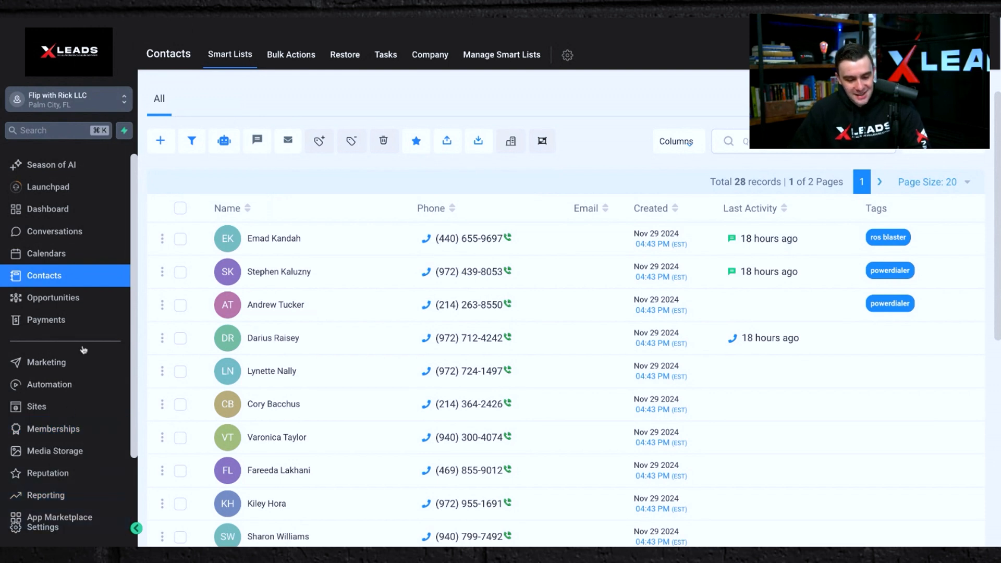
Open the ROS Triple Tap workflow and inspect its Contact Tag trigger.
{"action": "scroll", "coordinate": [83, 360], "scroll_direction": "down", "scroll_amount": 2}
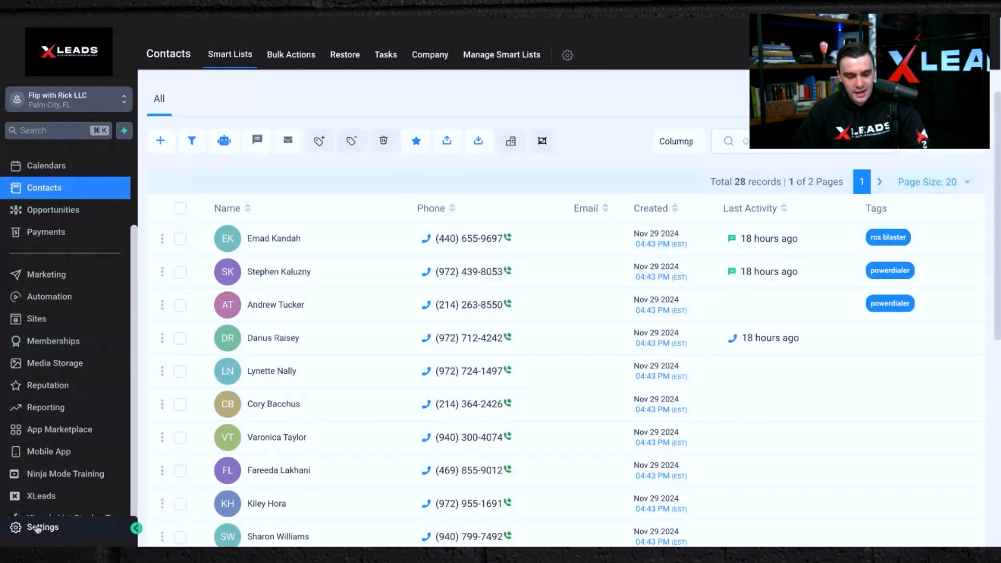
{"action": "left_click", "coordinate": [47, 297]}
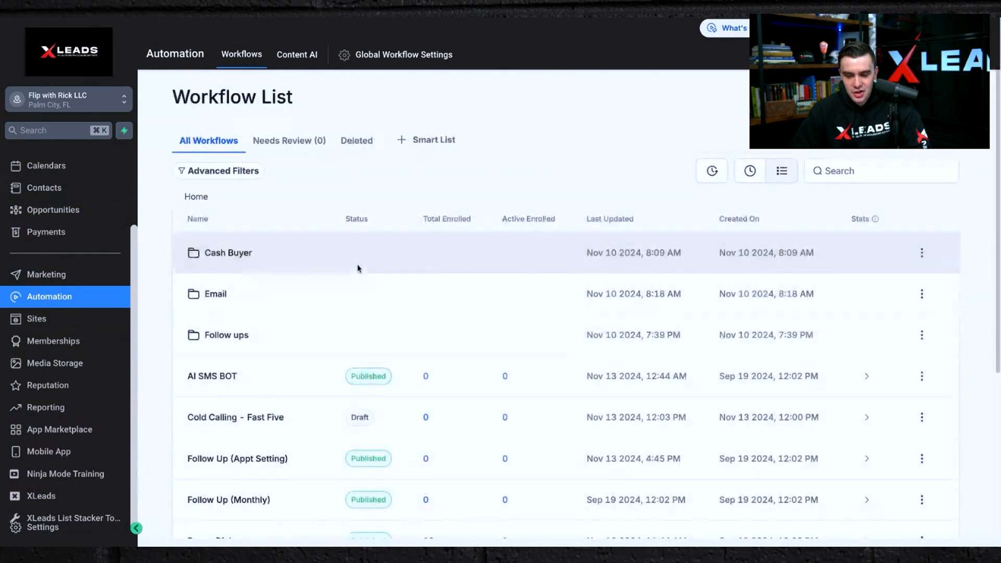
{"action": "scroll", "coordinate": [567, 334], "scroll_direction": "down", "scroll_amount": 5}
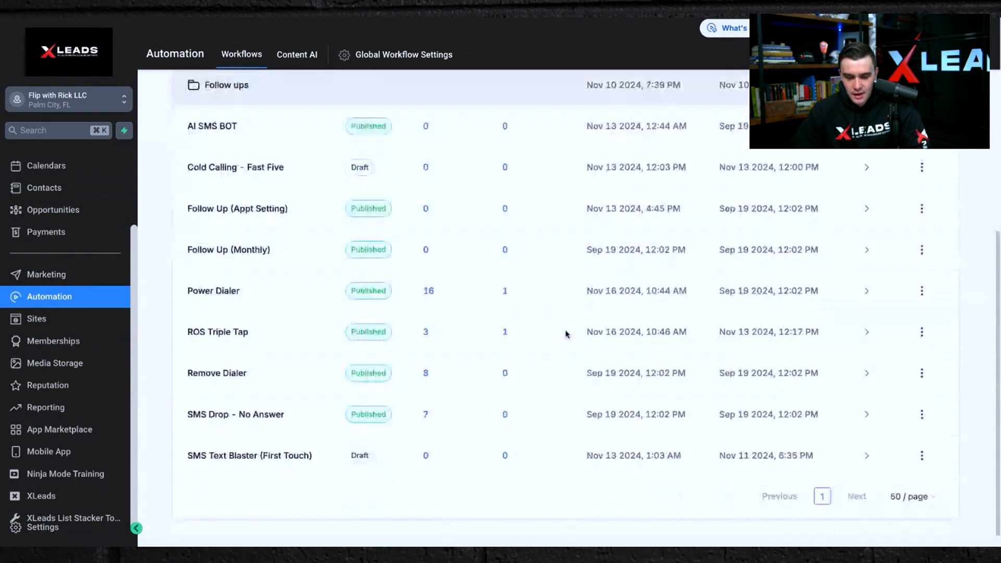
{"action": "left_click", "coordinate": [209, 333]}
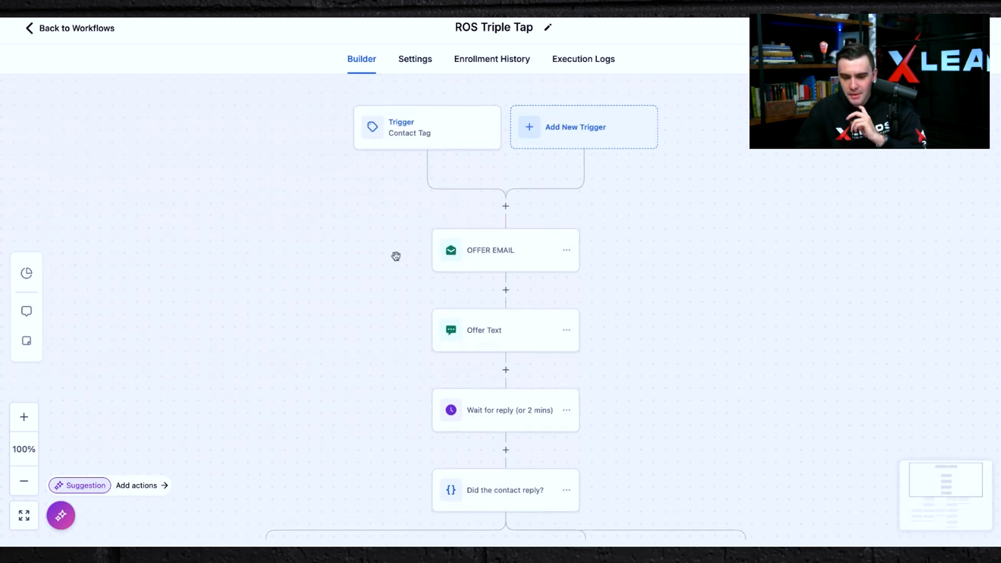
{"action": "left_click", "coordinate": [410, 127]}
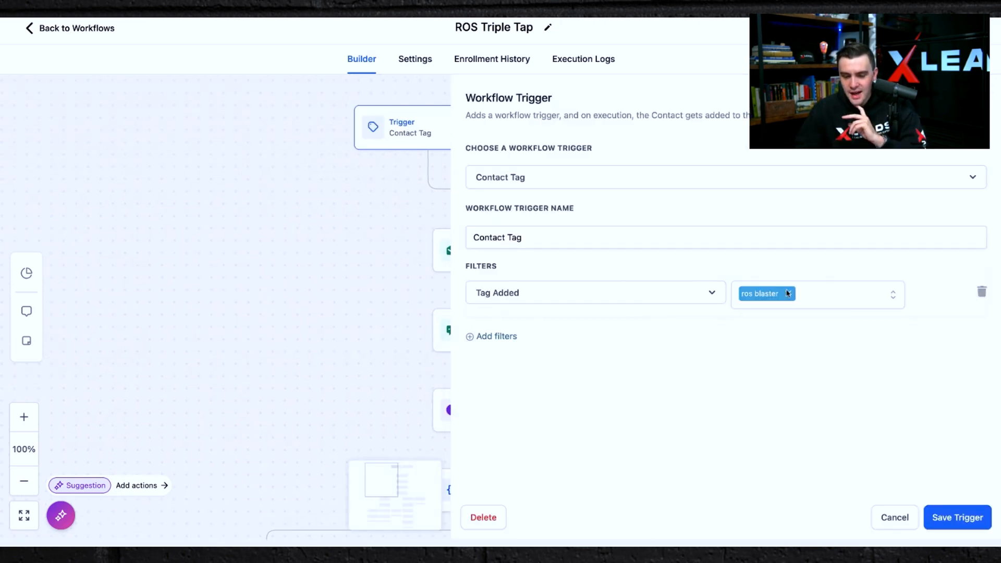
{"action": "left_click", "coordinate": [283, 208]}
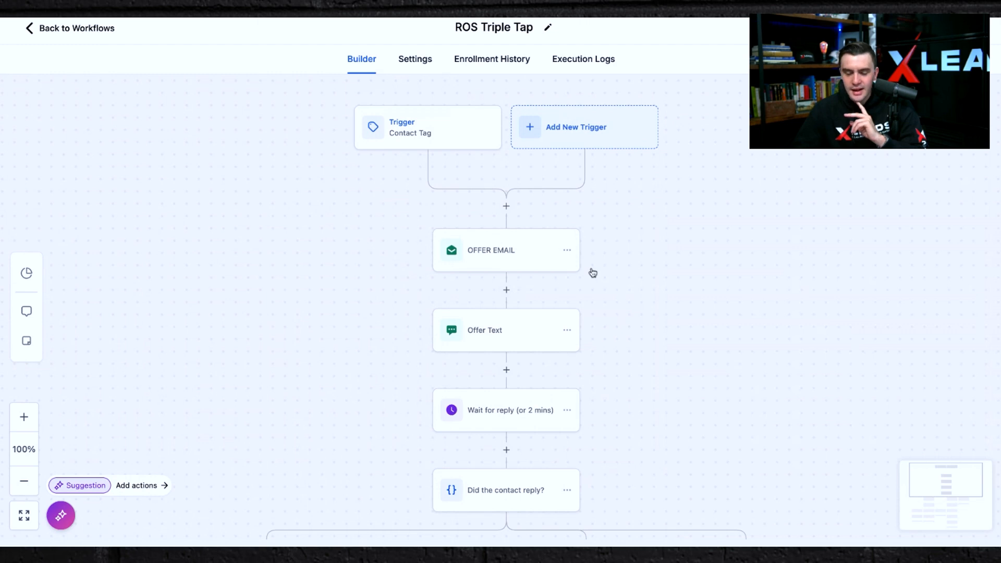
Open the OFFER EMAIL action and review its sender, subject and Instant Offer Email template.
{"action": "scroll", "coordinate": [593, 273], "scroll_direction": "down", "scroll_amount": 2}
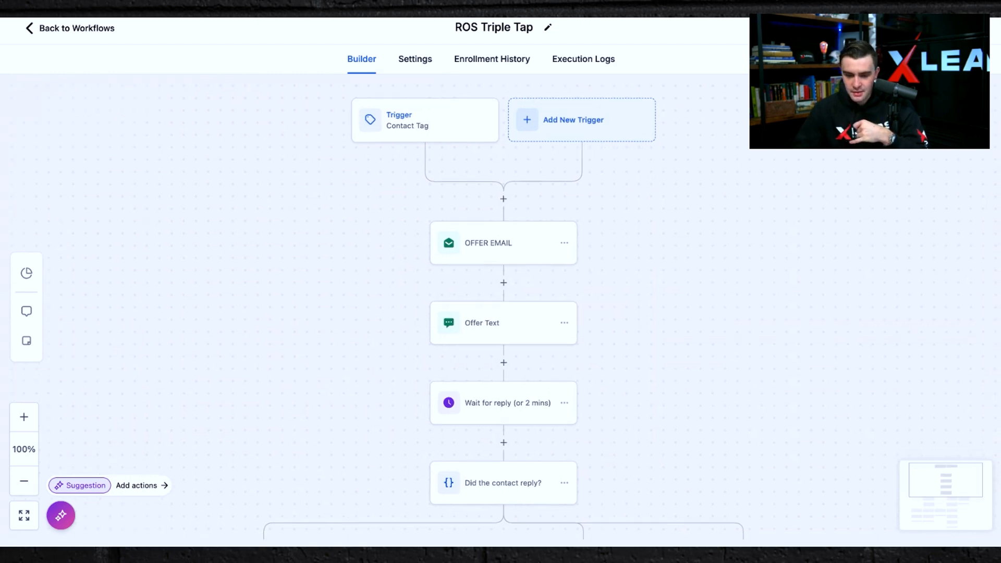
{"action": "left_click", "coordinate": [512, 191]}
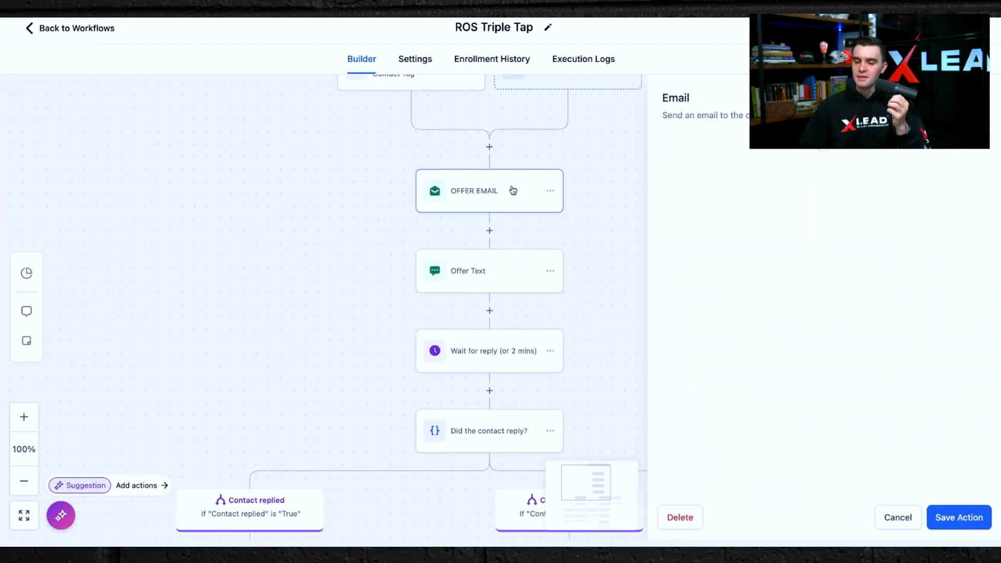
{"action": "scroll", "coordinate": [793, 351], "scroll_direction": "down", "scroll_amount": 4}
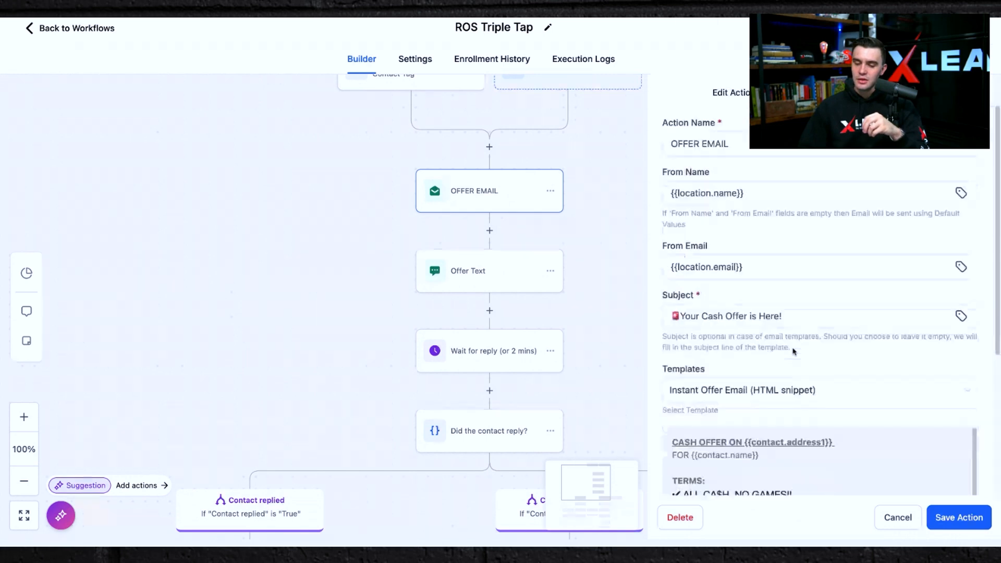
{"action": "scroll", "coordinate": [790, 445], "scroll_direction": "down", "scroll_amount": 1}
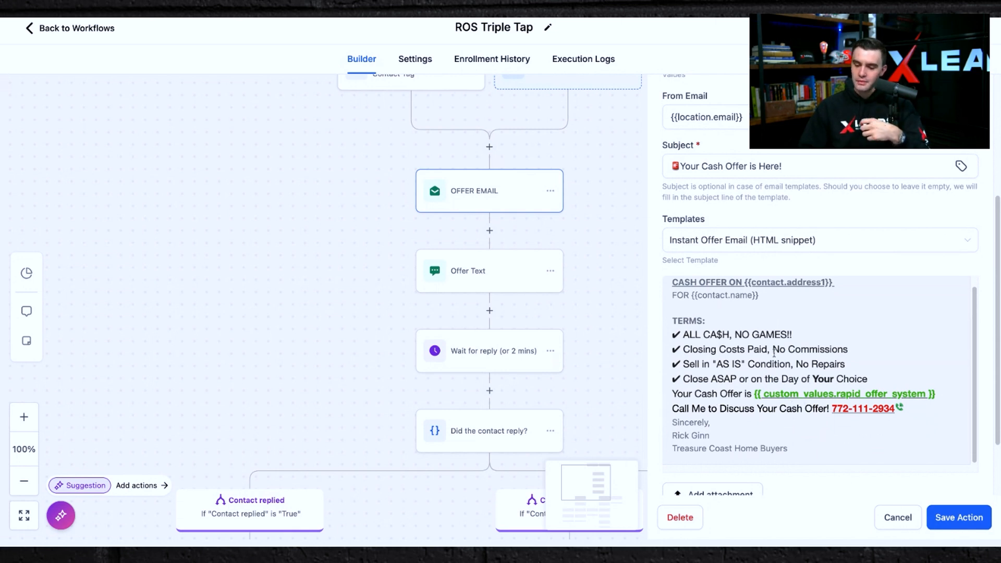
{"action": "scroll", "coordinate": [736, 426], "scroll_direction": "down", "scroll_amount": 2}
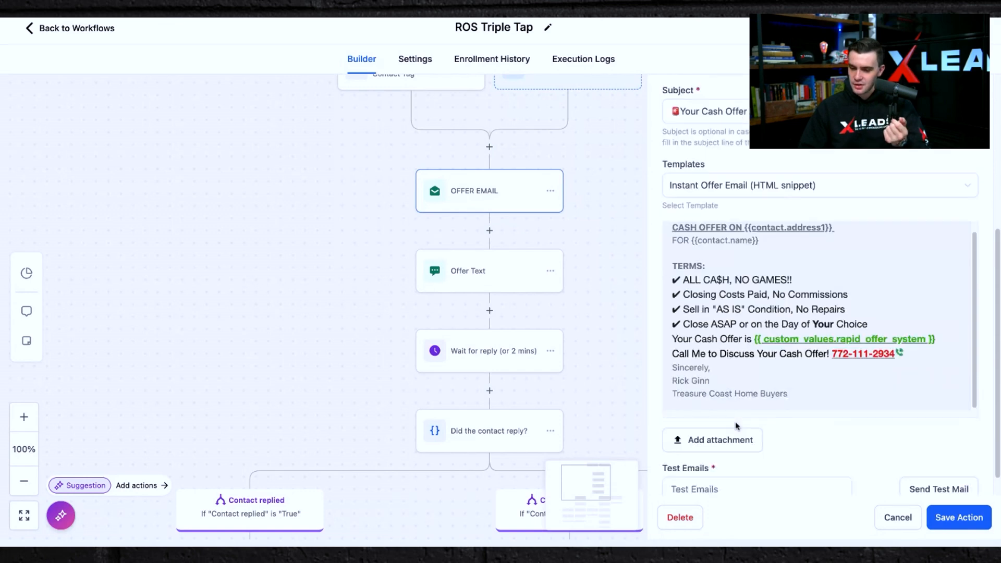
{"action": "scroll", "coordinate": [737, 426], "scroll_direction": "up", "scroll_amount": 5}
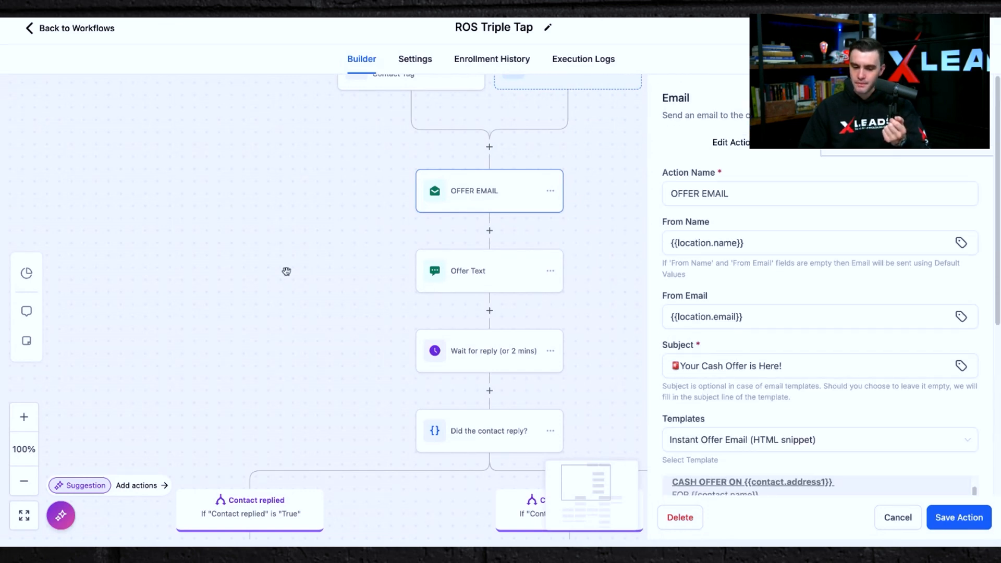
Open the Offer Text action and review its ROS Texting template message.
{"action": "left_click", "coordinate": [443, 274]}
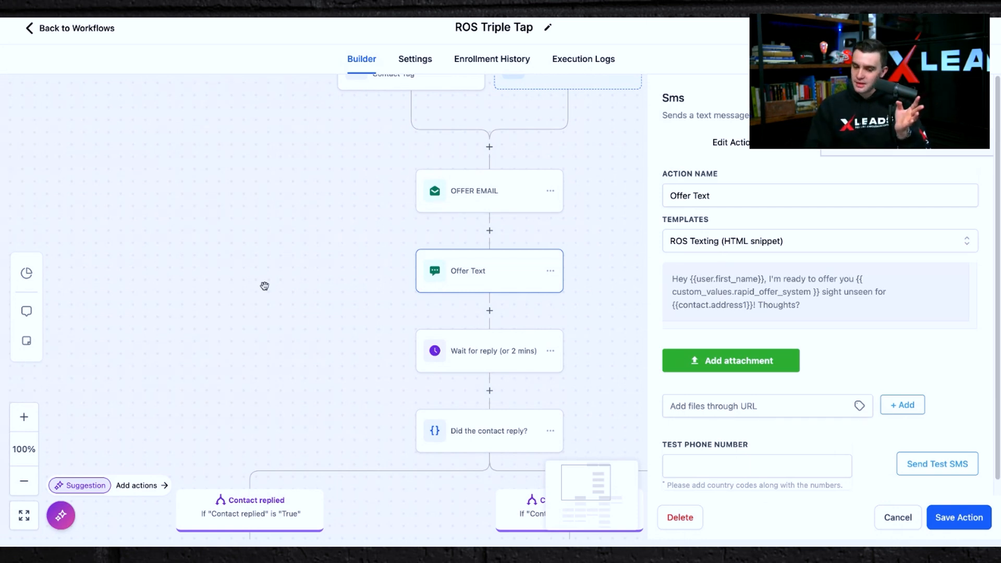
{"action": "left_click", "coordinate": [300, 288]}
{"action": "scroll", "coordinate": [380, 185], "scroll_direction": "down", "scroll_amount": 5}
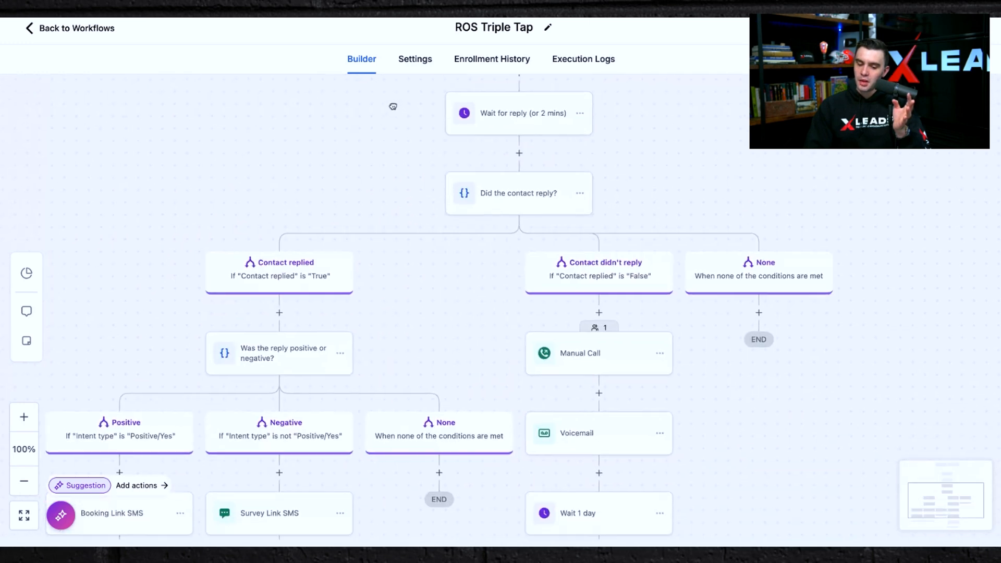
{"action": "scroll", "coordinate": [362, 186], "scroll_direction": "down", "scroll_amount": 3}
{"action": "scroll", "coordinate": [411, 107], "scroll_direction": "left", "scroll_amount": 2}
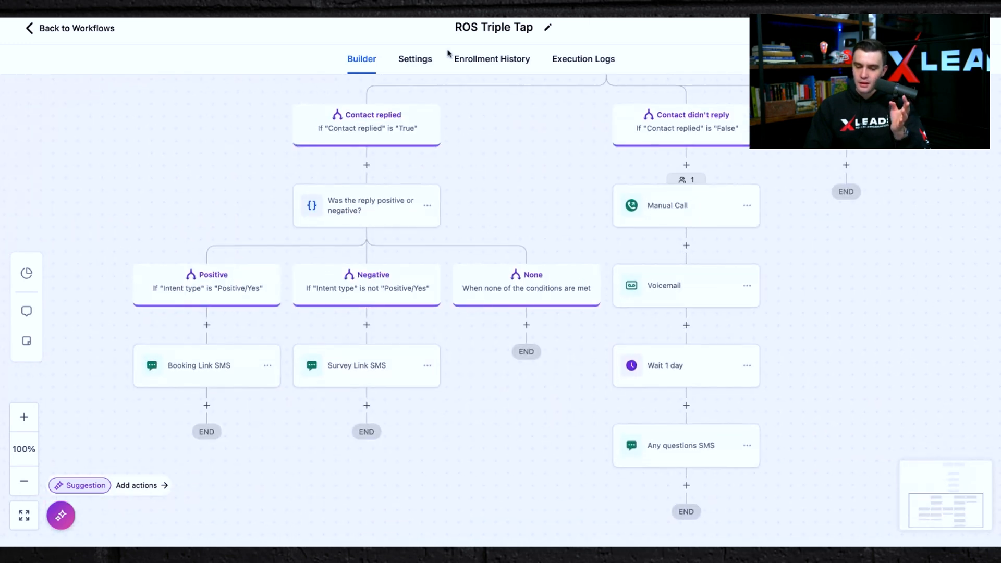
Inspect the Manual Call and Voicemail actions on the no-reply branch, including the Cash offer.mp3 recording.
{"action": "left_click", "coordinate": [664, 213]}
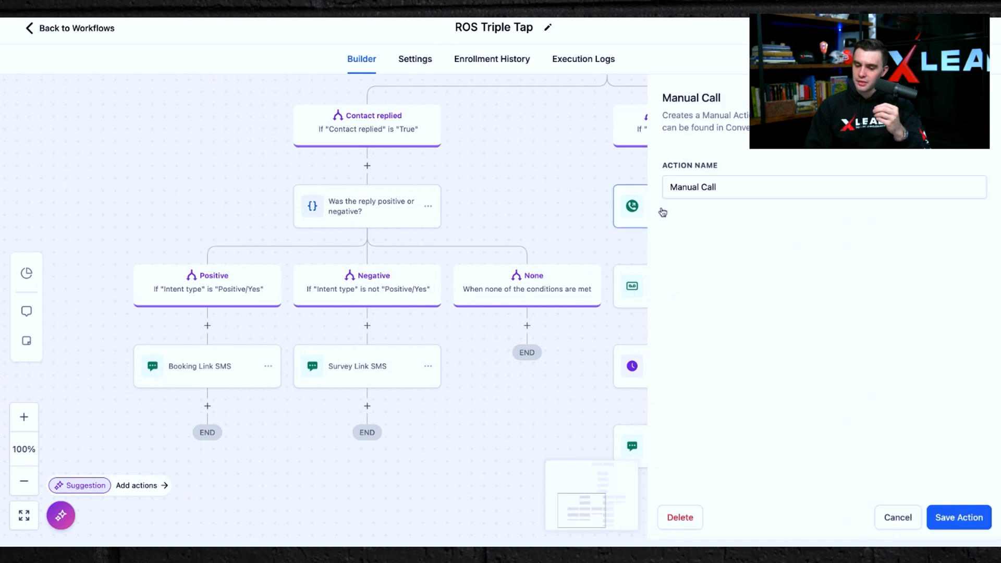
{"action": "key", "text": "Escape"}
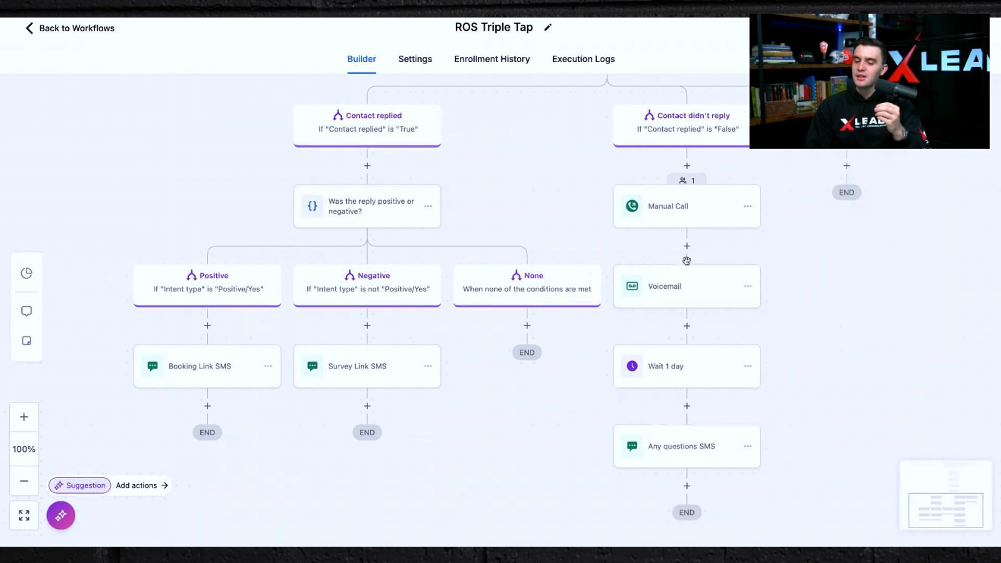
{"action": "left_click", "coordinate": [671, 288]}
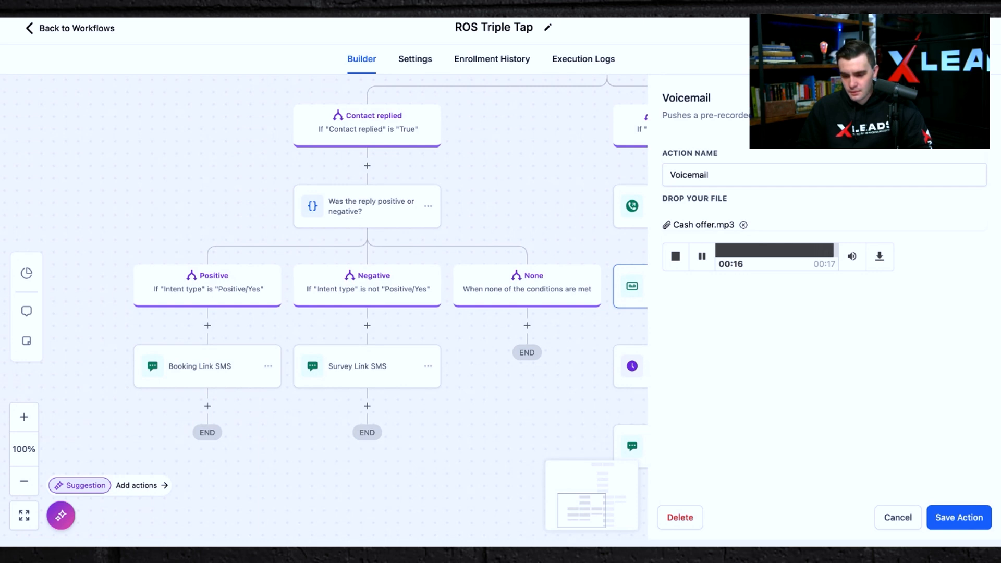
{"action": "left_click", "coordinate": [494, 190]}
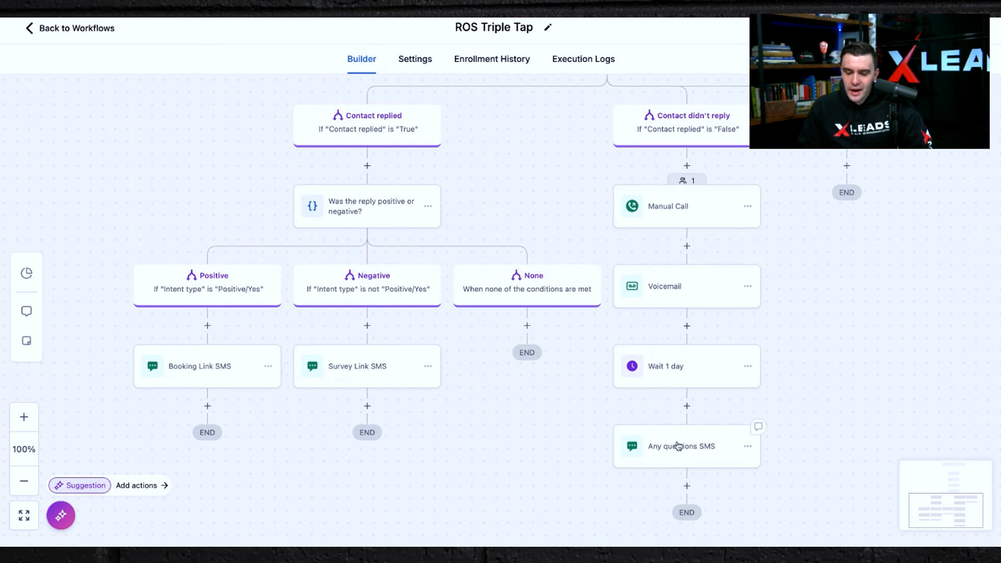
Review the Any questions SMS message, then reopen the OFFER EMAIL action's template.
{"action": "left_click", "coordinate": [678, 462]}
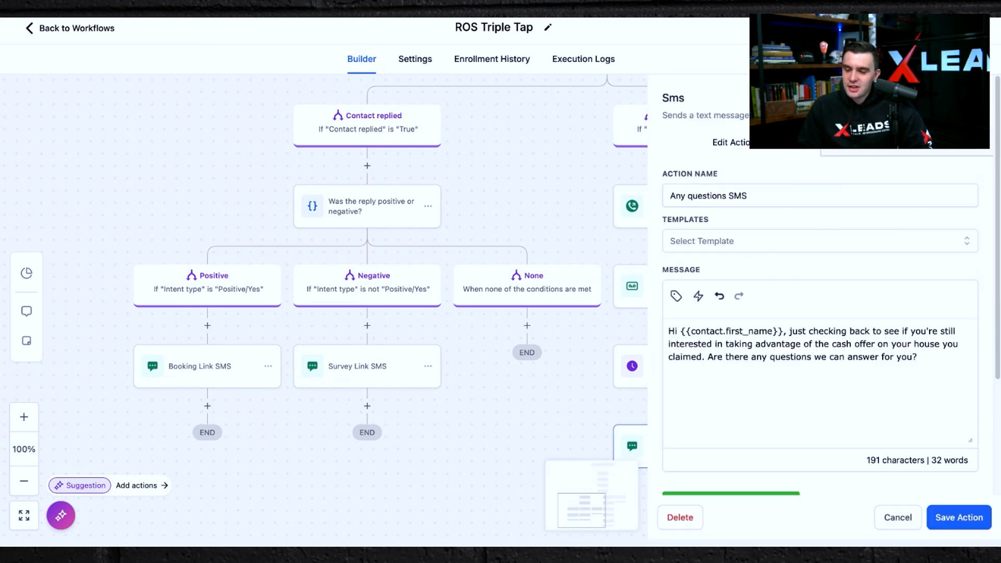
{"action": "left_click", "coordinate": [561, 221]}
{"action": "scroll", "coordinate": [562, 221], "scroll_direction": "up", "scroll_amount": 10}
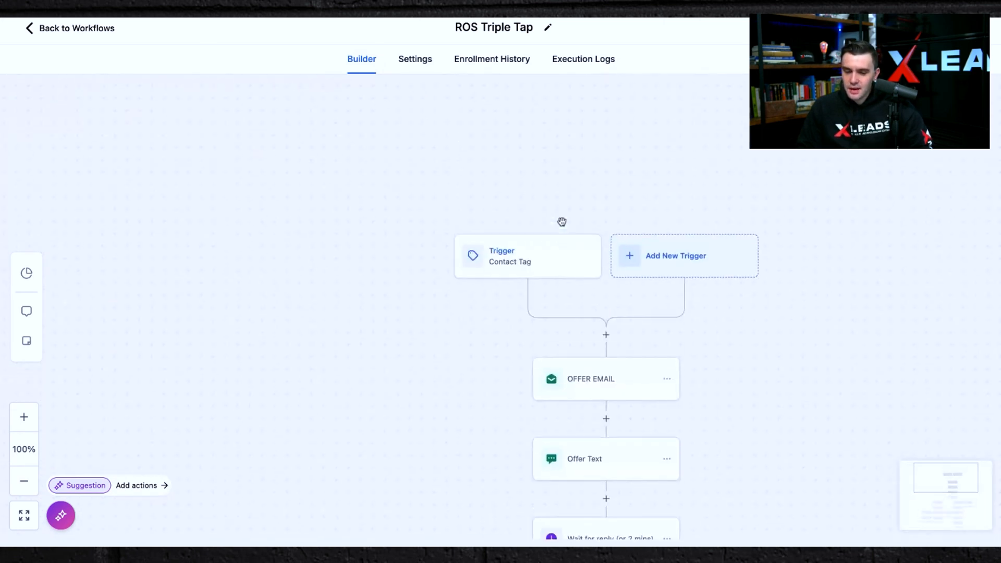
{"action": "scroll", "coordinate": [561, 222], "scroll_direction": "down", "scroll_amount": 3}
{"action": "left_click", "coordinate": [611, 256]}
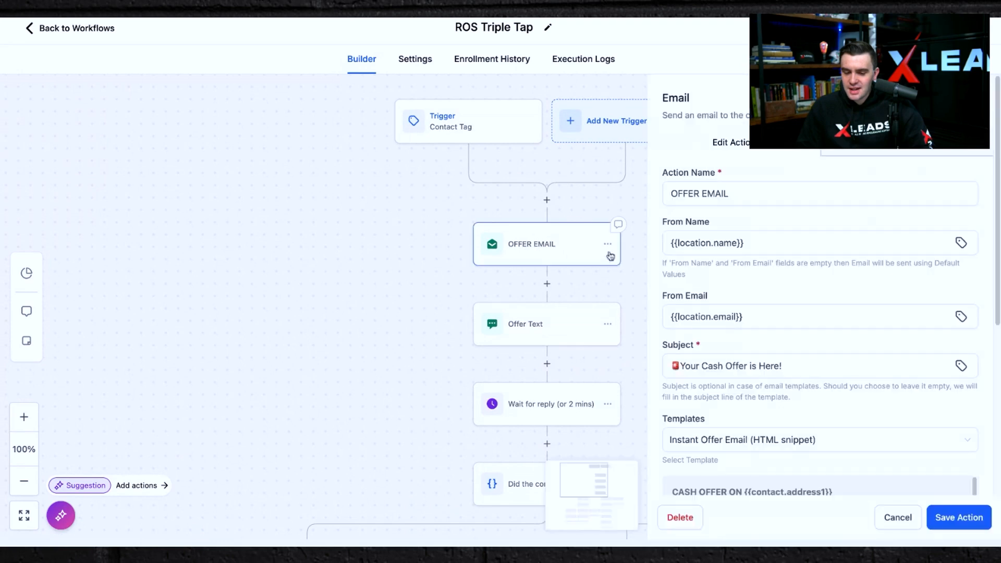
{"action": "scroll", "coordinate": [720, 304], "scroll_direction": "down", "scroll_amount": 5}
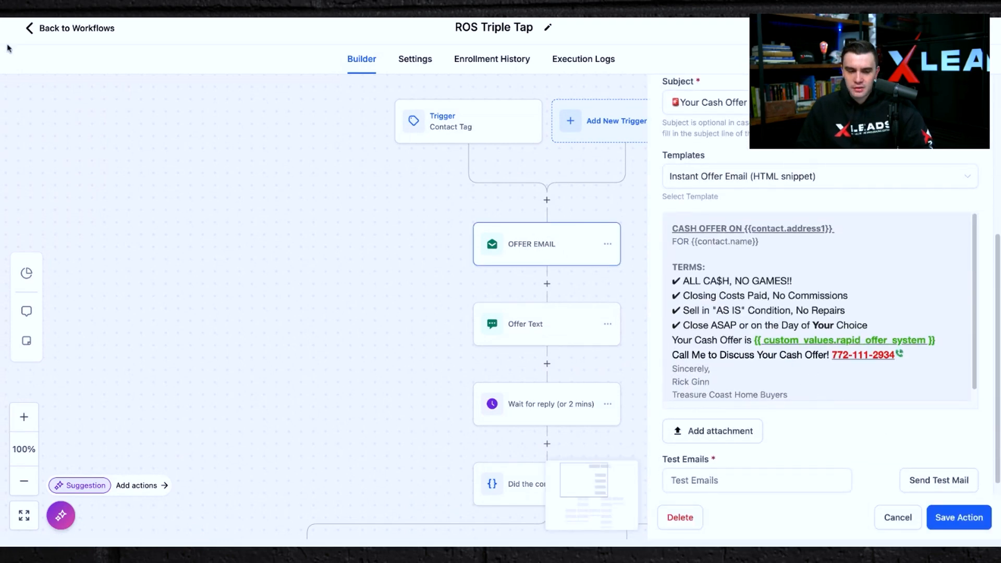
Open the Custom Fields settings and copy the ROS field's unique key.
{"action": "left_click", "coordinate": [29, 29]}
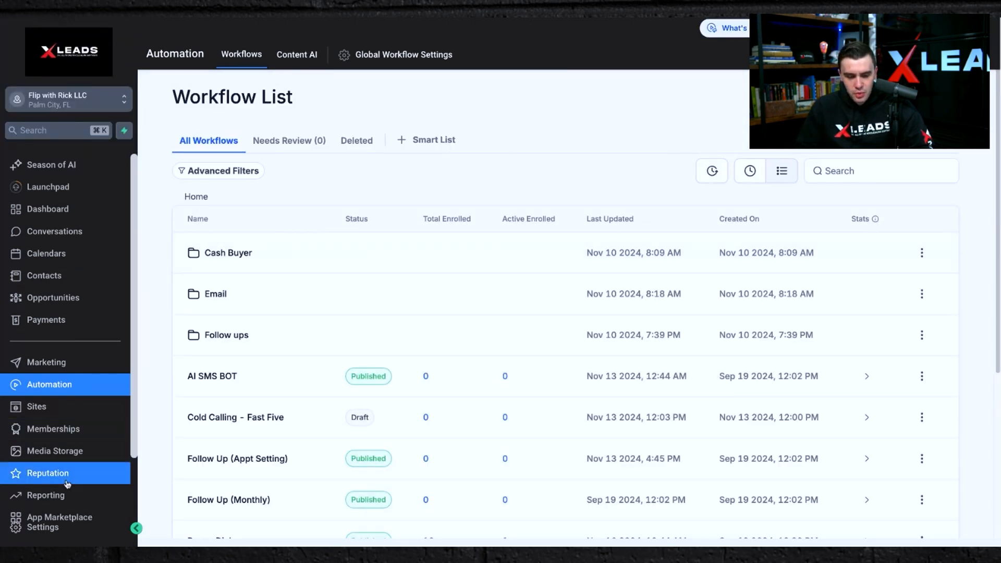
{"action": "scroll", "coordinate": [68, 484], "scroll_direction": "down", "scroll_amount": 3}
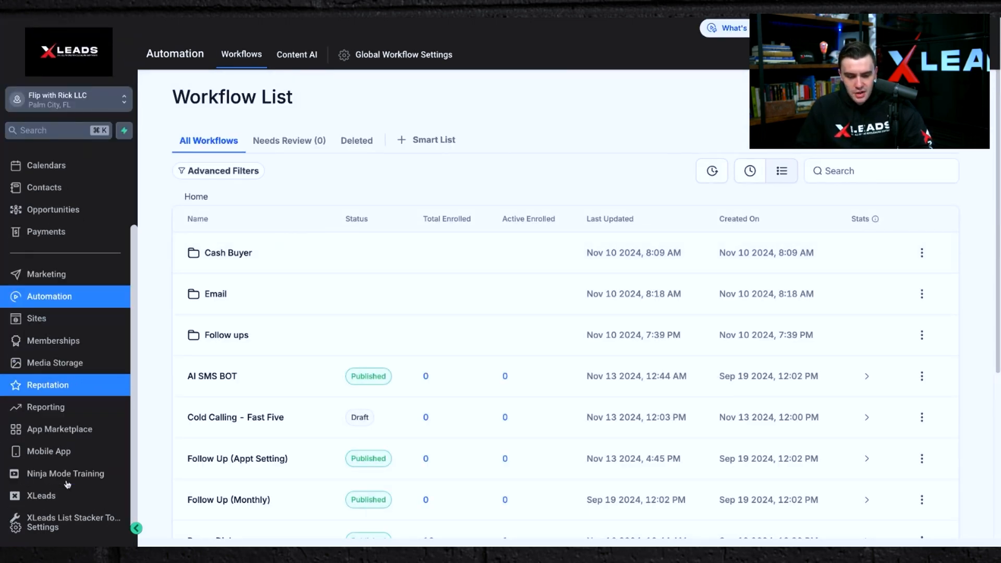
{"action": "left_click", "coordinate": [28, 529]}
{"action": "scroll", "coordinate": [33, 353], "scroll_direction": "down", "scroll_amount": 5}
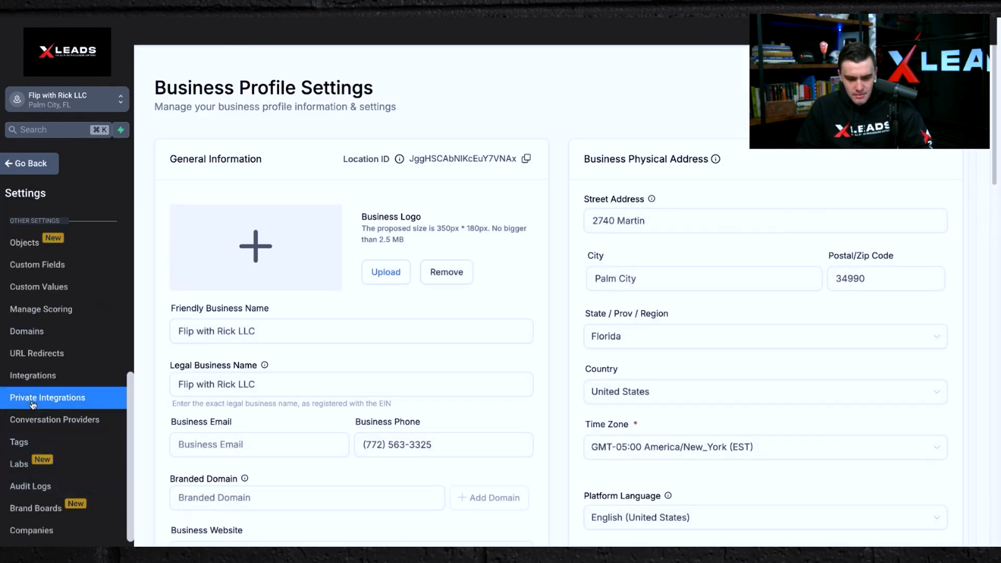
{"action": "left_click", "coordinate": [45, 309]}
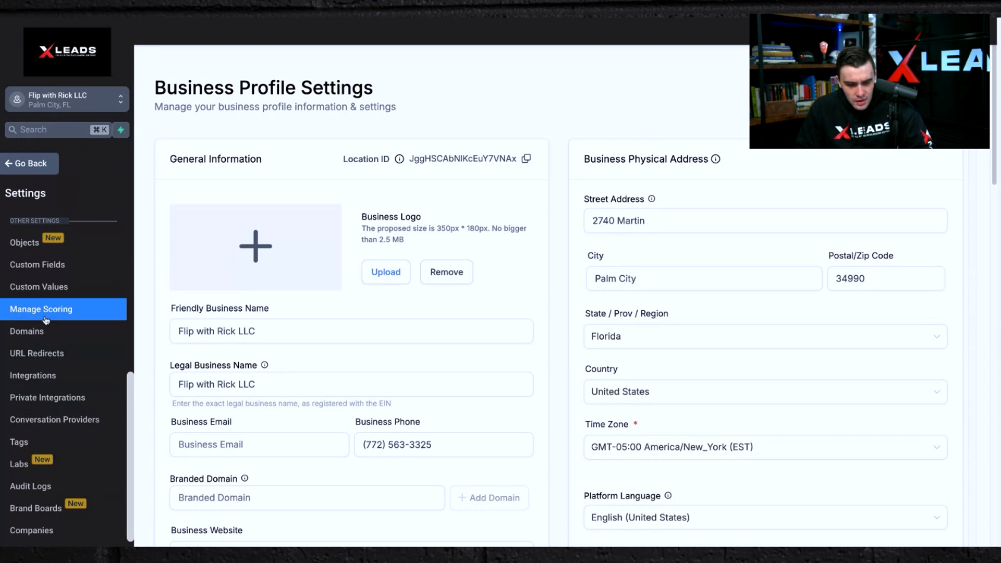
{"action": "left_click", "coordinate": [29, 264]}
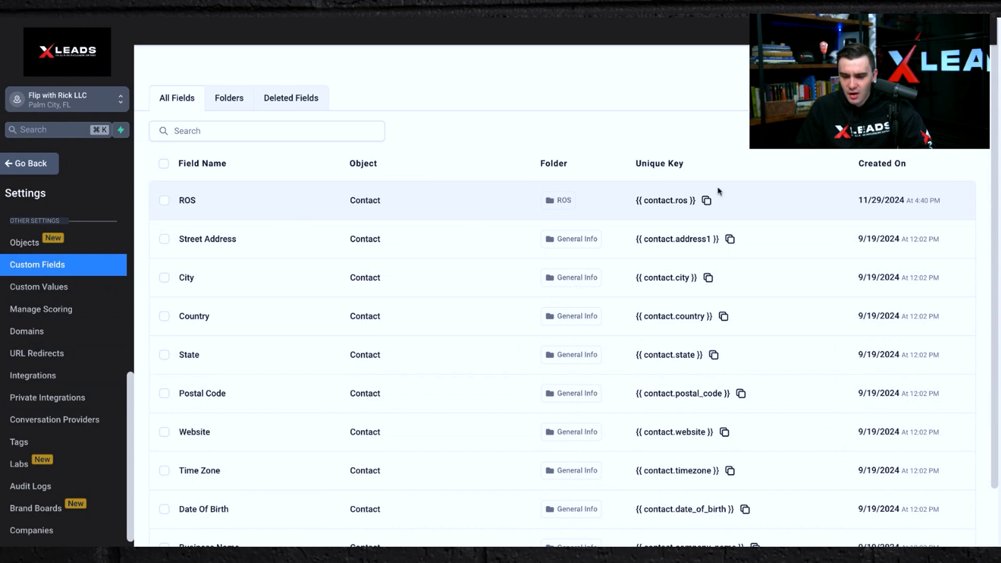
{"action": "left_click", "coordinate": [707, 201]}
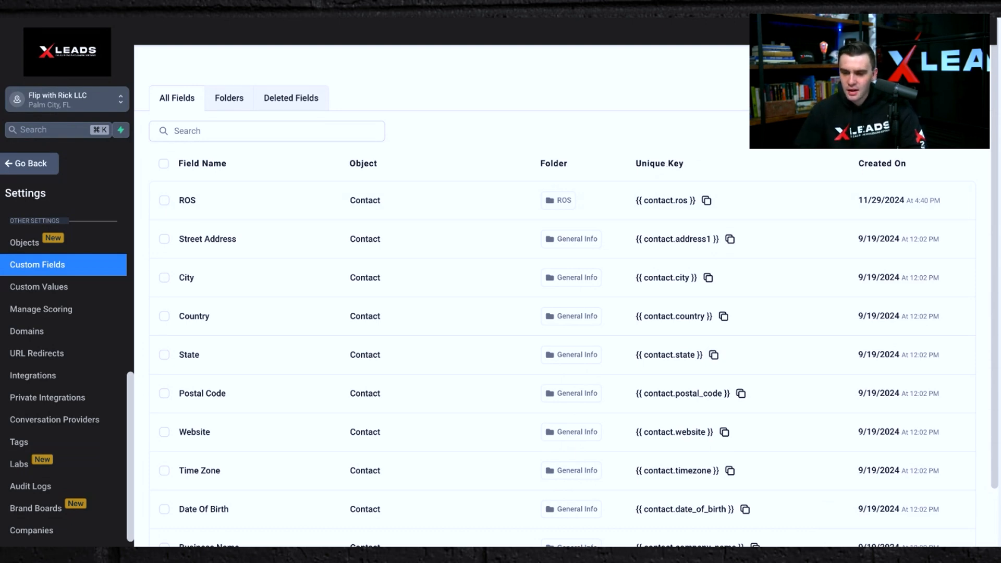
{"action": "left_click", "coordinate": [943, 66]}
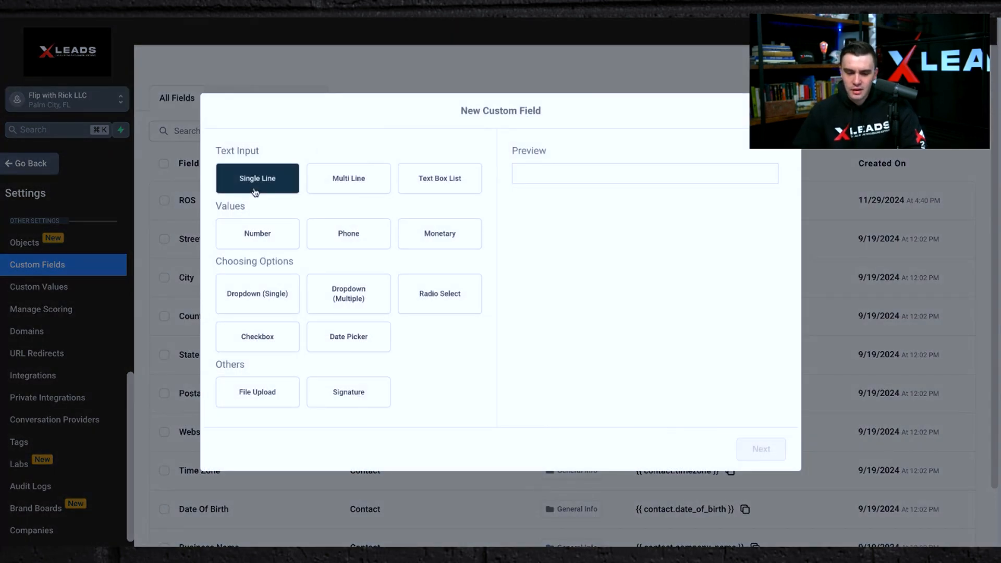
{"action": "left_click", "coordinate": [255, 243]}
{"action": "left_click", "coordinate": [261, 191]}
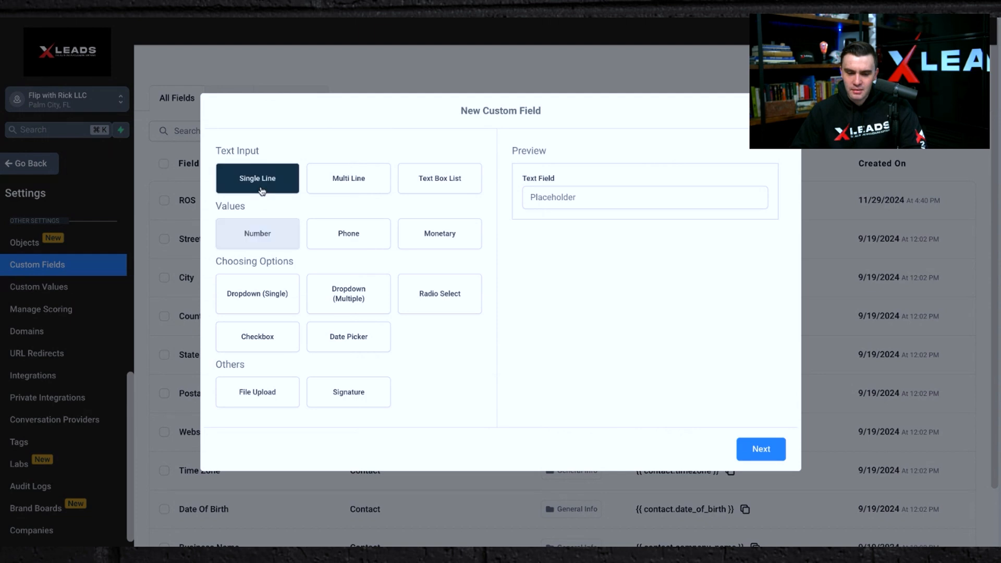
{"action": "left_click", "coordinate": [252, 231]}
{"action": "left_click", "coordinate": [255, 189]}
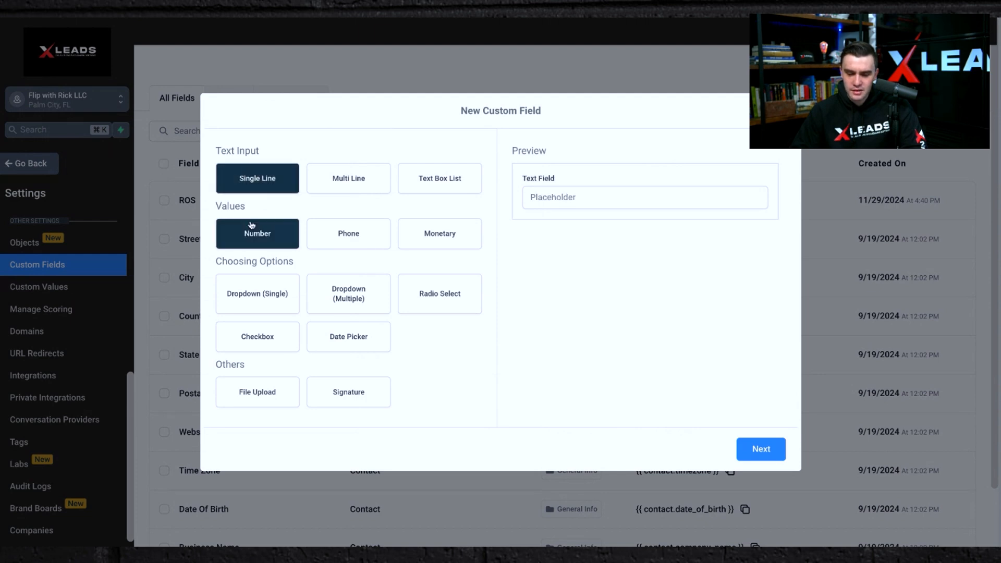
{"action": "left_click", "coordinate": [252, 225]}
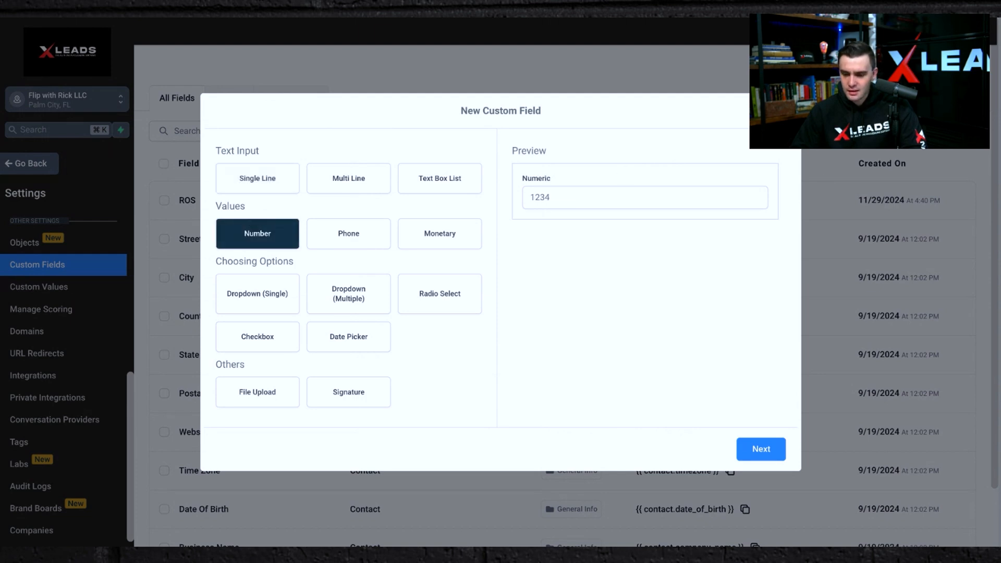
{"action": "left_click", "coordinate": [781, 111]}
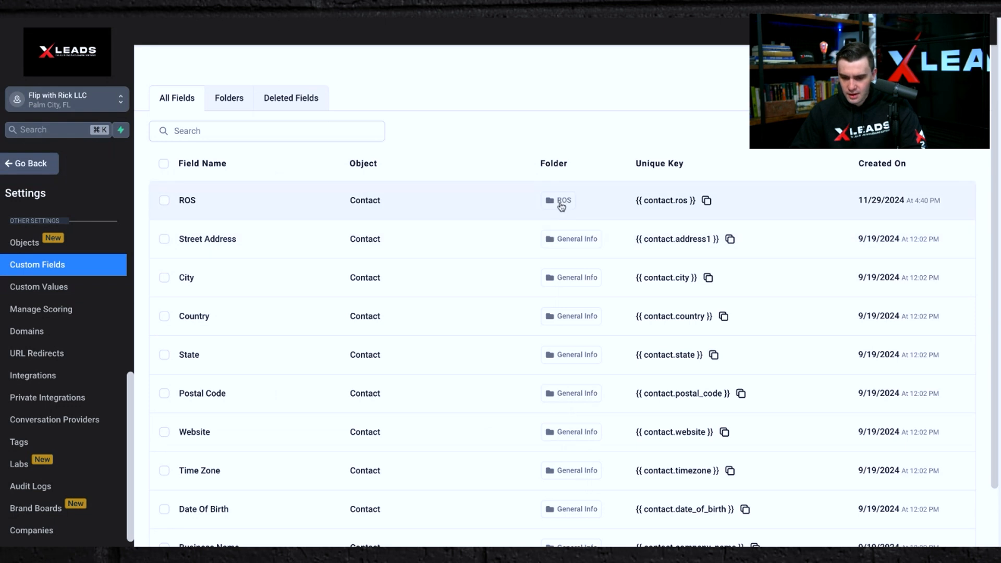
Filter the custom fields to the ROS folder and start a new Number field named ROS OFFER (DELETE).
{"action": "left_click", "coordinate": [562, 204]}
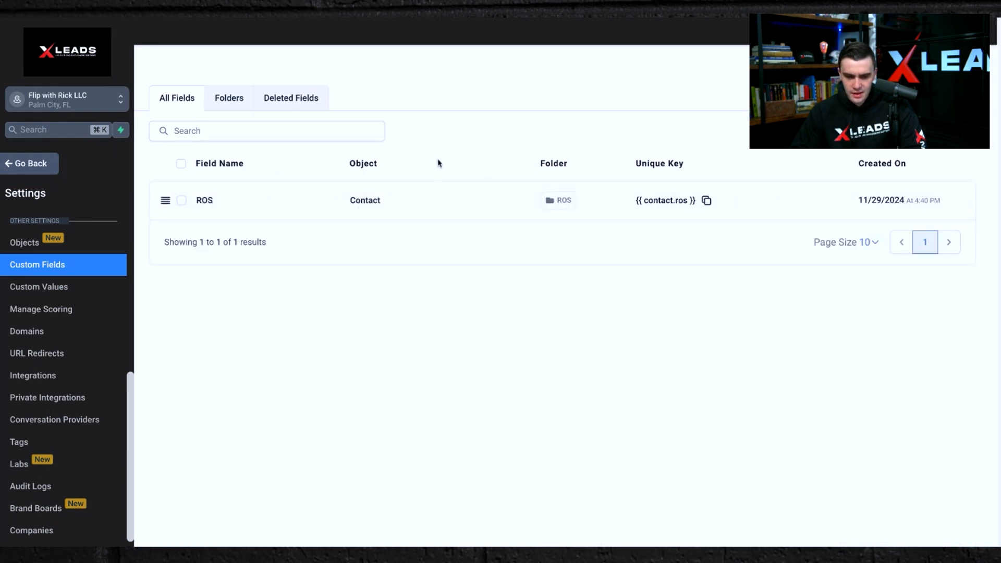
{"action": "left_click", "coordinate": [945, 66]}
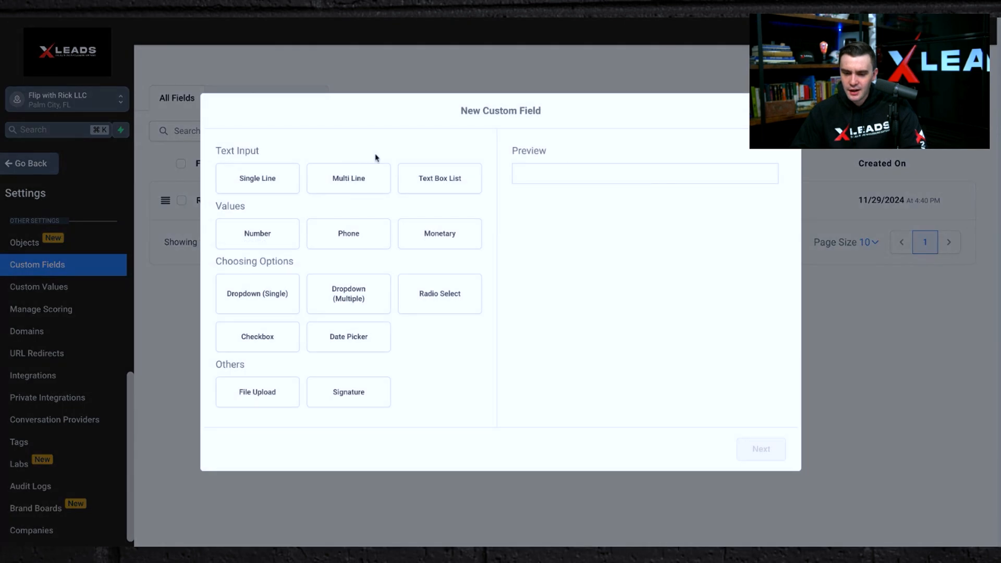
{"action": "left_click", "coordinate": [233, 234]}
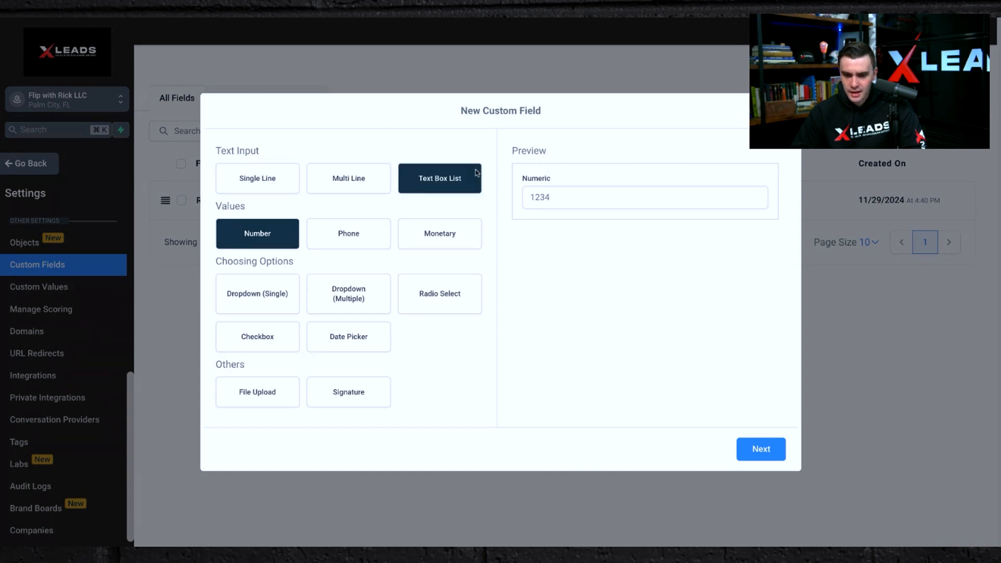
{"action": "left_click", "coordinate": [761, 450]}
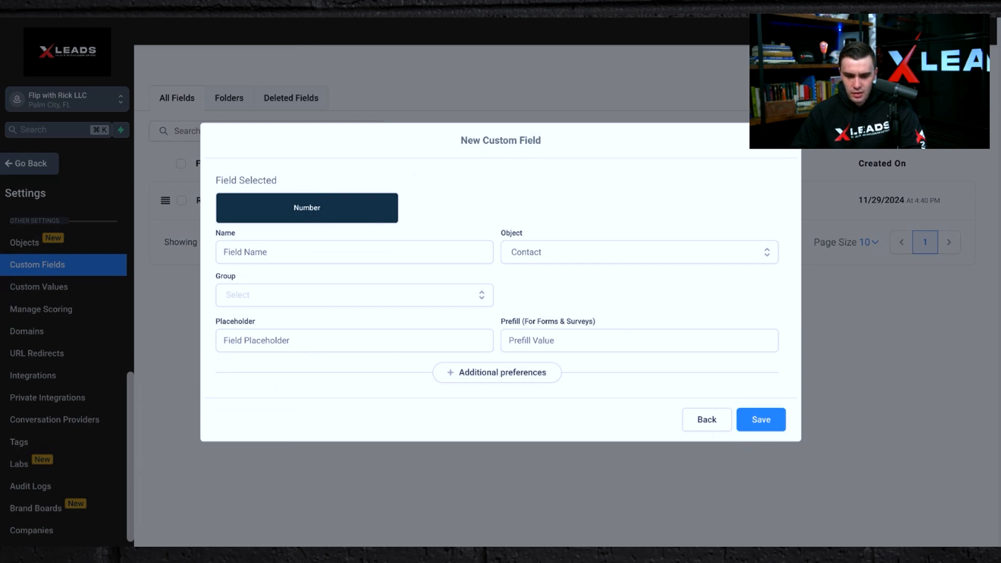
{"action": "left_click", "coordinate": [330, 255]}
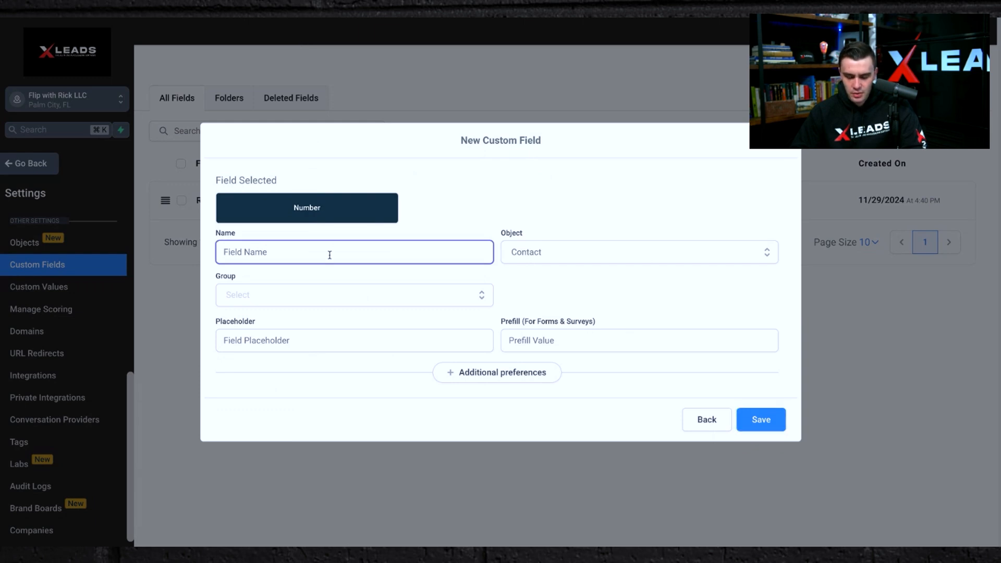
{"action": "type", "text": "ROS OFFER"}
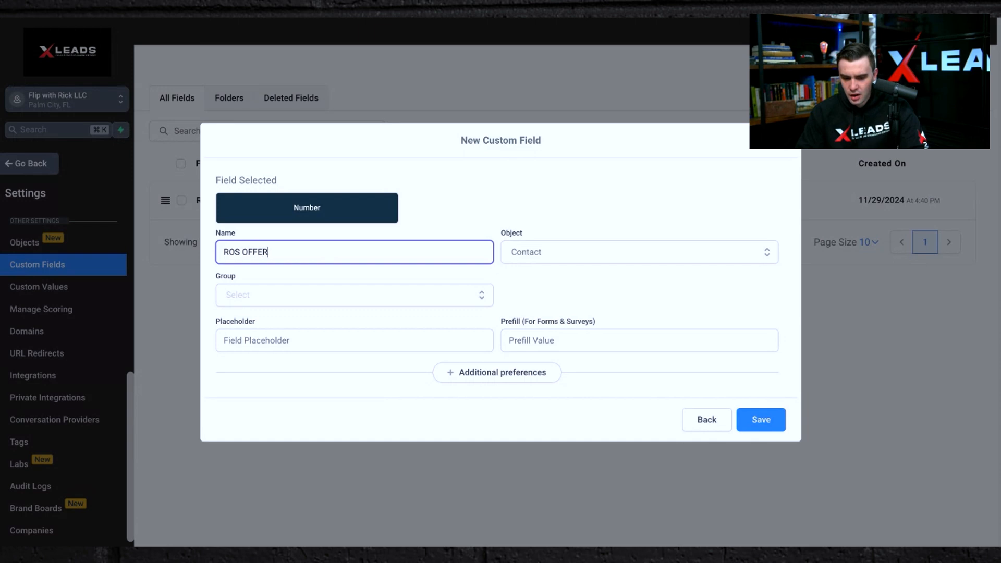
{"action": "type", "text": " (DELETE"}
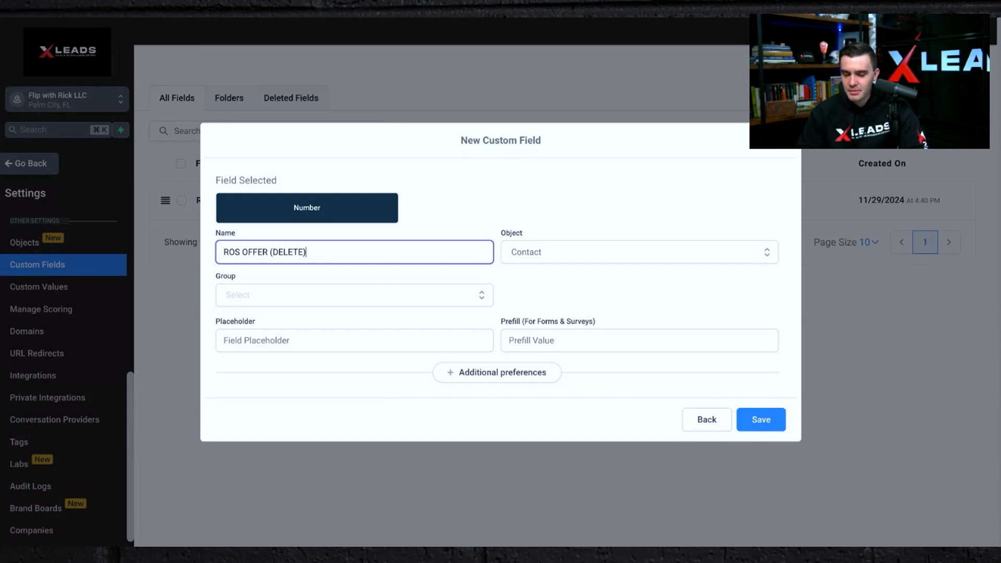
Set the new field's object to Contact, its group to ROS, and its placeholder to CALL US FOR OFFER.
{"action": "left_click", "coordinate": [557, 260]}
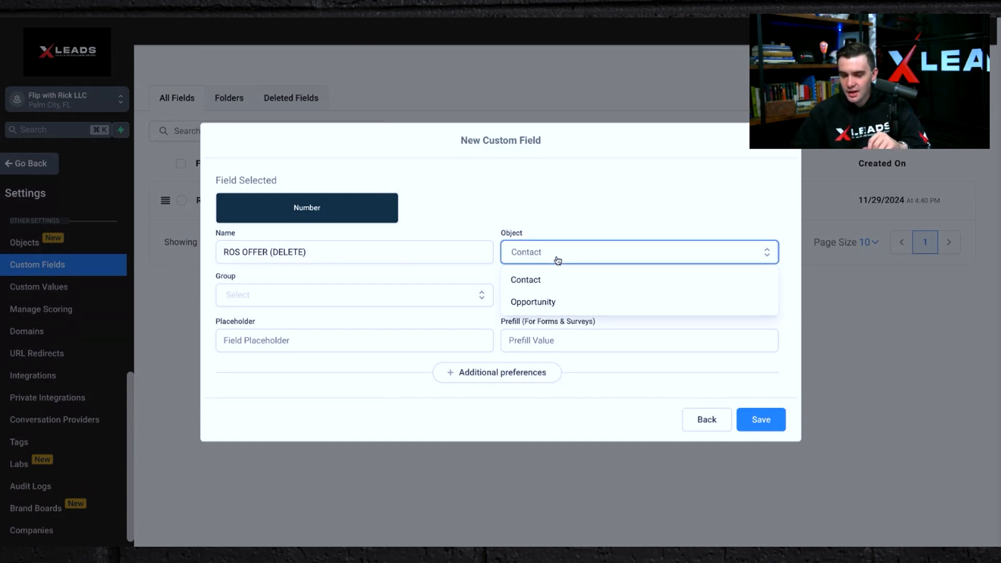
{"action": "left_click", "coordinate": [546, 283]}
{"action": "left_click", "coordinate": [457, 297]}
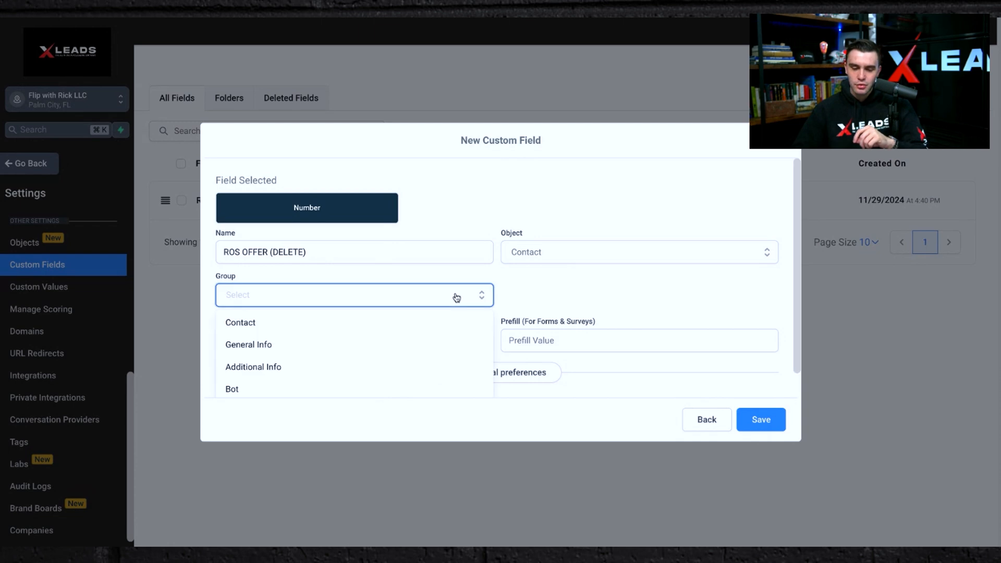
{"action": "scroll", "coordinate": [360, 345], "scroll_direction": "down", "scroll_amount": 1}
{"action": "left_click", "coordinate": [287, 385]}
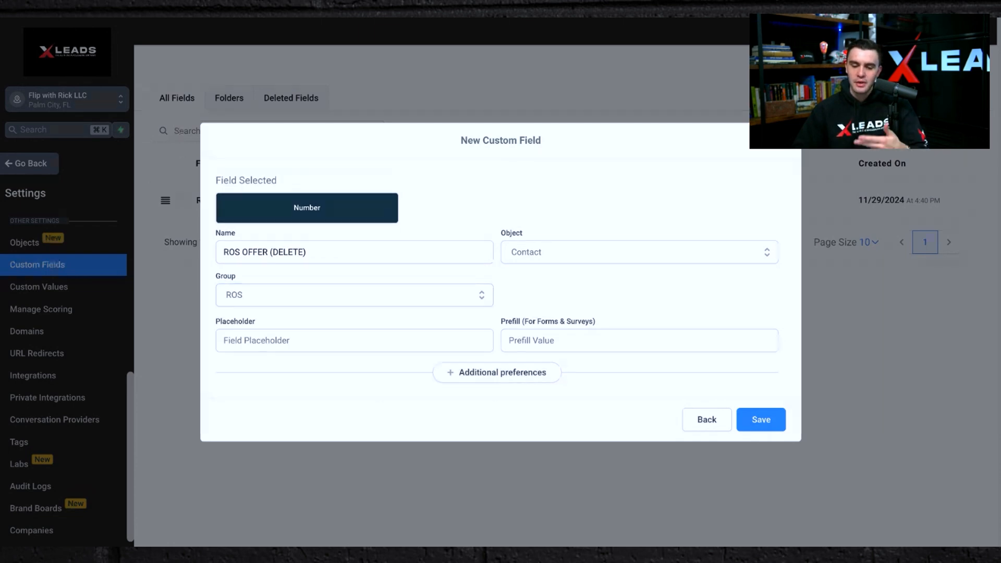
{"action": "left_click", "coordinate": [279, 339]}
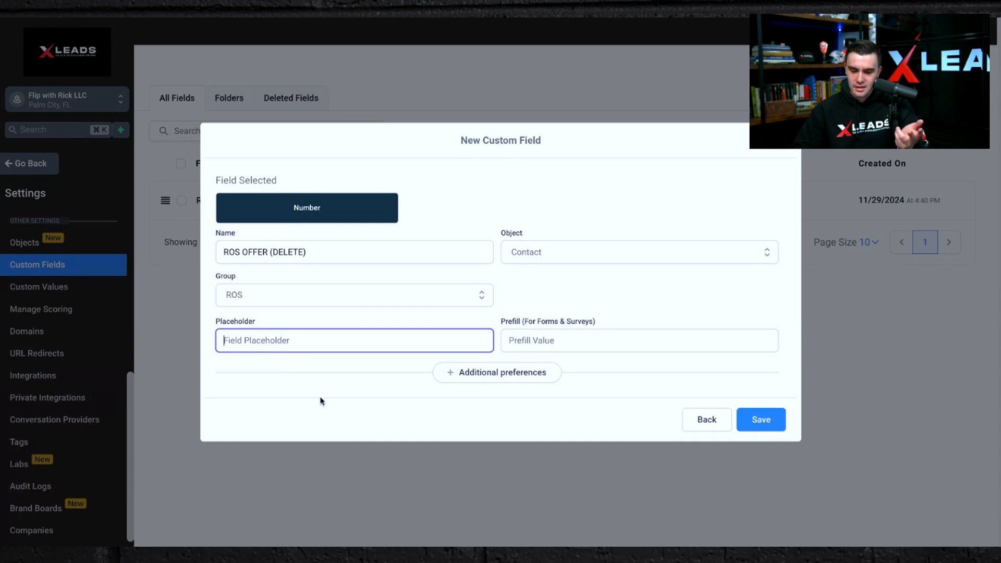
{"action": "type", "text": "CALL US"}
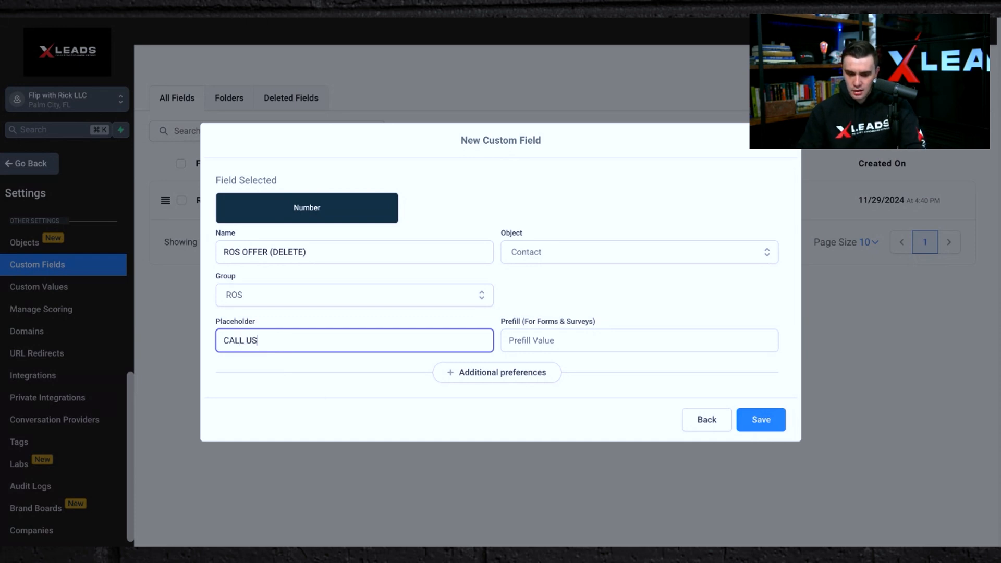
{"action": "type", "text": " FOR OFFER"}
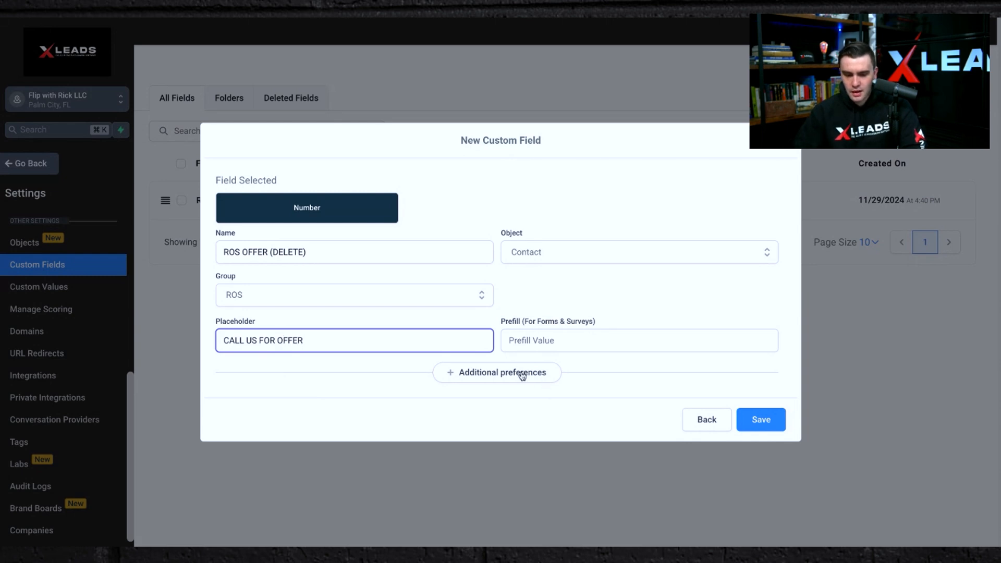
Open the field's additional preferences to check its unique key, then save the new custom field.
{"action": "left_click", "coordinate": [484, 372]}
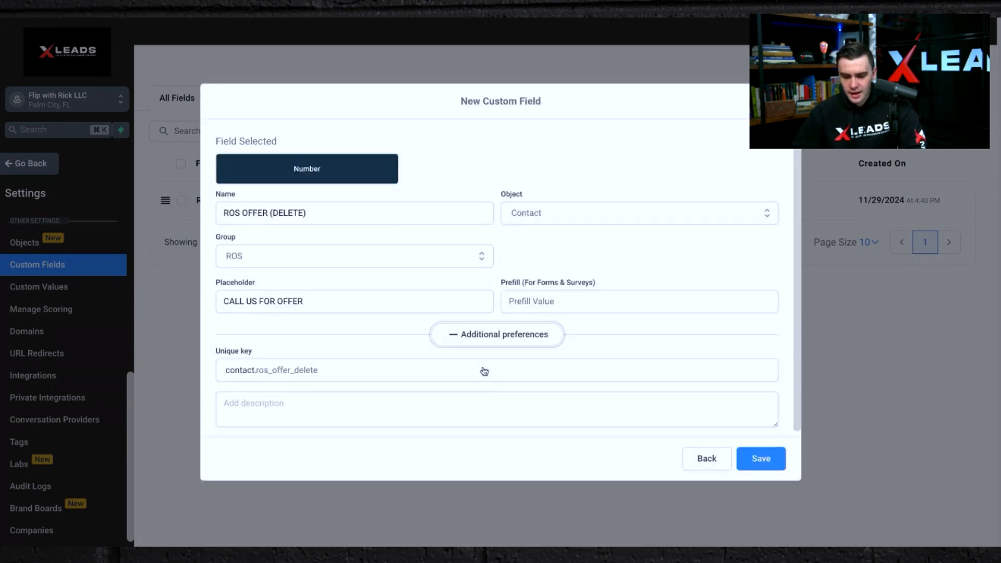
{"action": "left_click", "coordinate": [309, 373]}
{"action": "left_click", "coordinate": [297, 341]}
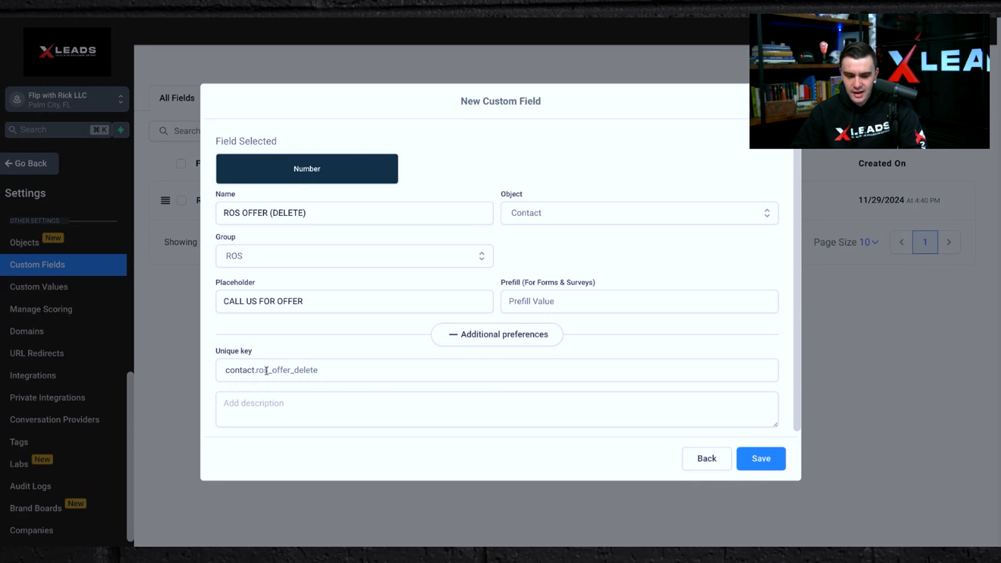
{"action": "left_click", "coordinate": [768, 461]}
{"action": "left_click", "coordinate": [768, 460]}
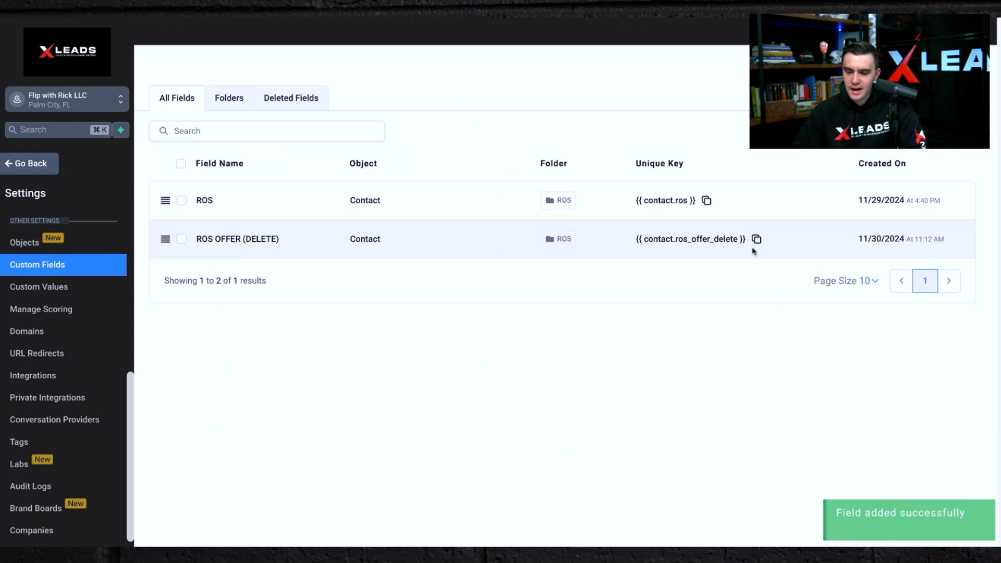
Copy the new field's unique key and paste it into the Rapid Offer System custom value, closing without updating.
{"action": "left_click", "coordinate": [757, 240]}
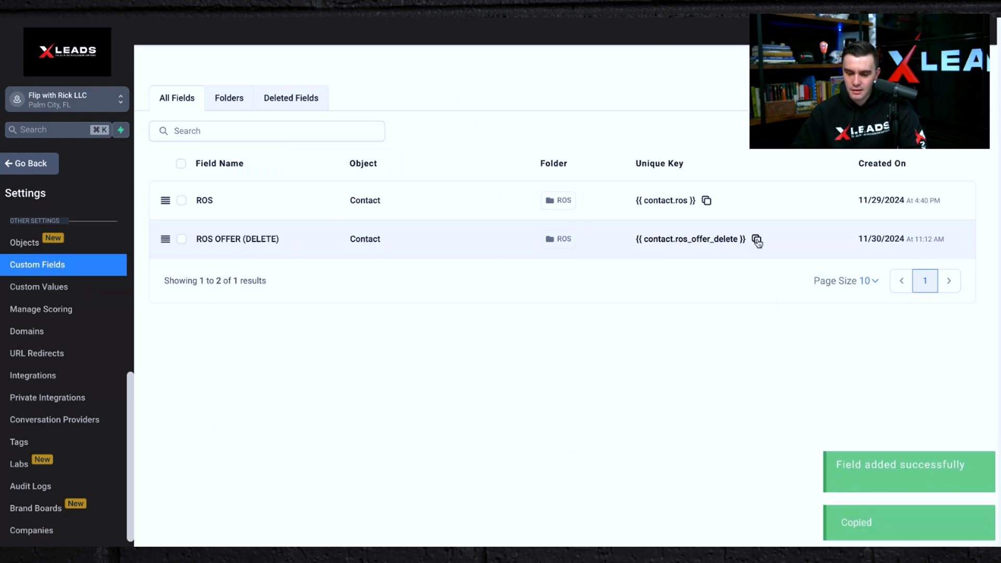
{"action": "left_click", "coordinate": [54, 295]}
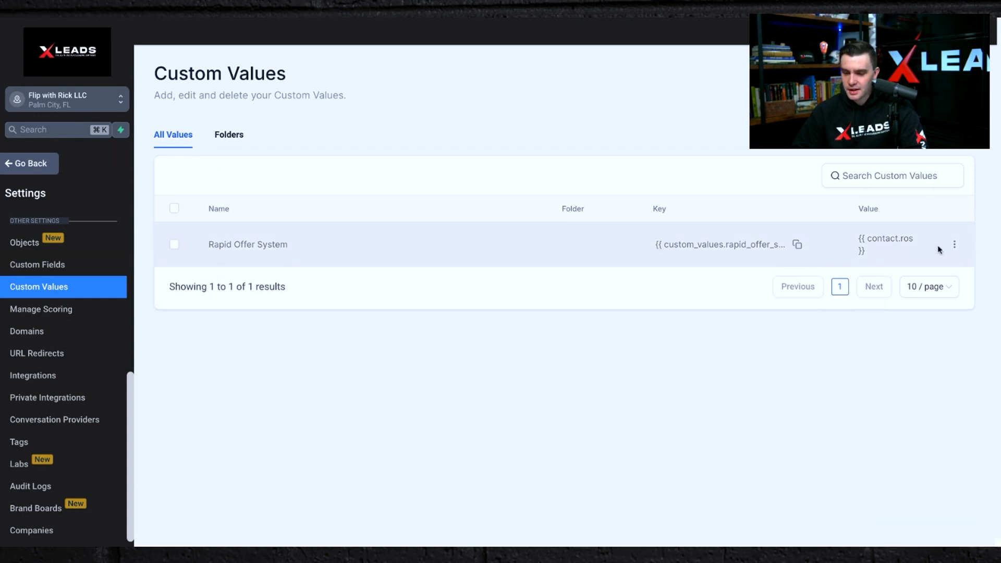
{"action": "left_click", "coordinate": [958, 245]}
{"action": "left_click", "coordinate": [908, 204]}
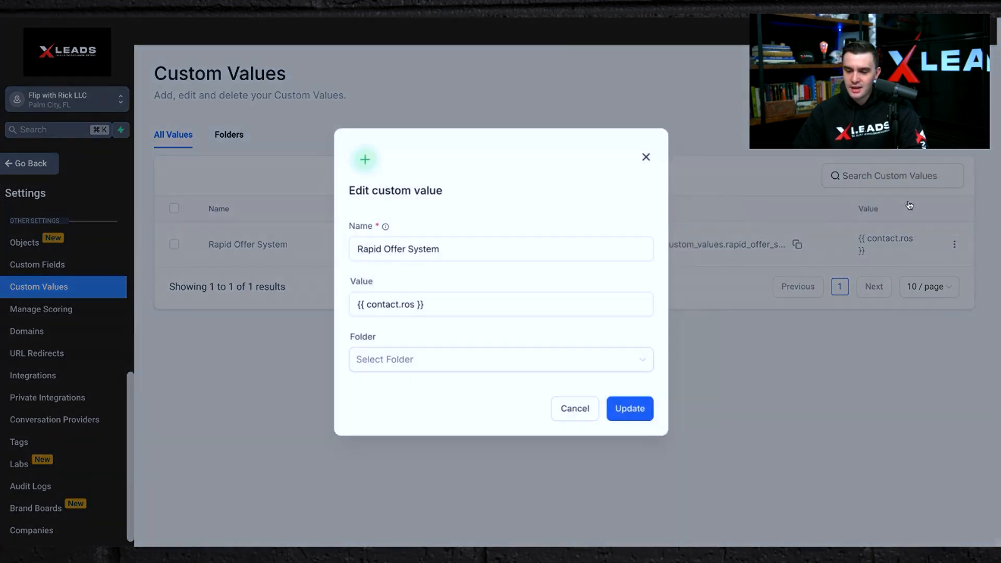
{"action": "triple_click", "coordinate": [432, 298]}
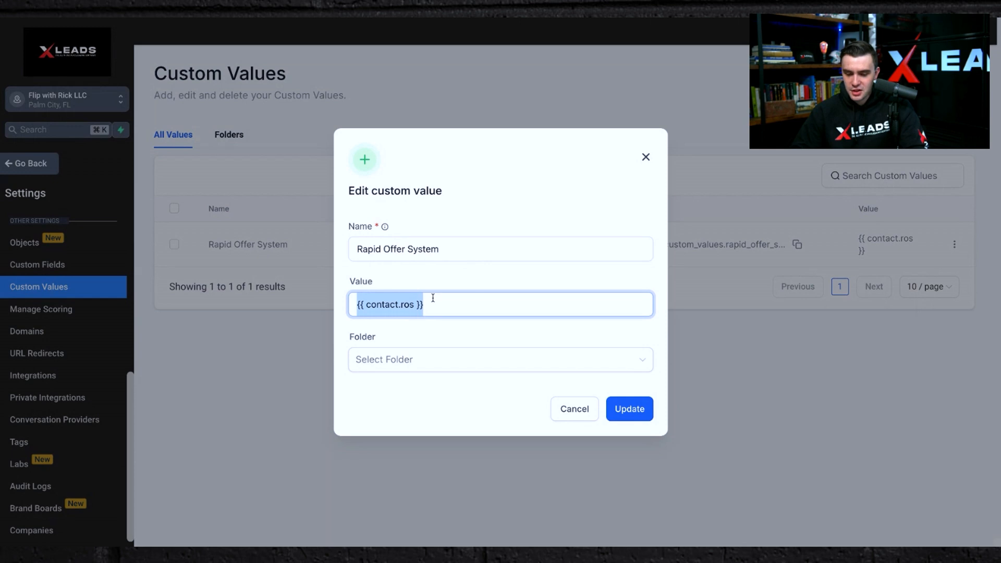
{"action": "key", "text": "ctrl+v"}
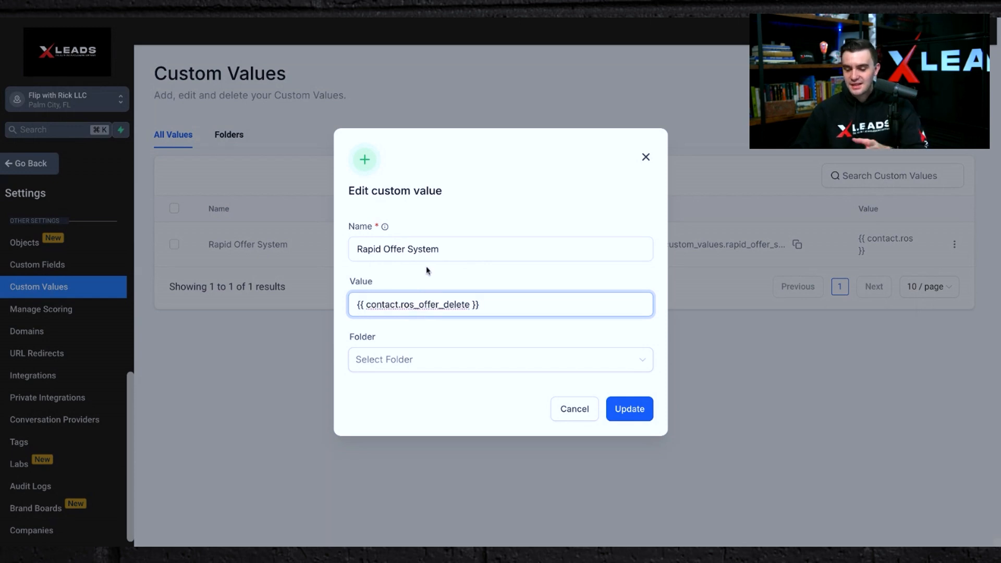
{"action": "left_click", "coordinate": [173, 17]}
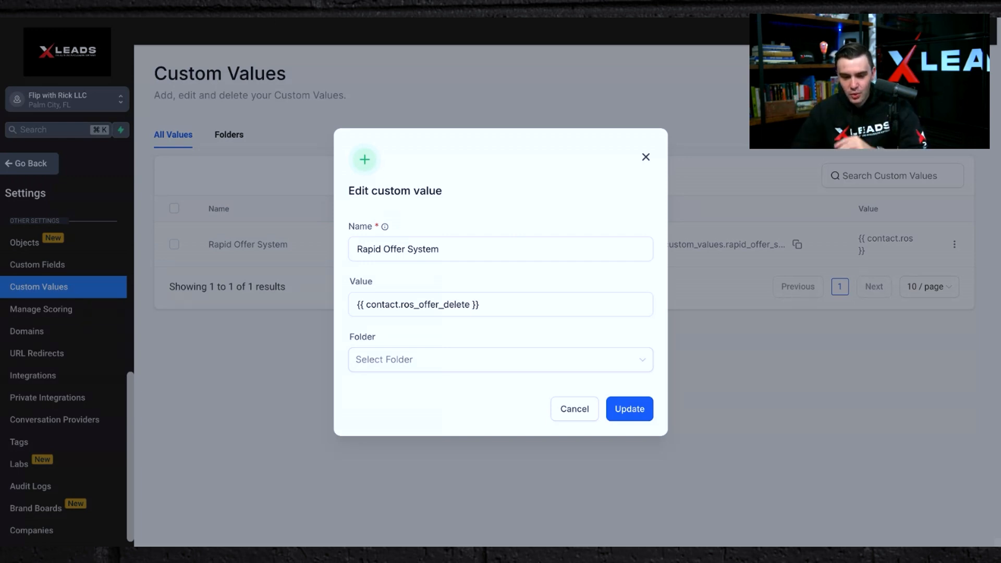
{"action": "left_click", "coordinate": [647, 158]}
Delete the ROS OFFER (DELETE) custom field from the Custom Fields list.
{"action": "left_click", "coordinate": [67, 271]}
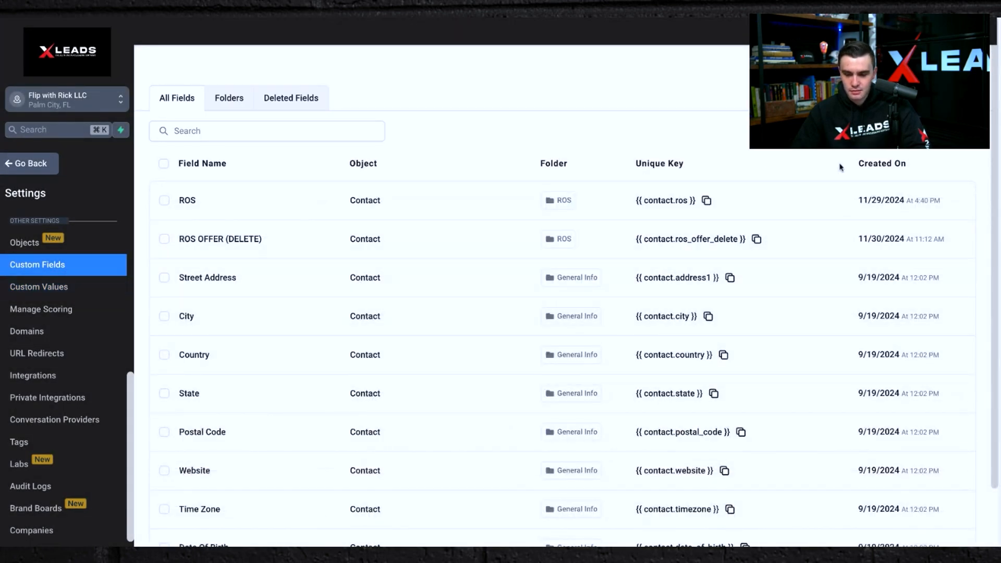
{"action": "left_click", "coordinate": [165, 241]}
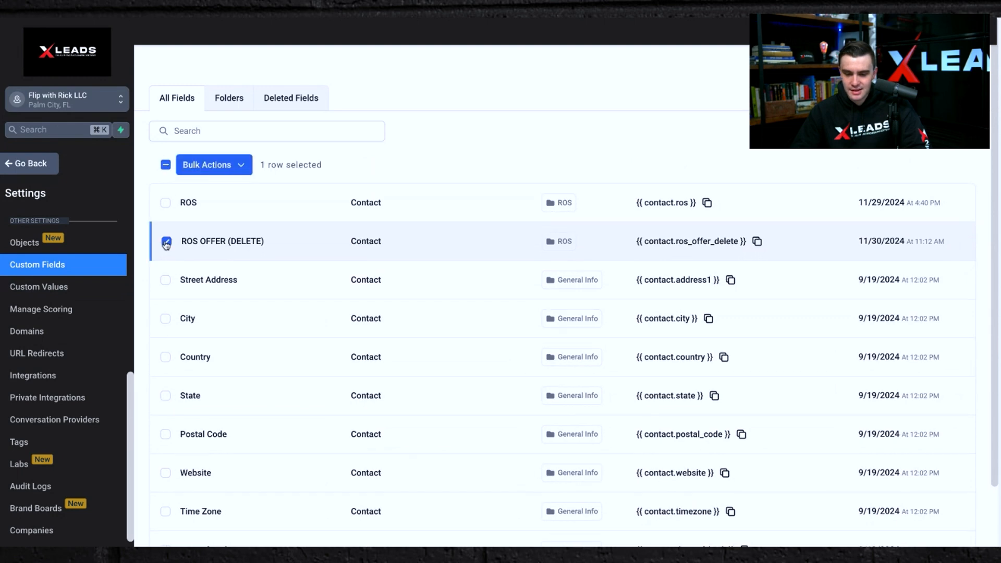
{"action": "left_click", "coordinate": [224, 168]}
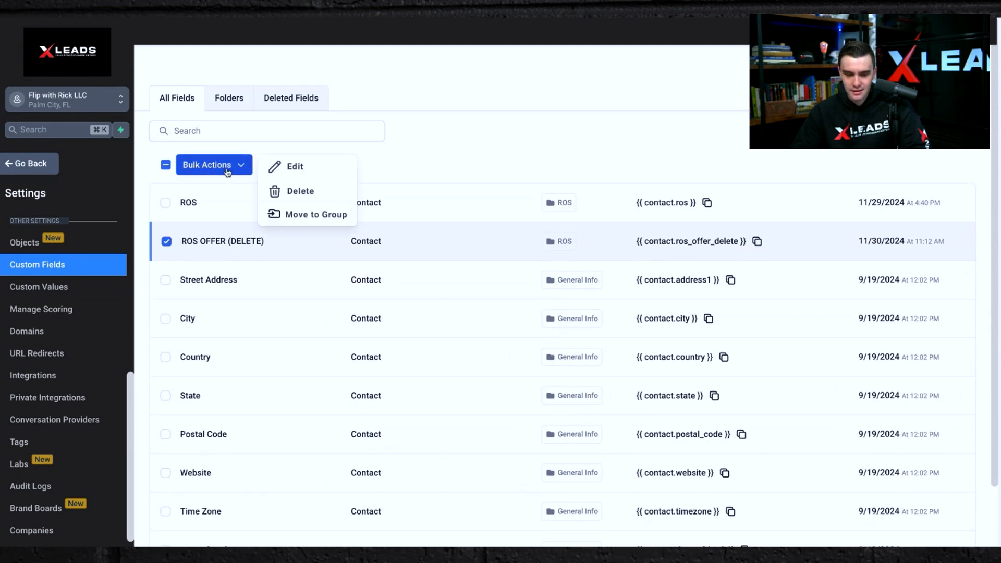
{"action": "left_click", "coordinate": [301, 192]}
{"action": "left_click", "coordinate": [696, 123]}
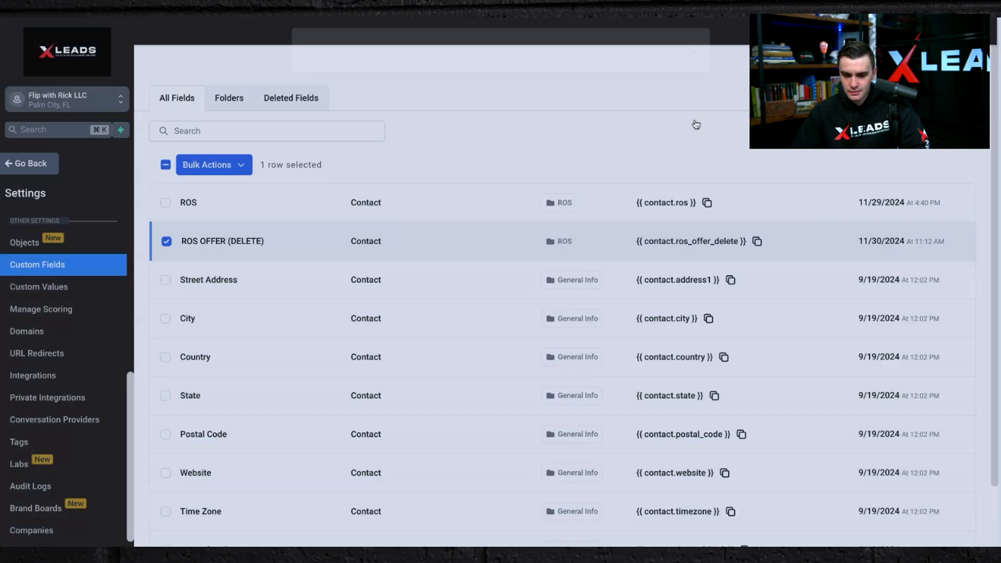
{"action": "left_click", "coordinate": [943, 68]}
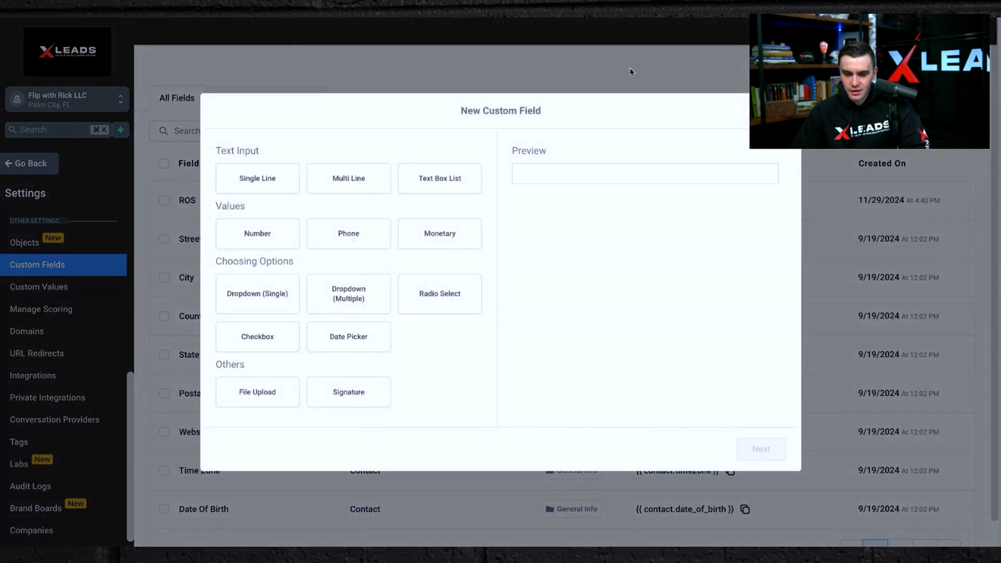
{"action": "left_click", "coordinate": [260, 234]}
{"action": "left_click", "coordinate": [759, 449]}
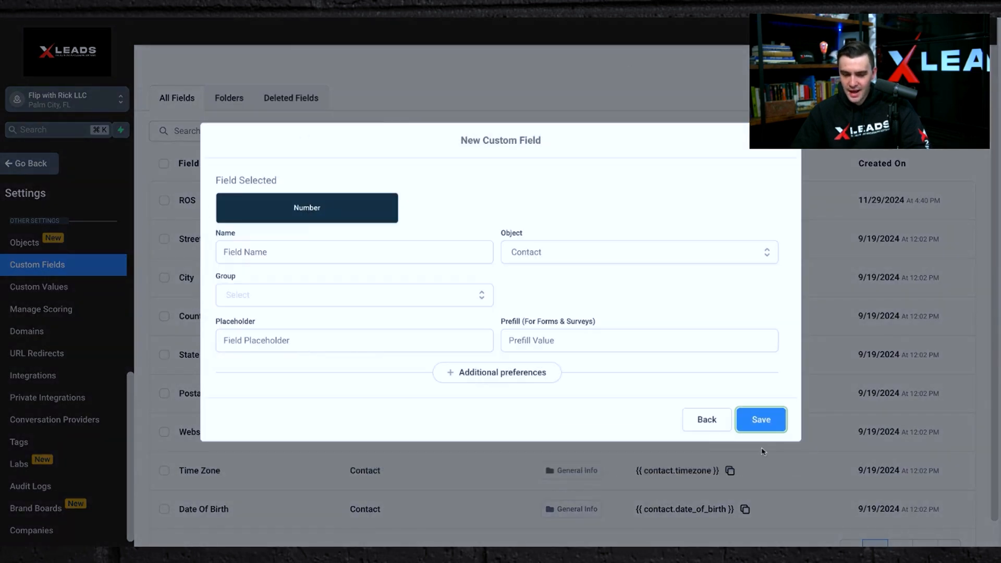
{"action": "left_click", "coordinate": [318, 250]}
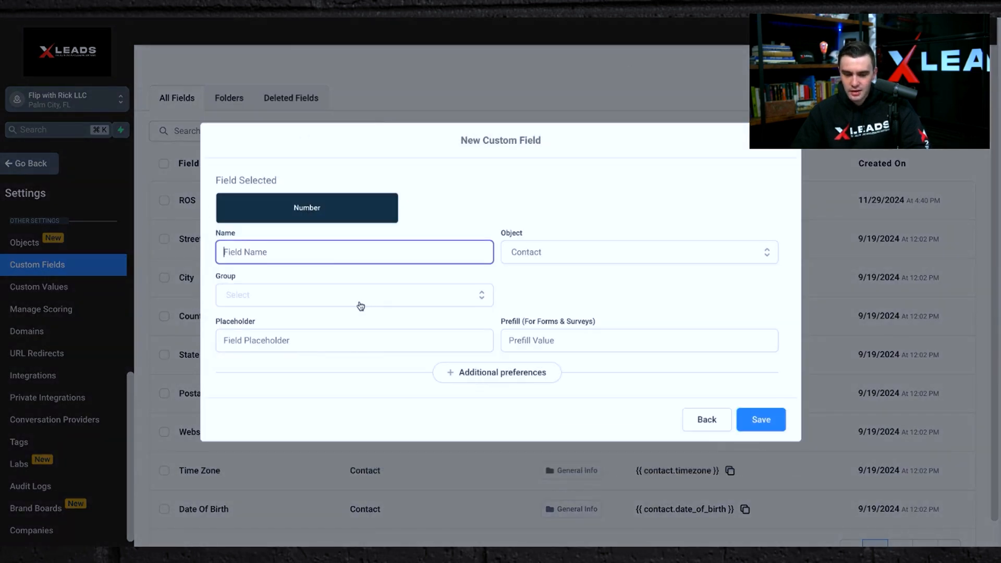
{"action": "left_click", "coordinate": [360, 302]}
{"action": "left_click", "coordinate": [292, 238]}
{"action": "type", "text": "TEST"}
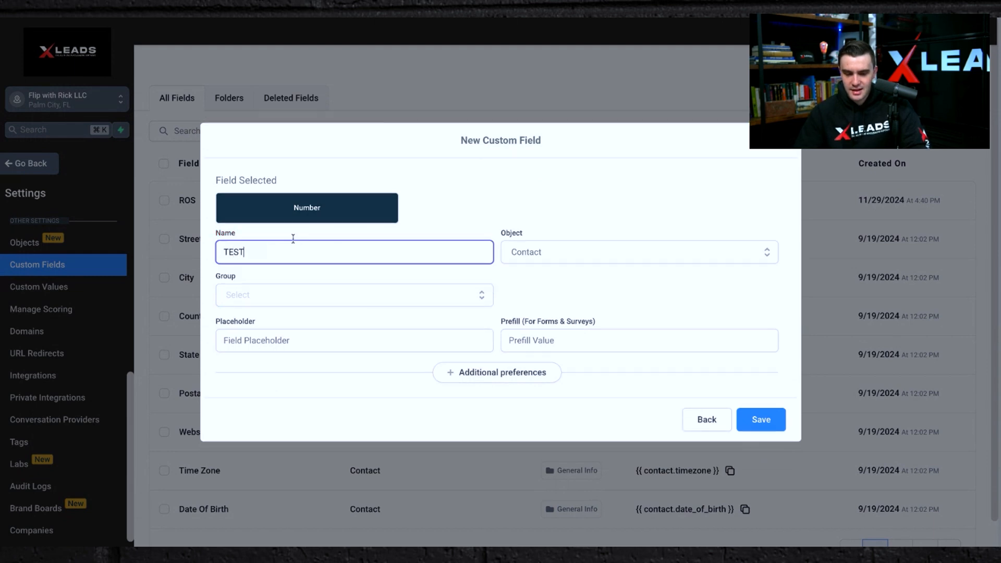
{"action": "left_click", "coordinate": [292, 295]}
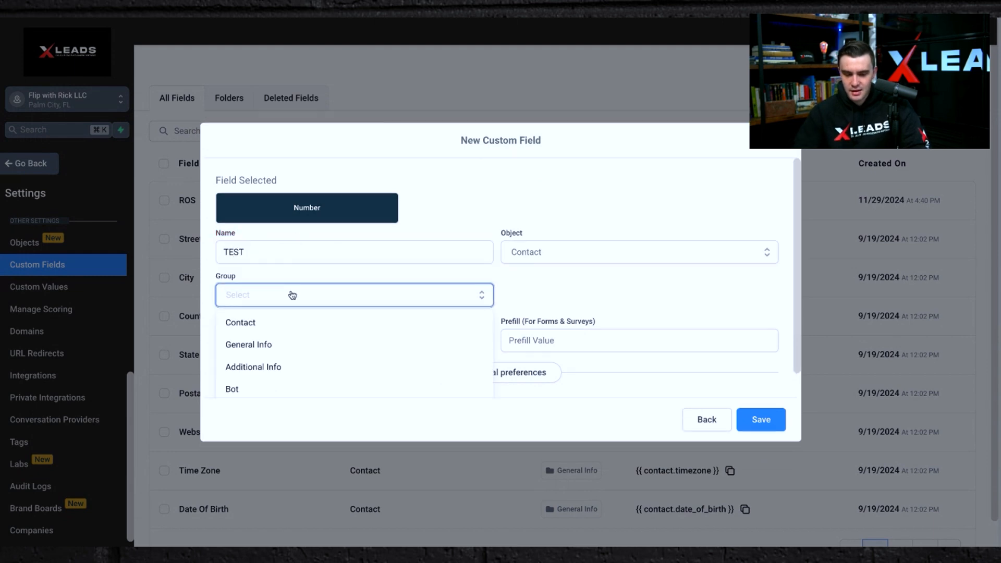
{"action": "left_click", "coordinate": [785, 149]}
Open the custom field folders list and inspect the new folder dialog without saving.
{"action": "left_click", "coordinate": [236, 101]}
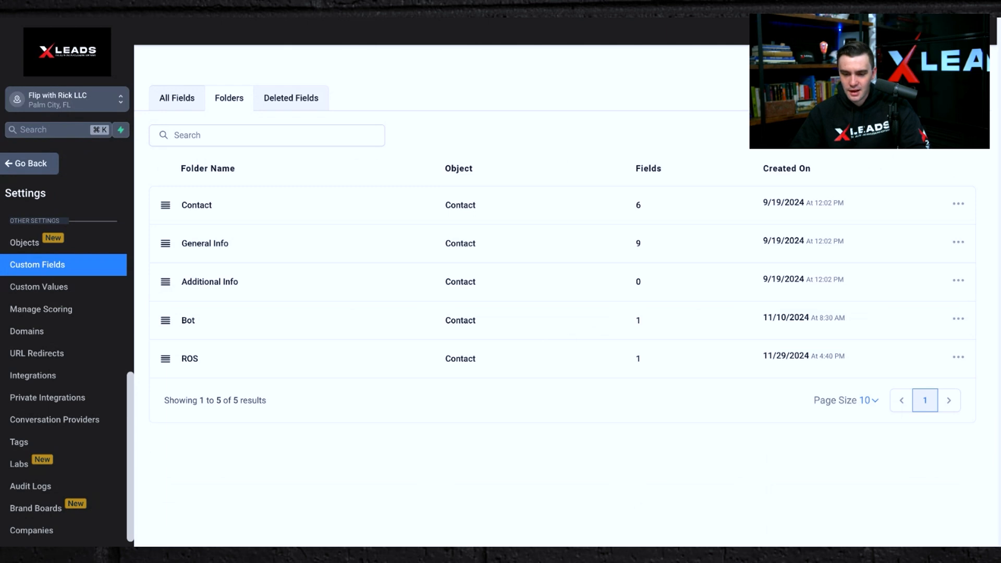
{"action": "left_click", "coordinate": [874, 67]}
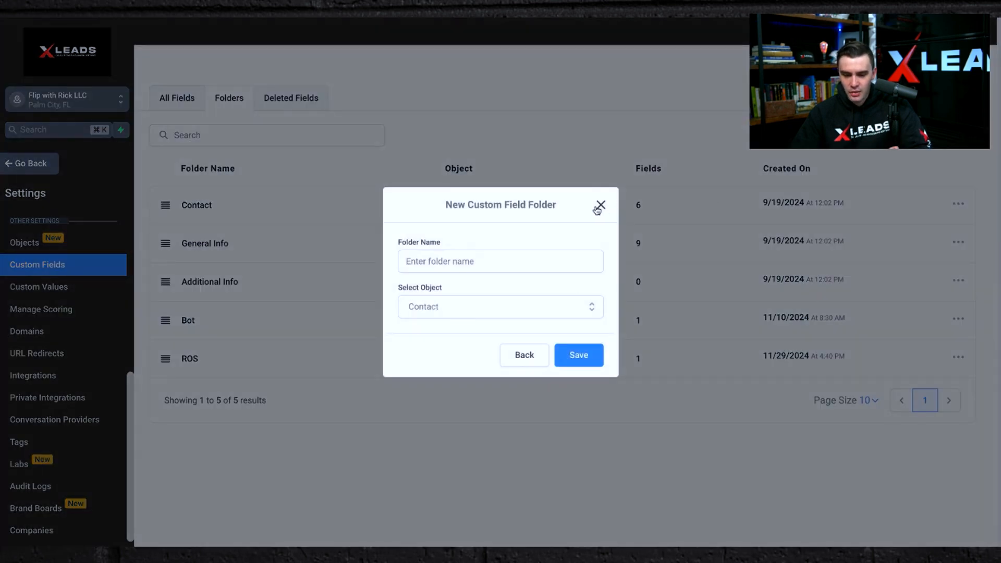
{"action": "left_click", "coordinate": [599, 208]}
{"action": "left_click", "coordinate": [873, 67]}
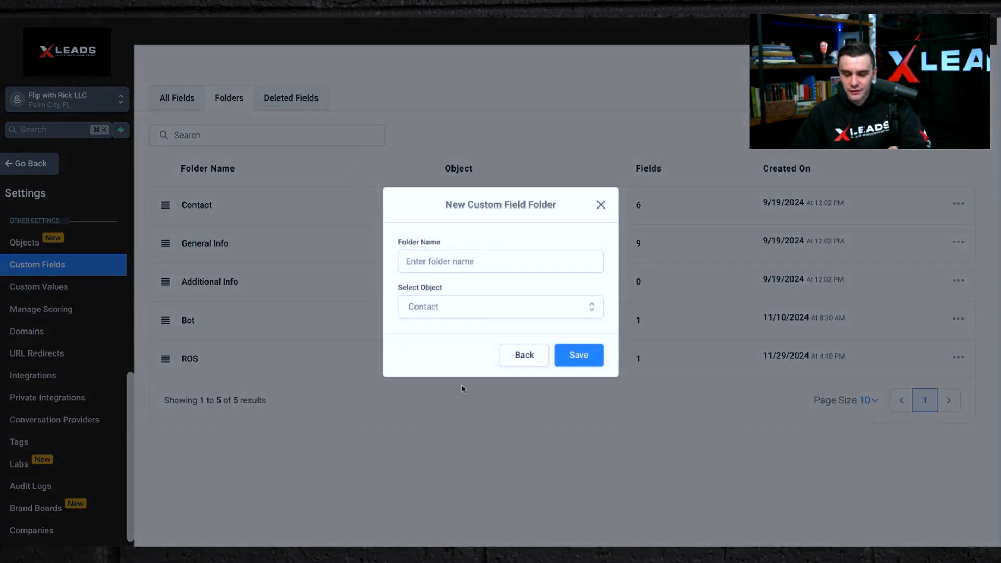
{"action": "left_click", "coordinate": [432, 309]}
{"action": "left_click", "coordinate": [600, 205]}
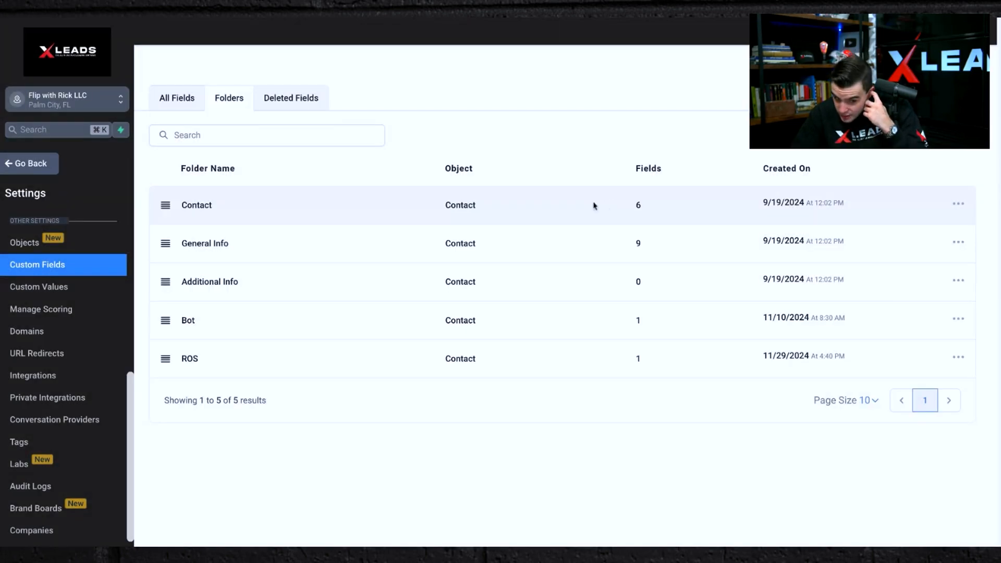
Return to the all fields list and copy the ROS custom field's unique key.
{"action": "left_click", "coordinate": [179, 99]}
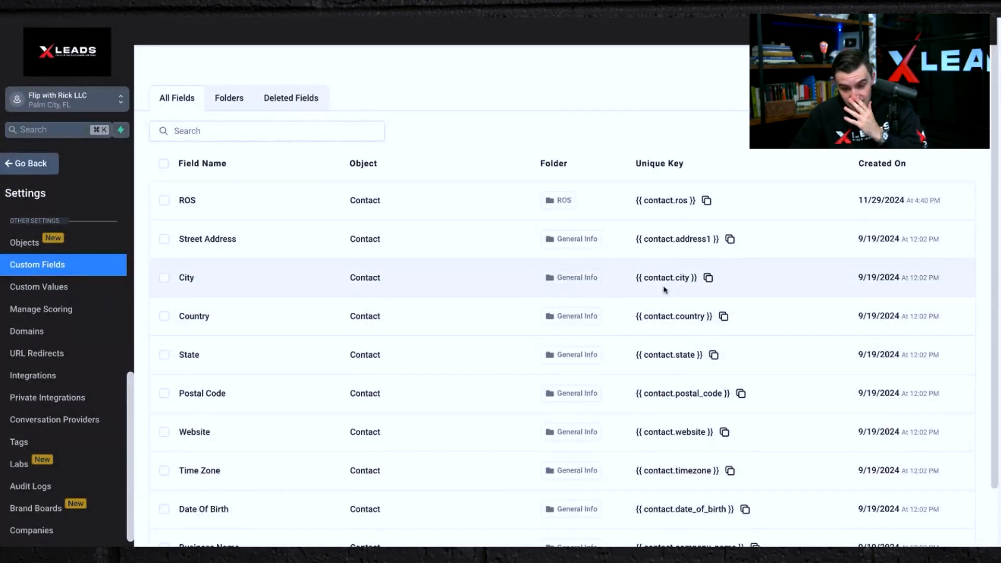
{"action": "left_click", "coordinate": [707, 201]}
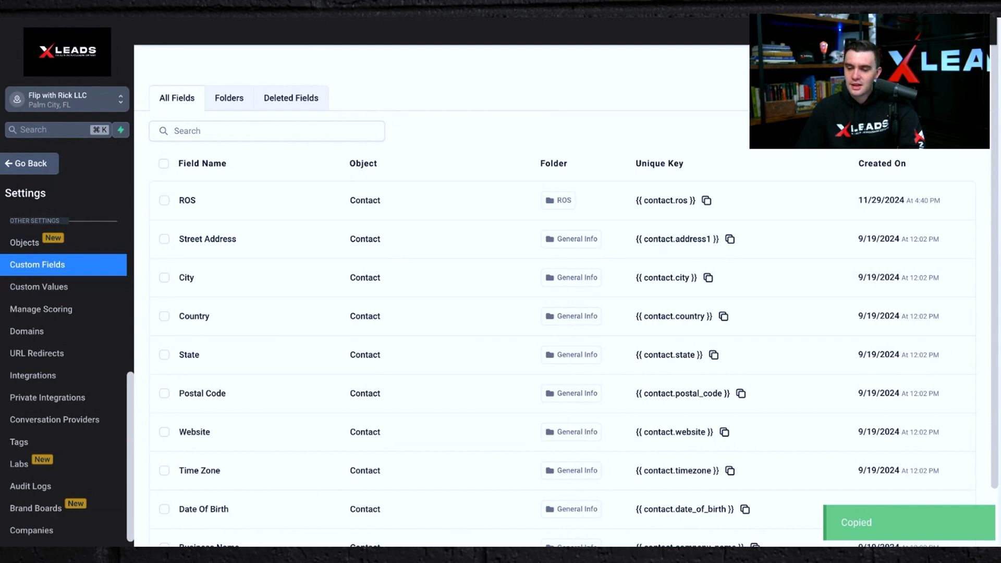
Start a new Number custom field named ROS OFFER on the Contact object.
{"action": "left_click", "coordinate": [933, 65]}
{"action": "left_click", "coordinate": [257, 233]}
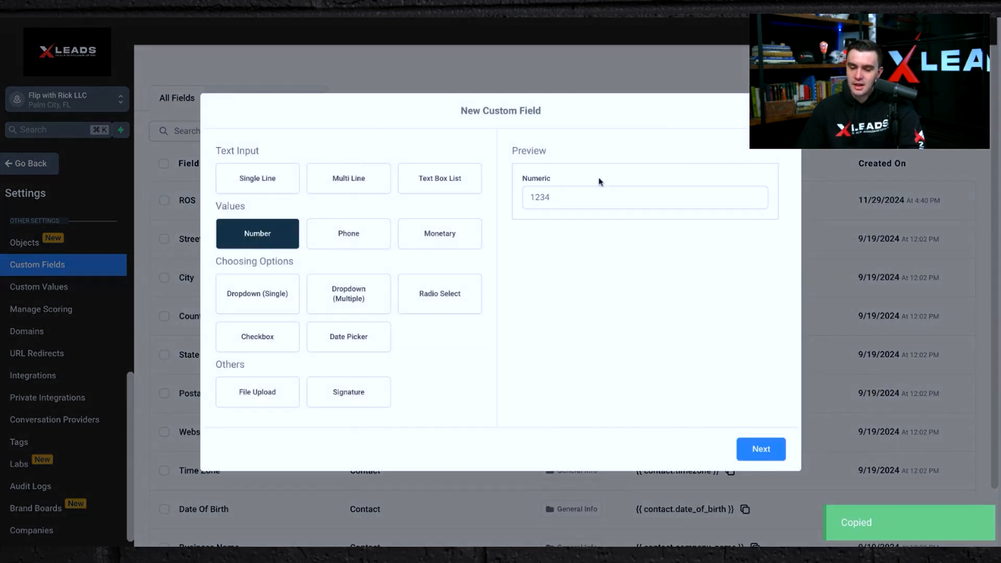
{"action": "left_click", "coordinate": [760, 450]}
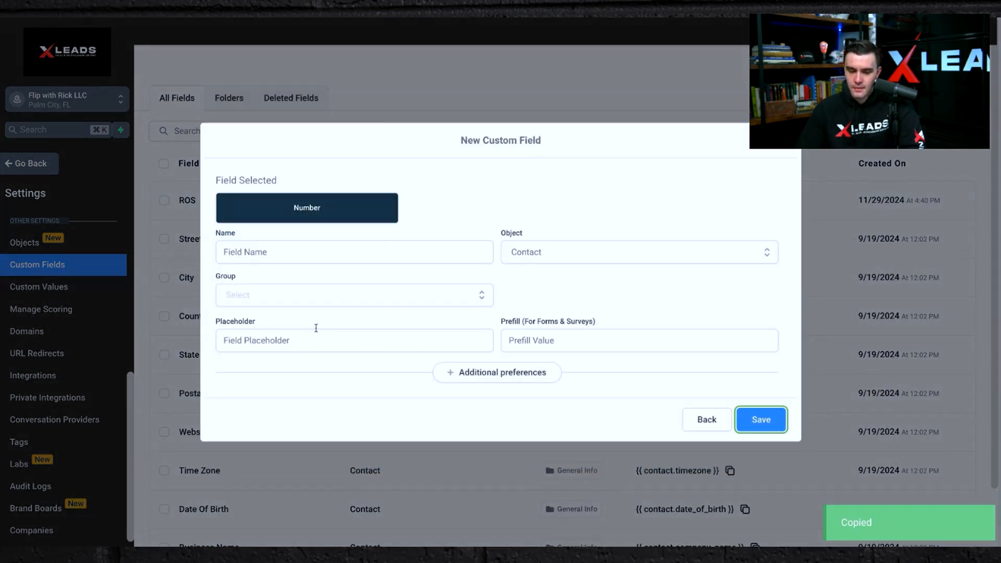
{"action": "left_click", "coordinate": [235, 252]}
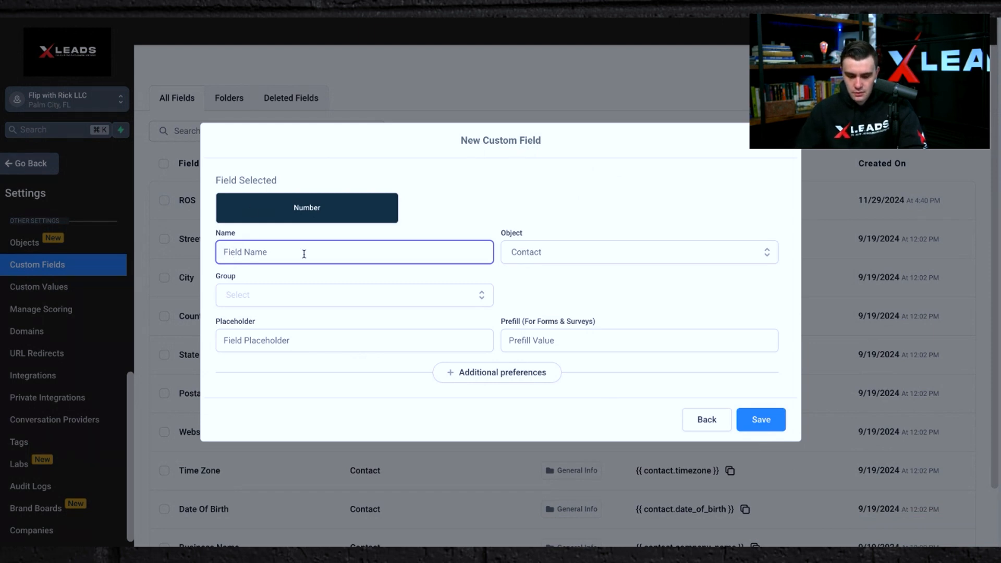
{"action": "type", "text": "ROS OFFER"}
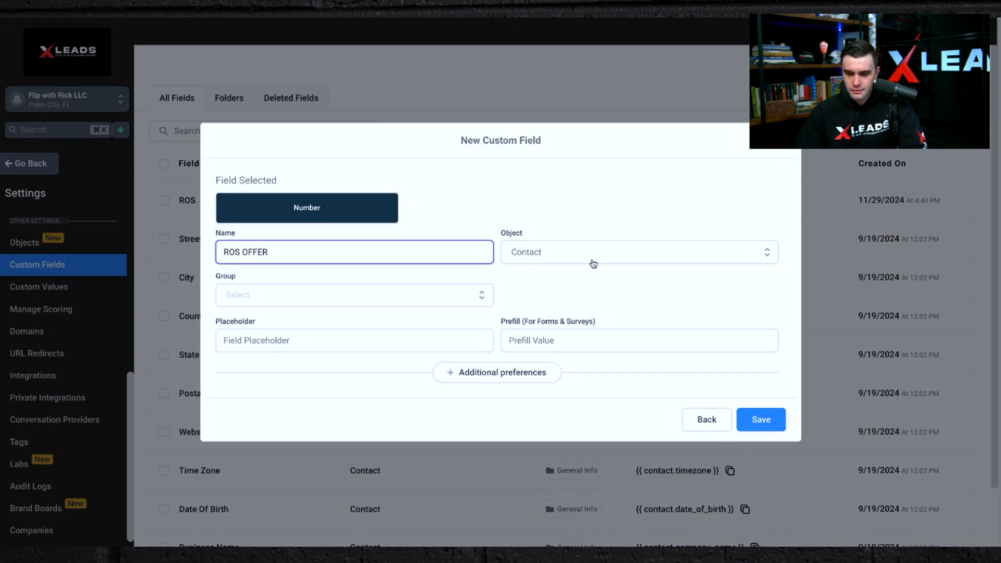
{"action": "left_click", "coordinate": [593, 263]}
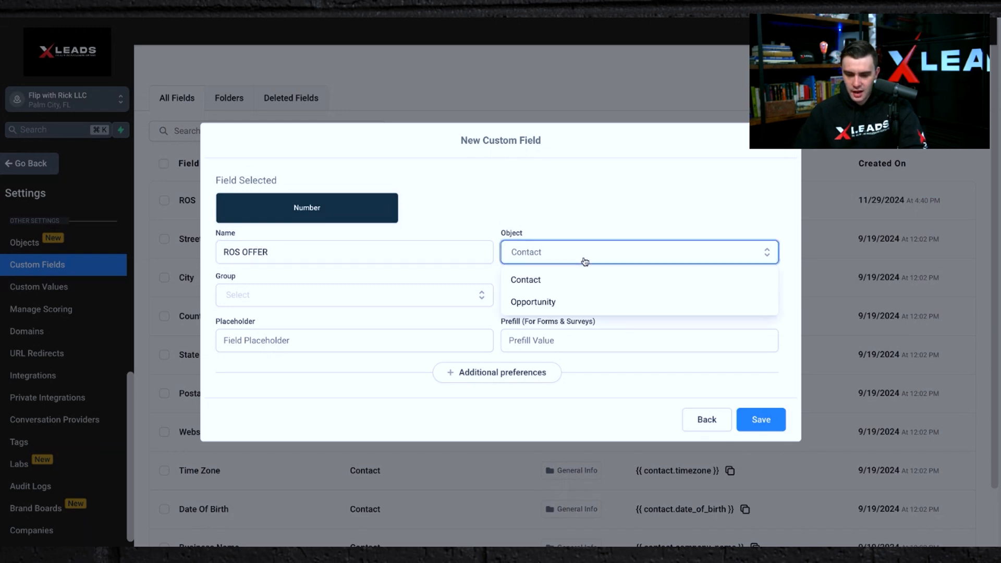
{"action": "left_click", "coordinate": [564, 282]}
Put the new field in the ROS group and set its placeholder to CALL US FOR CA$H OFFER.
{"action": "left_click", "coordinate": [357, 301]}
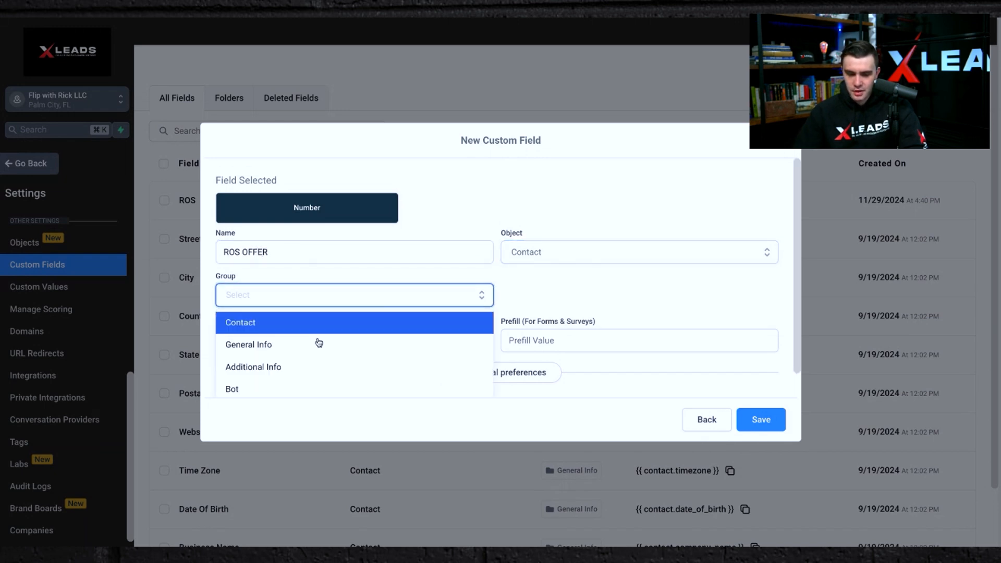
{"action": "scroll", "coordinate": [272, 384], "scroll_direction": "down", "scroll_amount": 1}
{"action": "left_click", "coordinate": [274, 385]}
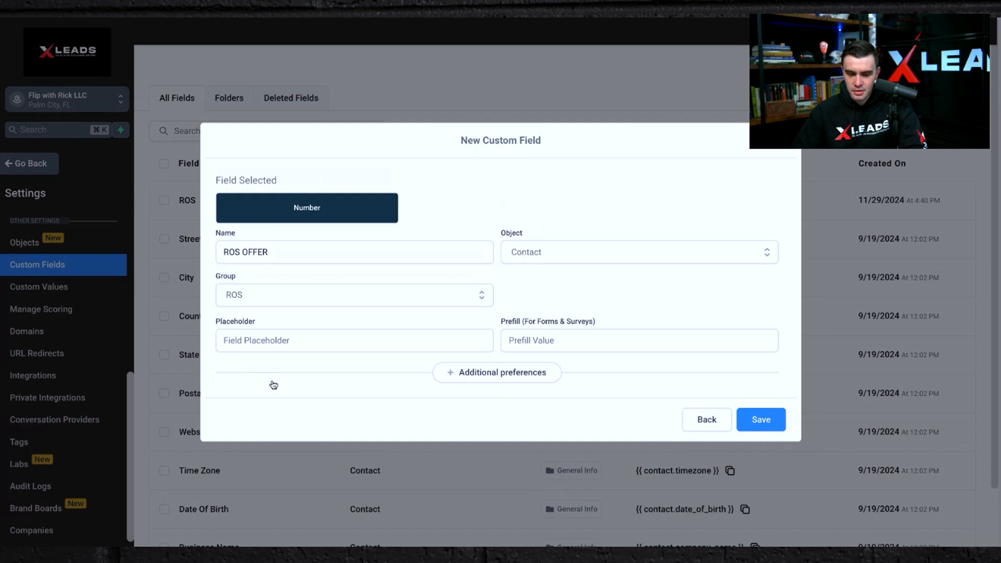
{"action": "left_click", "coordinate": [284, 339]}
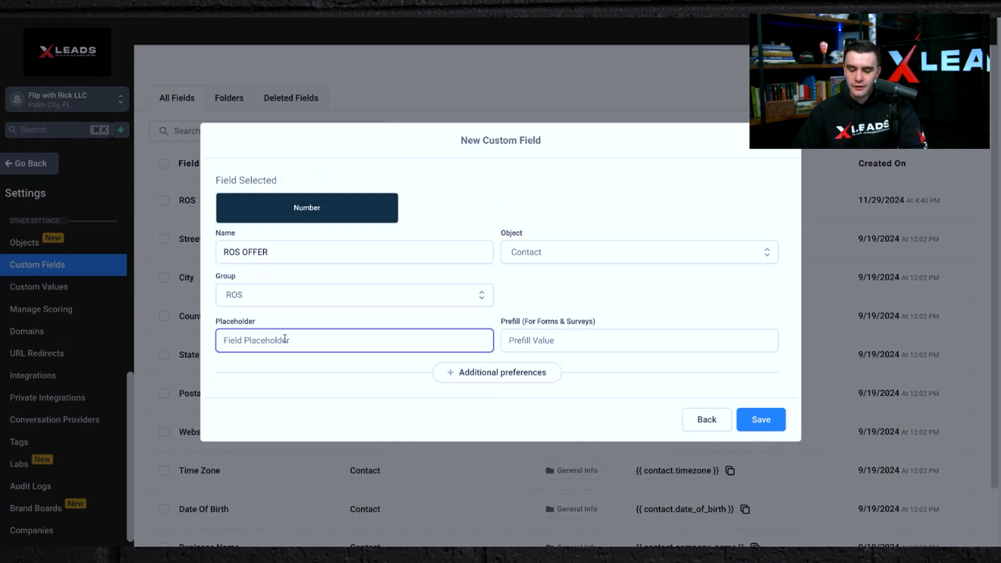
{"action": "type", "text": "CALL US FOR CASH OFFER"}
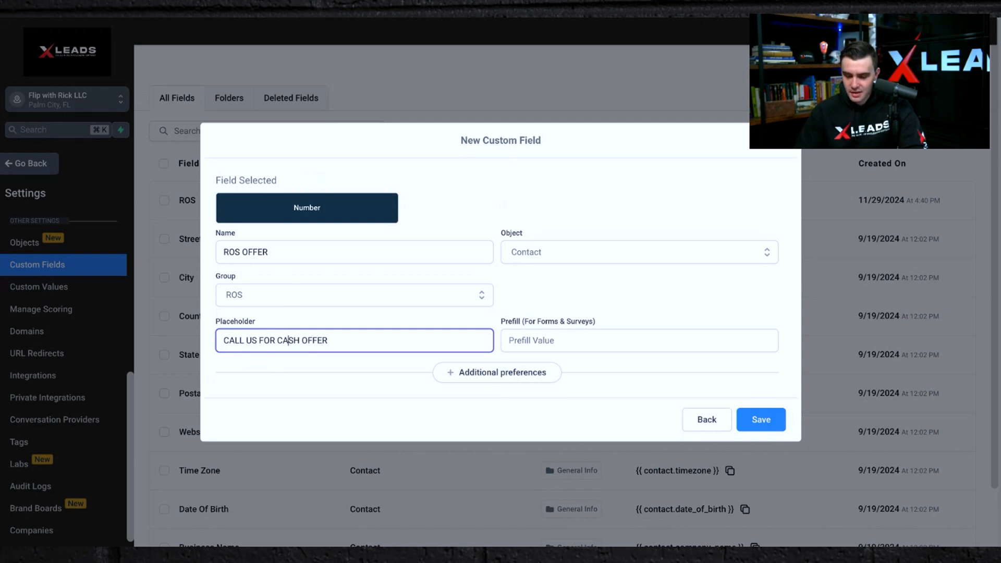
{"action": "key", "text": "BackSpace"}
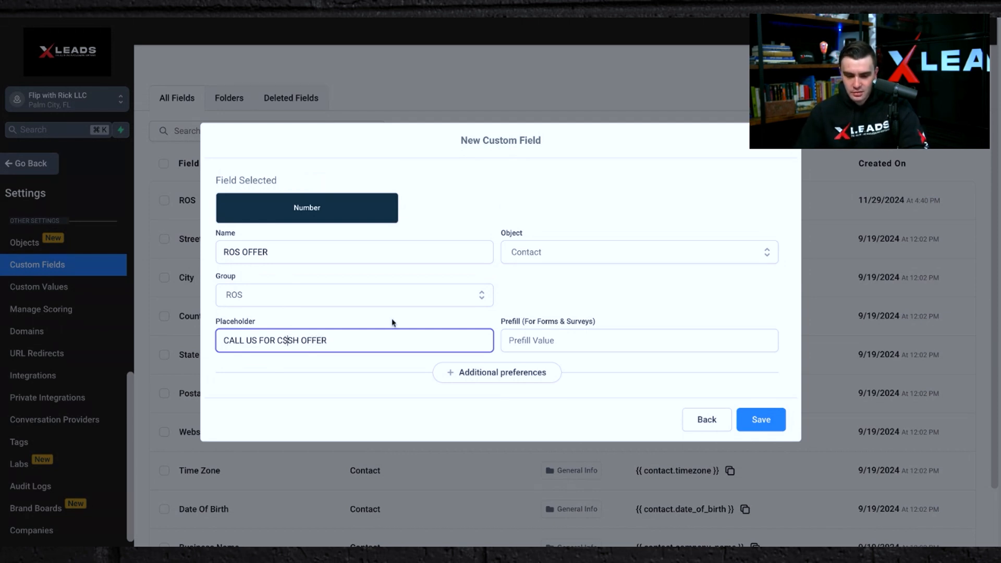
{"action": "type", "text": "A"}
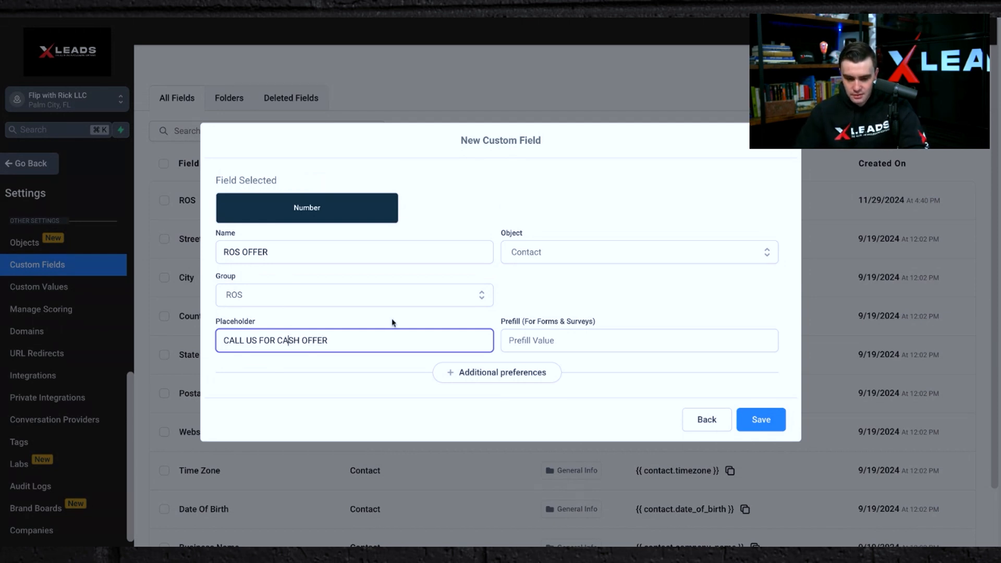
Open the field's additional preferences to view its unique key, then save the ROS OFFER field.
{"action": "left_click", "coordinate": [762, 423]}
{"action": "left_click", "coordinate": [488, 376]}
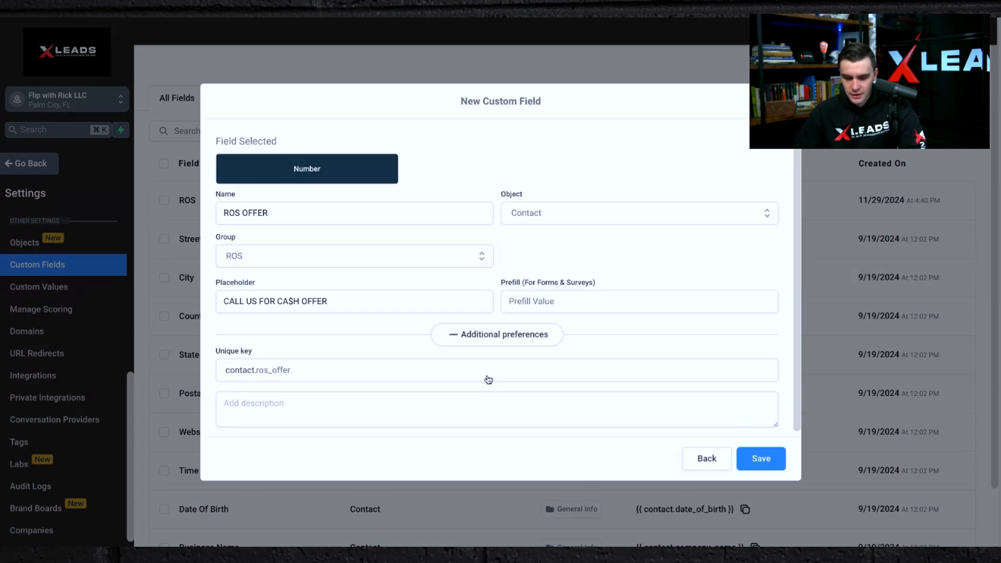
{"action": "left_click", "coordinate": [282, 369]}
{"action": "left_click", "coordinate": [751, 456]}
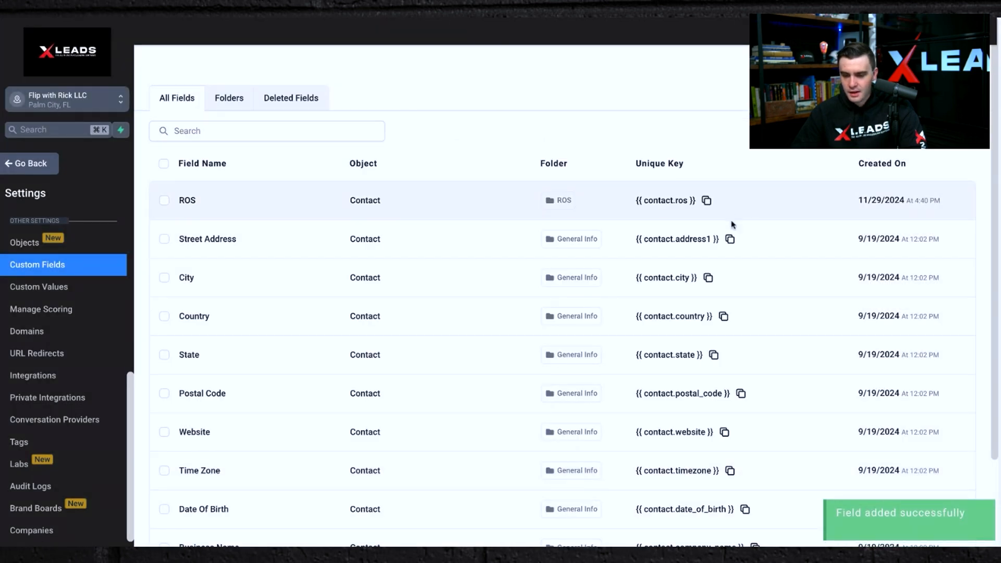
Scroll the fields list and copy the ROS OFFER field's unique key.
{"action": "scroll", "coordinate": [693, 172], "scroll_direction": "down", "scroll_amount": 2}
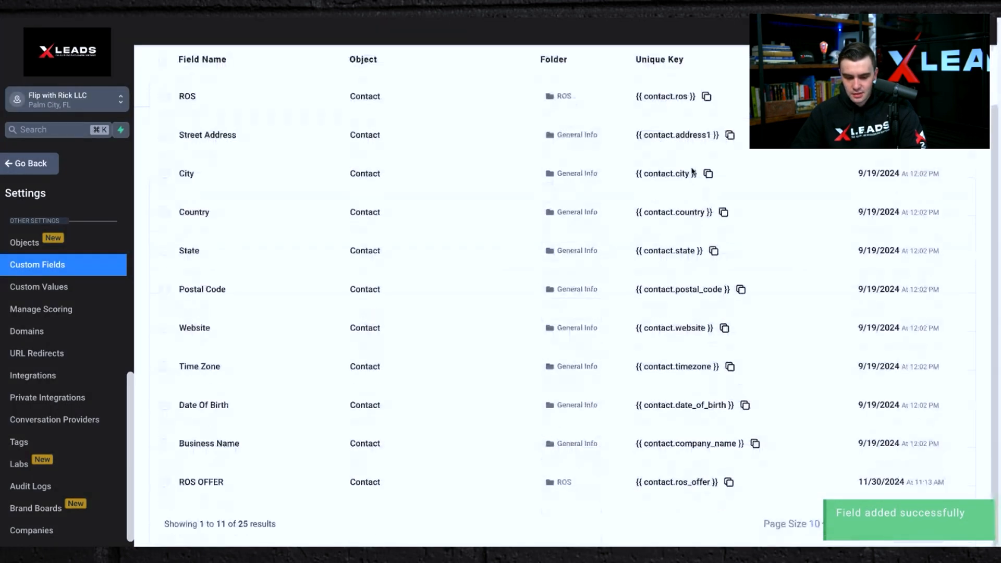
{"action": "left_click", "coordinate": [729, 482]}
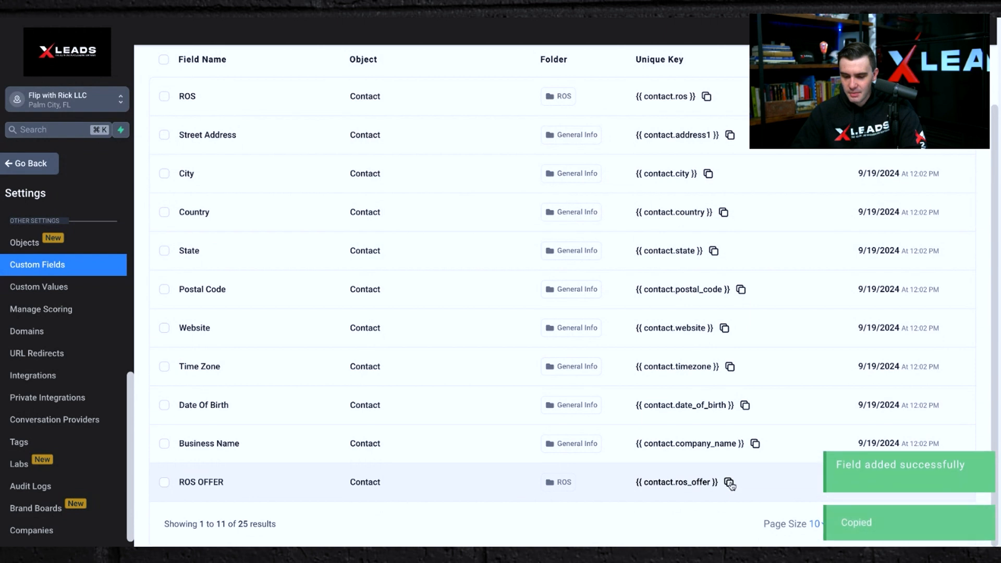
{"action": "left_click", "coordinate": [729, 482]}
{"action": "left_click", "coordinate": [729, 483]}
{"action": "left_click", "coordinate": [729, 483]}
{"action": "left_click", "coordinate": [729, 482]}
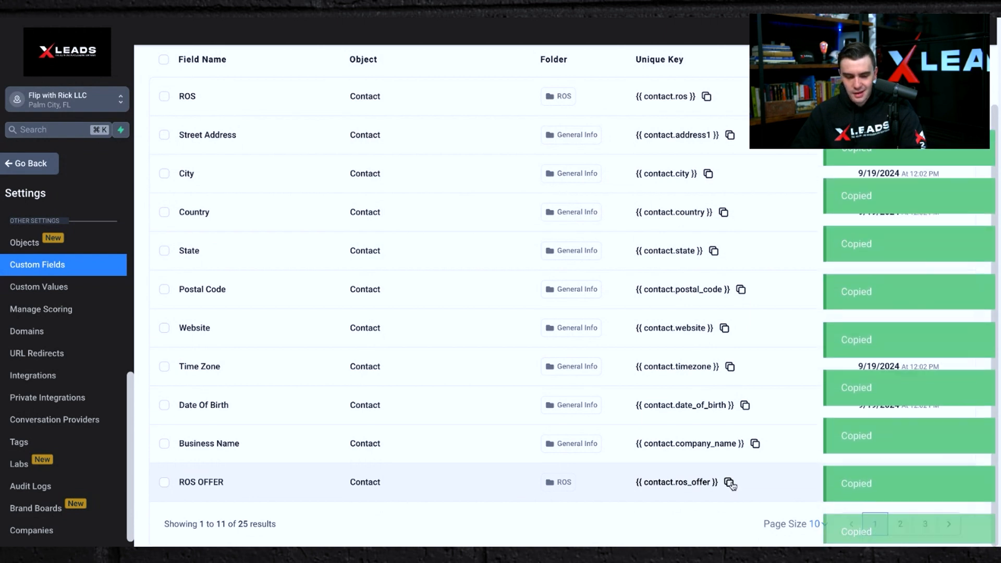
{"action": "left_click", "coordinate": [729, 482]}
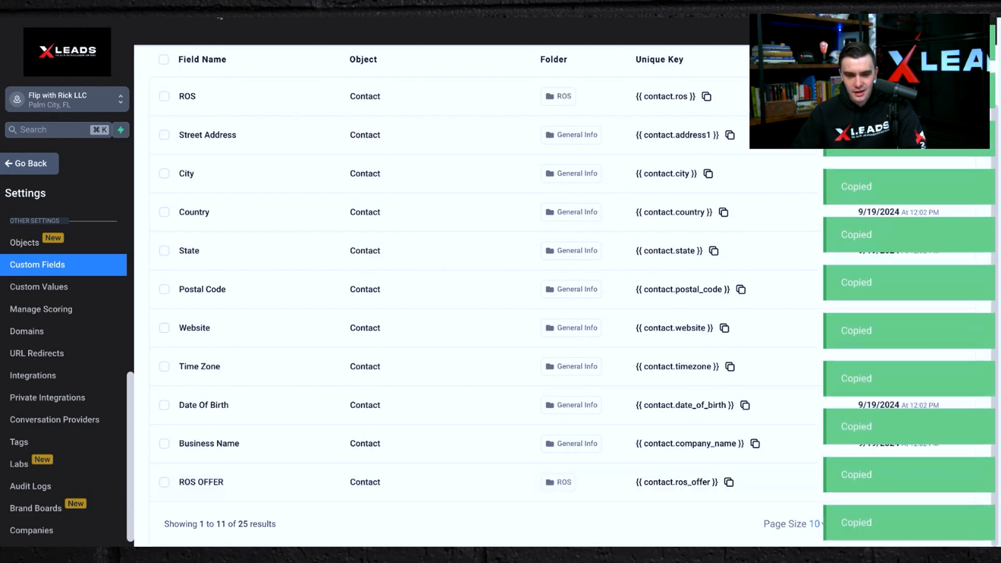
Paste the ROS OFFER key into the Rapid Offer System custom value, then cancel without updating.
{"action": "left_click", "coordinate": [43, 295]}
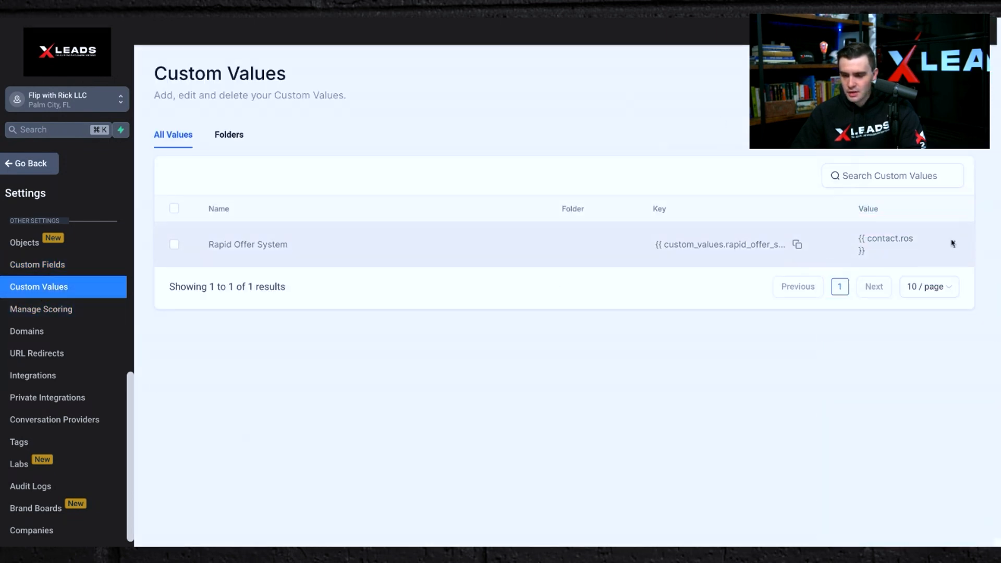
{"action": "left_click", "coordinate": [954, 244]}
{"action": "left_click", "coordinate": [927, 202]}
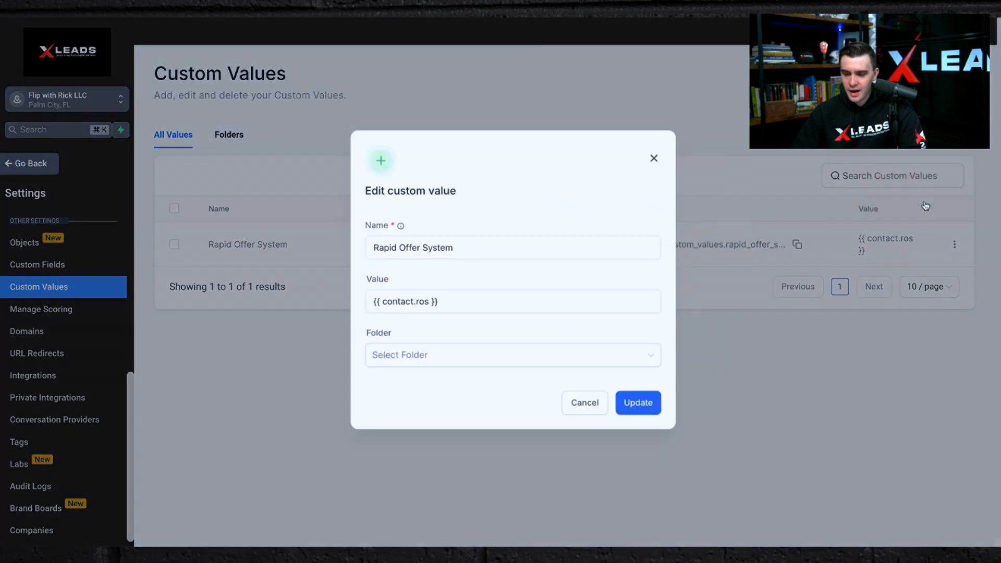
{"action": "left_click", "coordinate": [431, 302]}
{"action": "key", "text": "super+a"}
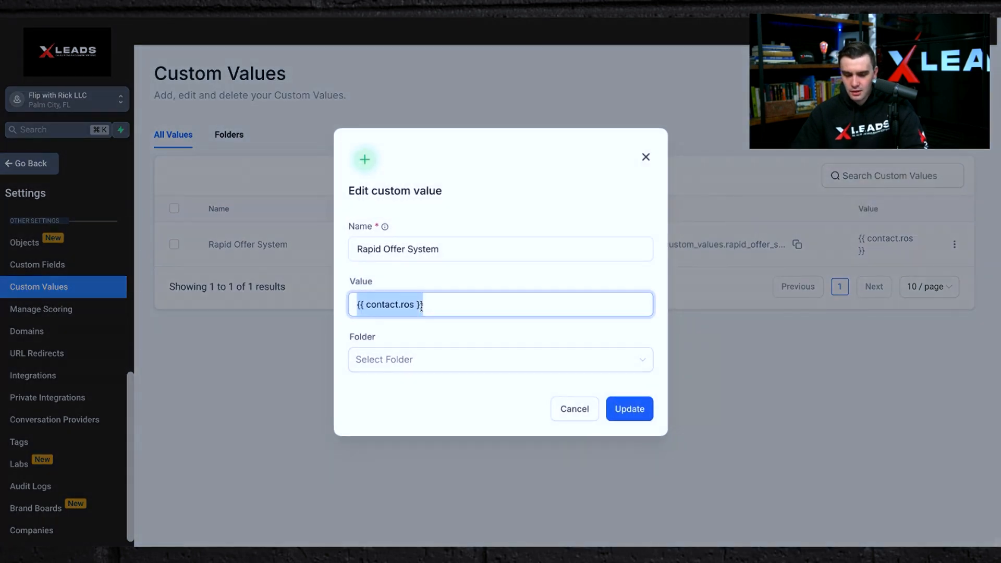
{"action": "key", "text": "super+v"}
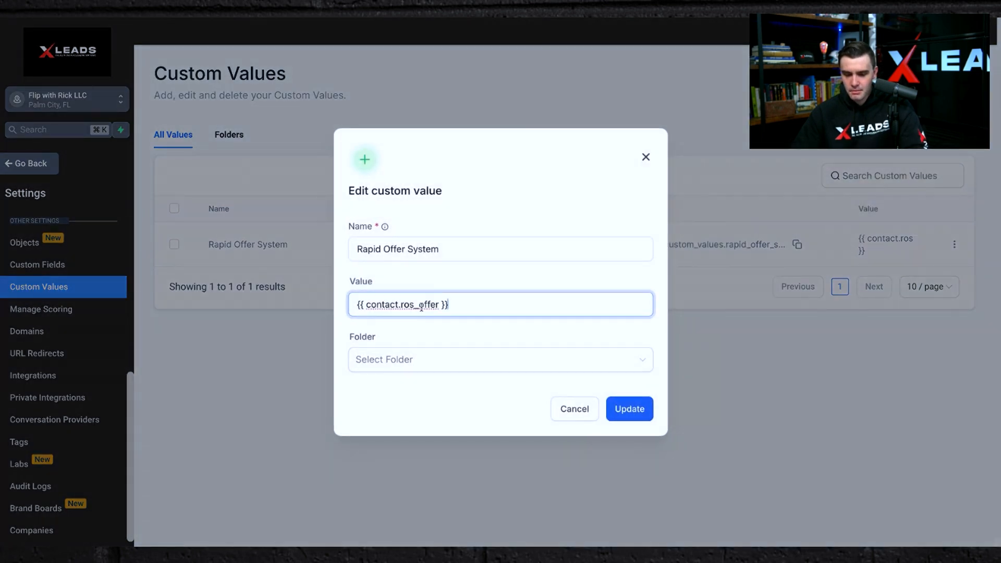
{"action": "left_click", "coordinate": [573, 417]}
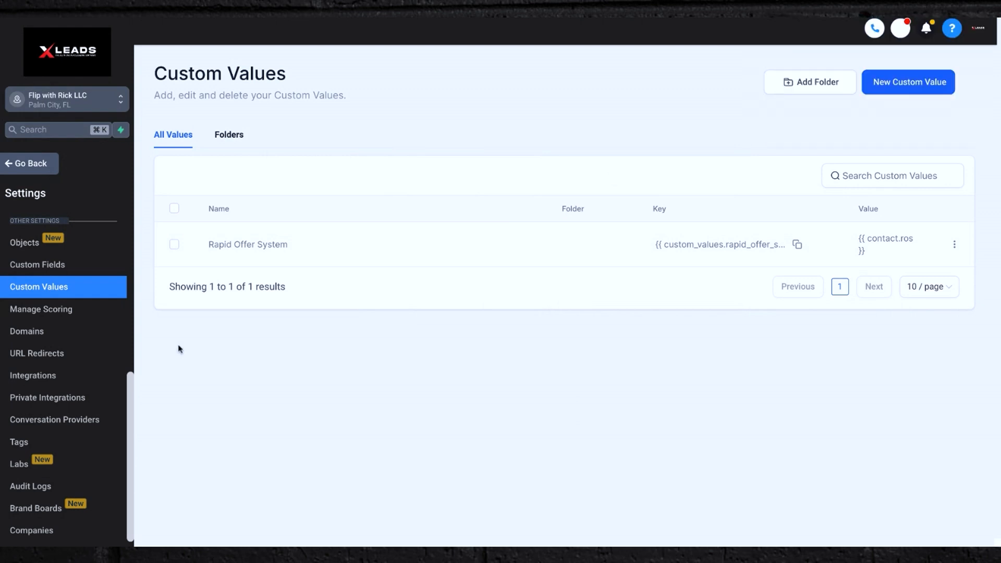
Review the custom field folders and new folder dialog, then revisit custom values and the all fields list.
{"action": "left_click", "coordinate": [37, 265]}
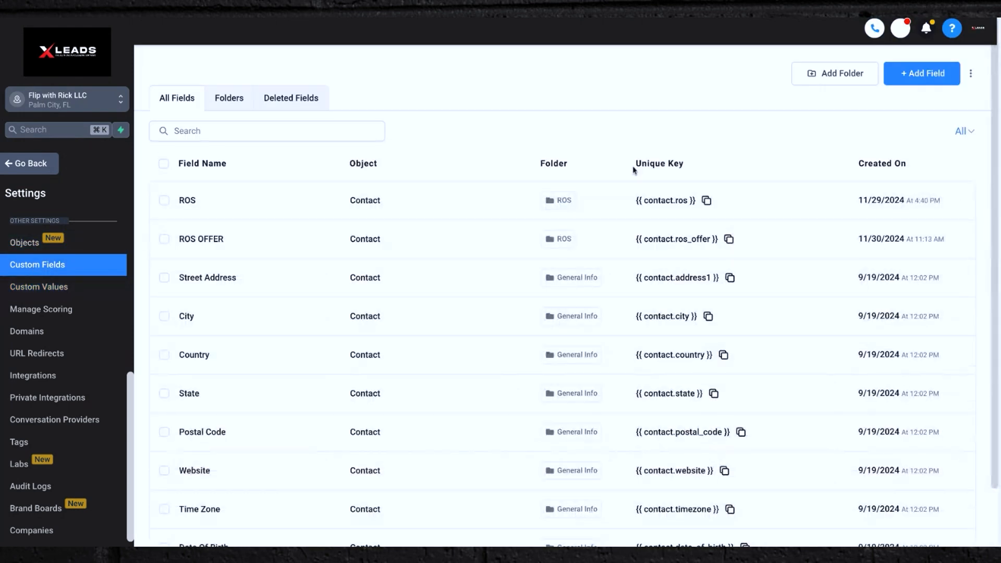
{"action": "left_click", "coordinate": [232, 99]}
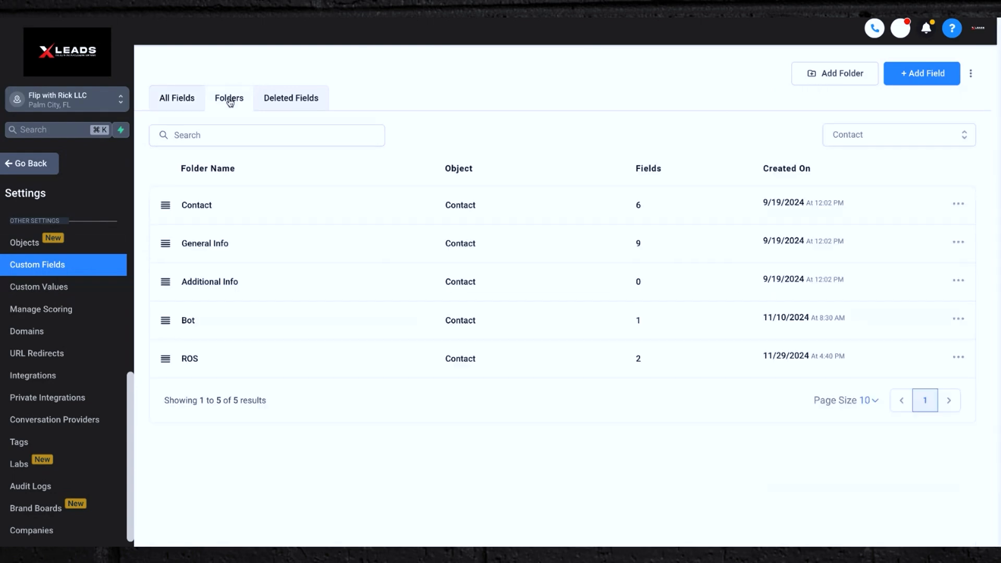
{"action": "left_click", "coordinate": [831, 79]}
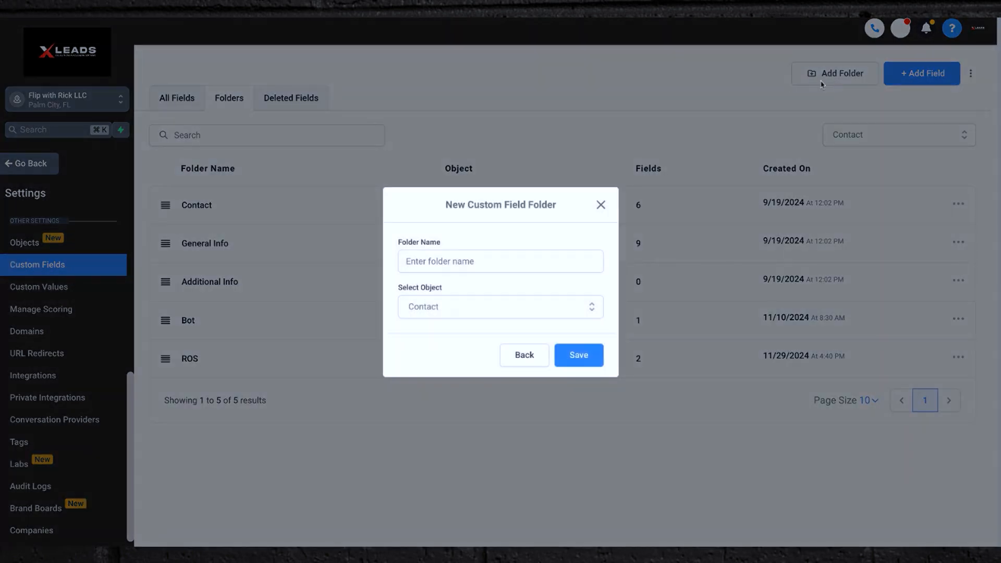
{"action": "left_click", "coordinate": [598, 204]}
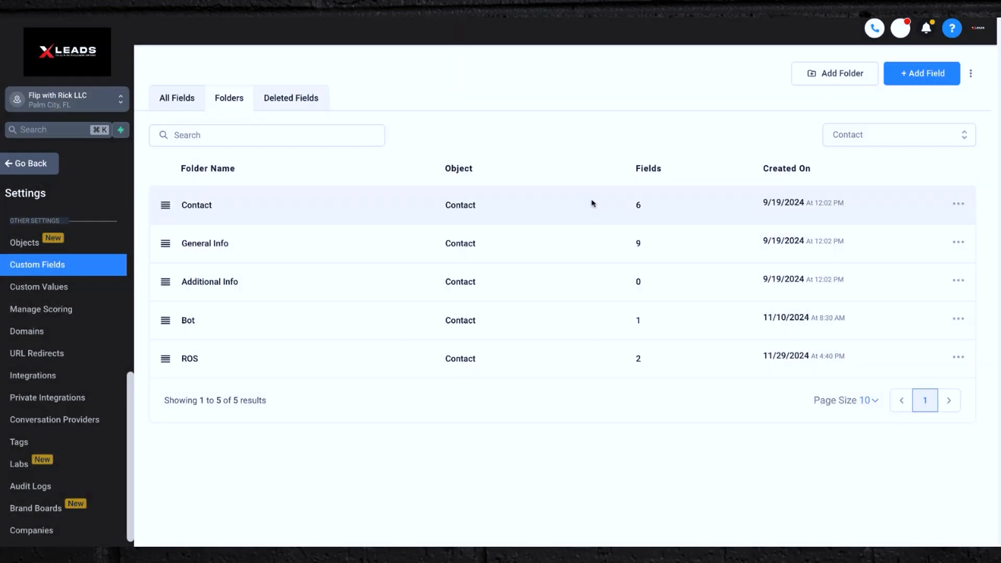
{"action": "left_click", "coordinate": [179, 107]}
{"action": "left_click", "coordinate": [39, 290]}
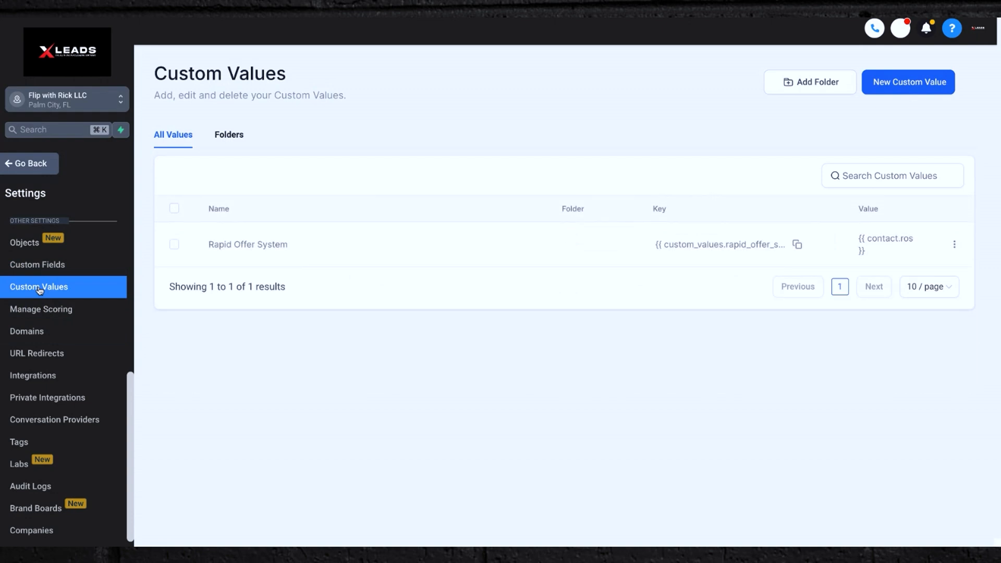
{"action": "left_click", "coordinate": [32, 278]}
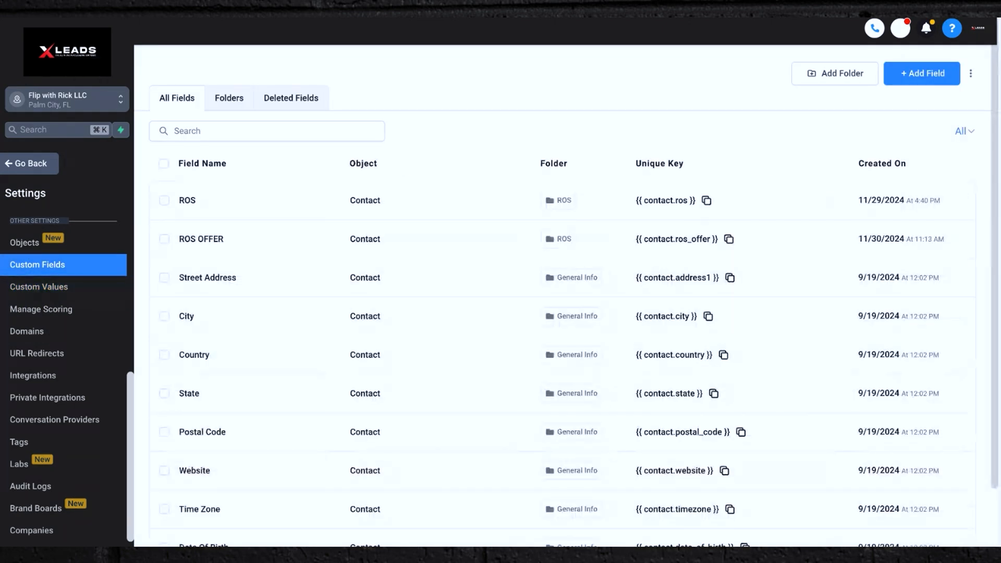
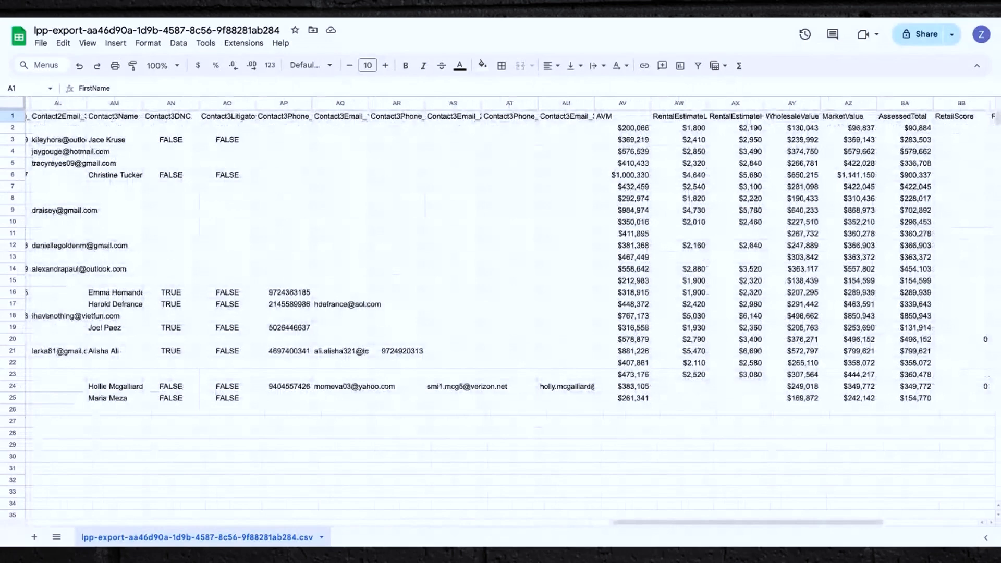
Scroll to the AVM column and select its values to check their total.
{"action": "scroll", "coordinate": [511, 261], "scroll_direction": "right", "scroll_amount": 5}
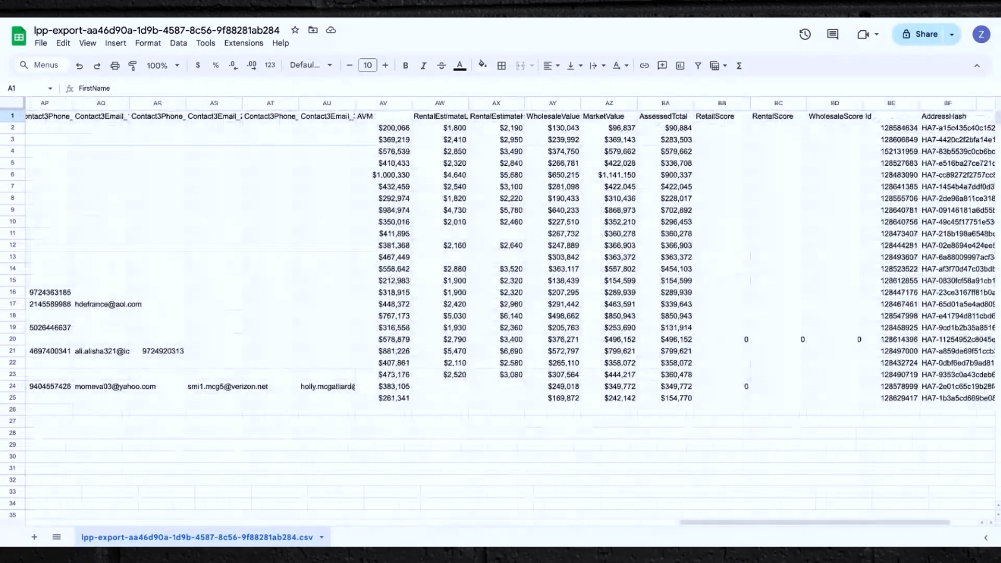
{"action": "scroll", "coordinate": [338, 145], "scroll_direction": "right", "scroll_amount": 3}
{"action": "left_click_drag", "start_coordinate": [286, 129], "coordinate": [291, 404]}
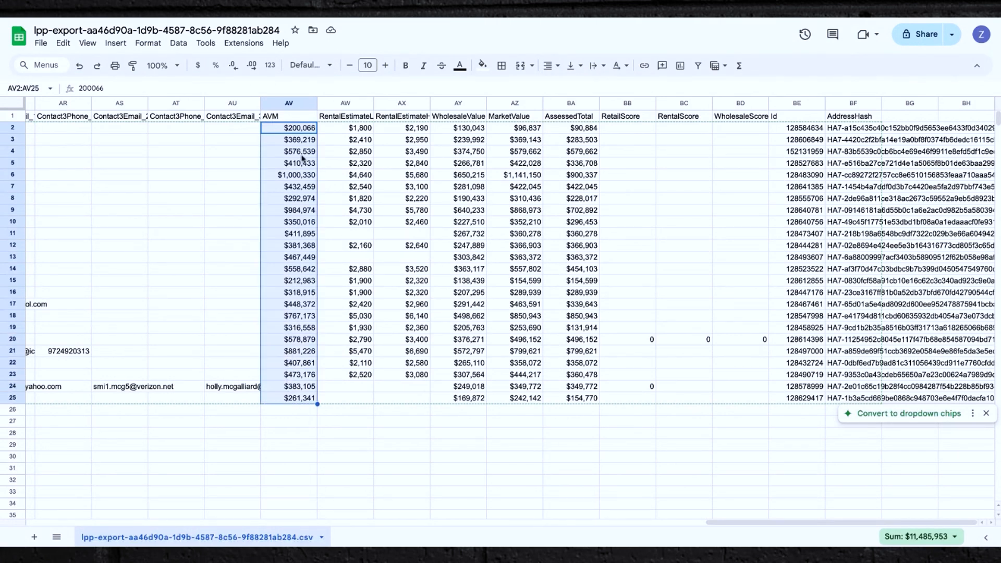
{"action": "left_click", "coordinate": [302, 158]}
{"action": "left_click_drag", "start_coordinate": [297, 134], "coordinate": [295, 323]}
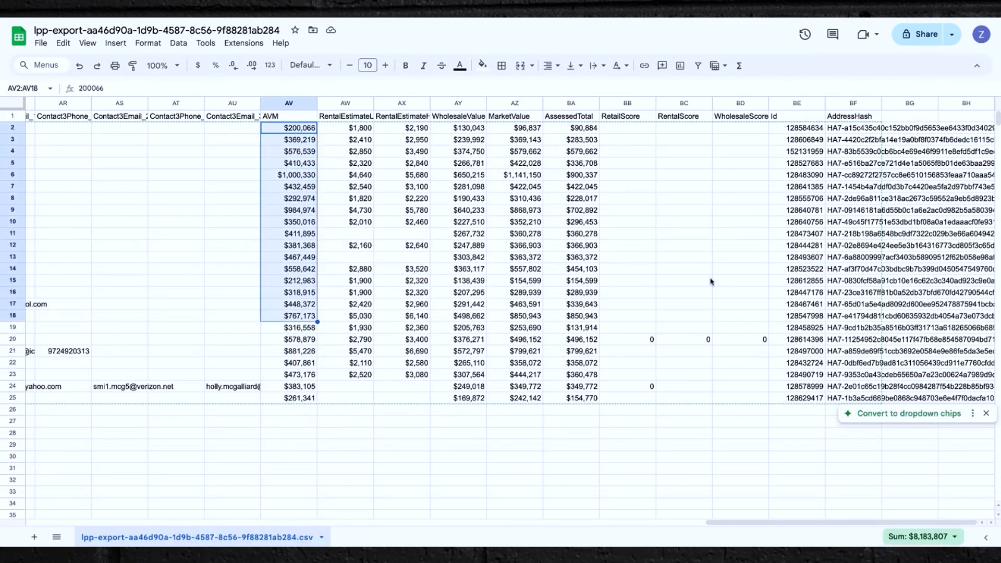
Clear the AddressHash and Id columns from the sheet.
{"action": "left_click", "coordinate": [844, 106]}
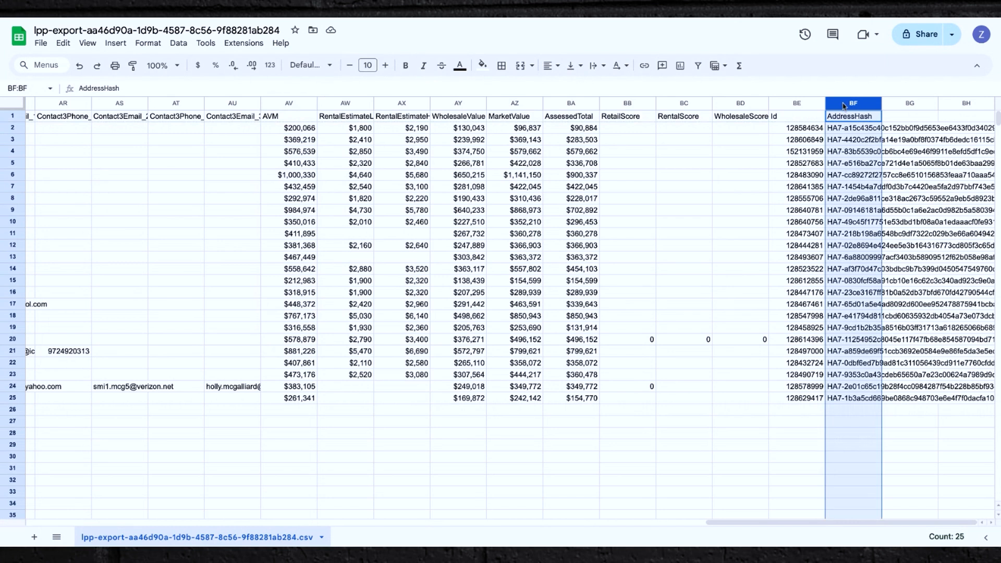
{"action": "key", "text": "Delete"}
{"action": "left_click", "coordinate": [798, 104]}
{"action": "type", "text": "\\"}
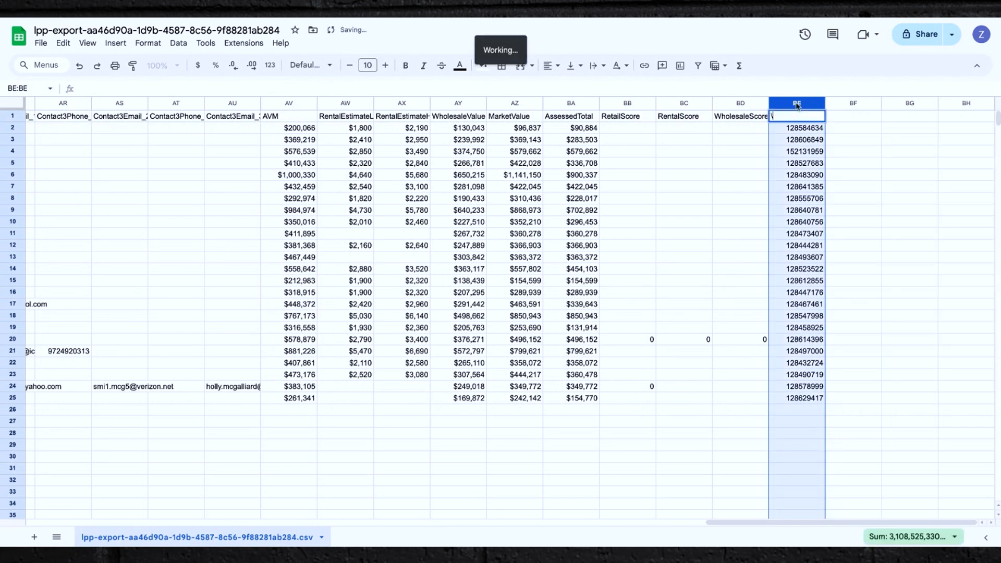
{"action": "left_click", "coordinate": [878, 189]}
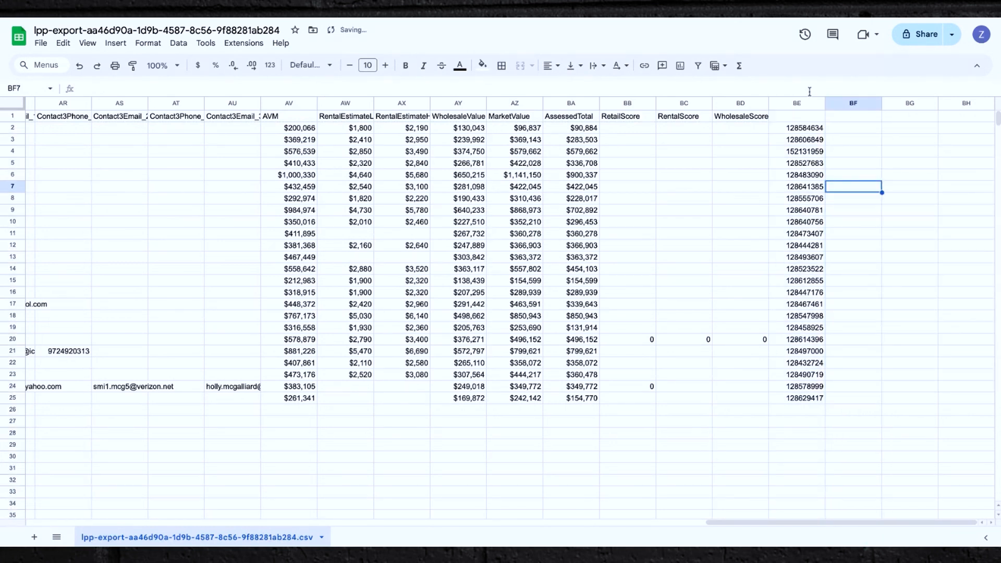
{"action": "left_click", "coordinate": [805, 104]}
{"action": "key", "text": "Delete"}
{"action": "left_click", "coordinate": [839, 166]}
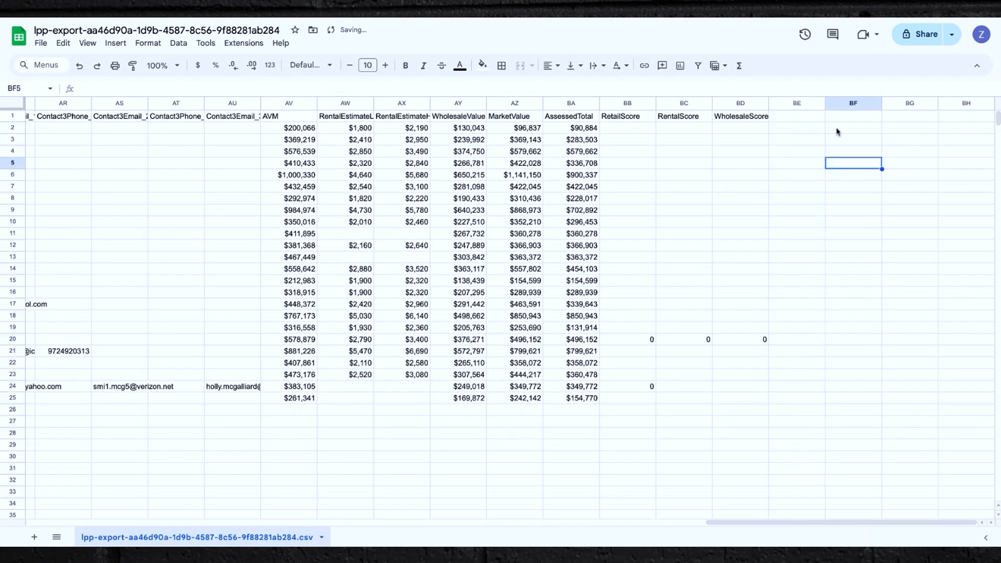
Clear the RetailScore, RentalScore and WholesaleScore columns along with the emptied column beside them.
{"action": "left_click", "coordinate": [799, 119]}
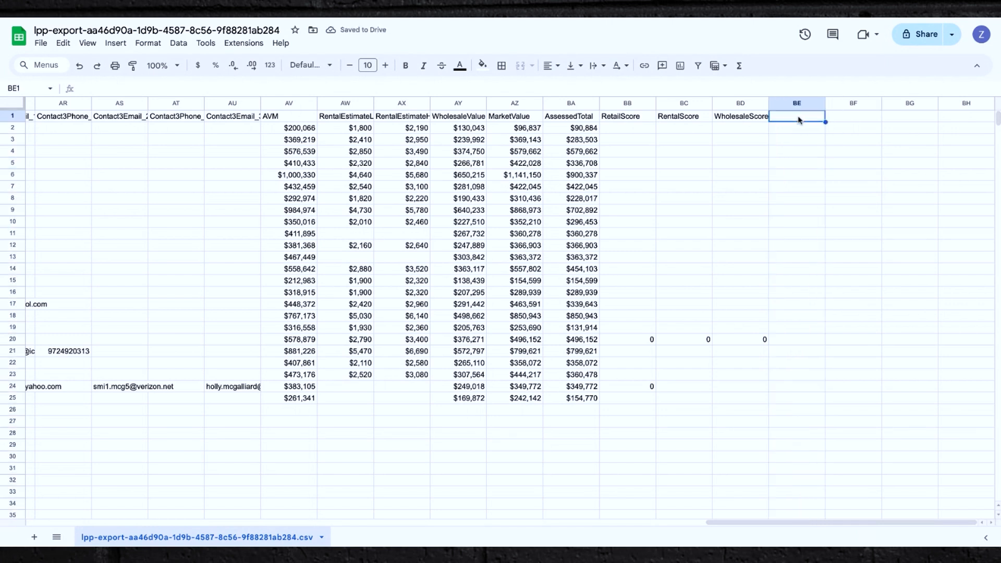
{"action": "left_click_drag", "start_coordinate": [631, 104], "coordinate": [826, 103]}
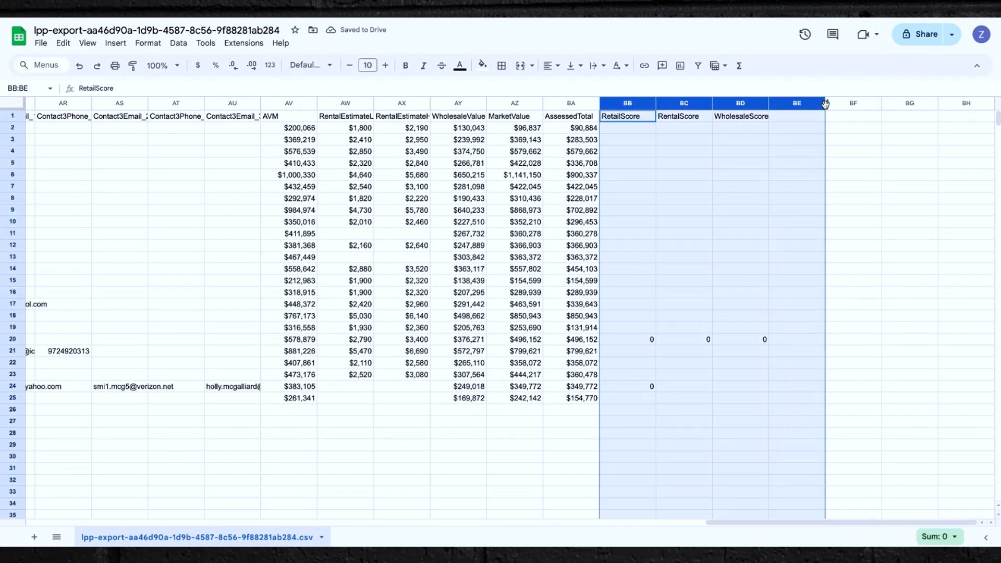
{"action": "key", "text": "Delete"}
Enter ROS OFFER as a new header in column BD and bold the header row.
{"action": "left_click", "coordinate": [746, 119]}
{"action": "type", "text": "RO"}
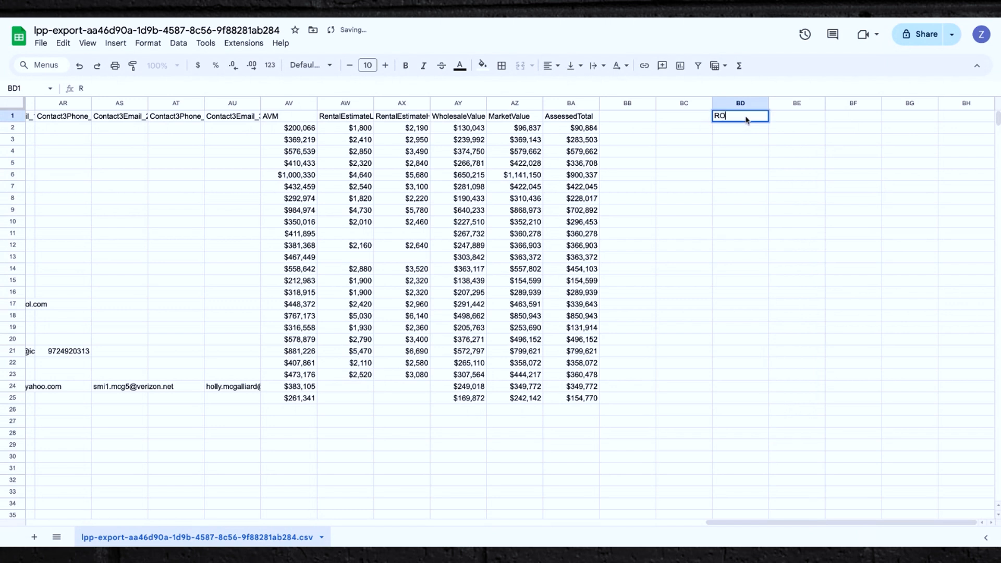
{"action": "type", "text": "S OFFER"}
{"action": "left_click", "coordinate": [724, 223]}
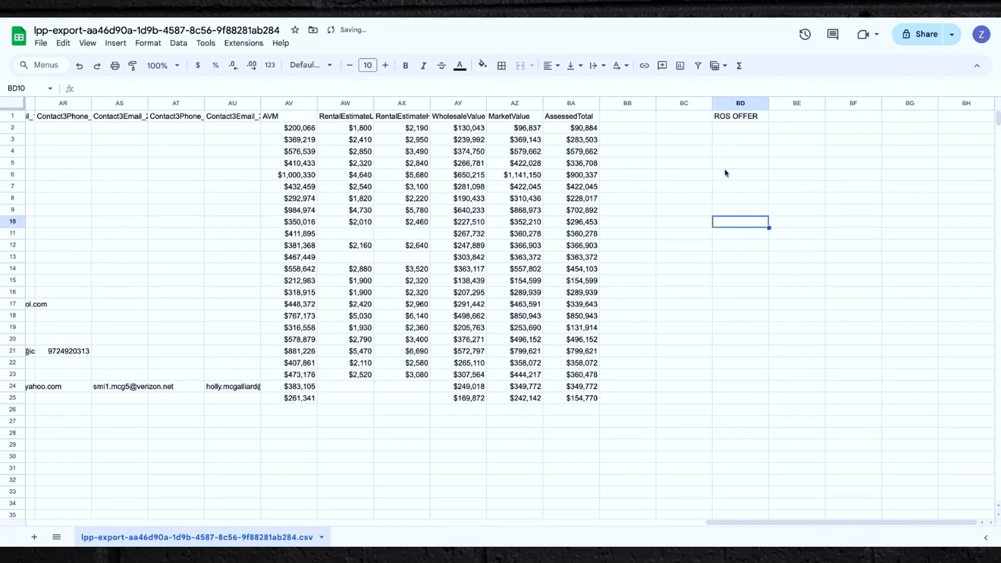
{"action": "left_click", "coordinate": [14, 117]}
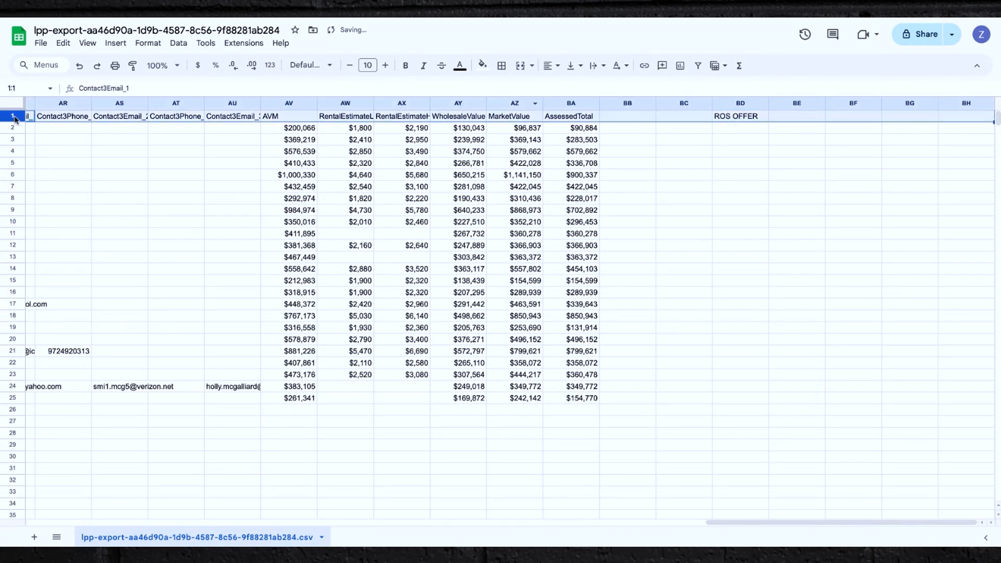
{"action": "left_click", "coordinate": [406, 65]}
Copy the ROS OFFER header into column BB, next to AssessedTotal.
{"action": "left_click", "coordinate": [681, 268]}
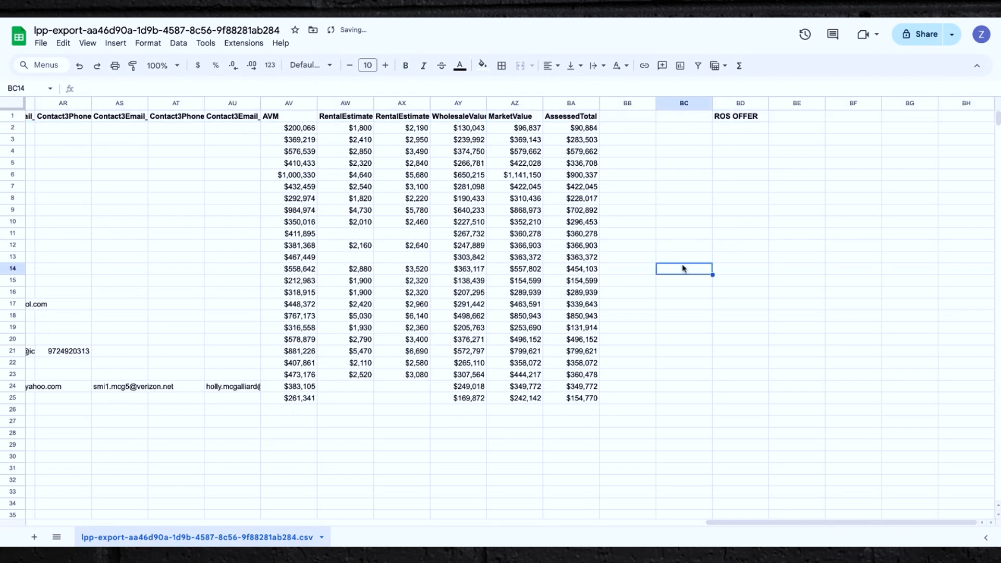
{"action": "left_click", "coordinate": [737, 117]}
{"action": "left_click", "coordinate": [739, 103]}
{"action": "key", "text": "ctrl+c"}
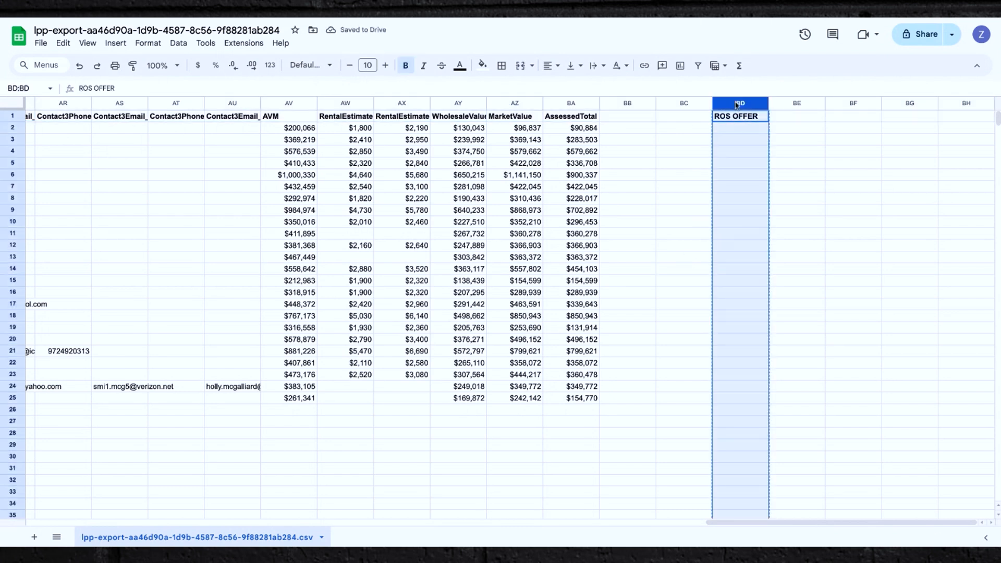
{"action": "left_click", "coordinate": [626, 118]}
{"action": "key", "text": "ctrl+v"}
{"action": "left_click", "coordinate": [811, 184]}
{"action": "left_click", "coordinate": [628, 130]}
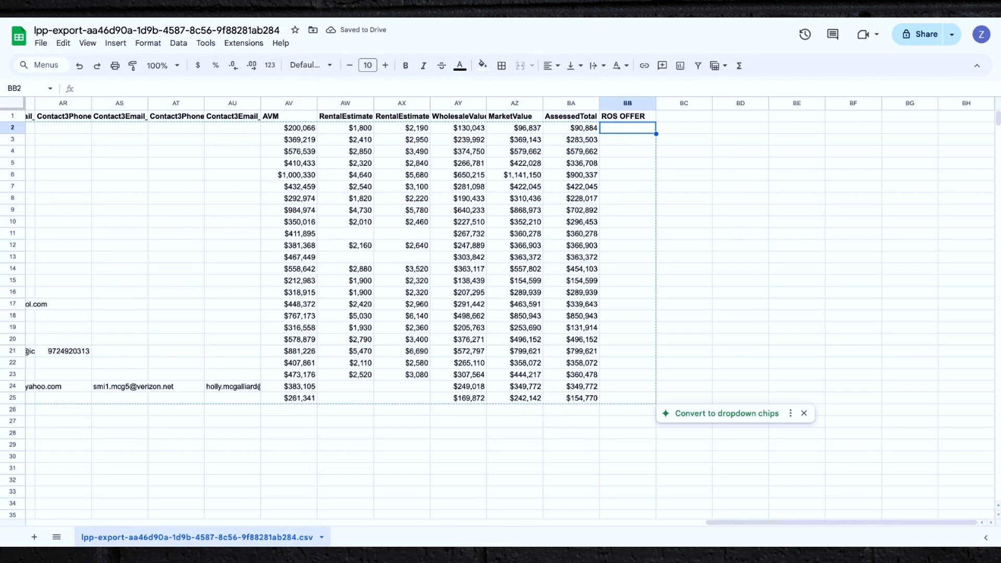
Enter the formula =AV2*.83 in the first ROS OFFER cell, declining the suggested autofill.
{"action": "type", "text": "="}
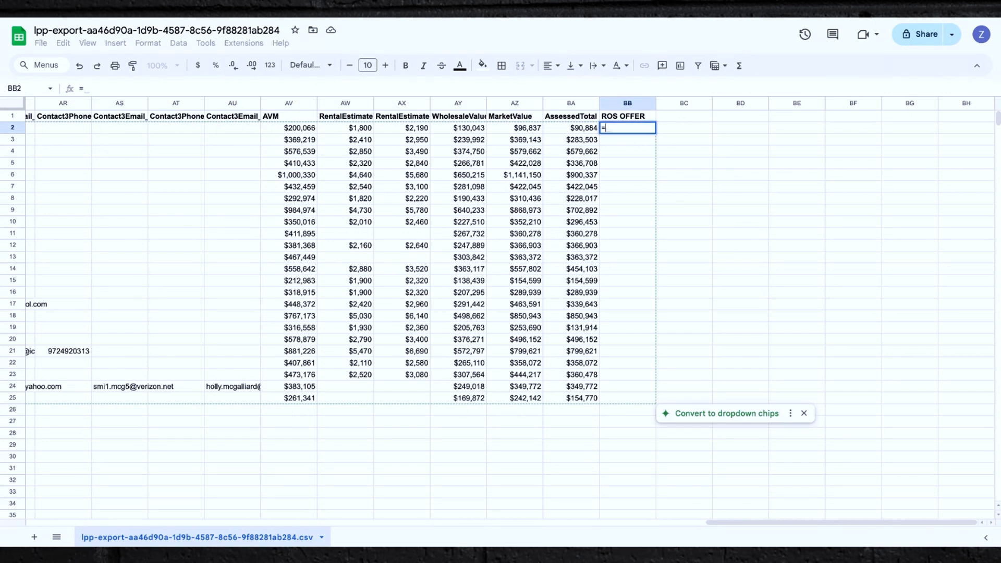
{"action": "left_click", "coordinate": [289, 130]}
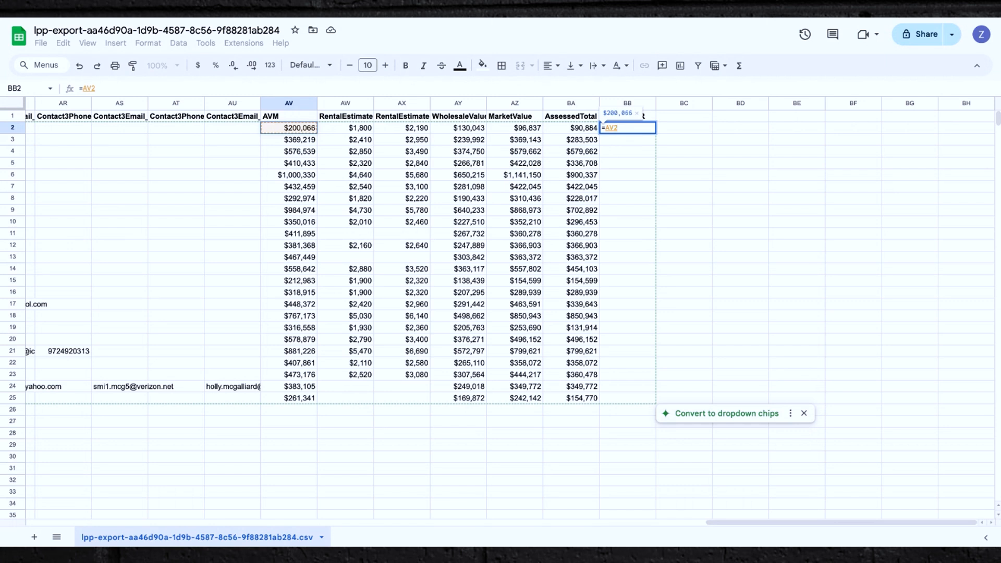
{"action": "type", "text": "*"}
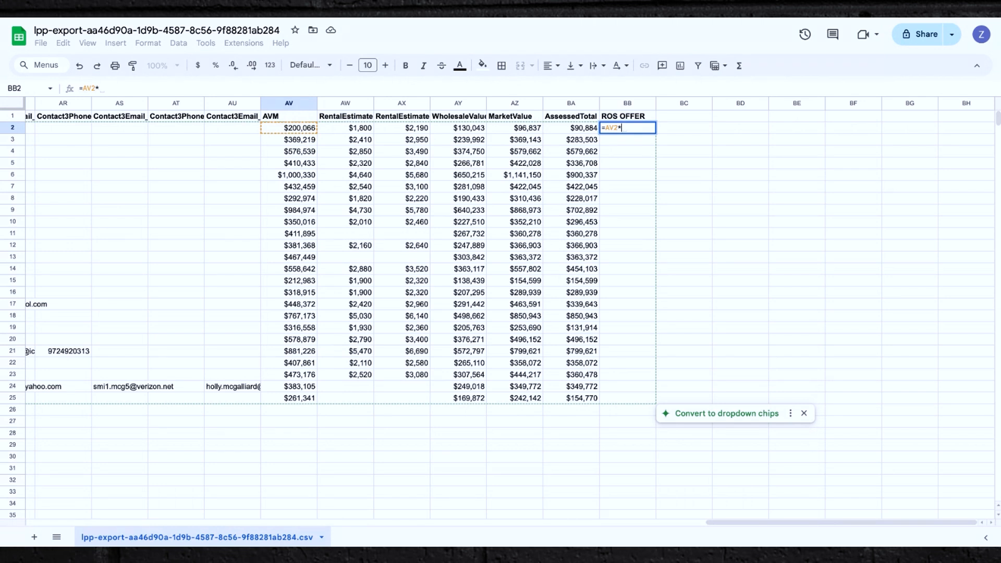
{"action": "type", "text": ".83"}
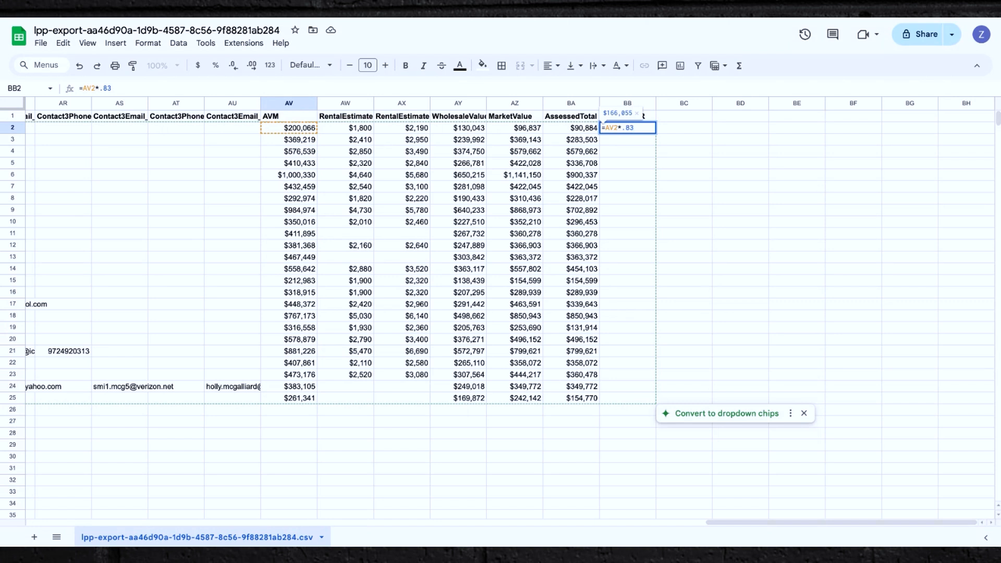
{"action": "key", "text": "Return"}
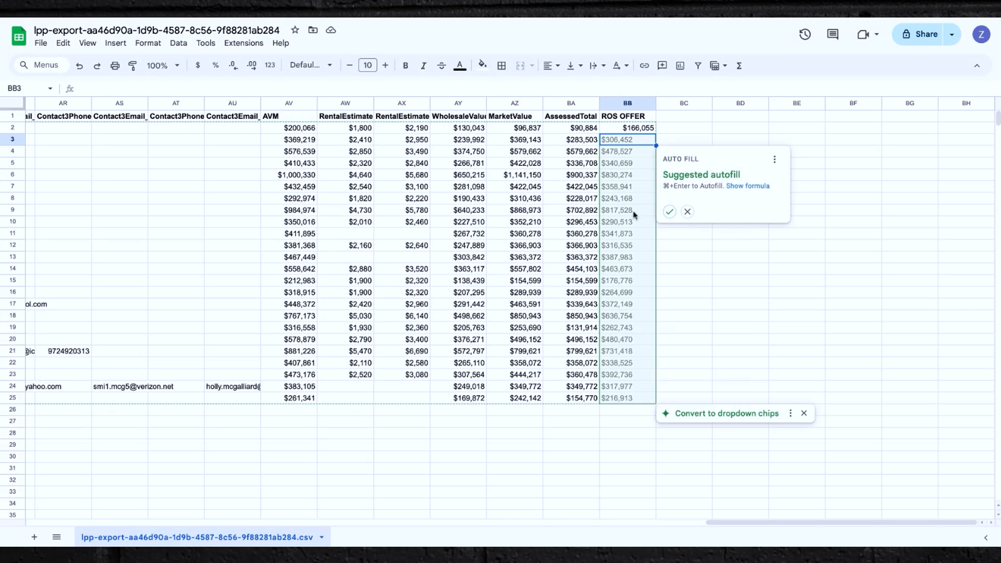
{"action": "left_click", "coordinate": [738, 268]}
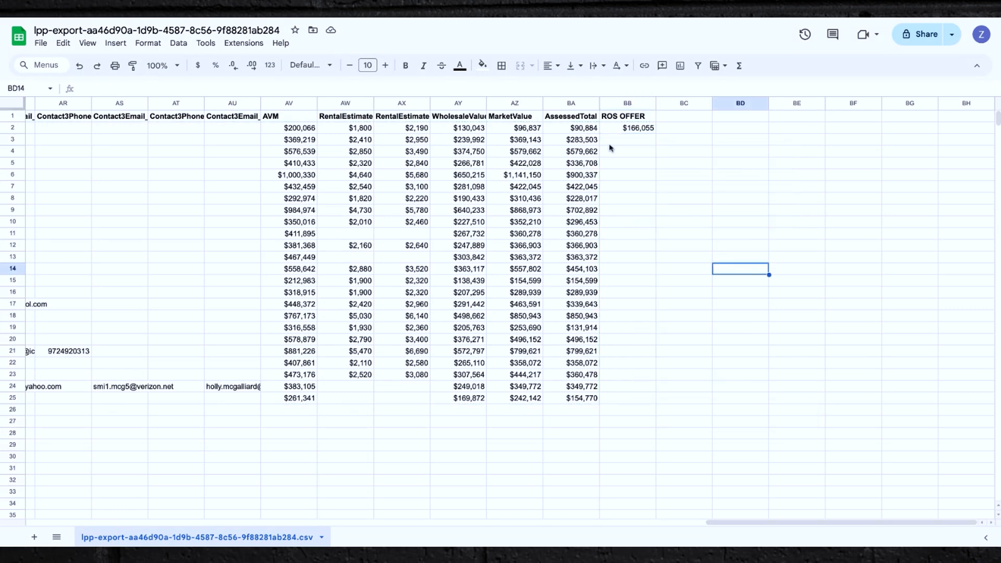
Fill the ROS OFFER formula down to the last data row 25.
{"action": "left_click", "coordinate": [646, 129]}
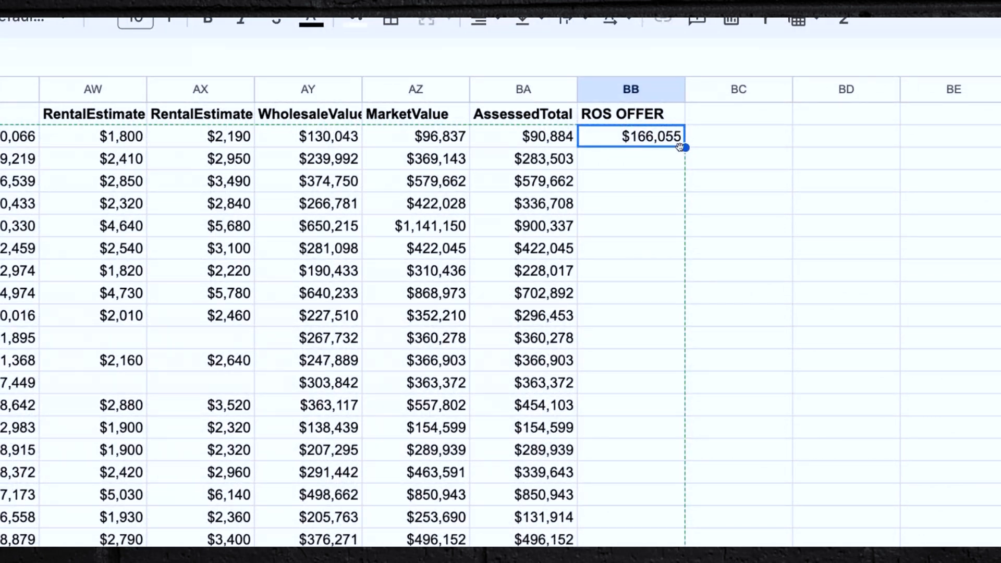
{"action": "left_click_drag", "start_coordinate": [685, 148], "coordinate": [686, 489]}
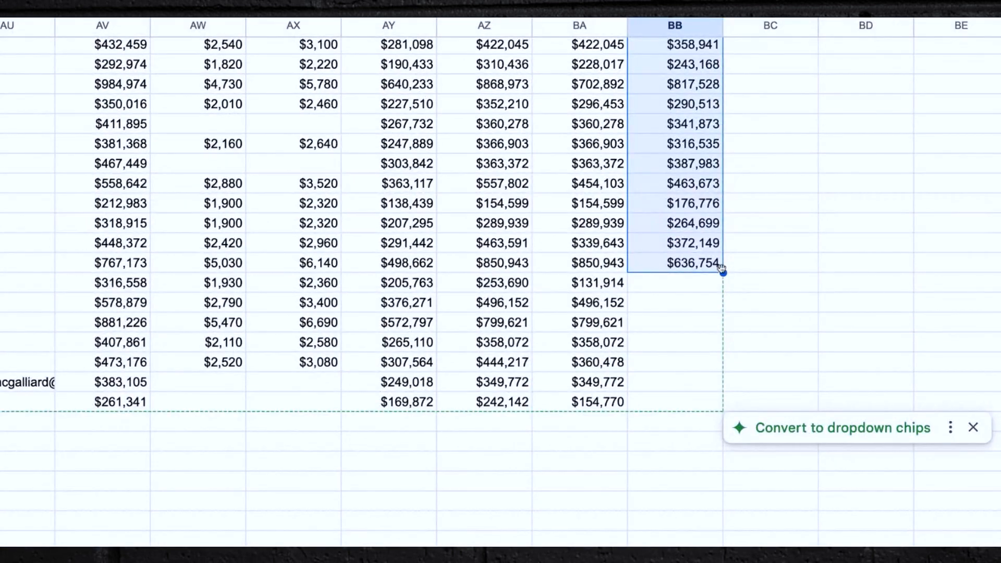
{"action": "left_click_drag", "start_coordinate": [724, 273], "coordinate": [723, 406]}
{"action": "left_click", "coordinate": [817, 268]}
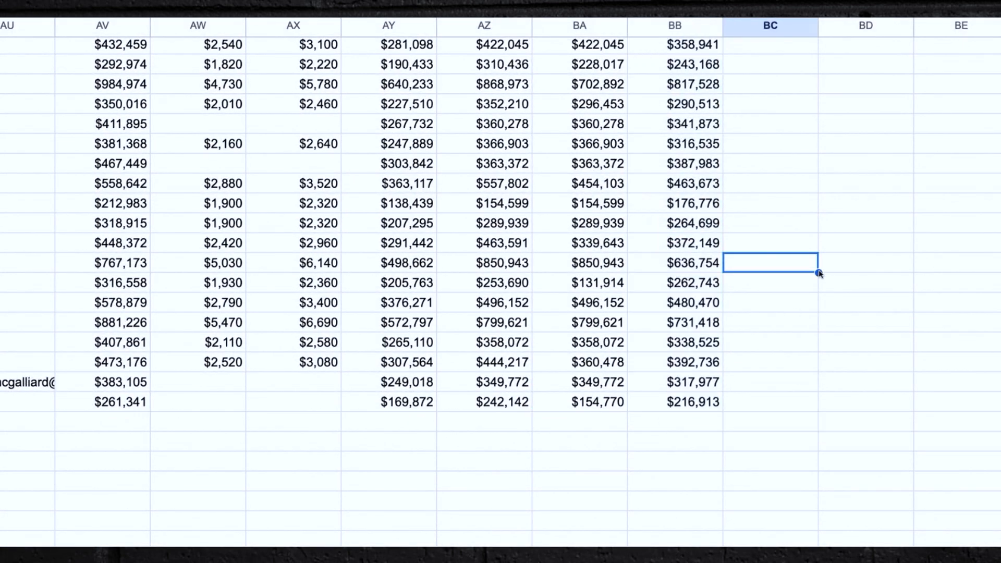
Download the sheet as Comma Separated Values (.csv).
{"action": "scroll", "coordinate": [820, 274], "scroll_direction": "down", "scroll_amount": 1}
{"action": "scroll", "coordinate": [820, 274], "scroll_direction": "up", "scroll_amount": 3}
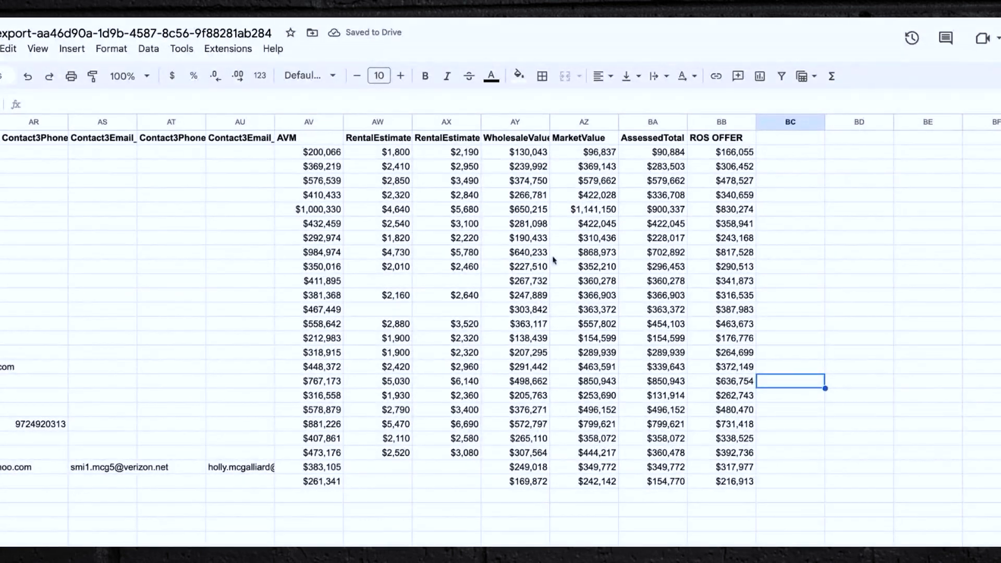
{"action": "scroll", "coordinate": [161, 230], "scroll_direction": "down", "scroll_amount": 2}
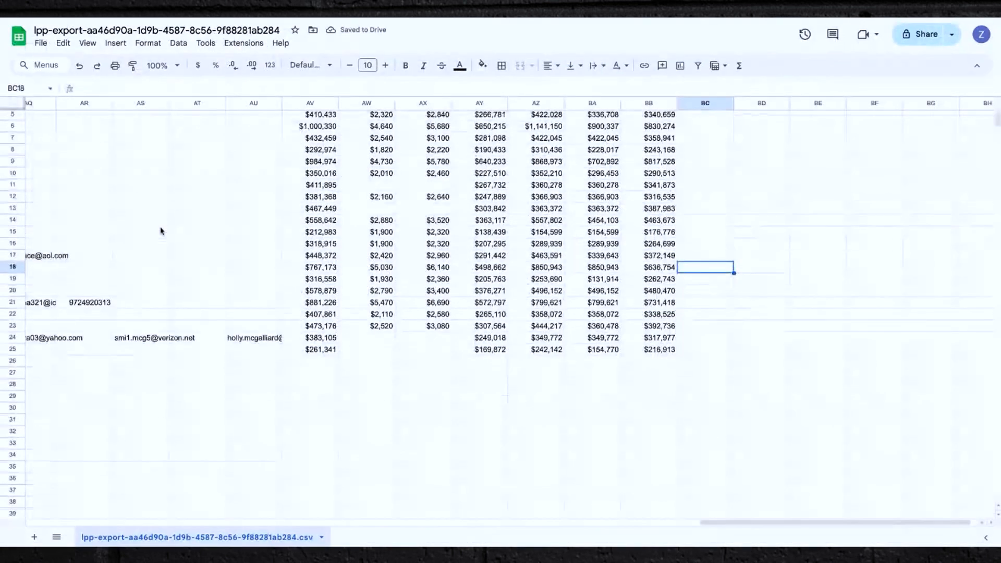
{"action": "scroll", "coordinate": [133, 242], "scroll_direction": "up", "scroll_amount": 2}
{"action": "scroll", "coordinate": [132, 243], "scroll_direction": "left", "scroll_amount": 9}
{"action": "left_click", "coordinate": [41, 44]}
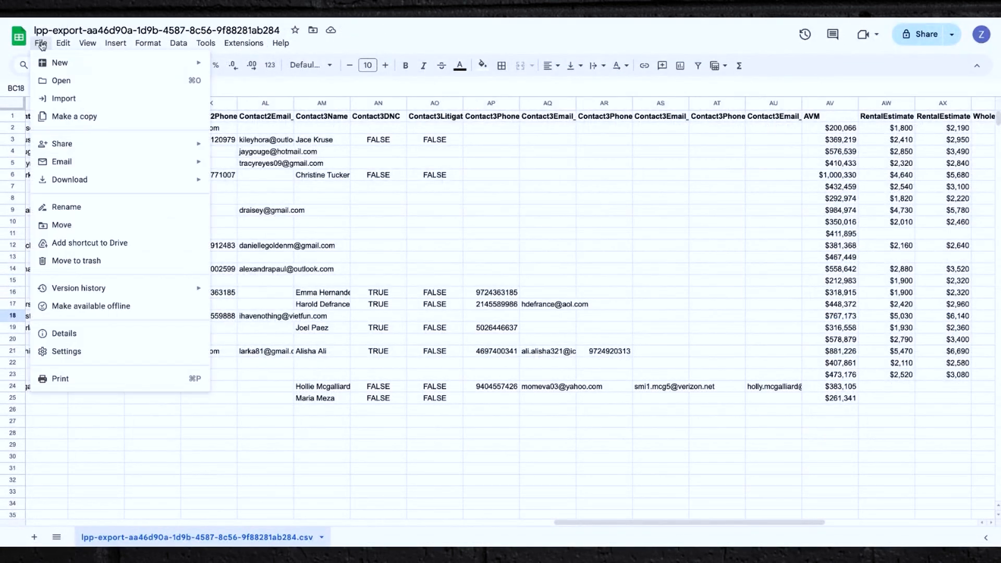
{"action": "mouse_move", "coordinate": [104, 179]}
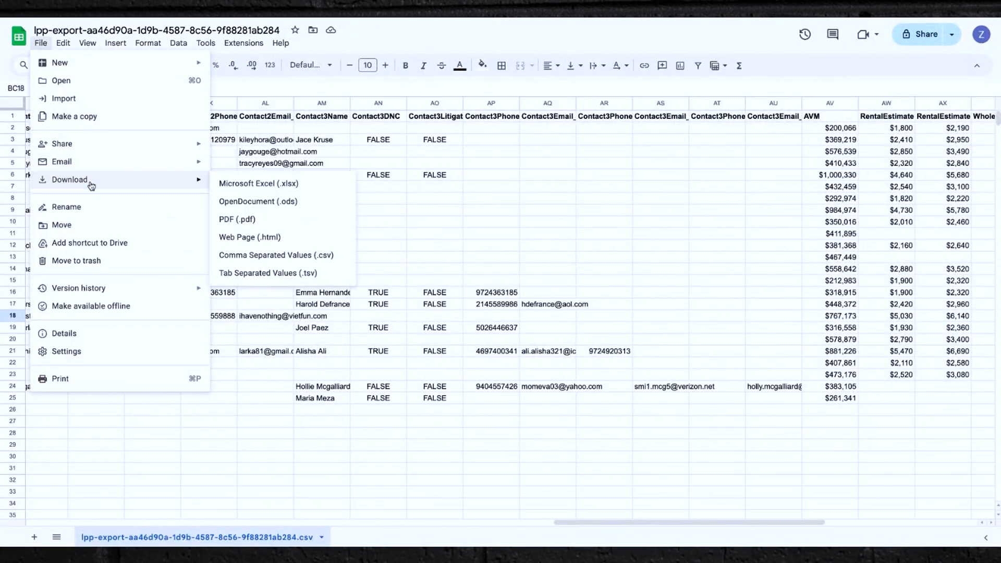
{"action": "left_click", "coordinate": [265, 255]}
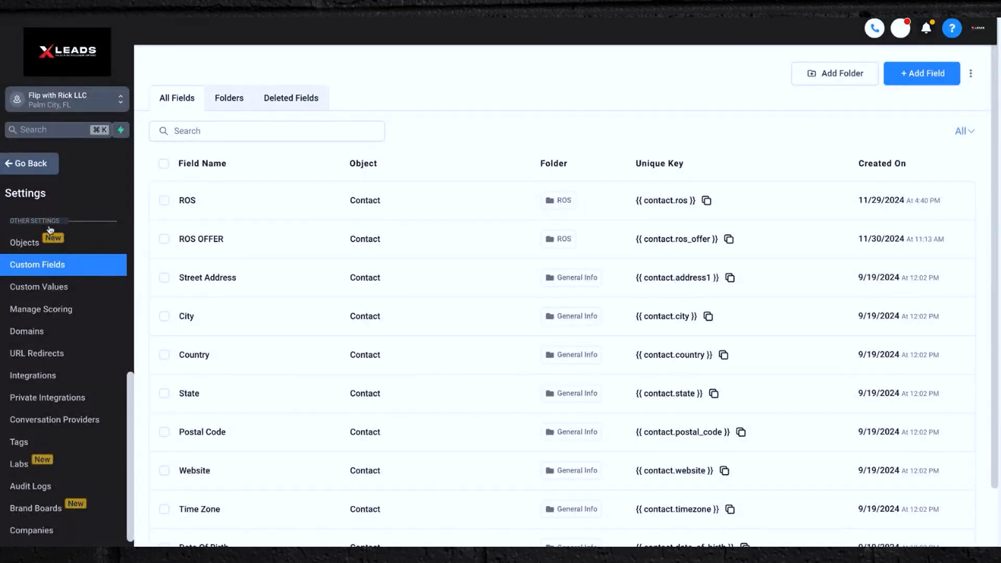
Leave settings, open Contacts and start importing the downloaded CSV file.
{"action": "left_click", "coordinate": [24, 166]}
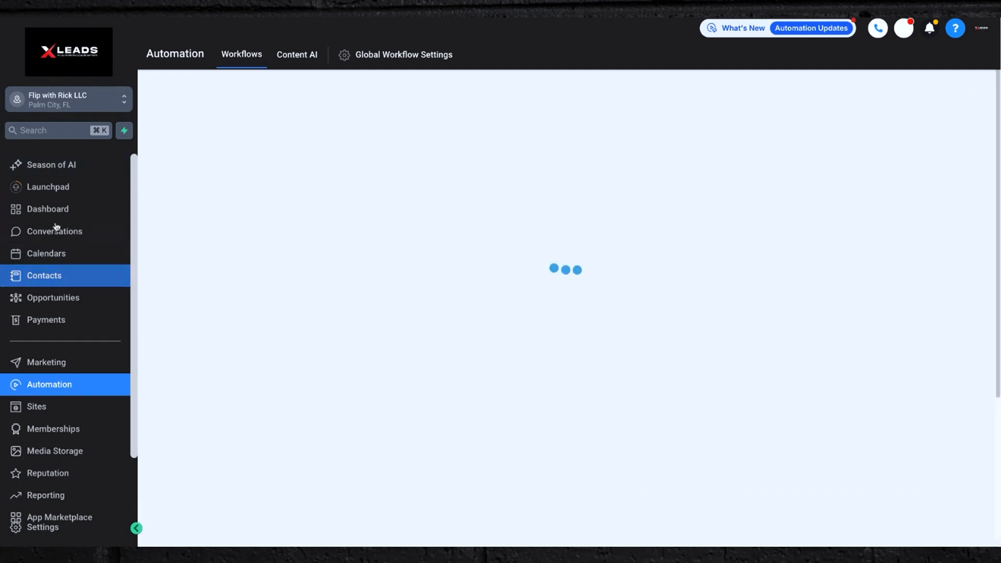
{"action": "left_click", "coordinate": [40, 277]}
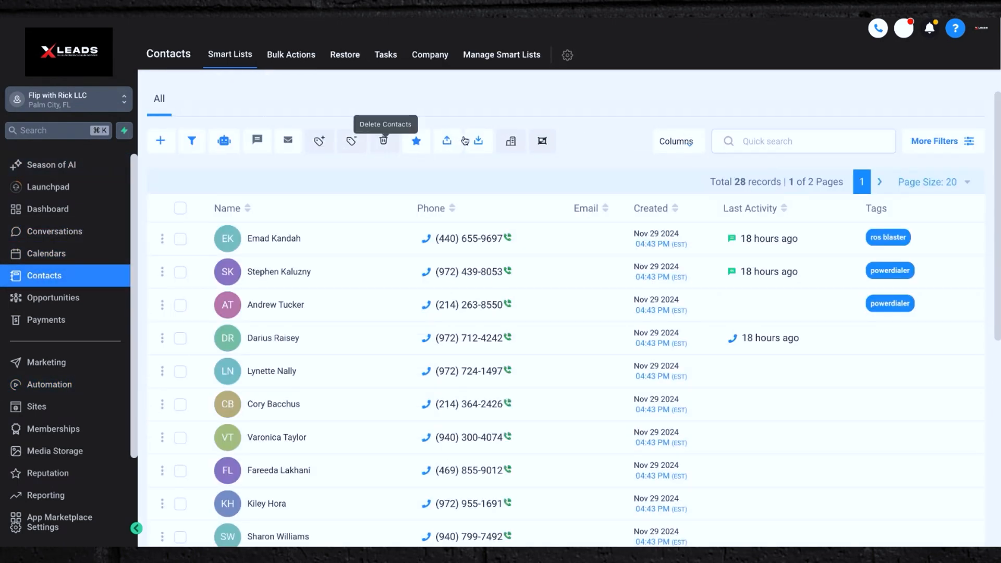
{"action": "left_click", "coordinate": [479, 143]}
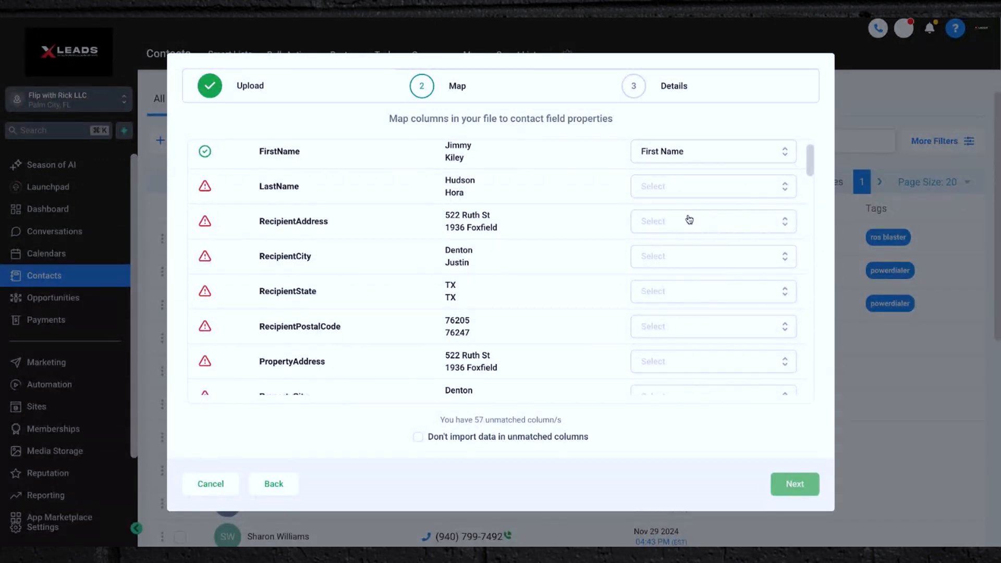
Map the LastName column to Last Name and the PropertyAddress column to Address.
{"action": "left_click", "coordinate": [655, 187]}
{"action": "left_click", "coordinate": [658, 248]}
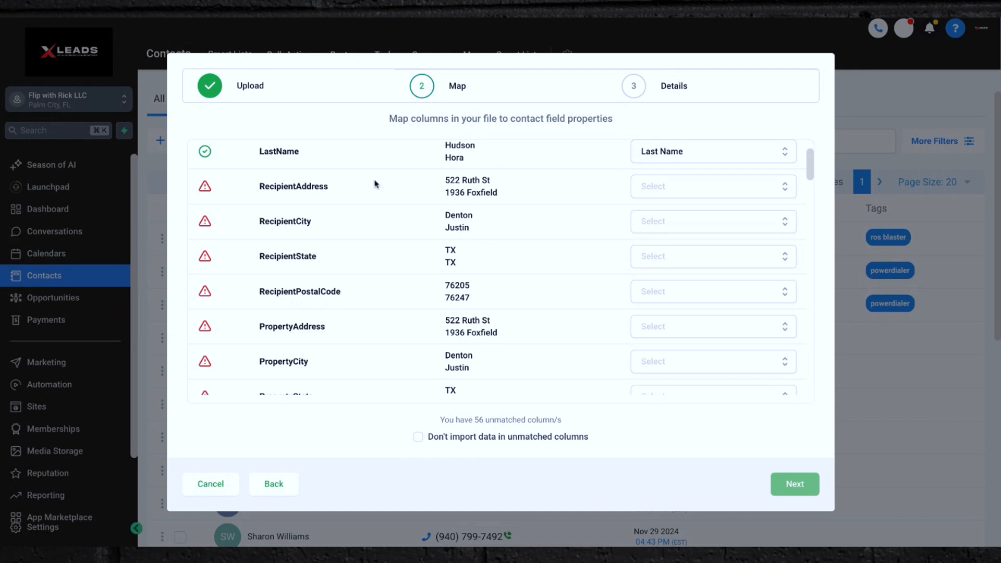
{"action": "scroll", "coordinate": [447, 298], "scroll_direction": "down", "scroll_amount": 2}
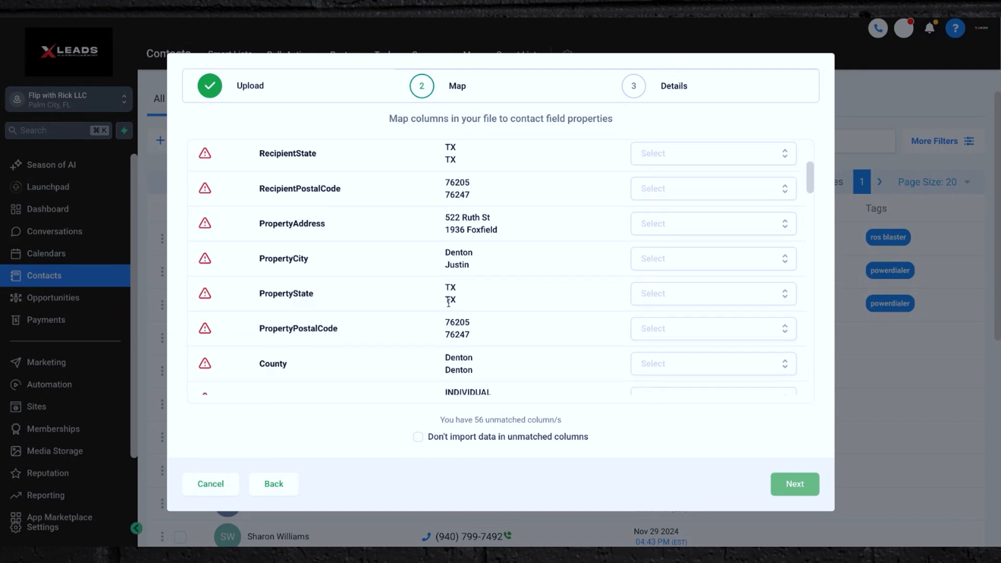
{"action": "scroll", "coordinate": [449, 302], "scroll_direction": "down", "scroll_amount": 2}
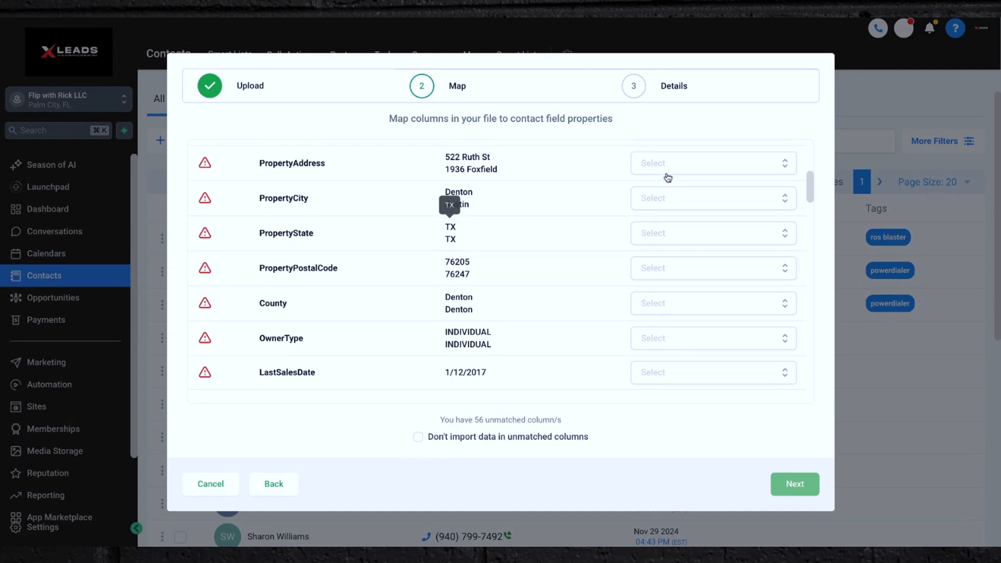
{"action": "left_click", "coordinate": [655, 160]}
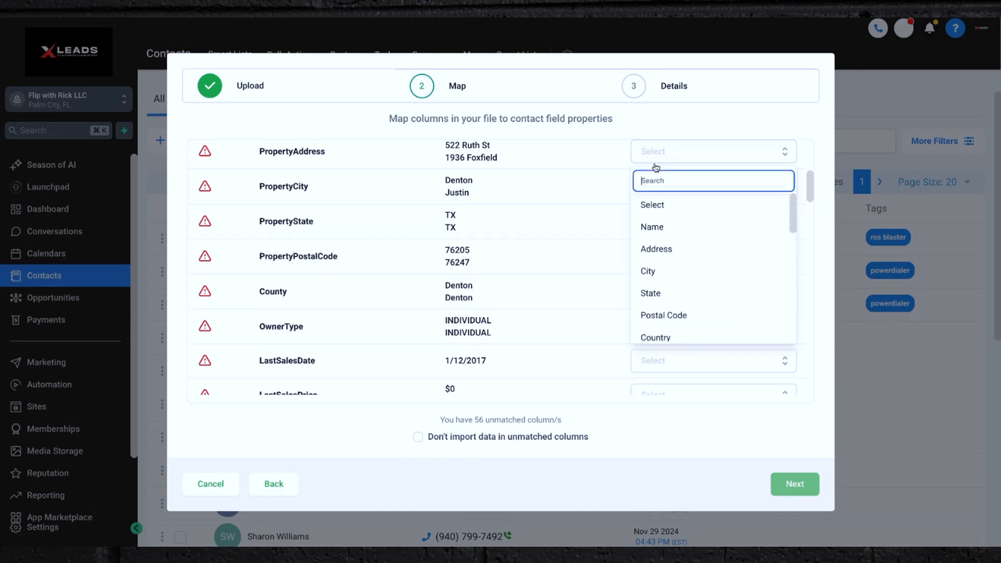
{"action": "left_click", "coordinate": [662, 258]}
Map PropertyCity, PropertyState and PropertyPostalCode to the City, State and Postal Code contact fields.
{"action": "left_click", "coordinate": [655, 186]}
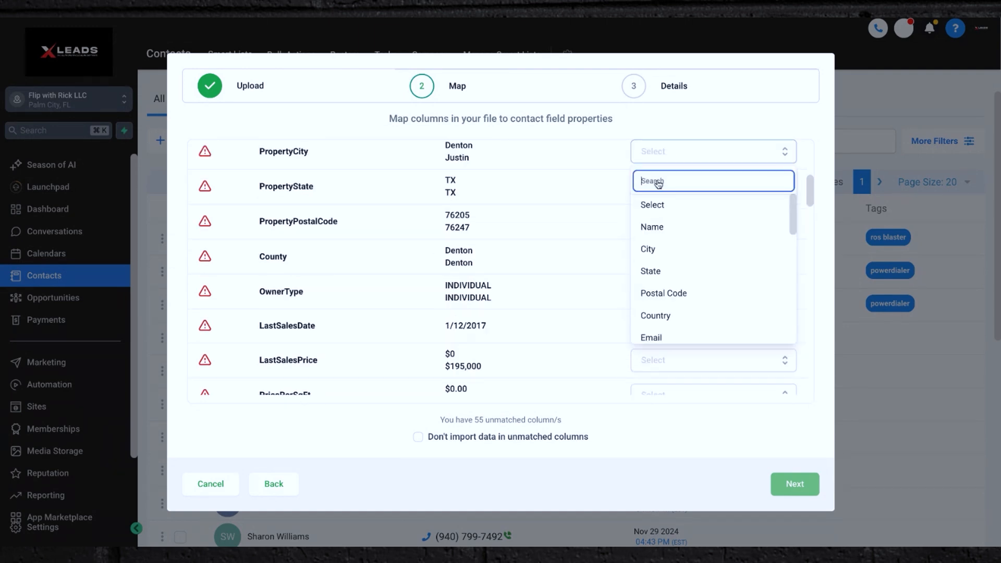
{"action": "left_click", "coordinate": [650, 250]}
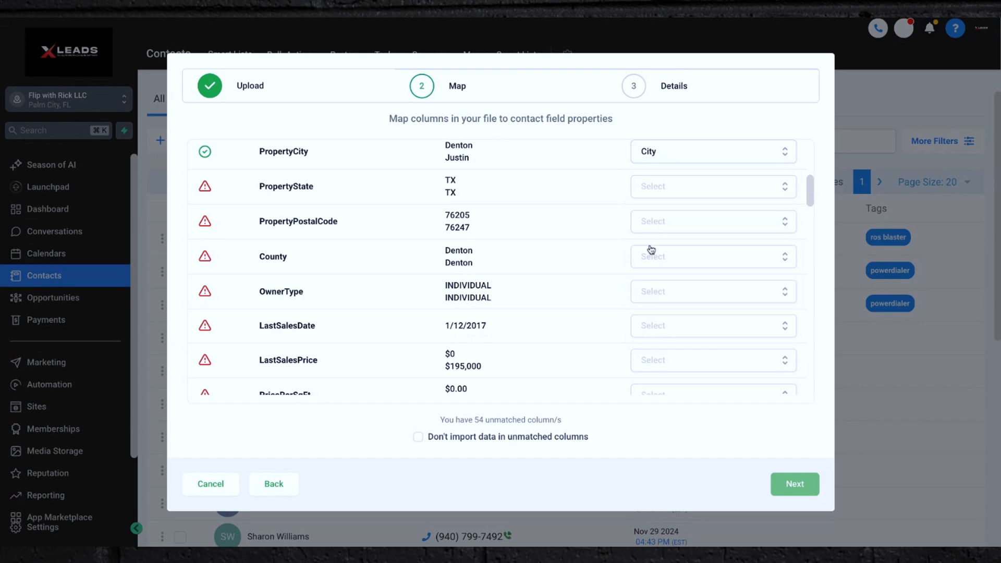
{"action": "left_click", "coordinate": [652, 188]}
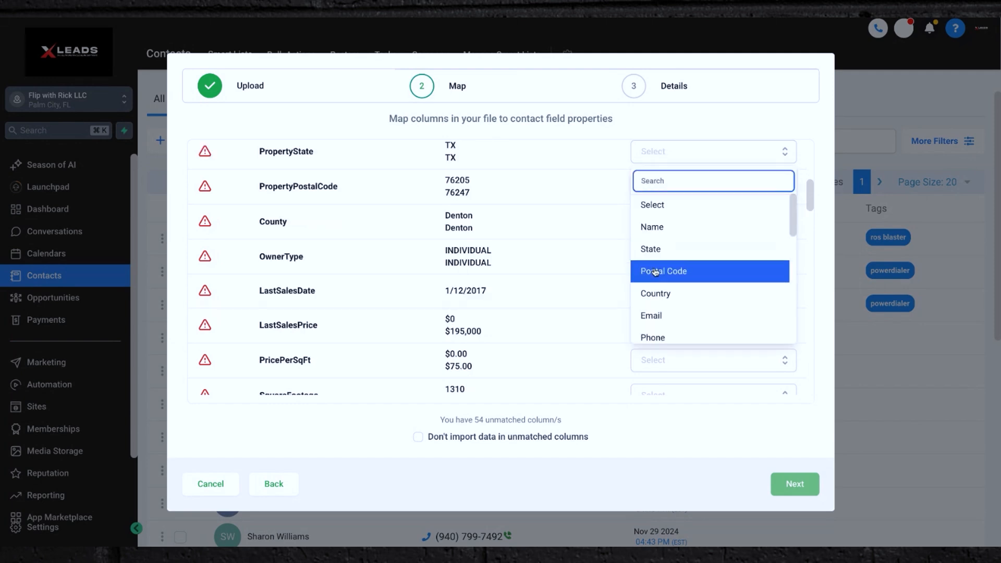
{"action": "left_click", "coordinate": [658, 253]}
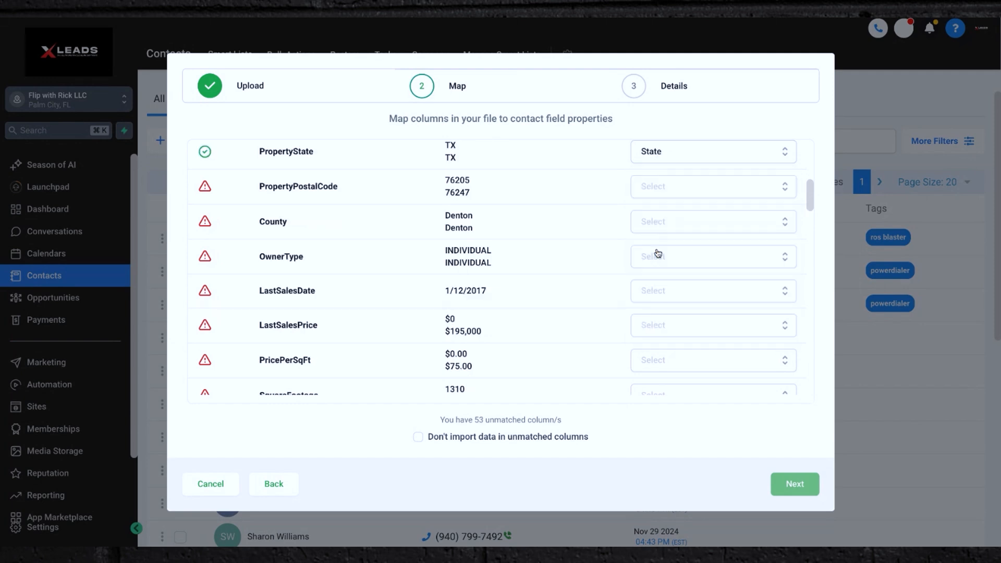
{"action": "left_click", "coordinate": [658, 188]}
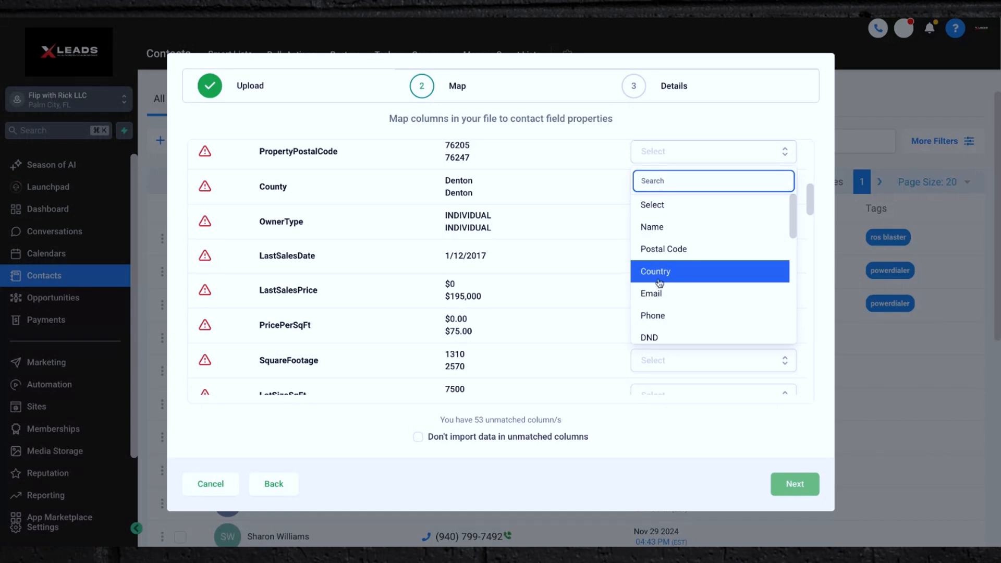
{"action": "left_click", "coordinate": [662, 251]}
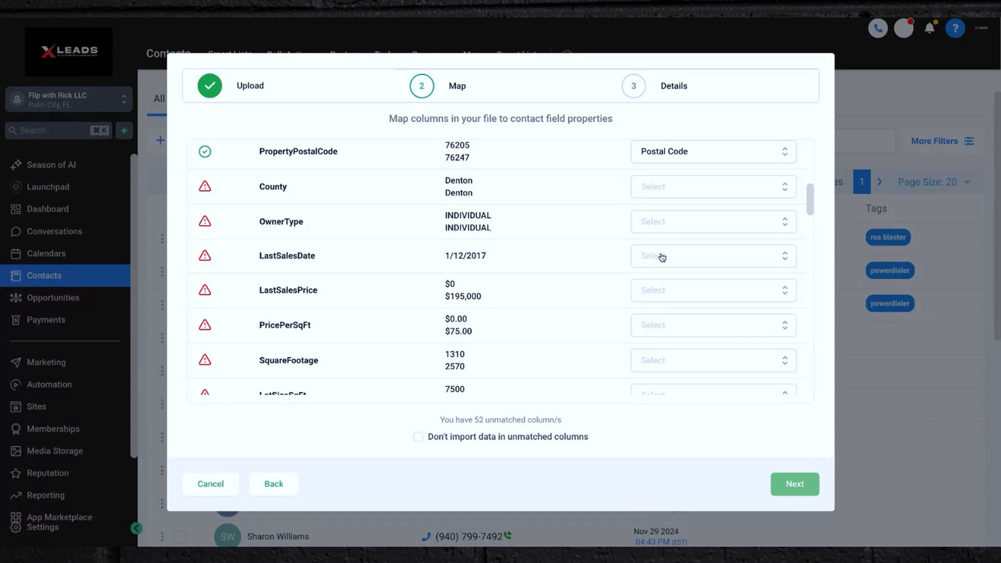
Map the Contact1Phone_1 column to the Phone contact field.
{"action": "scroll", "coordinate": [641, 260], "scroll_direction": "down", "scroll_amount": 1}
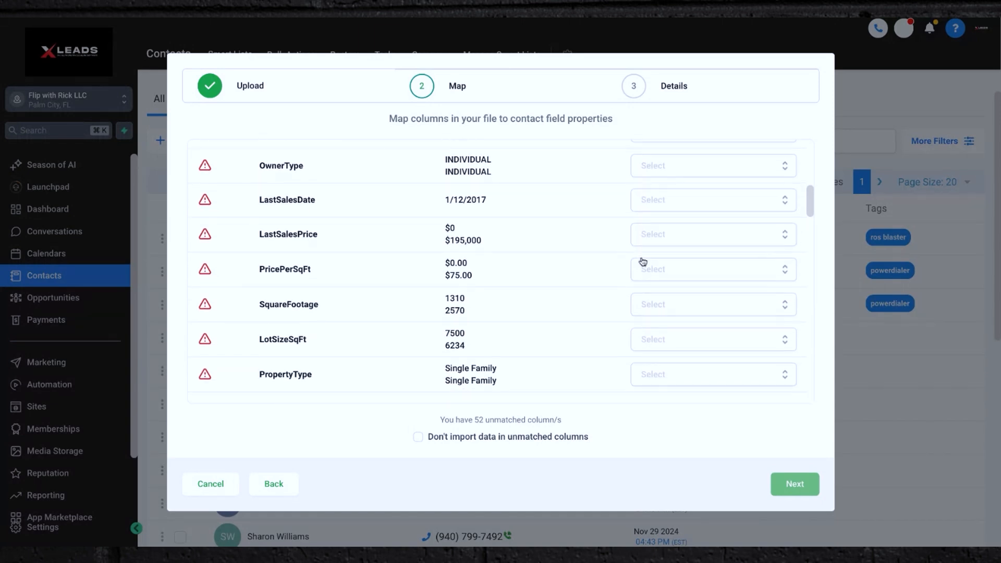
{"action": "scroll", "coordinate": [642, 245], "scroll_direction": "down", "scroll_amount": 3}
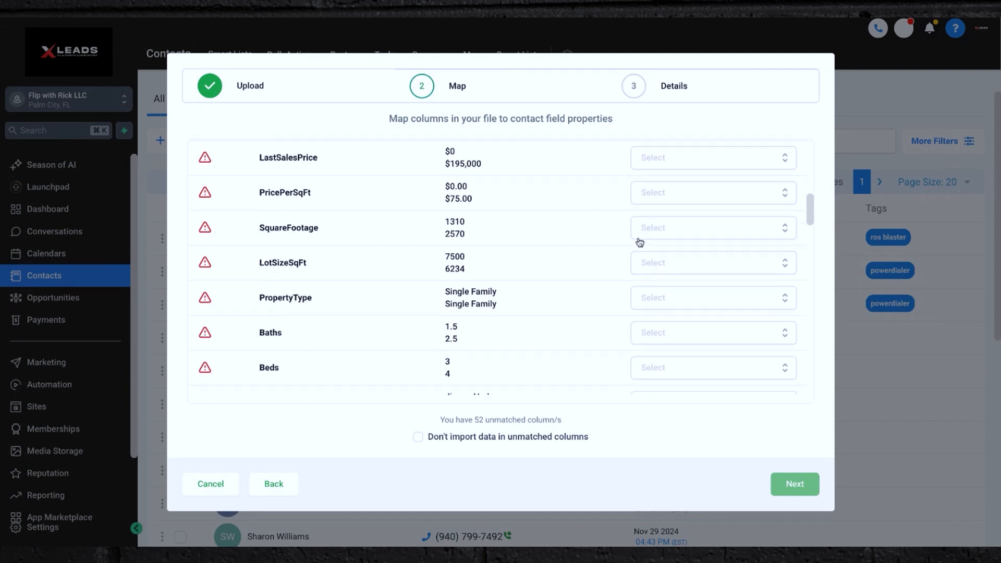
{"action": "scroll", "coordinate": [667, 292], "scroll_direction": "down", "scroll_amount": 2}
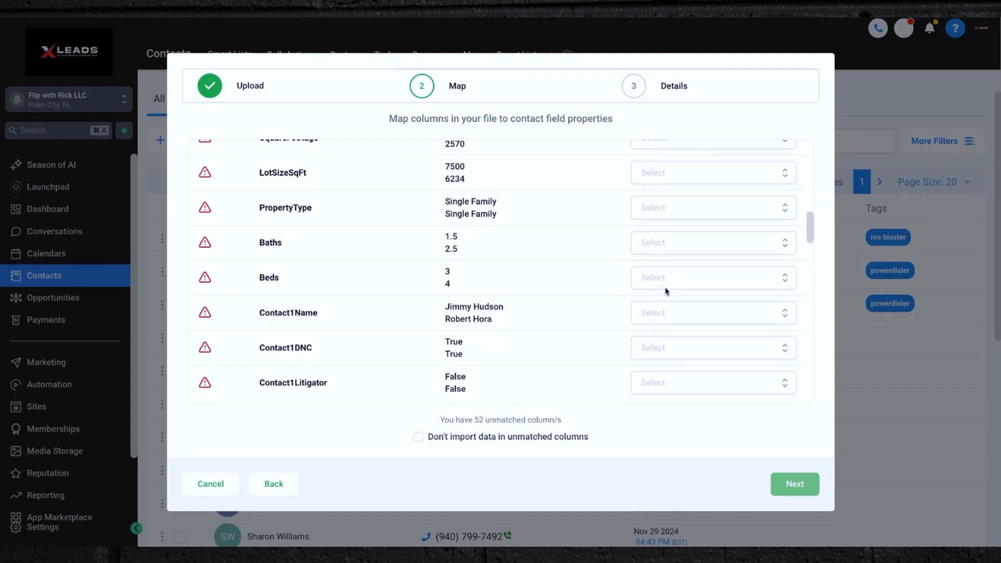
{"action": "scroll", "coordinate": [666, 292], "scroll_direction": "down", "scroll_amount": 3}
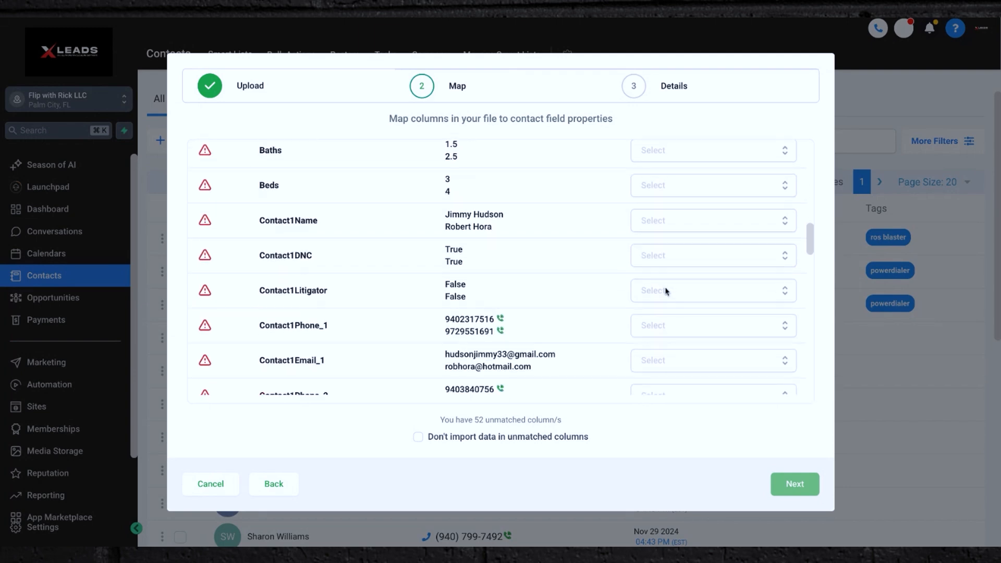
{"action": "left_click", "coordinate": [666, 328]}
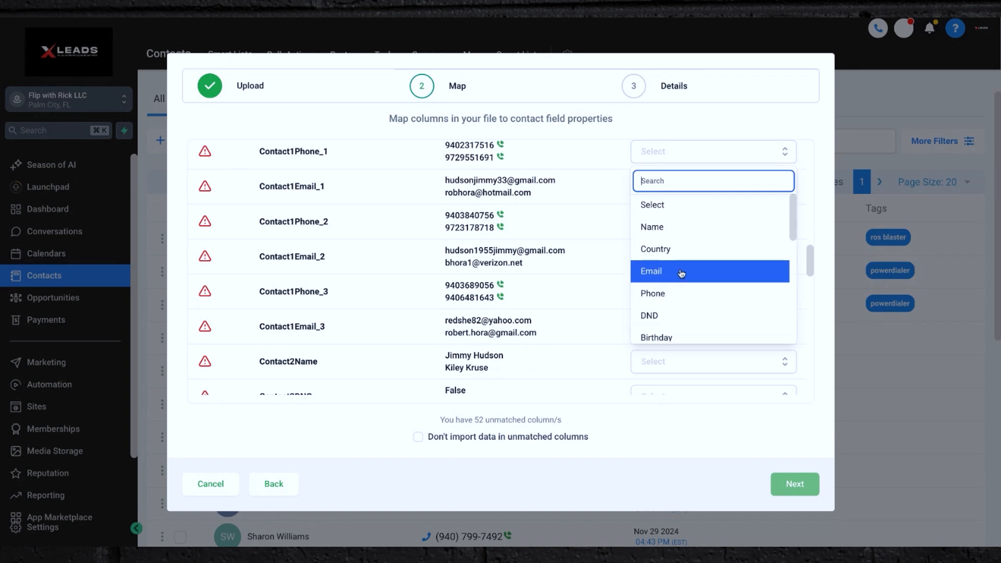
{"action": "left_click", "coordinate": [671, 293]}
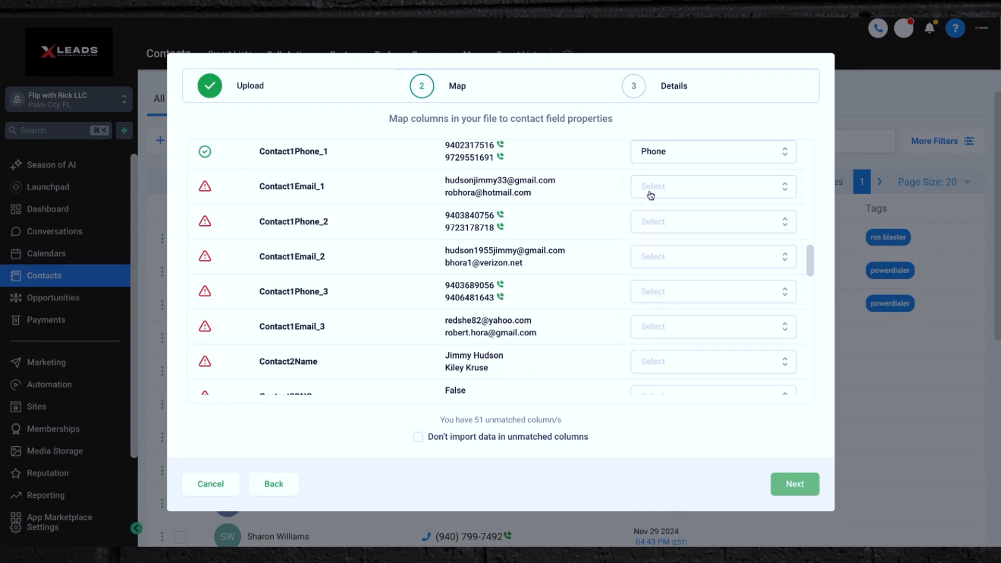
Map the Contact1Phone_2 column to the Additional Phones contact field.
{"action": "left_click", "coordinate": [654, 224]}
{"action": "scroll", "coordinate": [662, 281], "scroll_direction": "down", "scroll_amount": 1}
{"action": "scroll", "coordinate": [664, 325], "scroll_direction": "down", "scroll_amount": 5}
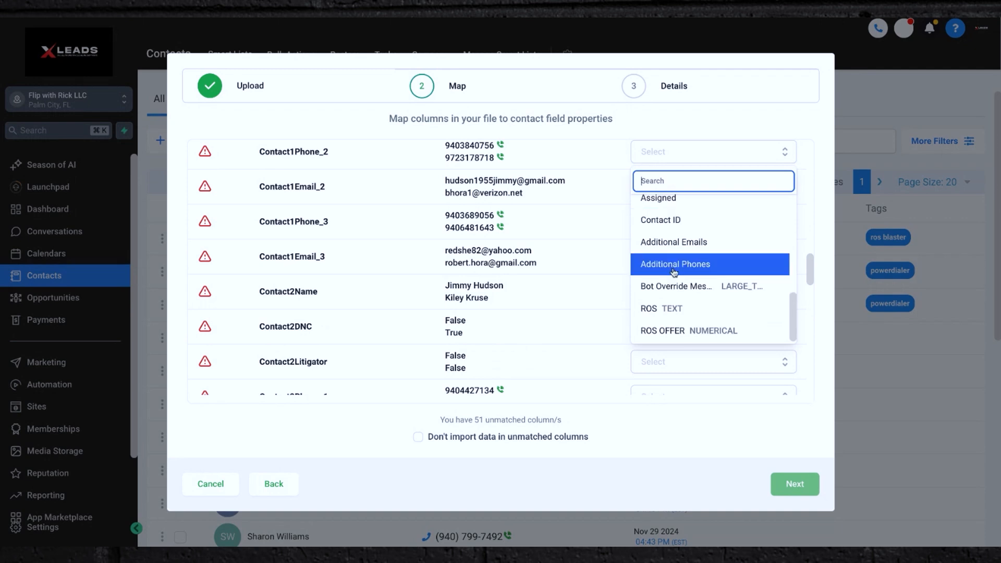
{"action": "left_click", "coordinate": [676, 274]}
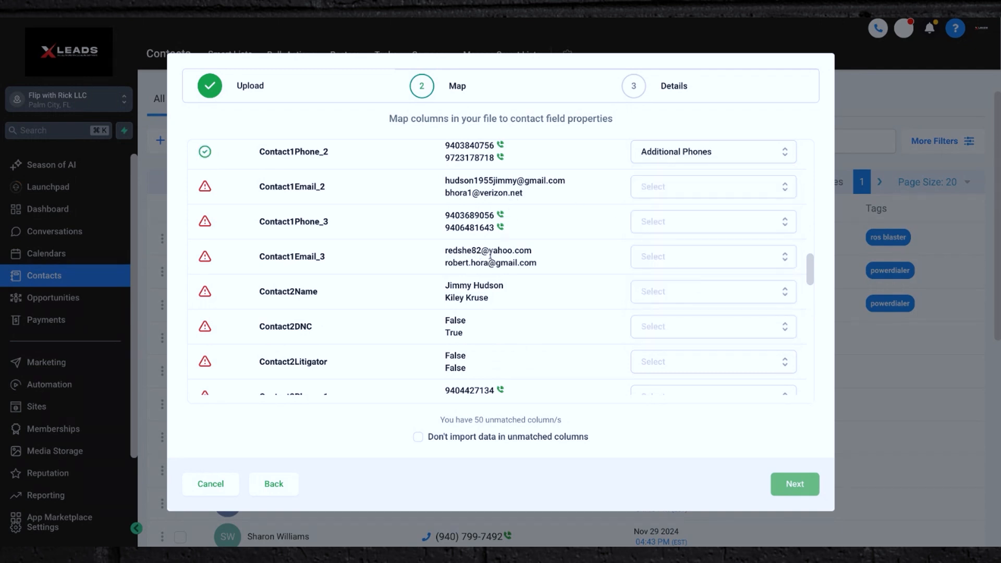
{"action": "left_click", "coordinate": [636, 230]}
{"action": "scroll", "coordinate": [660, 324], "scroll_direction": "down", "scroll_amount": 6}
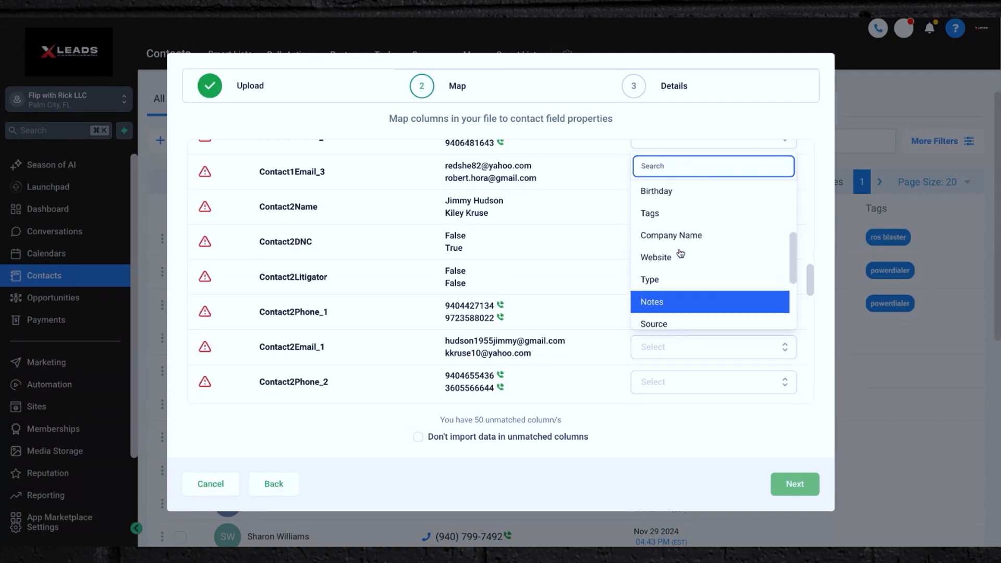
{"action": "scroll", "coordinate": [680, 254], "scroll_direction": "down", "scroll_amount": 1}
{"action": "scroll", "coordinate": [681, 254], "scroll_direction": "up", "scroll_amount": 2}
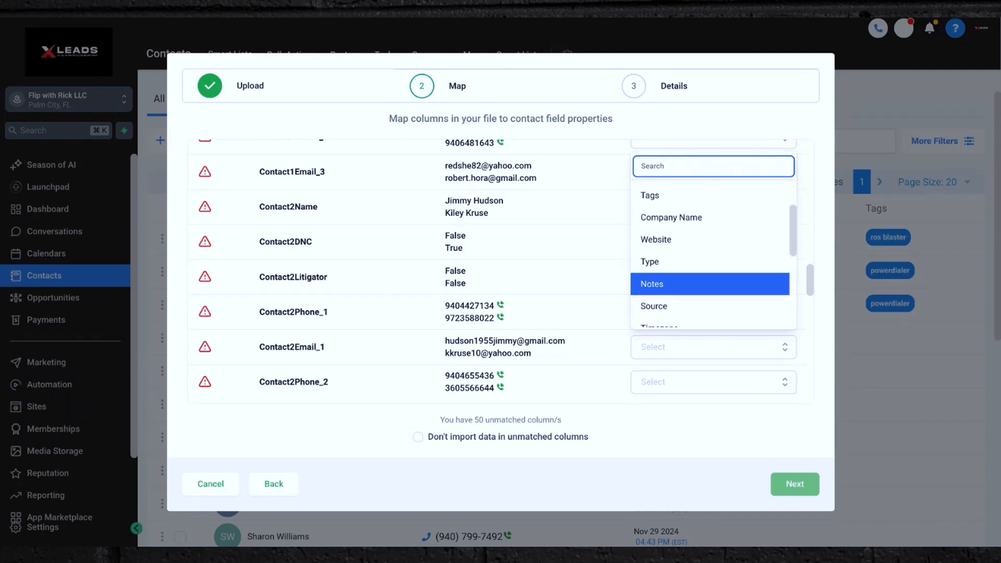
{"action": "scroll", "coordinate": [712, 251], "scroll_direction": "up", "scroll_amount": 1}
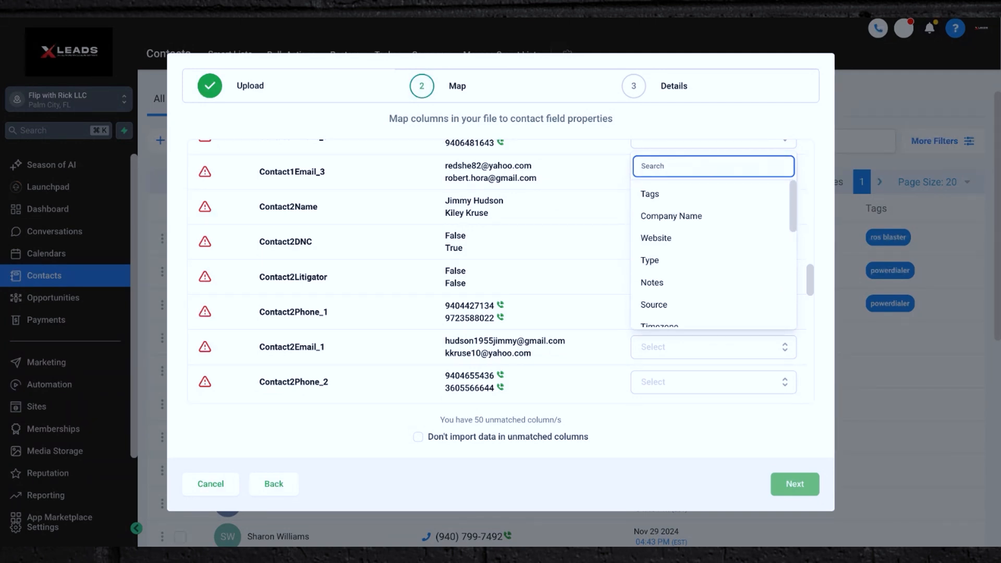
{"action": "scroll", "coordinate": [683, 219], "scroll_direction": "down", "scroll_amount": 3}
{"action": "left_click", "coordinate": [552, 213]}
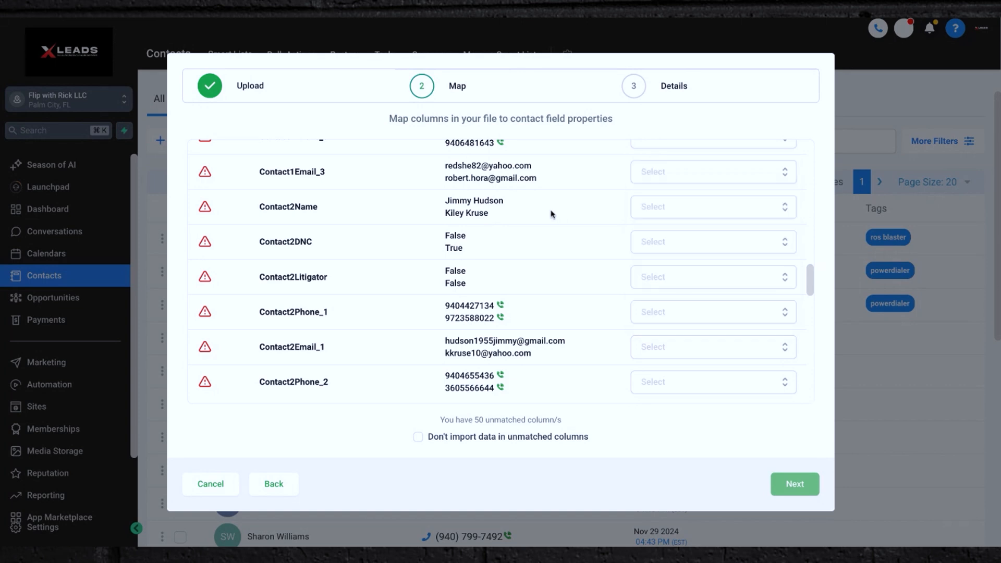
Map the Contact1Email_1 column to the Email contact field.
{"action": "scroll", "coordinate": [552, 214], "scroll_direction": "up", "scroll_amount": 1}
{"action": "scroll", "coordinate": [551, 214], "scroll_direction": "down", "scroll_amount": 4}
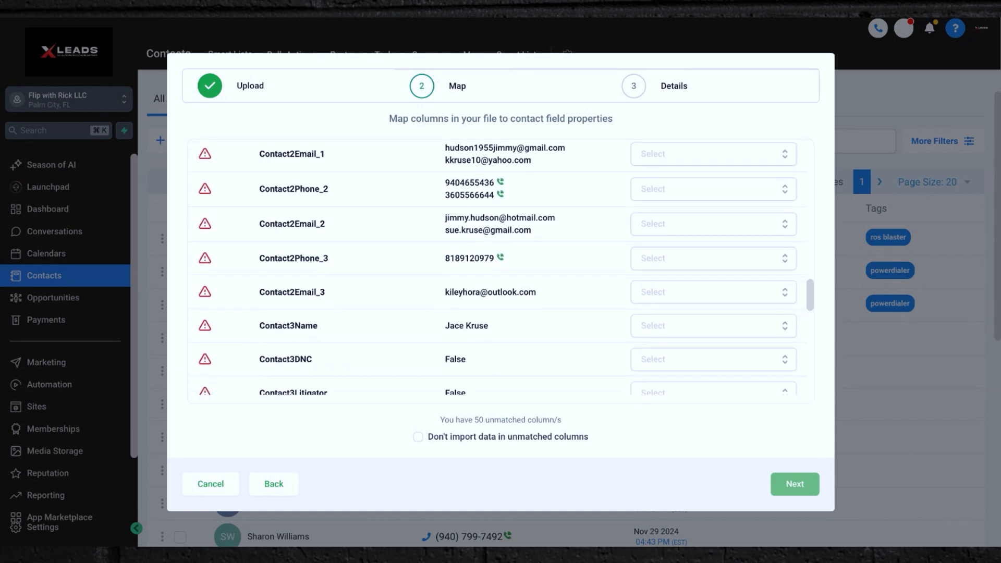
{"action": "scroll", "coordinate": [498, 267], "scroll_direction": "up", "scroll_amount": 5}
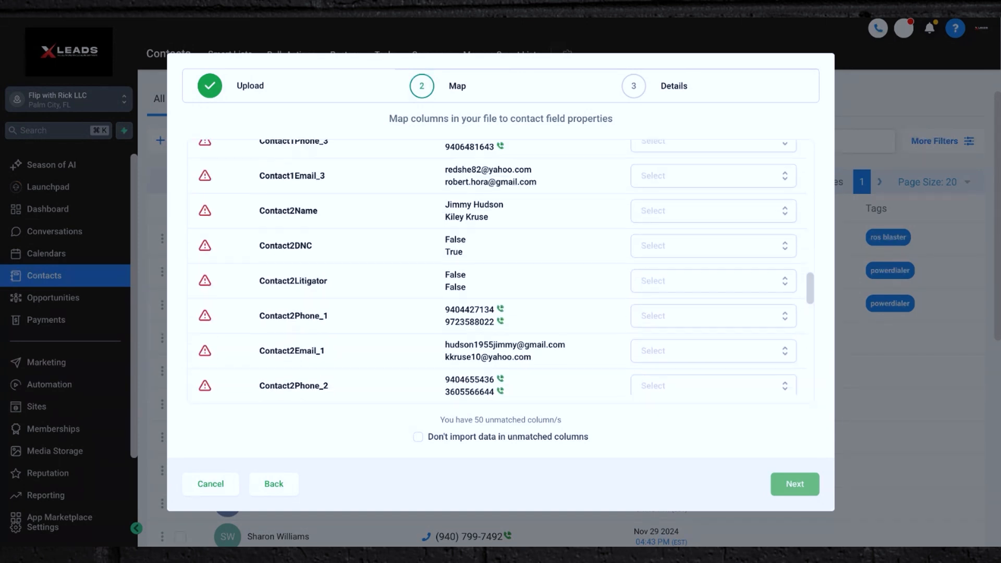
{"action": "scroll", "coordinate": [291, 261], "scroll_direction": "up", "scroll_amount": 3}
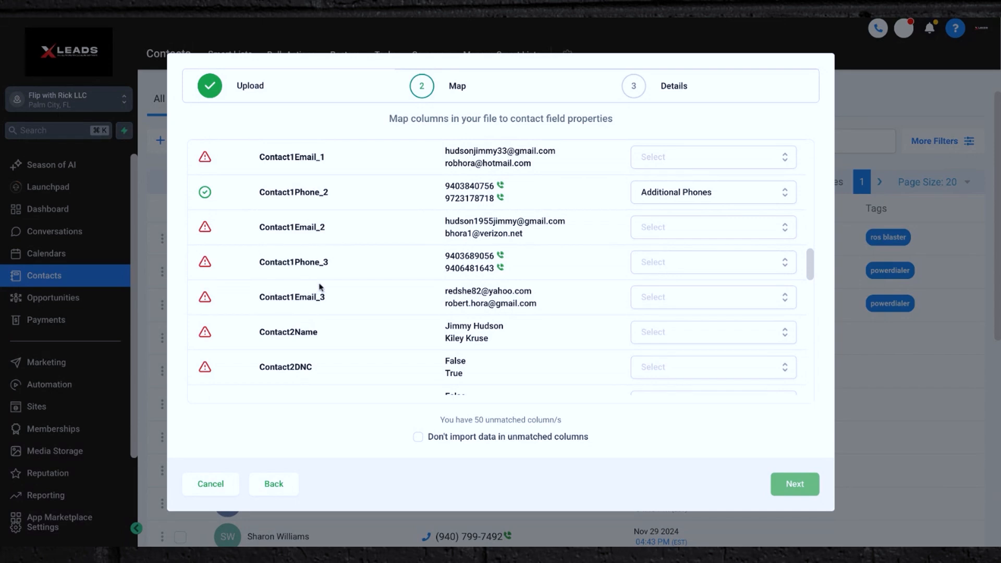
{"action": "scroll", "coordinate": [320, 288], "scroll_direction": "up", "scroll_amount": 3}
{"action": "left_click", "coordinate": [688, 260]}
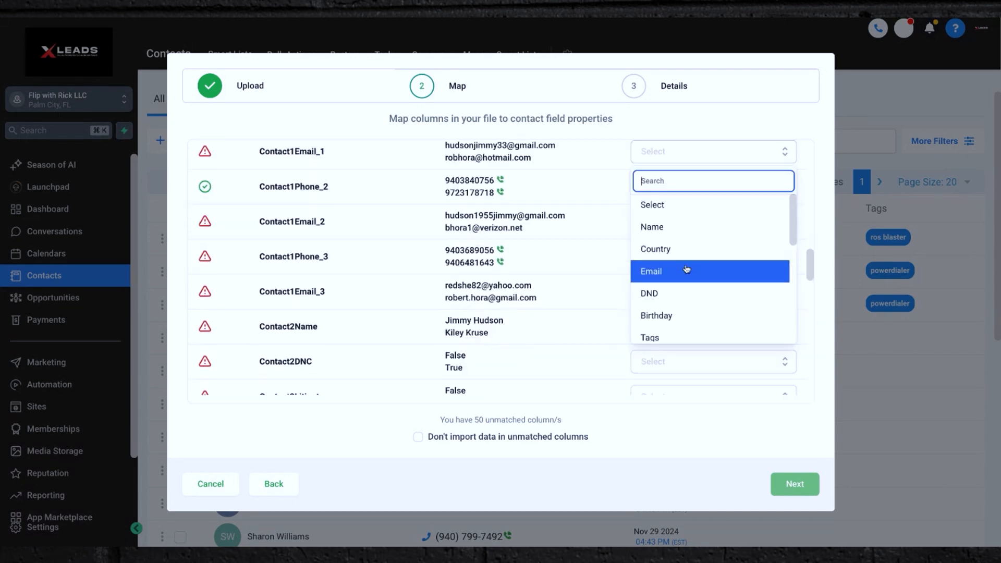
{"action": "left_click", "coordinate": [676, 274]}
Map the Contact1Email_2 column to the Additional Emails contact field.
{"action": "scroll", "coordinate": [536, 257], "scroll_direction": "down", "scroll_amount": 5}
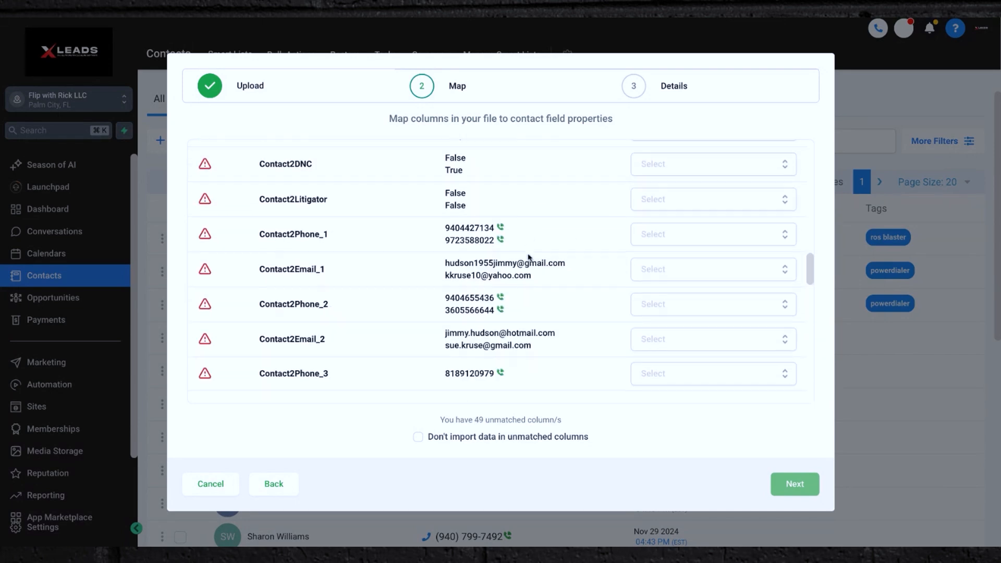
{"action": "scroll", "coordinate": [529, 258], "scroll_direction": "up", "scroll_amount": 4}
{"action": "scroll", "coordinate": [326, 196], "scroll_direction": "up", "scroll_amount": 1}
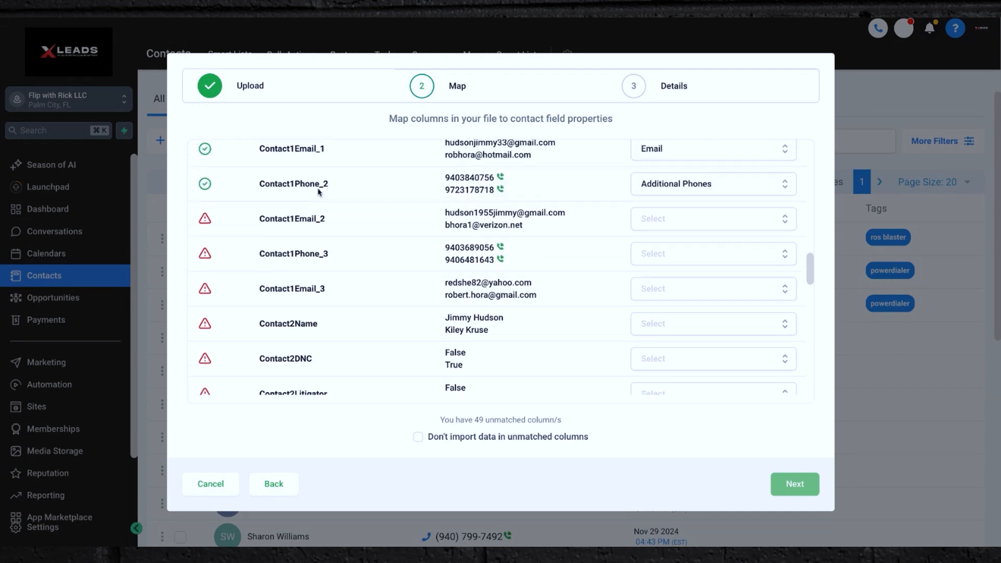
{"action": "left_click", "coordinate": [701, 231]}
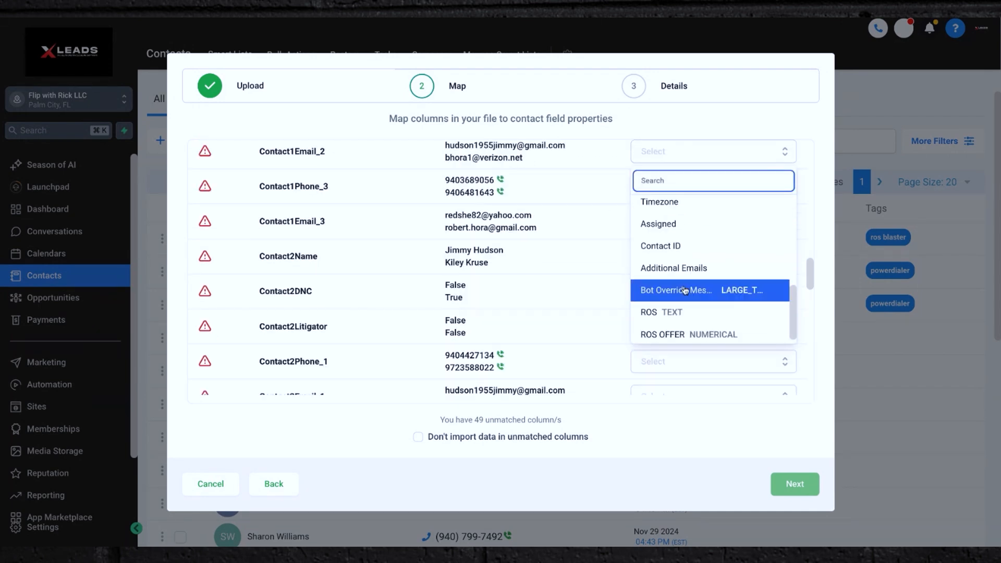
{"action": "left_click", "coordinate": [681, 275]}
Review the remaining unmapped columns down to the end of the mapping list.
{"action": "scroll", "coordinate": [505, 282], "scroll_direction": "down", "scroll_amount": 5}
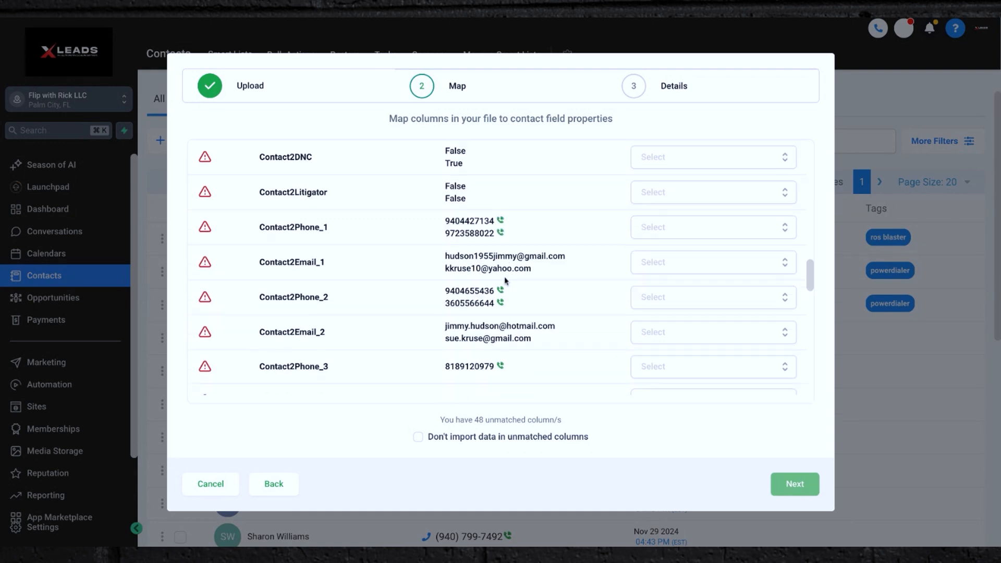
{"action": "scroll", "coordinate": [498, 266], "scroll_direction": "down", "scroll_amount": 8}
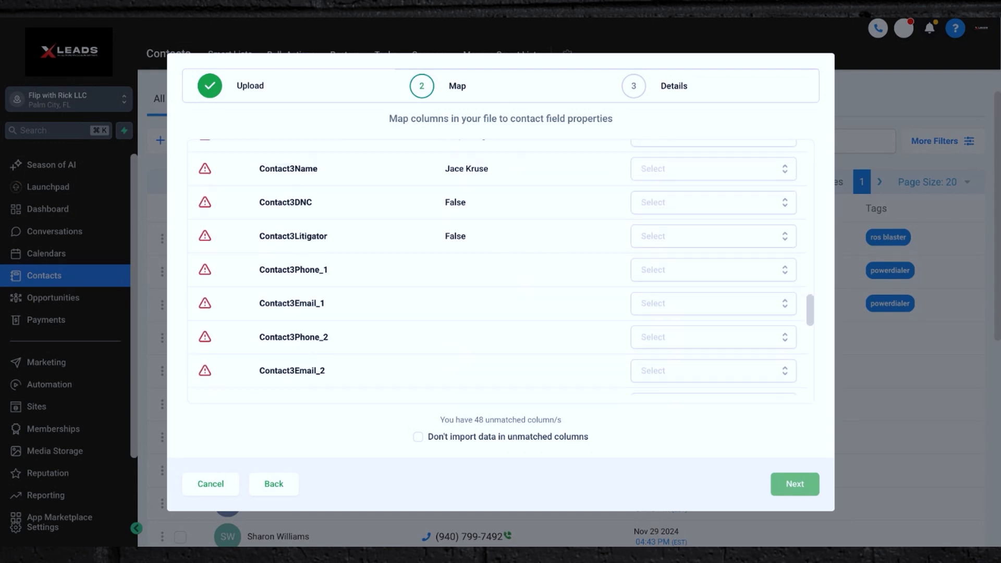
{"action": "scroll", "coordinate": [498, 267], "scroll_direction": "down", "scroll_amount": 4}
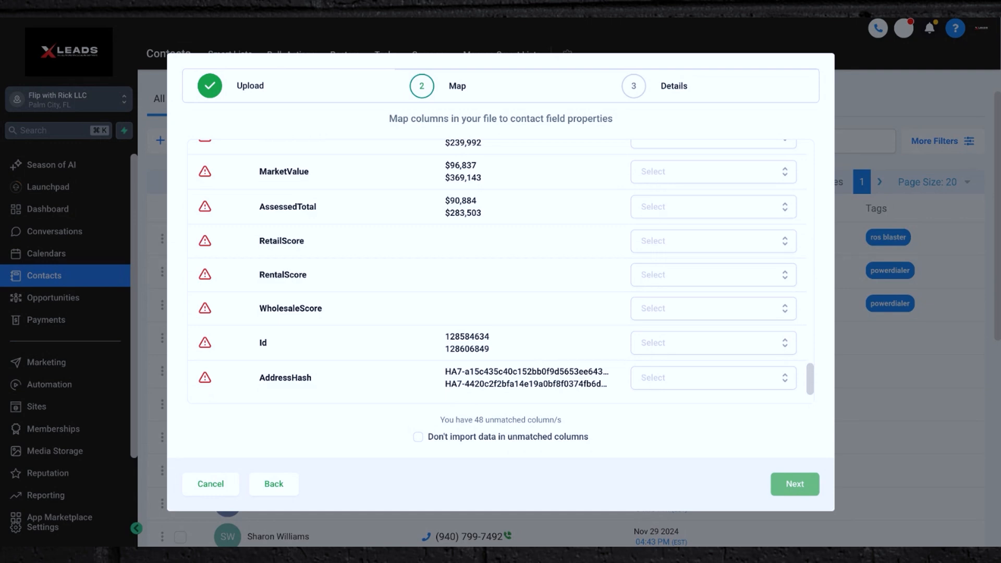
{"action": "scroll", "coordinate": [393, 263], "scroll_direction": "up", "scroll_amount": 4}
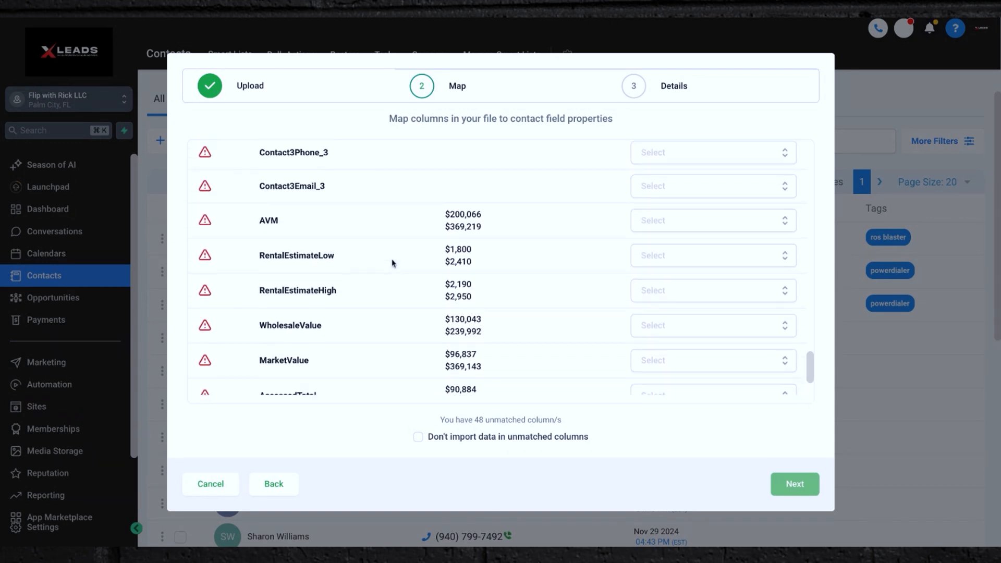
{"action": "scroll", "coordinate": [393, 263], "scroll_direction": "up", "scroll_amount": 2}
{"action": "scroll", "coordinate": [393, 263], "scroll_direction": "down", "scroll_amount": 6}
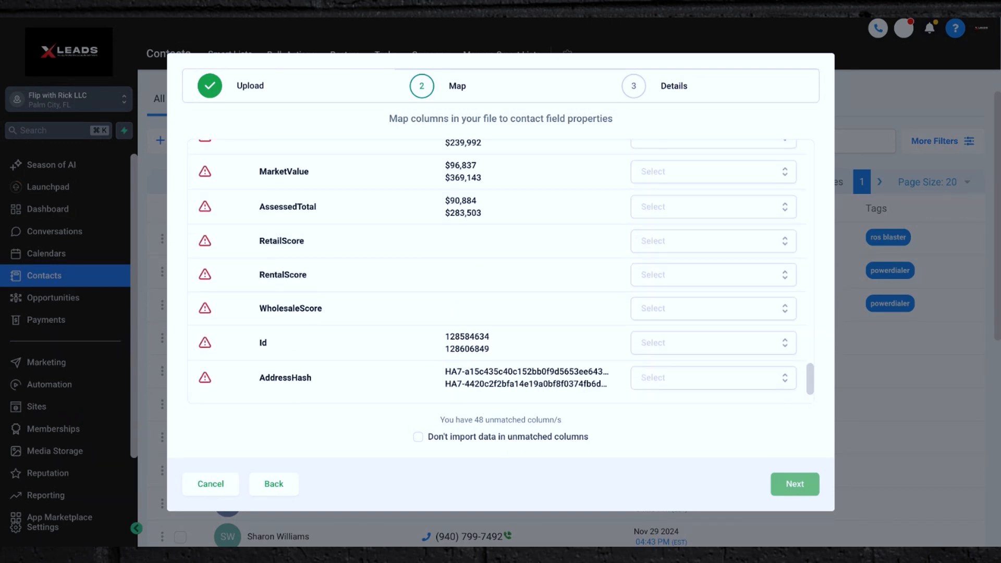
{"action": "scroll", "coordinate": [393, 263], "scroll_direction": "up", "scroll_amount": 20}
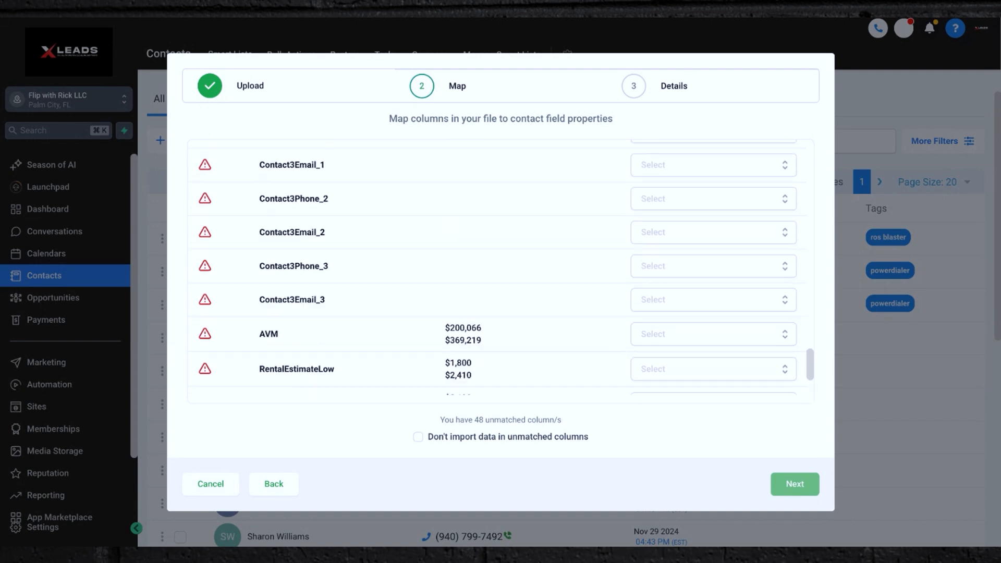
Restart the contact import and map the FirstName and LastName columns to the First Name and Last Name fields.
{"action": "left_click", "coordinate": [211, 484]}
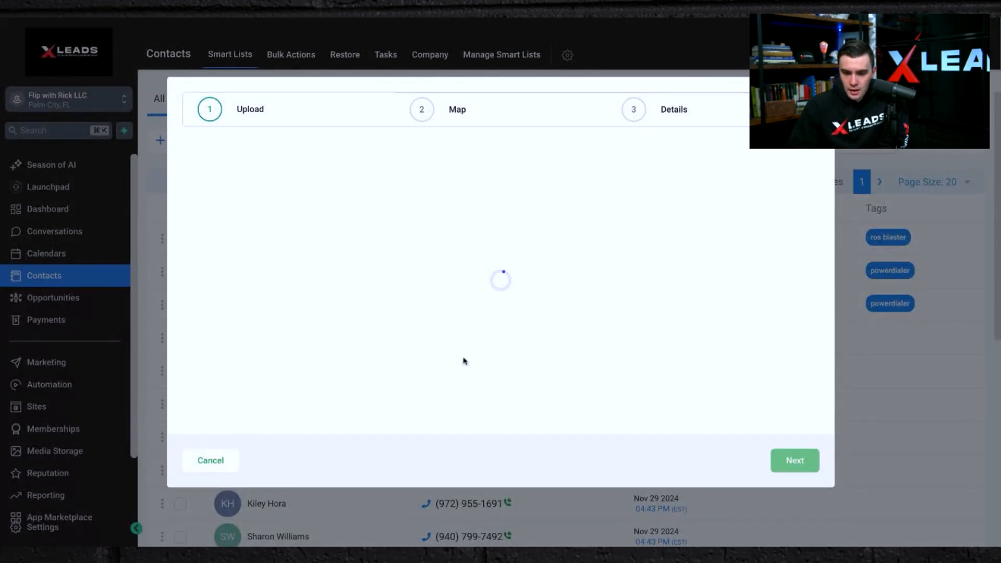
{"action": "left_click", "coordinate": [649, 194]}
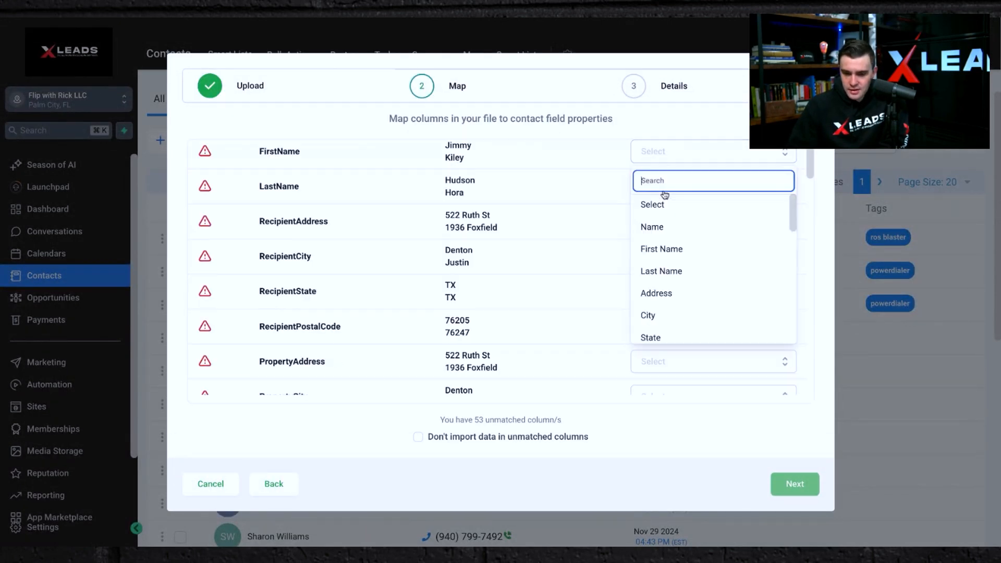
{"action": "left_click", "coordinate": [665, 248]}
{"action": "left_click", "coordinate": [662, 197]}
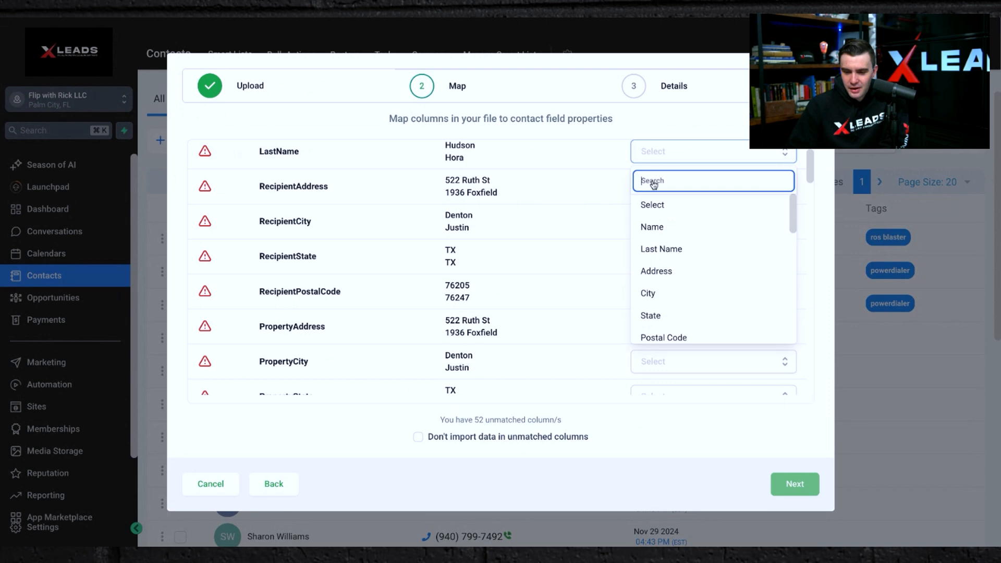
{"action": "left_click", "coordinate": [658, 247]}
Map the PropertyAddress and PropertyCity columns to the Address and City contact fields.
{"action": "scroll", "coordinate": [578, 355], "scroll_direction": "down", "scroll_amount": 20}
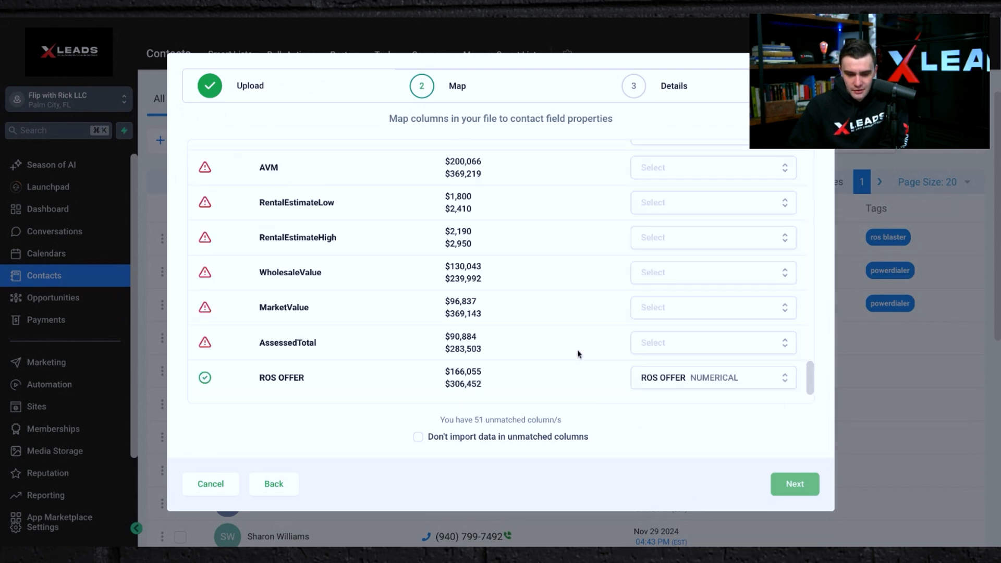
{"action": "scroll", "coordinate": [578, 354], "scroll_direction": "up", "scroll_amount": 20}
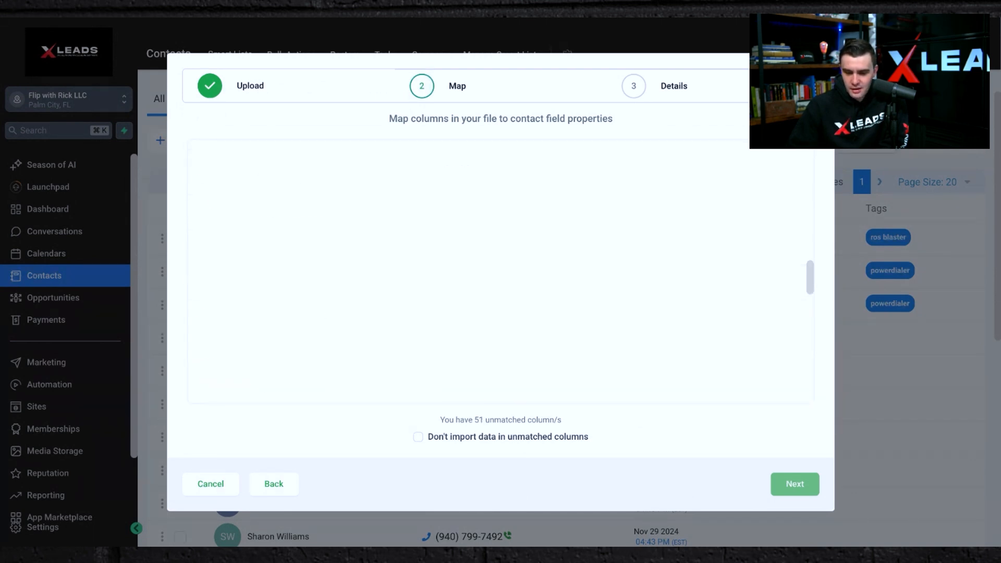
{"action": "scroll", "coordinate": [574, 337], "scroll_direction": "down", "scroll_amount": 1}
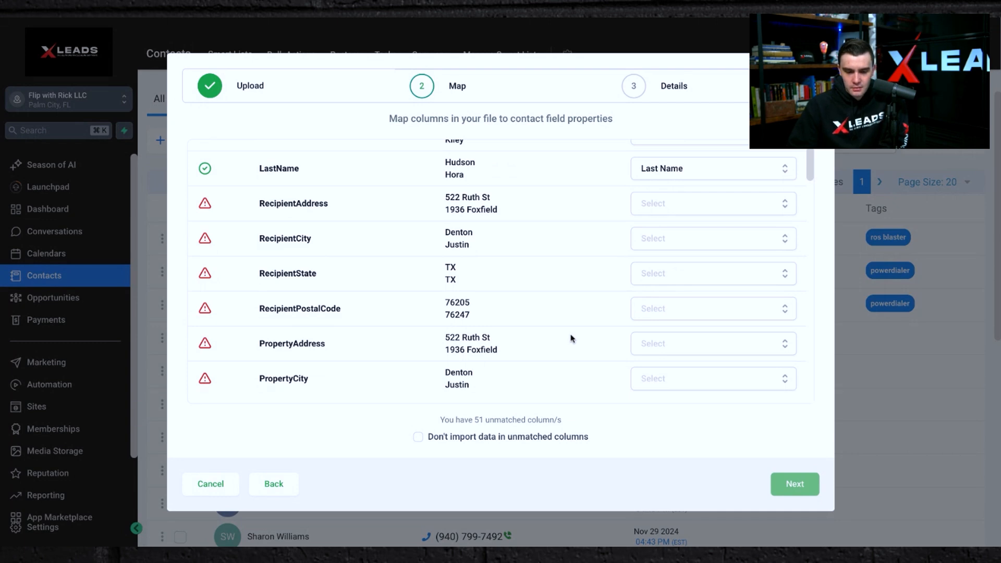
{"action": "scroll", "coordinate": [655, 308], "scroll_direction": "down", "scroll_amount": 4}
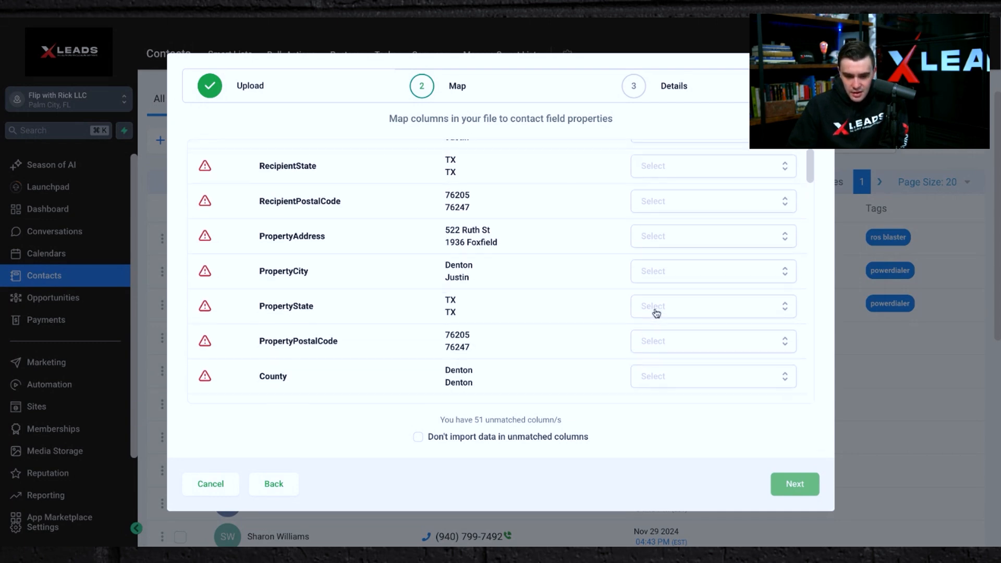
{"action": "left_click", "coordinate": [676, 164]}
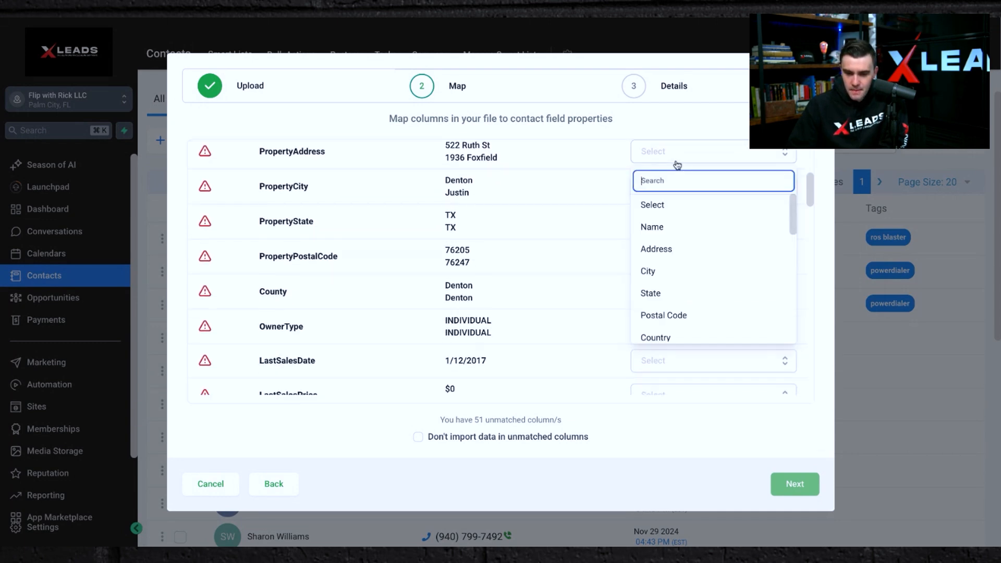
{"action": "left_click", "coordinate": [677, 251]}
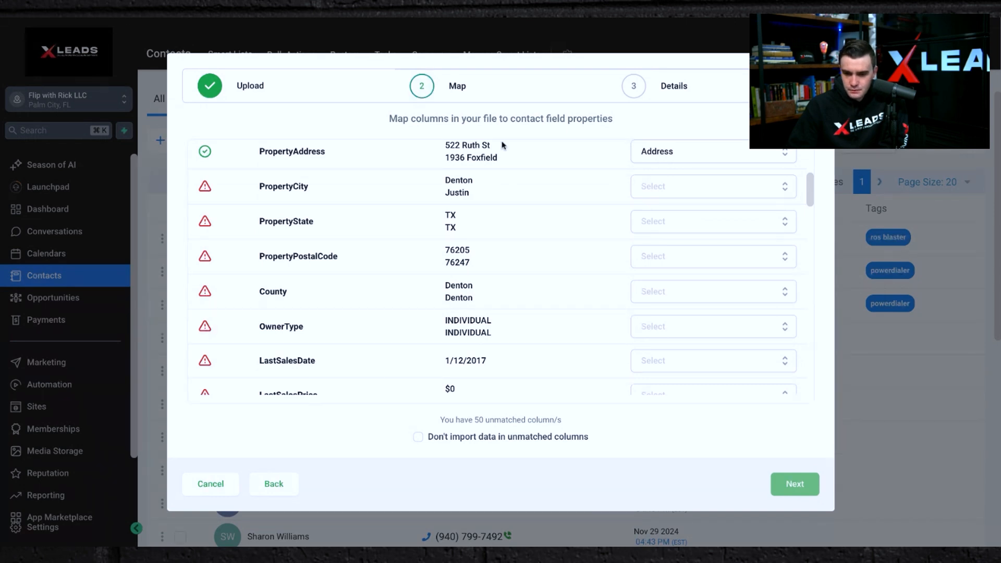
{"action": "left_click", "coordinate": [677, 189]}
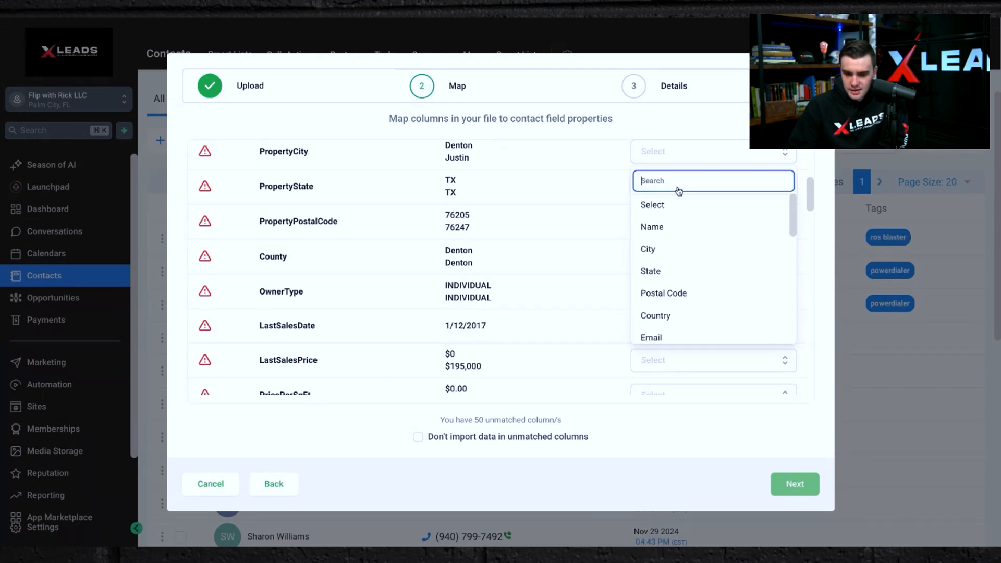
{"action": "left_click", "coordinate": [665, 250]}
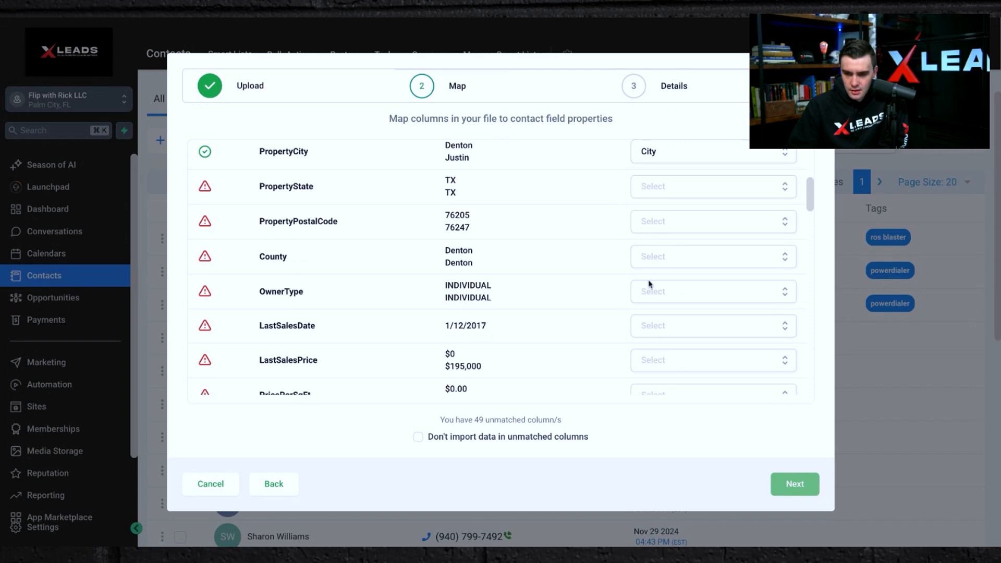
Map the PropertyState and PropertyPostalCode columns to the State and Postal Code contact fields.
{"action": "left_click", "coordinate": [655, 189]}
{"action": "scroll", "coordinate": [661, 251], "scroll_direction": "down", "scroll_amount": 1}
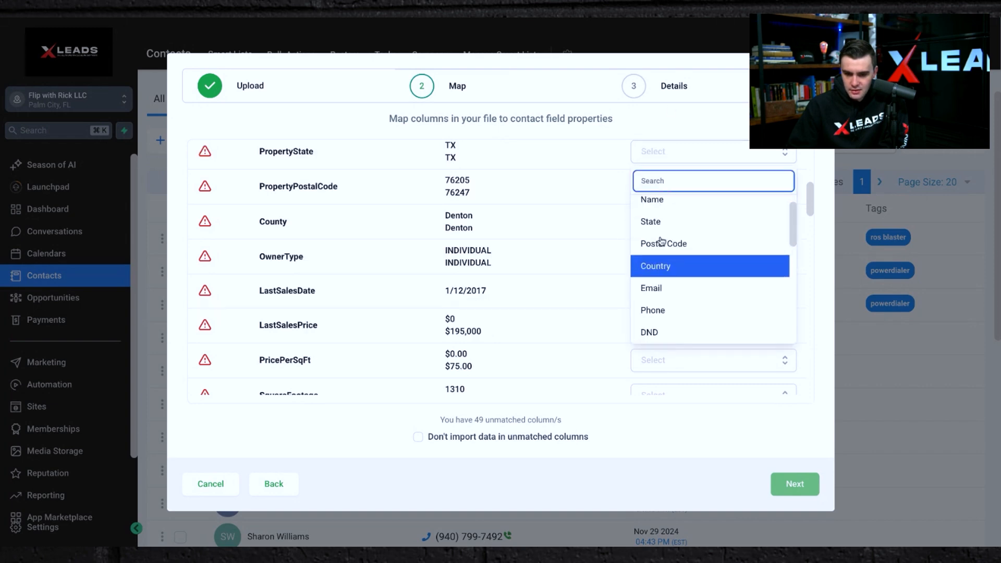
{"action": "left_click", "coordinate": [658, 223]}
{"action": "left_click", "coordinate": [644, 197]}
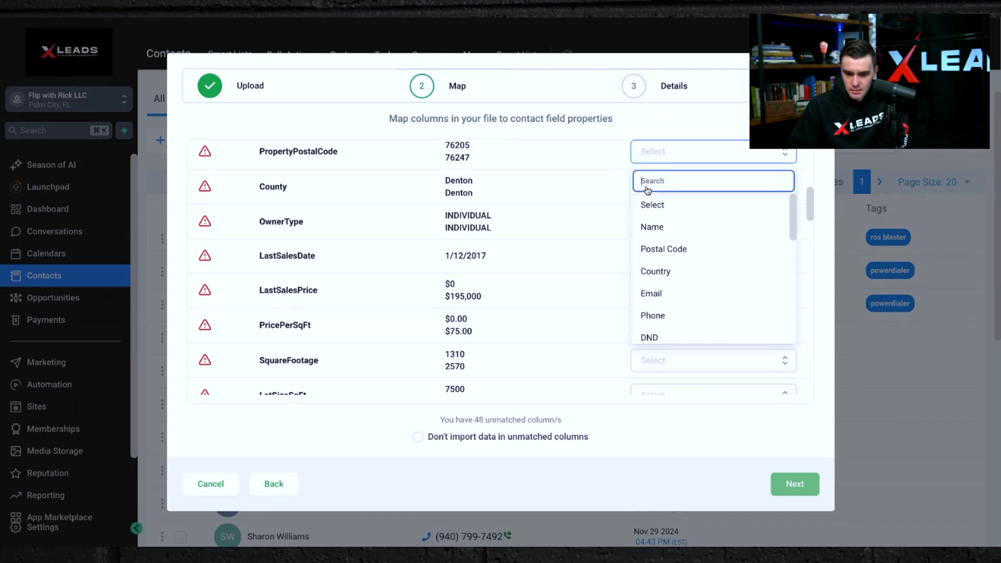
{"action": "left_click", "coordinate": [662, 251]}
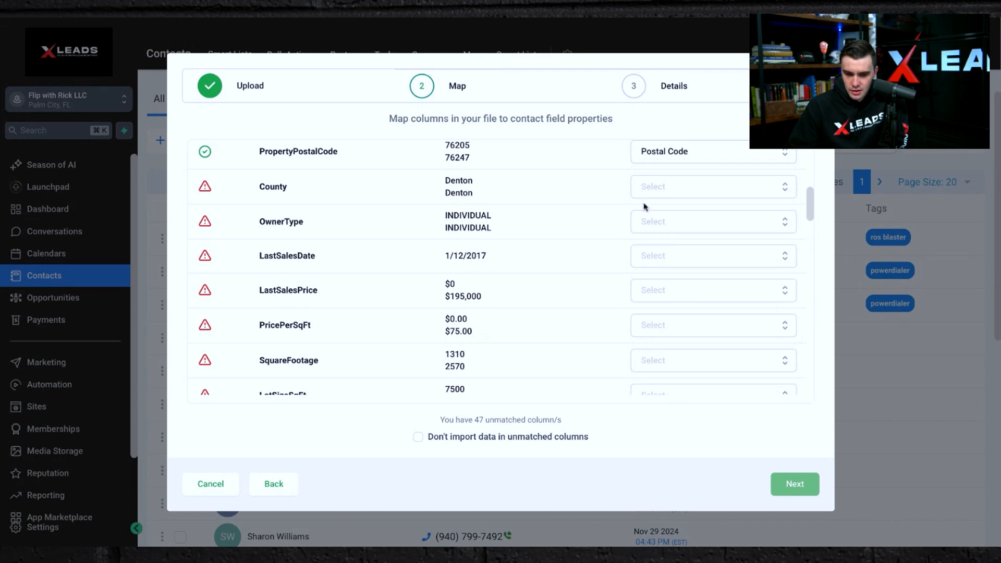
Review the property detail columns further down the mapping list.
{"action": "scroll", "coordinate": [650, 228], "scroll_direction": "down", "scroll_amount": 5}
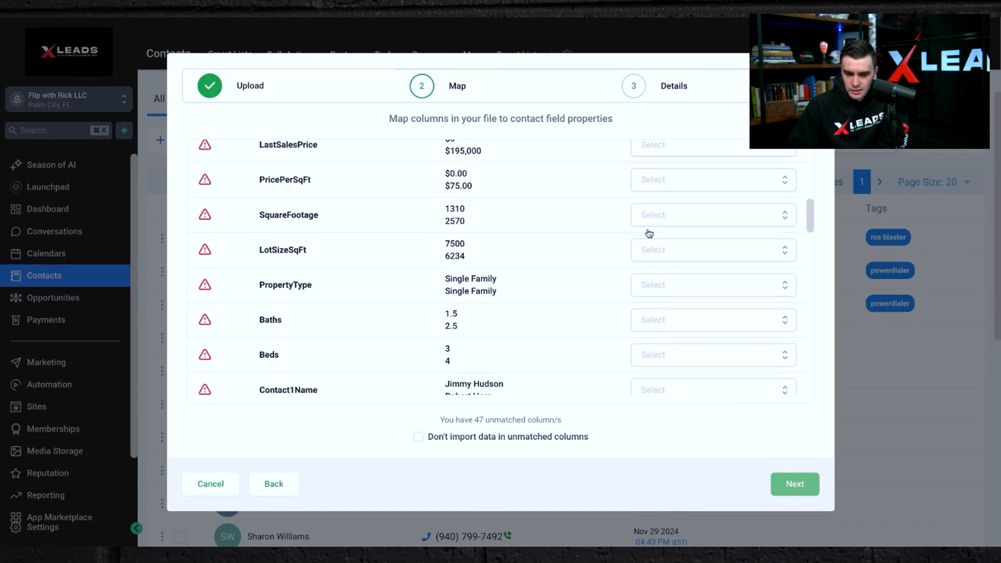
{"action": "scroll", "coordinate": [649, 233], "scroll_direction": "up", "scroll_amount": 3}
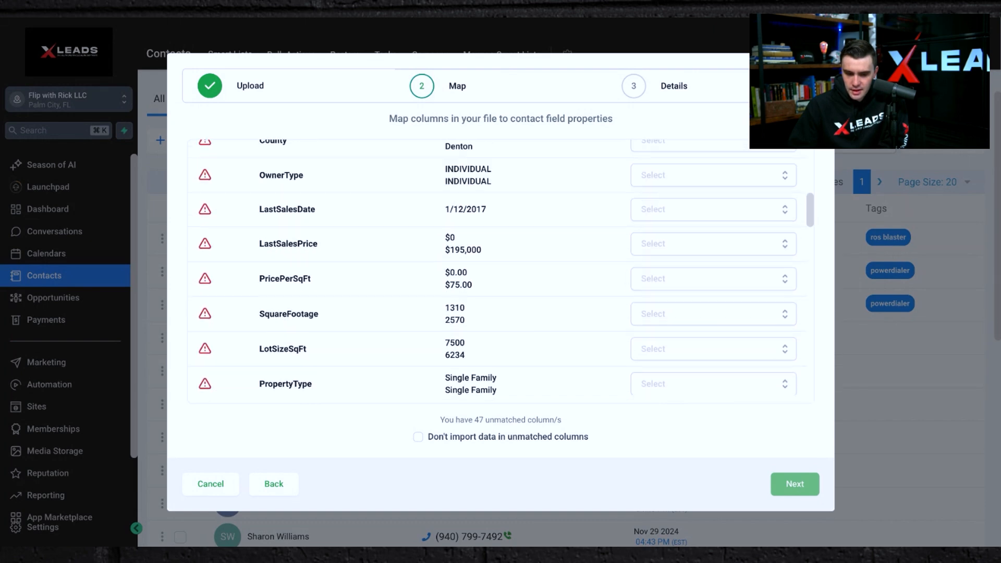
{"action": "scroll", "coordinate": [577, 328], "scroll_direction": "up", "scroll_amount": 1}
{"action": "scroll", "coordinate": [577, 328], "scroll_direction": "down", "scroll_amount": 4}
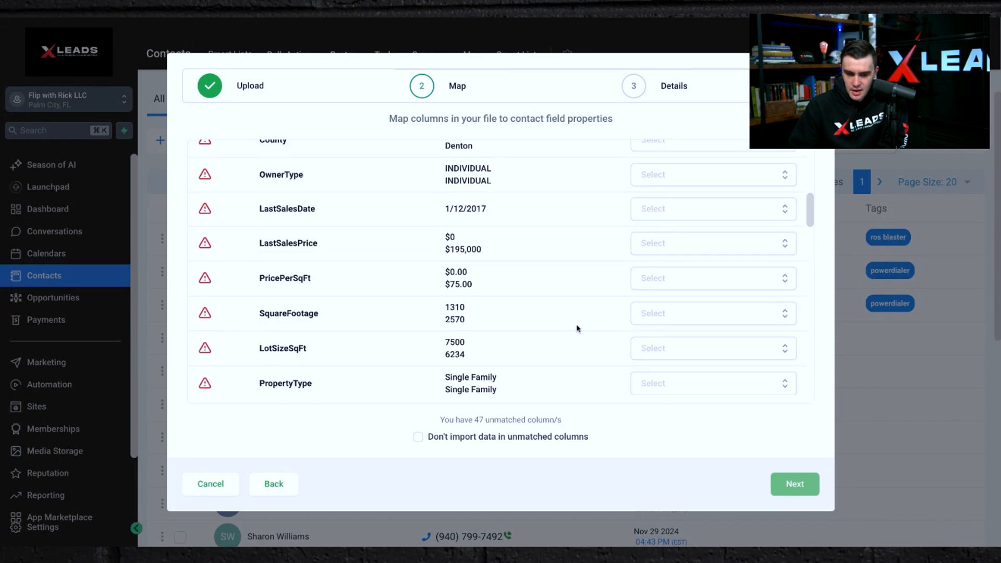
{"action": "scroll", "coordinate": [578, 328], "scroll_direction": "down", "scroll_amount": 4}
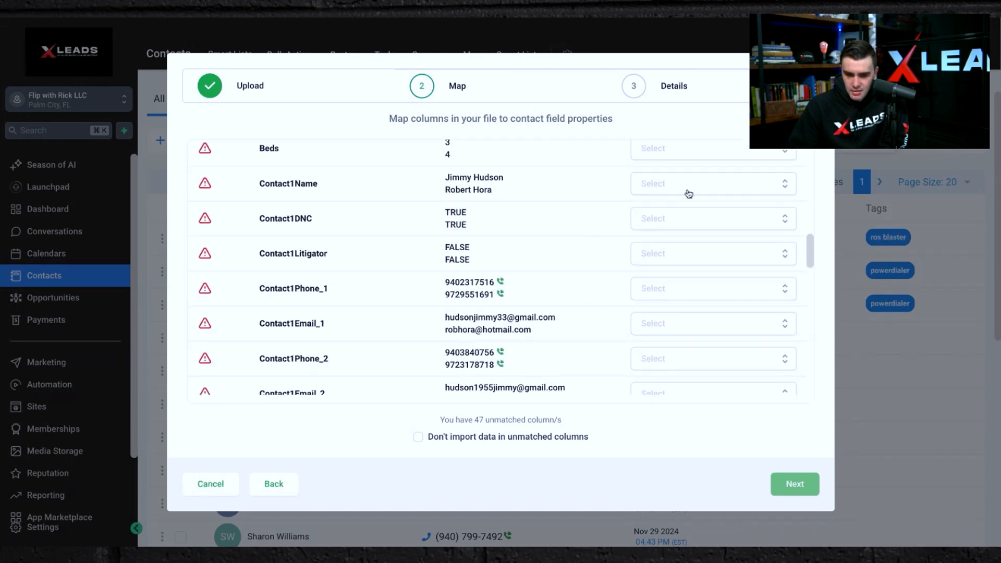
{"action": "scroll", "coordinate": [688, 194], "scroll_direction": "up", "scroll_amount": 5}
{"action": "scroll", "coordinate": [688, 194], "scroll_direction": "down", "scroll_amount": 6}
{"action": "scroll", "coordinate": [689, 194], "scroll_direction": "up", "scroll_amount": 1}
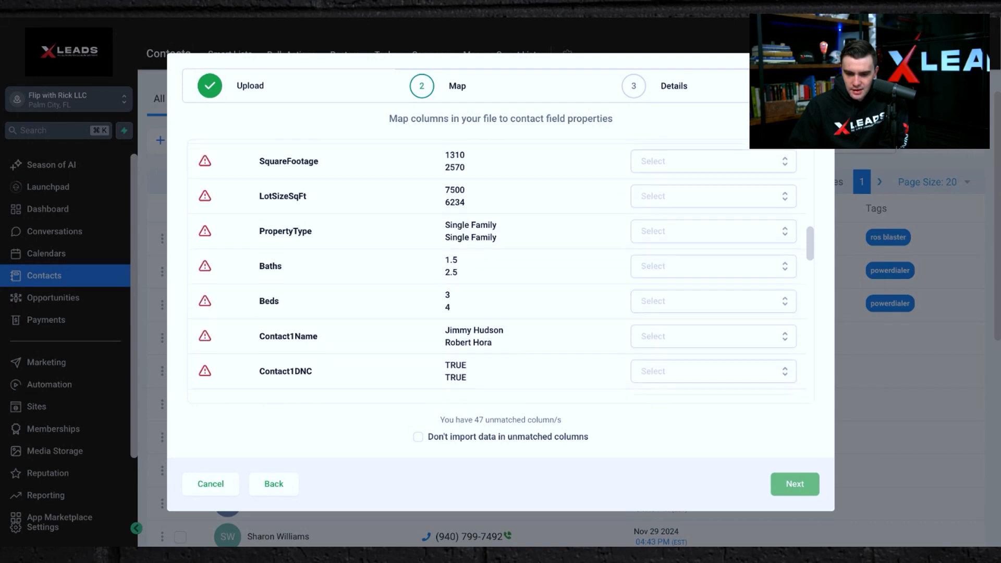
{"action": "scroll", "coordinate": [661, 239], "scroll_direction": "down", "scroll_amount": 3}
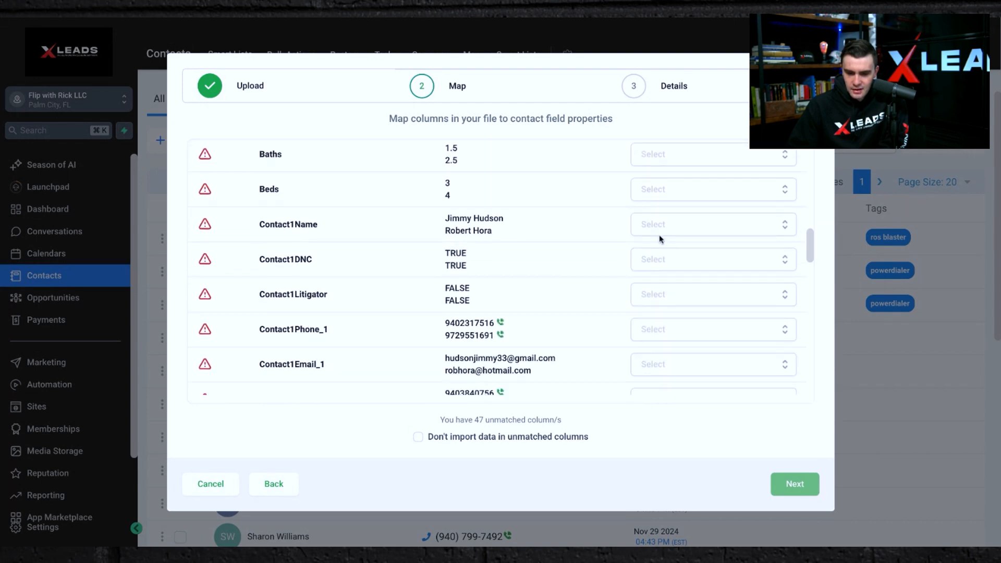
Map the Contact1Name column to the Name contact field.
{"action": "left_click", "coordinate": [659, 235]}
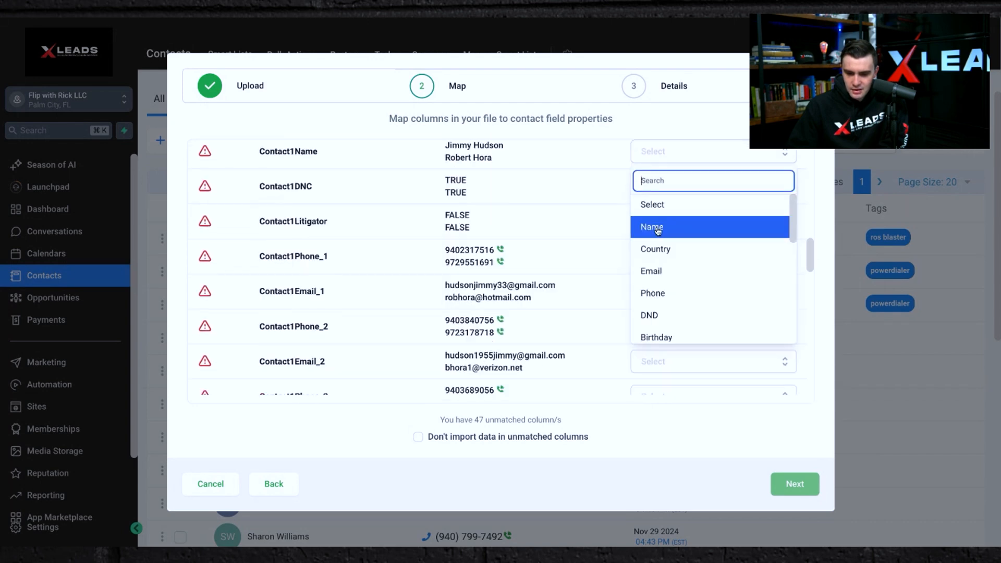
{"action": "left_click", "coordinate": [557, 236]}
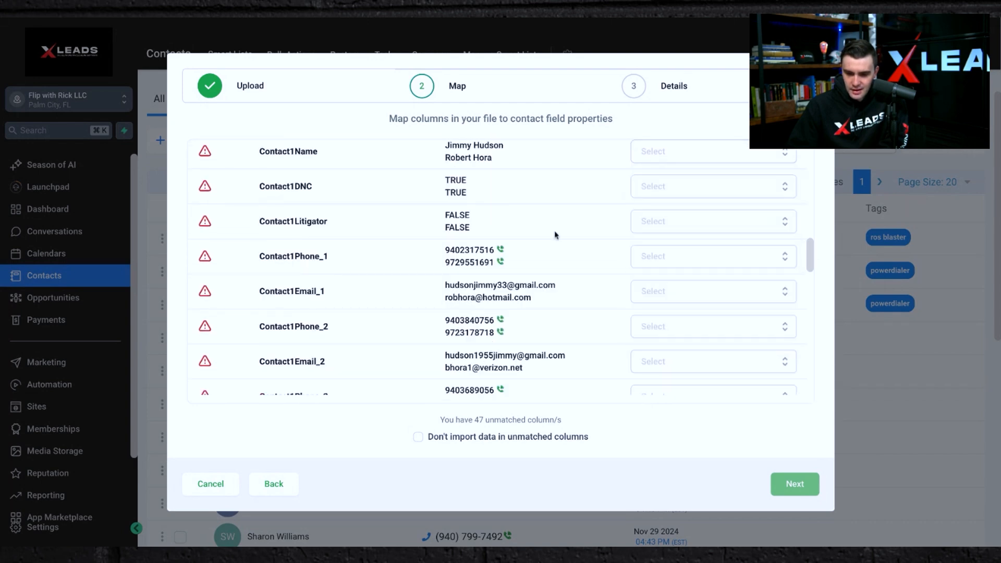
{"action": "scroll", "coordinate": [649, 188], "scroll_direction": "up", "scroll_amount": 1}
{"action": "left_click", "coordinate": [655, 177]}
{"action": "left_click", "coordinate": [647, 226]}
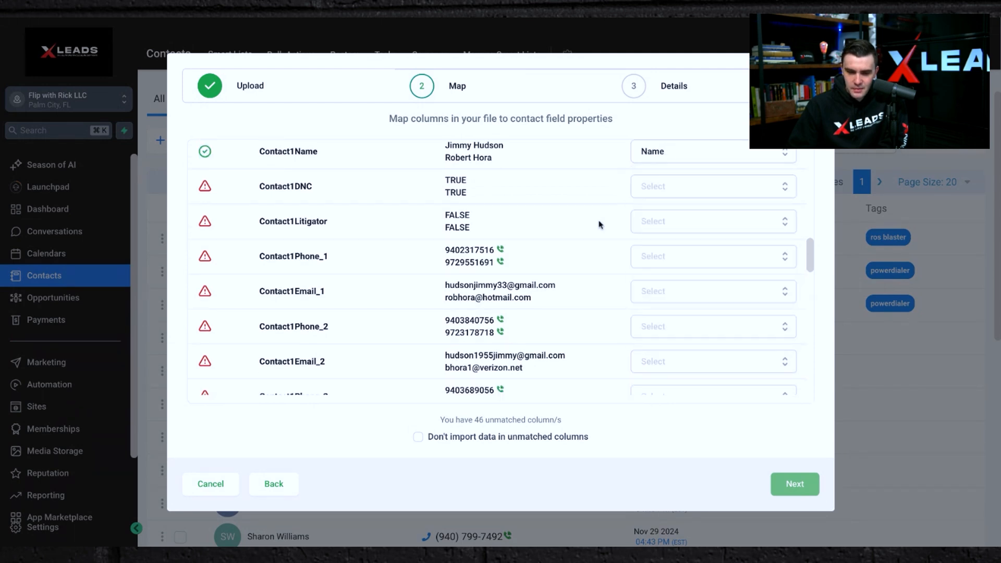
Map the Contact1Phone_1 column to Phone and the Contact1Email_1 column to Email.
{"action": "scroll", "coordinate": [558, 224], "scroll_direction": "down", "scroll_amount": 2}
{"action": "left_click", "coordinate": [651, 197]}
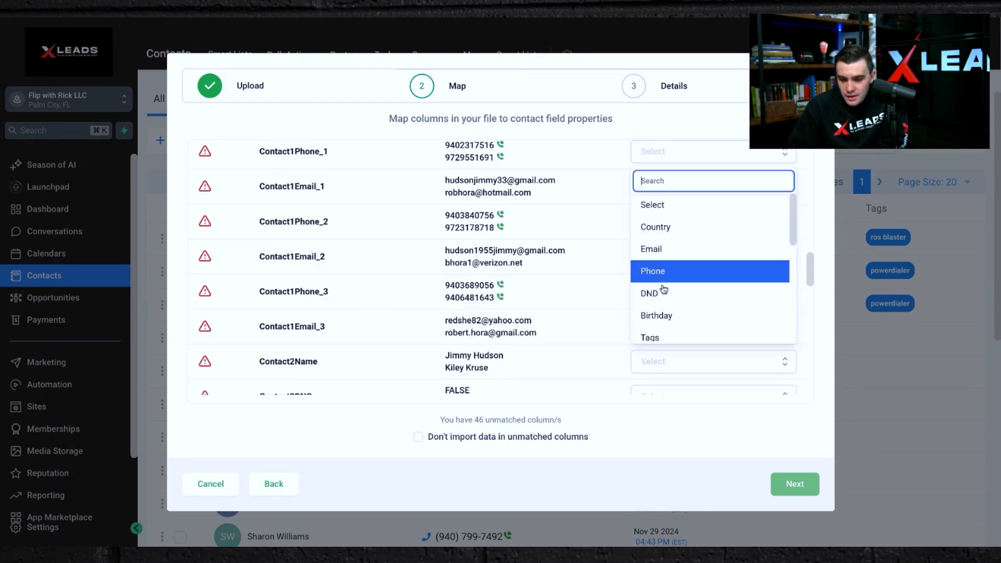
{"action": "scroll", "coordinate": [664, 286], "scroll_direction": "down", "scroll_amount": 1}
{"action": "left_click", "coordinate": [661, 219]}
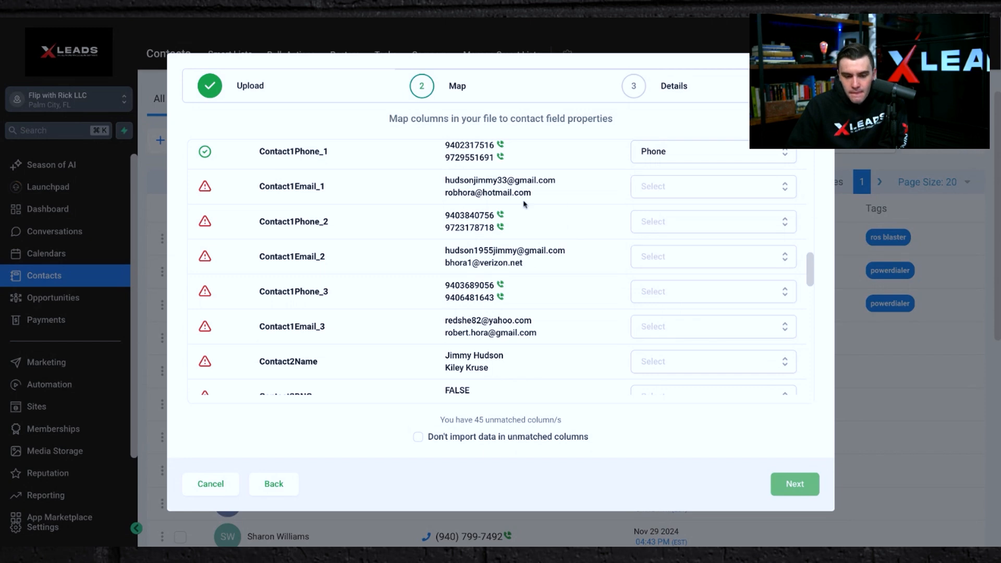
{"action": "left_click", "coordinate": [642, 188]}
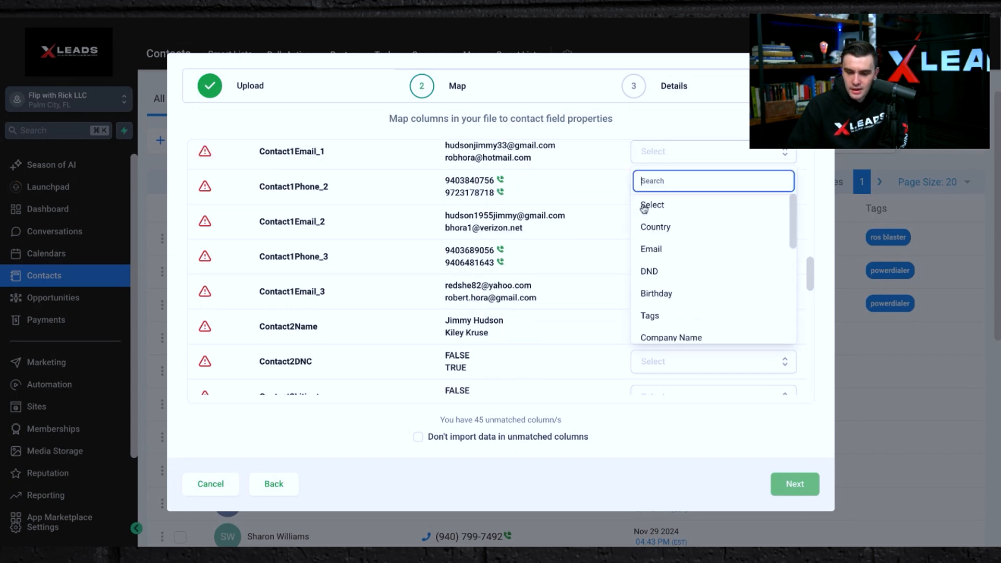
{"action": "left_click", "coordinate": [664, 248]}
Map Contact1Email_2 to the Additional Emails field and Contact1Phone_2 to the Additional Phones field.
{"action": "scroll", "coordinate": [544, 250], "scroll_direction": "down", "scroll_amount": 1}
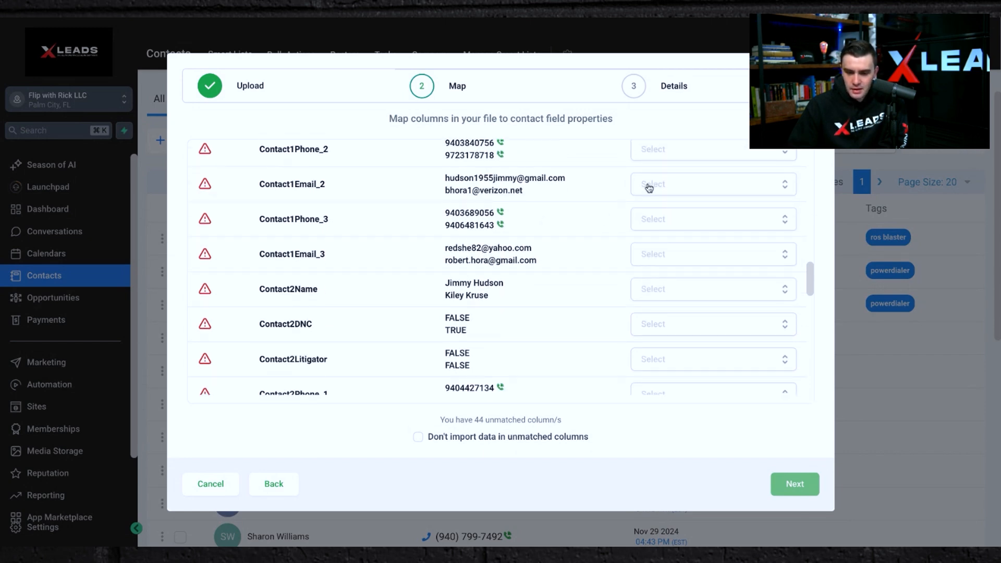
{"action": "left_click", "coordinate": [649, 187]}
{"action": "scroll", "coordinate": [668, 292], "scroll_direction": "down", "scroll_amount": 5}
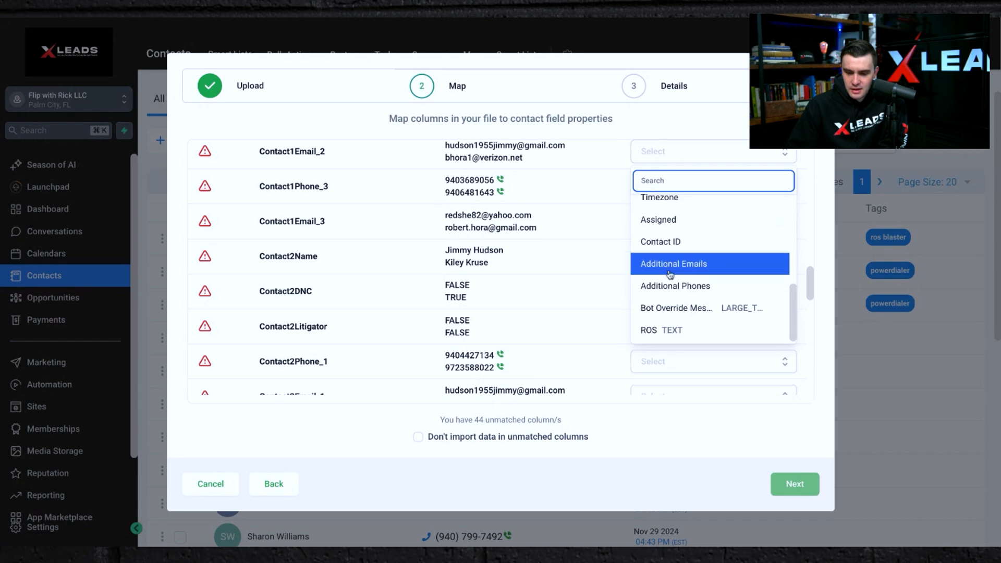
{"action": "left_click", "coordinate": [670, 275]}
{"action": "scroll", "coordinate": [549, 204], "scroll_direction": "up", "scroll_amount": 3}
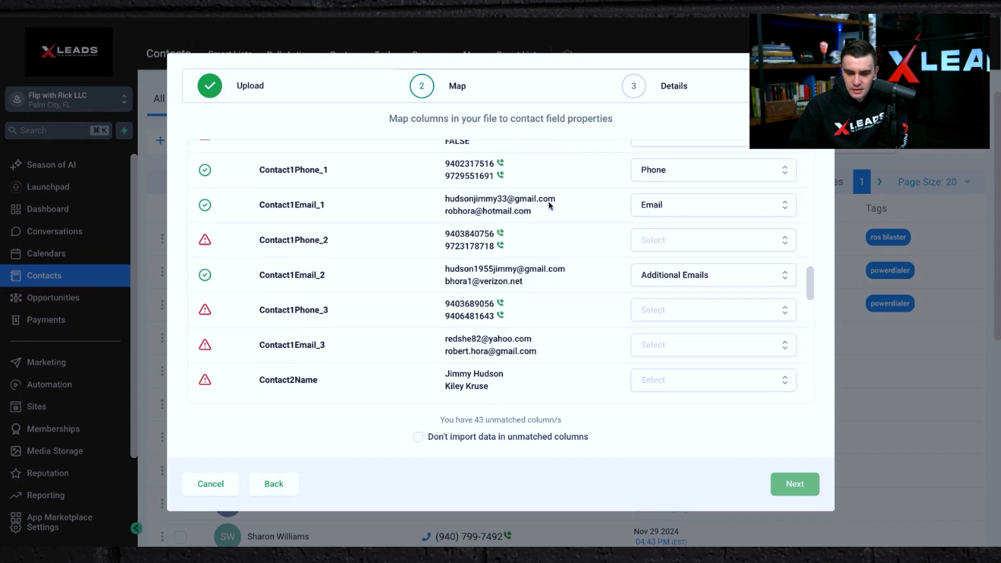
{"action": "left_click", "coordinate": [656, 246]}
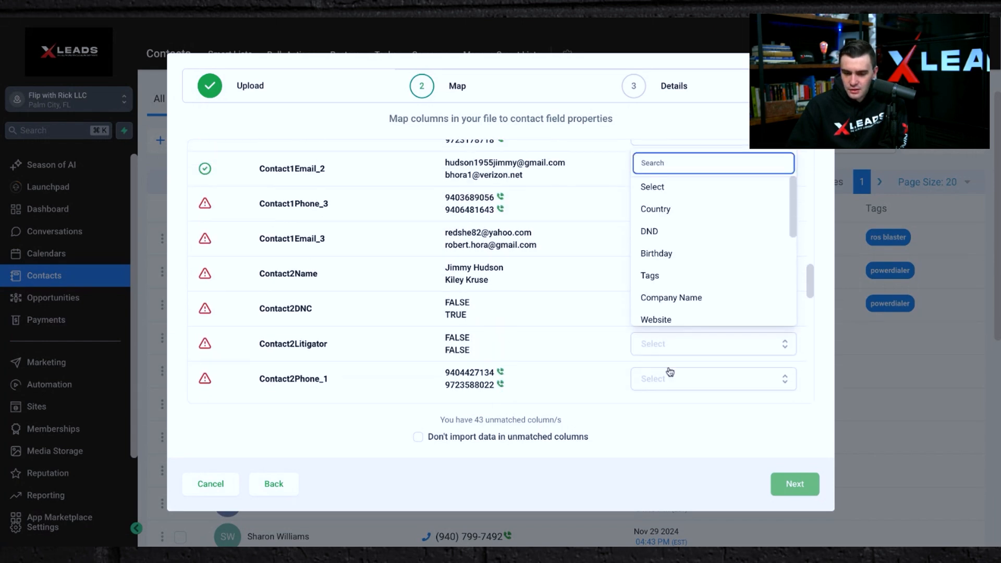
{"action": "scroll", "coordinate": [687, 270], "scroll_direction": "down", "scroll_amount": 5}
{"action": "left_click", "coordinate": [686, 269]}
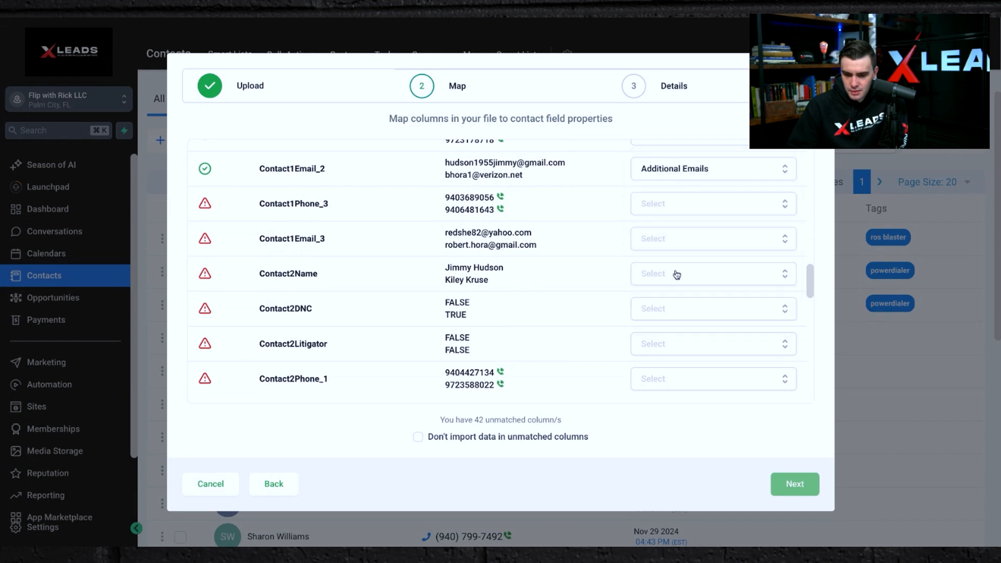
Review the remaining unmapped columns down to the ROS OFFER column at the end of the list.
{"action": "scroll", "coordinate": [523, 273], "scroll_direction": "down", "scroll_amount": 1}
{"action": "scroll", "coordinate": [523, 273], "scroll_direction": "down", "scroll_amount": 3}
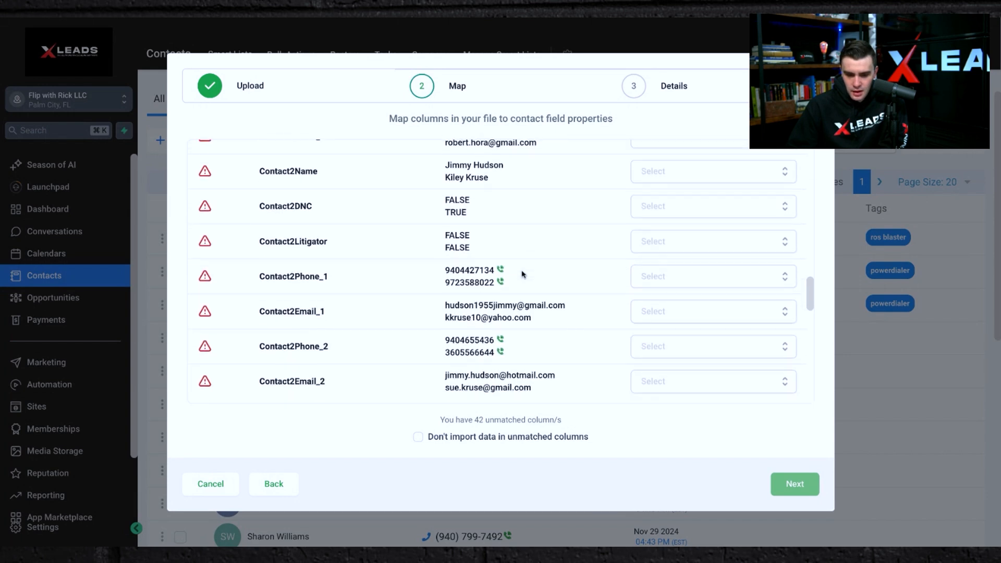
{"action": "scroll", "coordinate": [501, 271], "scroll_direction": "down", "scroll_amount": 8}
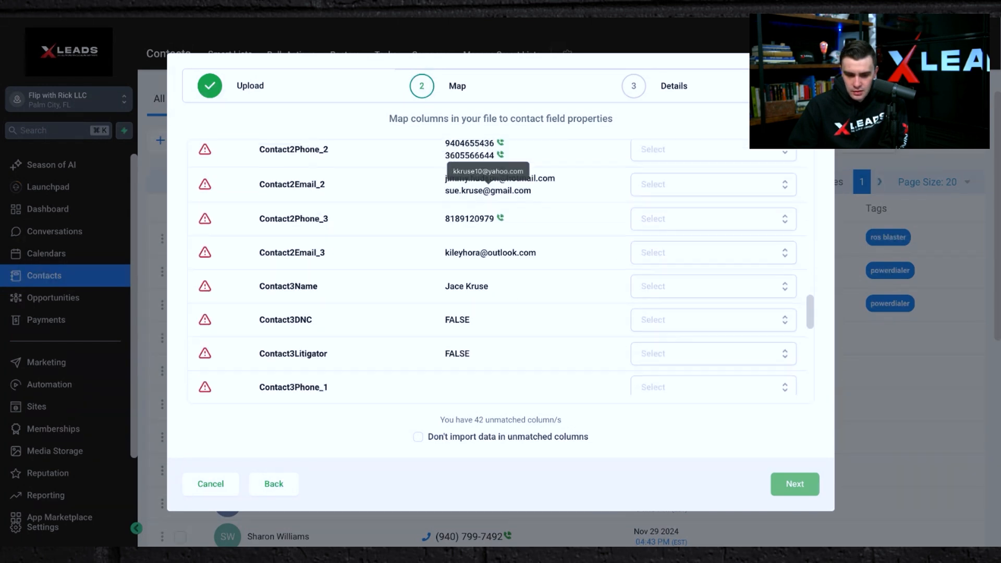
{"action": "scroll", "coordinate": [501, 271], "scroll_direction": "down", "scroll_amount": 8}
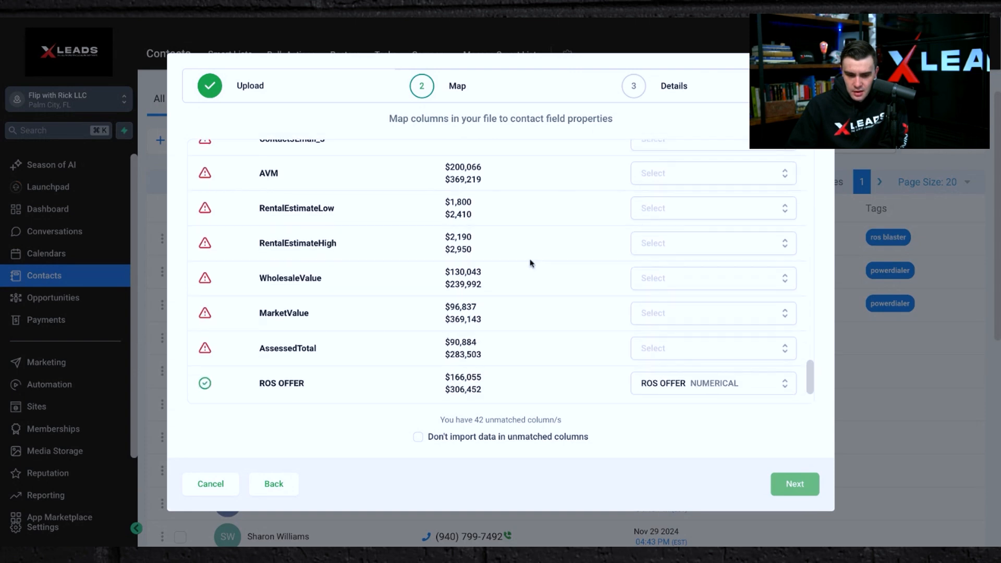
{"action": "scroll", "coordinate": [532, 264], "scroll_direction": "up", "scroll_amount": 2}
{"action": "scroll", "coordinate": [532, 263], "scroll_direction": "down", "scroll_amount": 2}
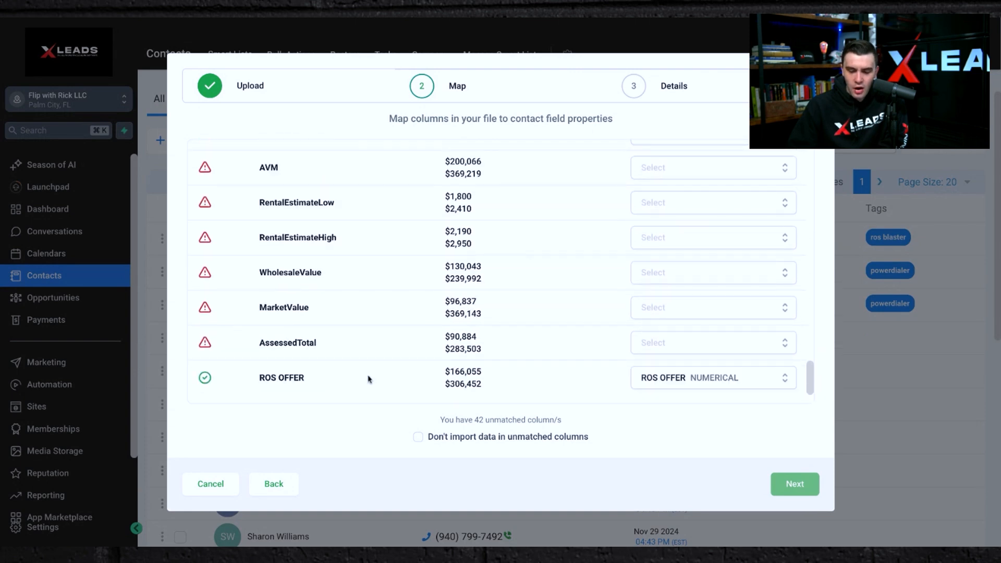
Keep the ROS OFFER column mapped to the ROS OFFER field, exclude unmatched columns from the import, and continue to details.
{"action": "left_click", "coordinate": [720, 382]}
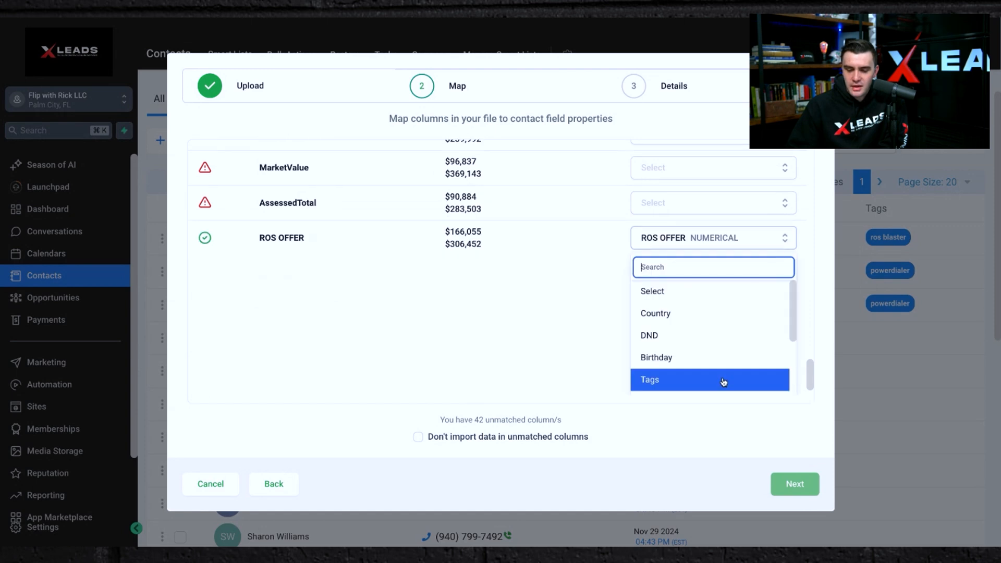
{"action": "scroll", "coordinate": [721, 344], "scroll_direction": "down", "scroll_amount": 5}
{"action": "scroll", "coordinate": [697, 353], "scroll_direction": "down", "scroll_amount": 1}
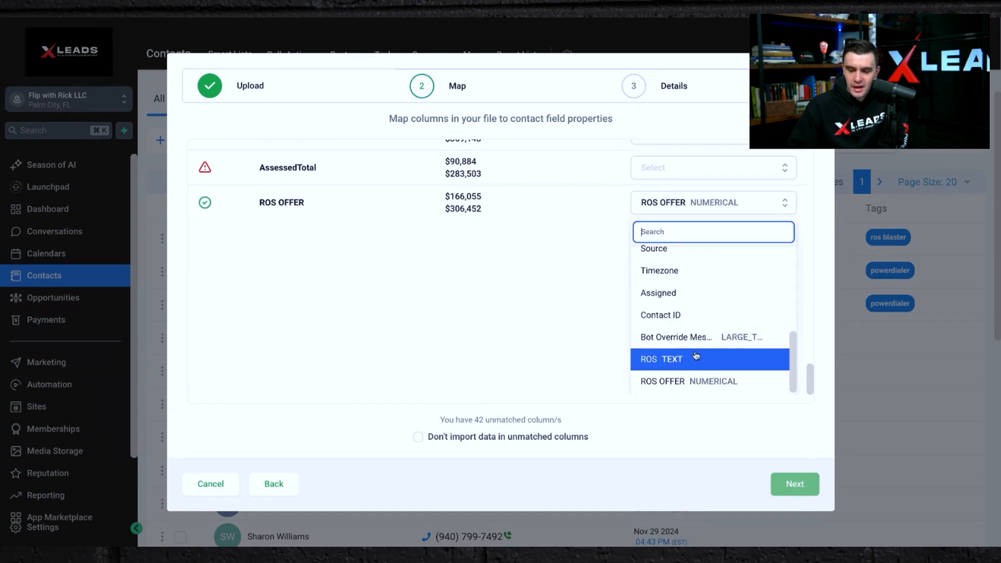
{"action": "left_click", "coordinate": [621, 375]}
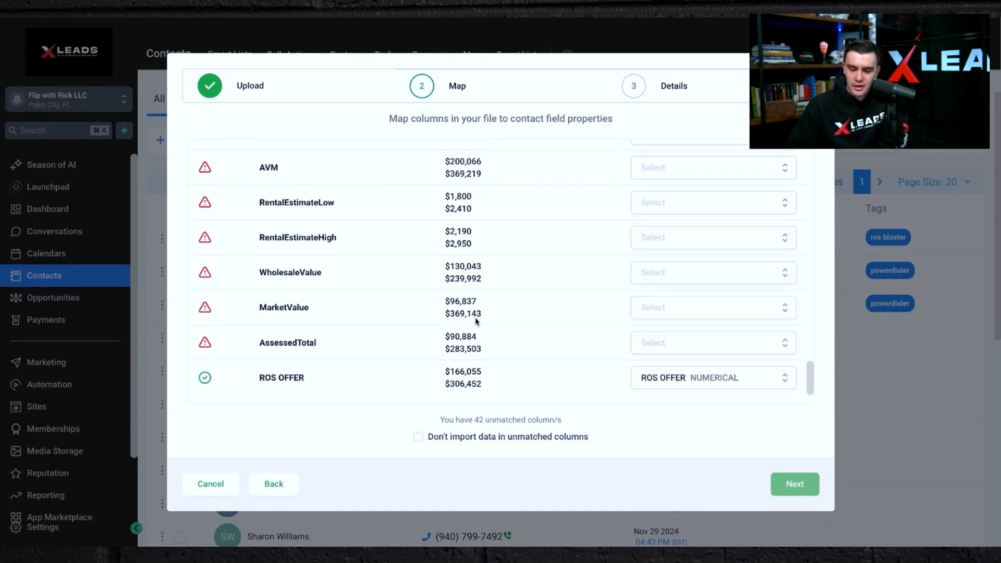
{"action": "left_click", "coordinate": [418, 438]}
{"action": "left_click", "coordinate": [794, 487]}
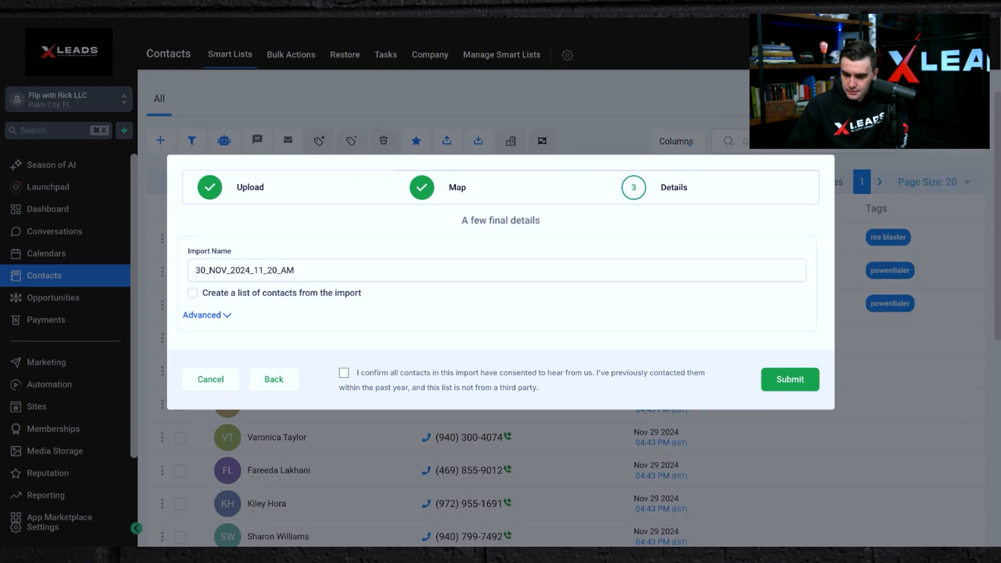
Rename the import as D4D List (NOV).
{"action": "left_click", "coordinate": [276, 271]}
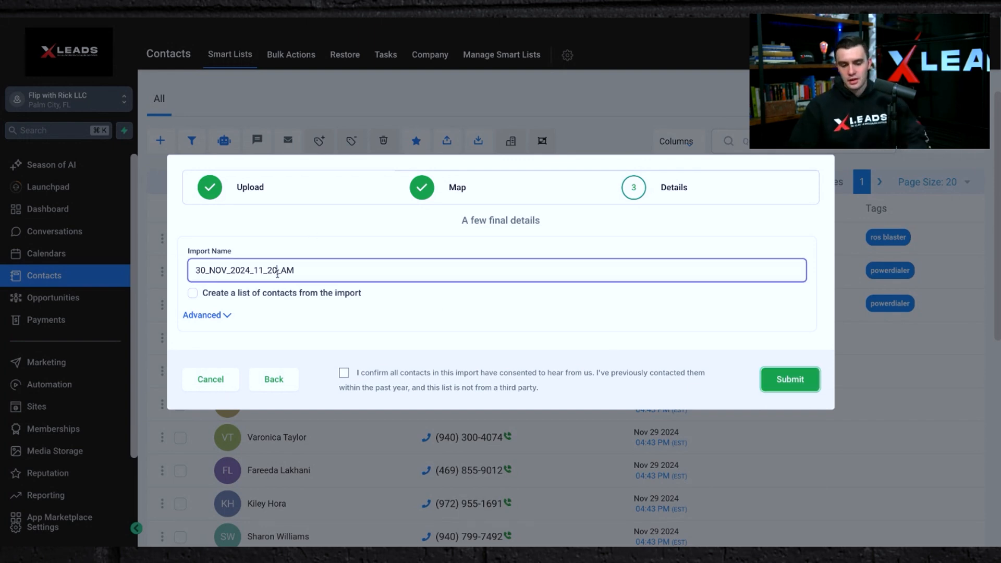
{"action": "double_click", "coordinate": [277, 271]}
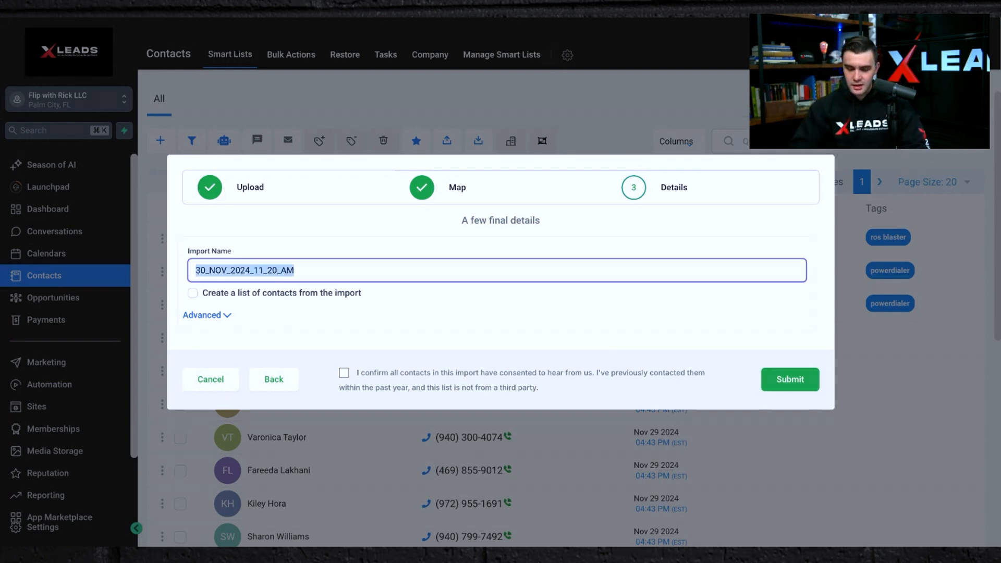
{"action": "type", "text": "D4D List (NOV"}
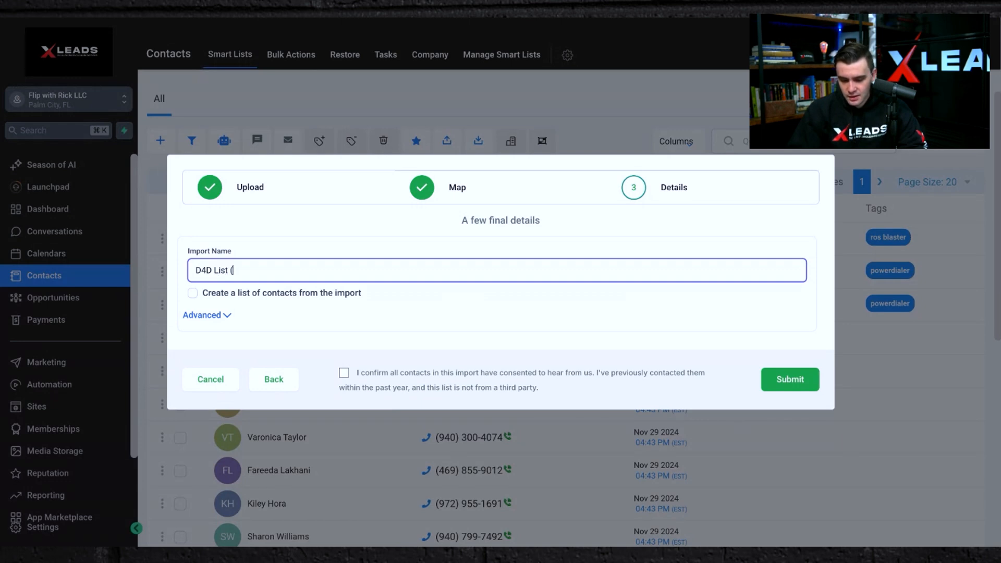
{"action": "left_click", "coordinate": [345, 324]}
Open the advanced import options and add the tags ros blaster and powerdialer.
{"action": "left_click", "coordinate": [218, 314]}
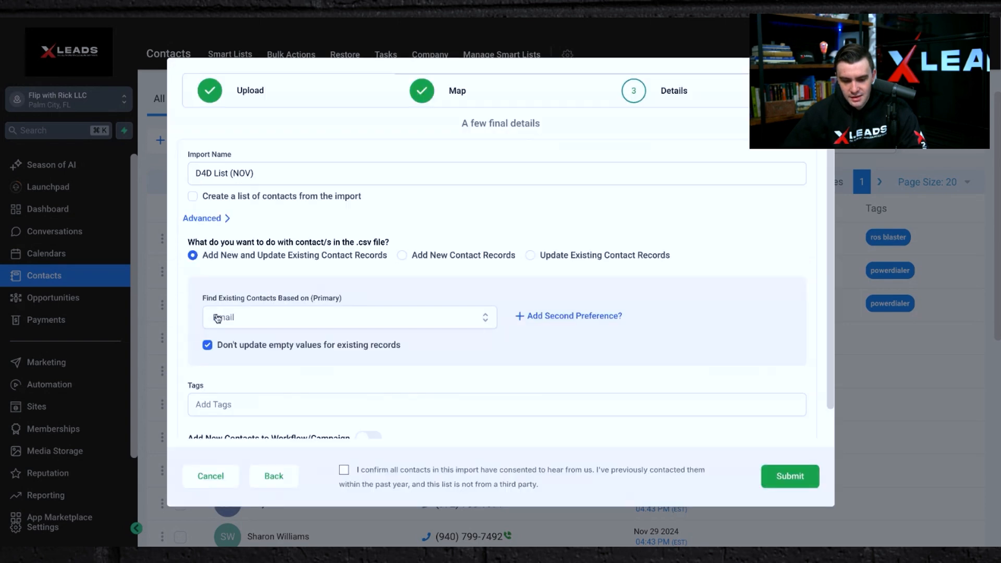
{"action": "scroll", "coordinate": [347, 351], "scroll_direction": "down", "scroll_amount": 1}
{"action": "scroll", "coordinate": [347, 350], "scroll_direction": "up", "scroll_amount": 1}
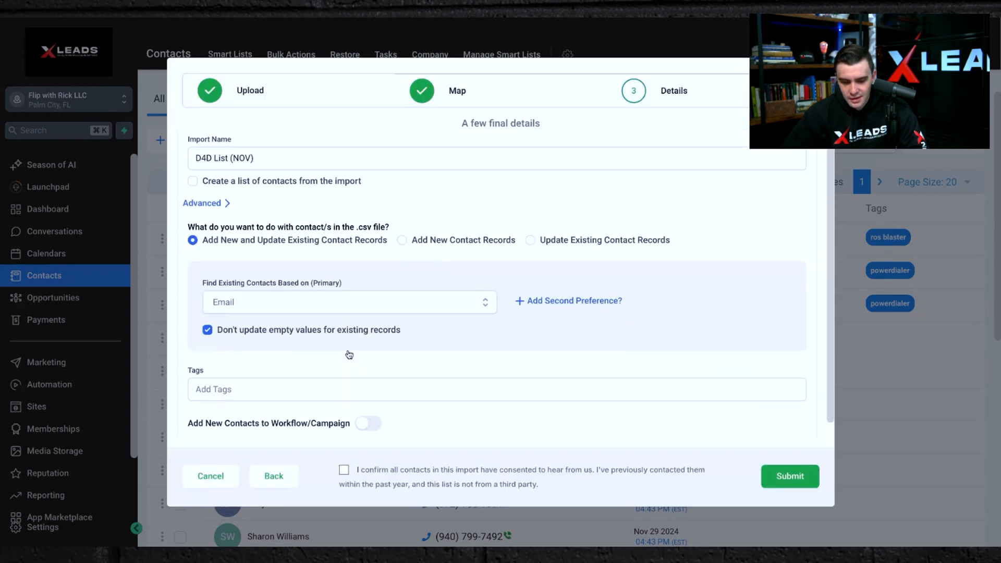
{"action": "scroll", "coordinate": [349, 355], "scroll_direction": "down", "scroll_amount": 1}
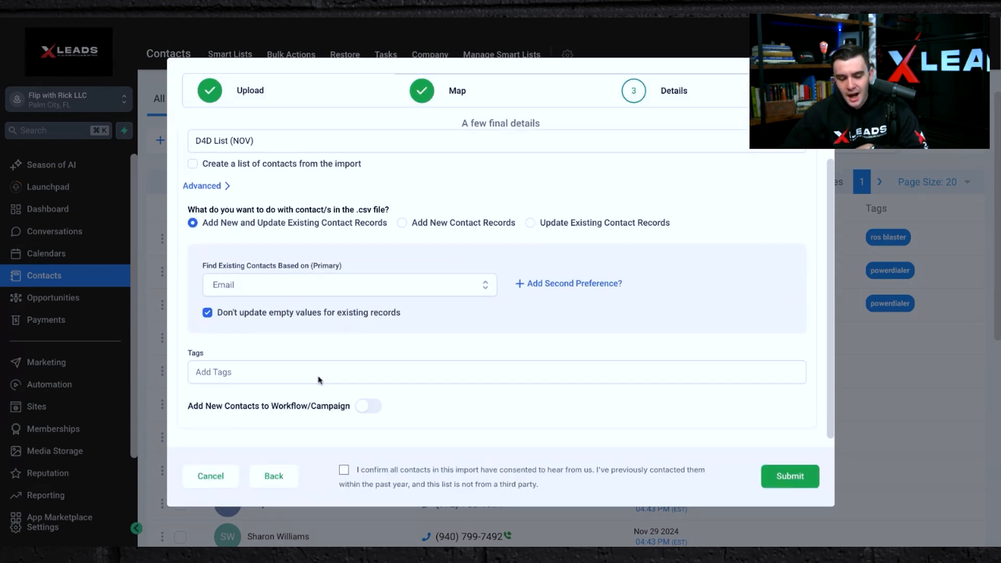
{"action": "left_click", "coordinate": [349, 372]}
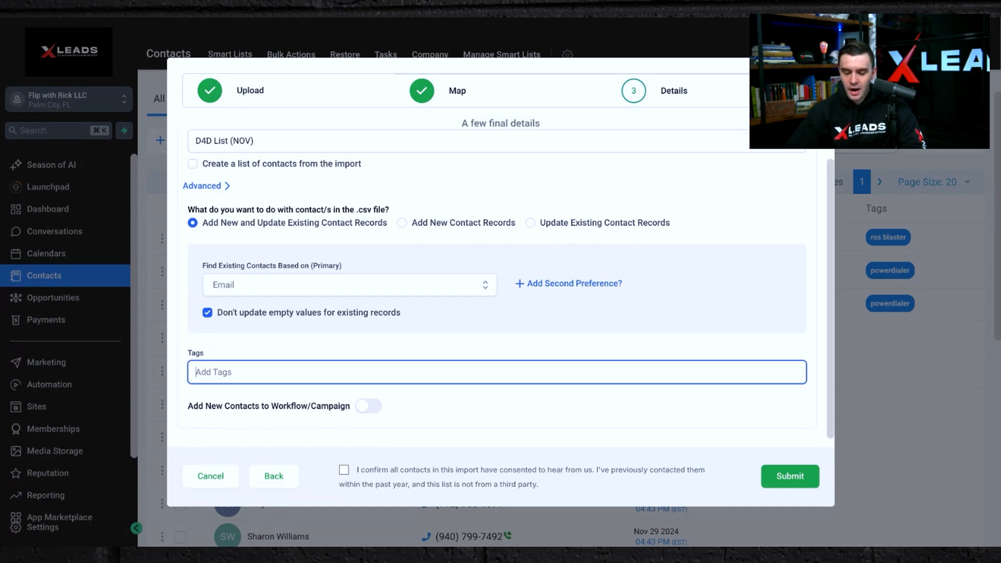
{"action": "type", "text": "ros"}
{"action": "left_click", "coordinate": [308, 400]}
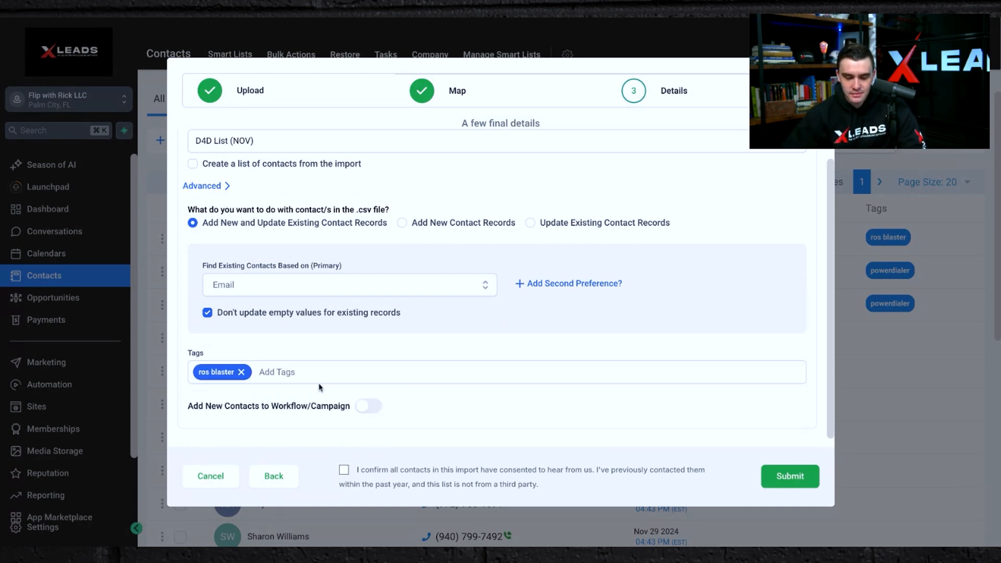
{"action": "type", "text": "power"}
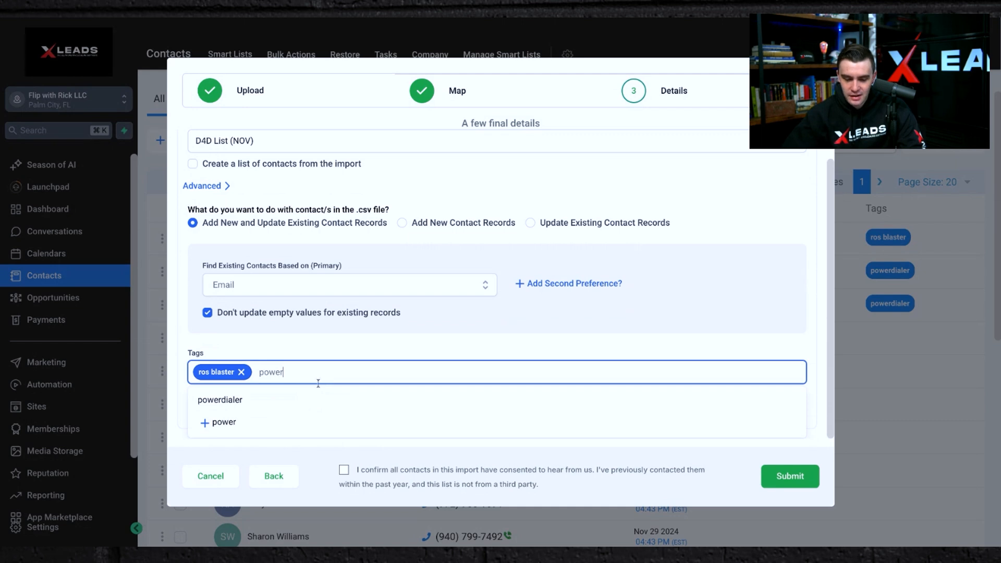
{"action": "left_click", "coordinate": [297, 401]}
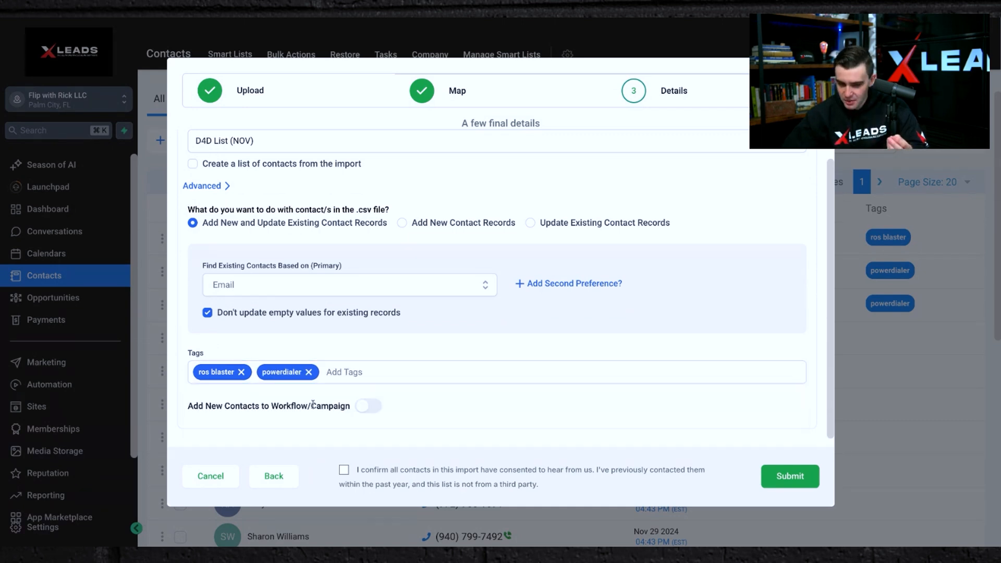
Turn on adding new contacts to a workflow/campaign and browse the available workflows.
{"action": "left_click", "coordinate": [366, 406]}
{"action": "scroll", "coordinate": [361, 406], "scroll_direction": "down", "scroll_amount": 1}
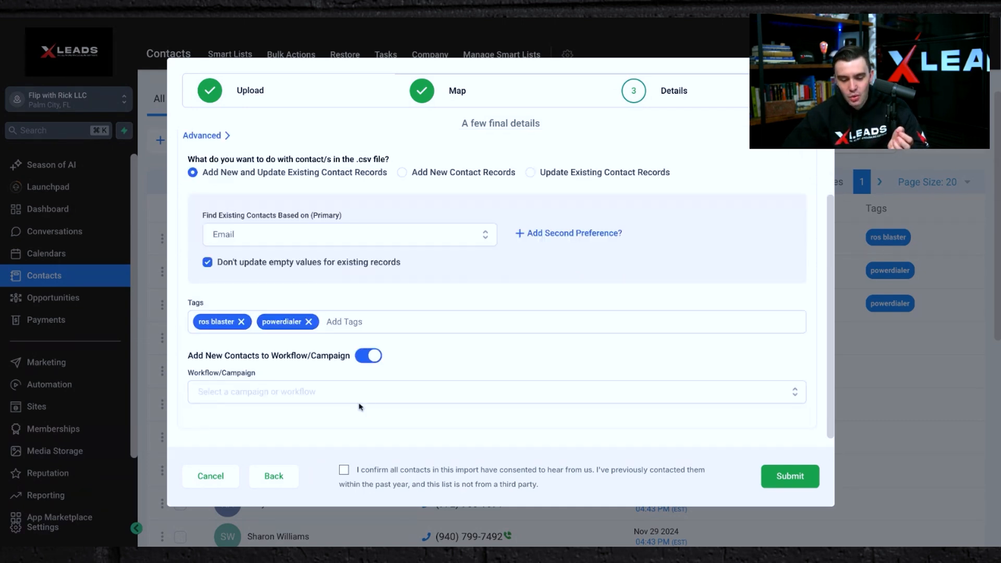
{"action": "left_click", "coordinate": [344, 399]}
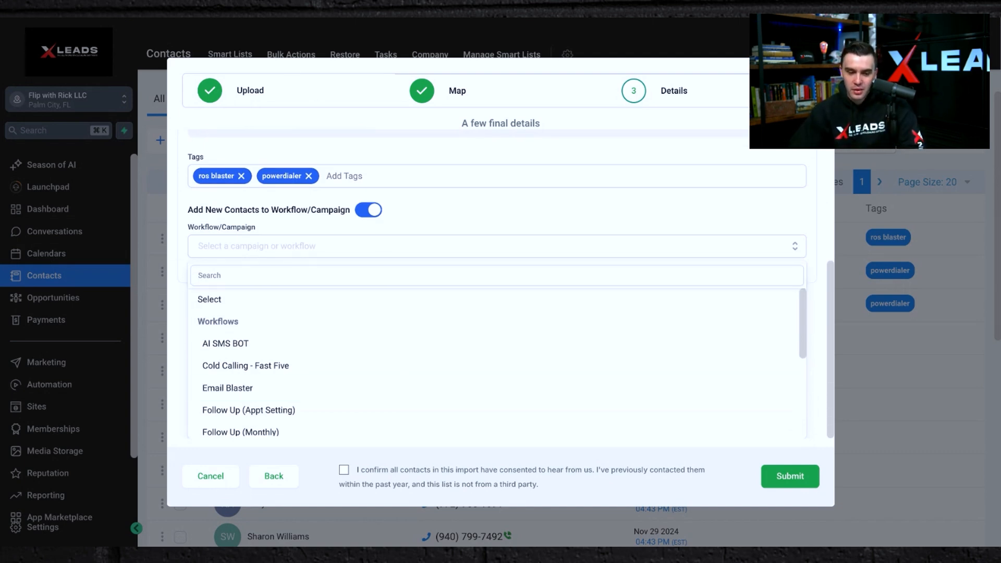
{"action": "scroll", "coordinate": [471, 218], "scroll_direction": "up", "scroll_amount": 3}
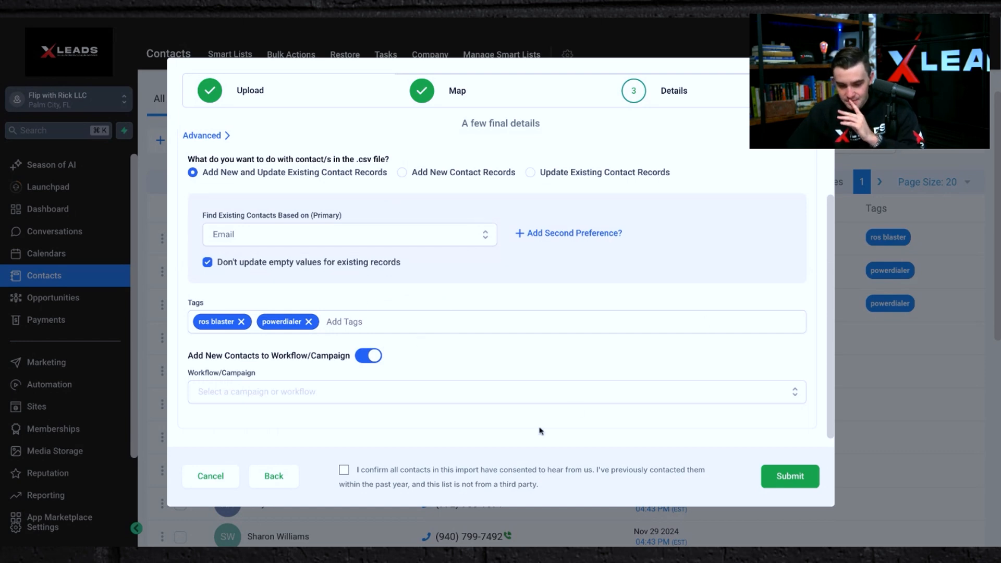
Confirm the contact consent statement, submit the import, and close the processing notice.
{"action": "left_click", "coordinate": [344, 471]}
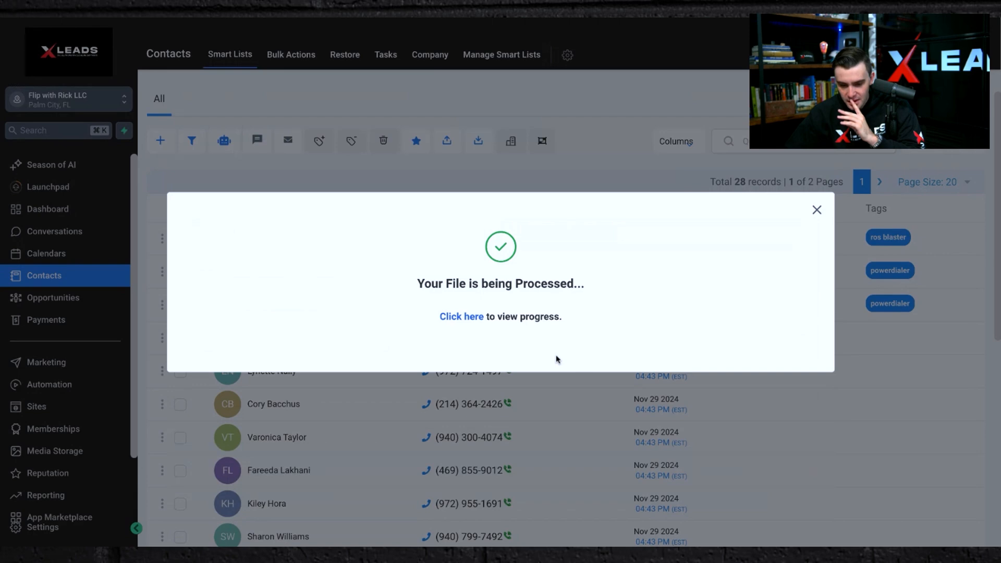
{"action": "left_click", "coordinate": [817, 209]}
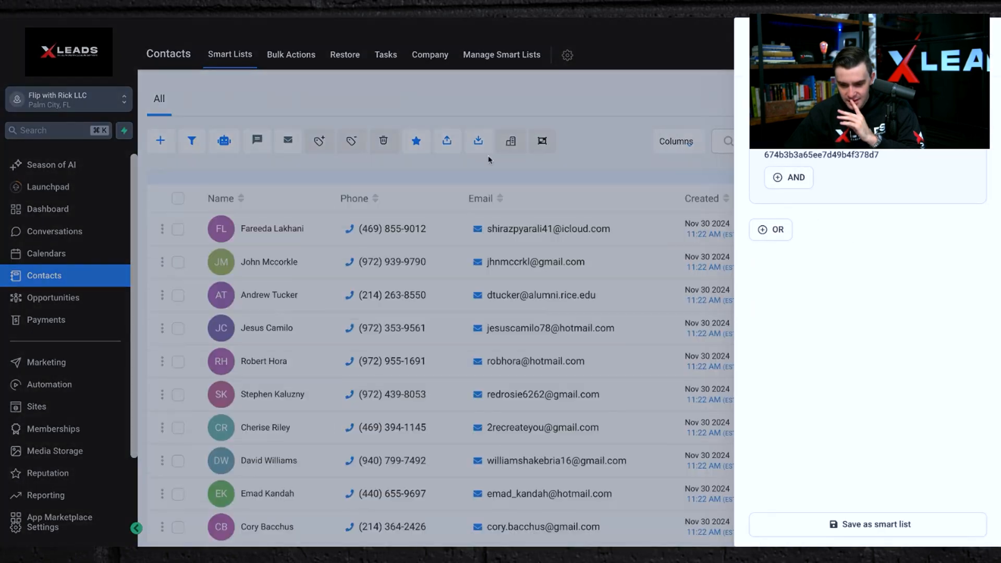
Browse the imported contacts list through to its second page.
{"action": "left_click", "coordinate": [605, 113]}
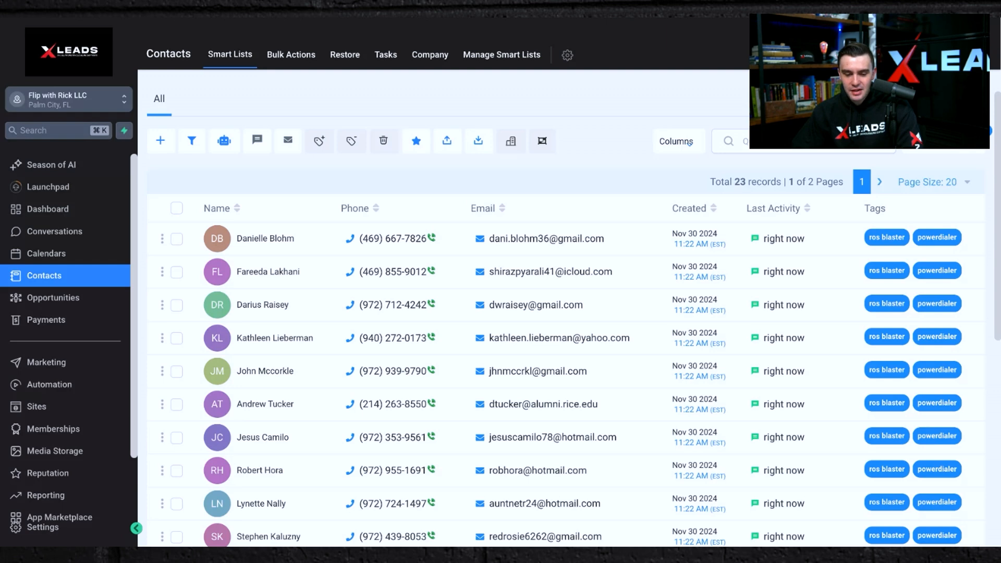
{"action": "scroll", "coordinate": [590, 308], "scroll_direction": "down", "scroll_amount": 7}
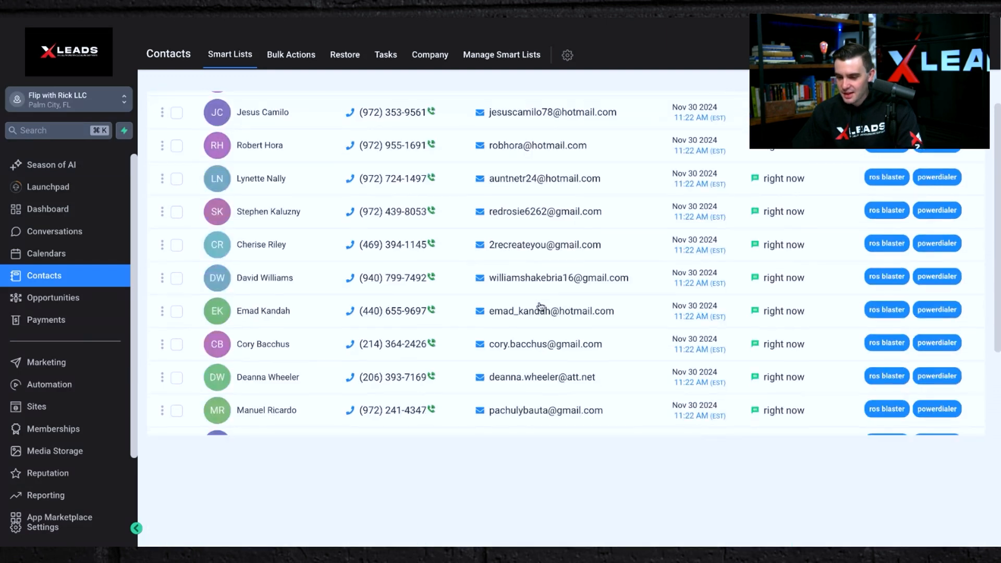
{"action": "left_click", "coordinate": [880, 519]}
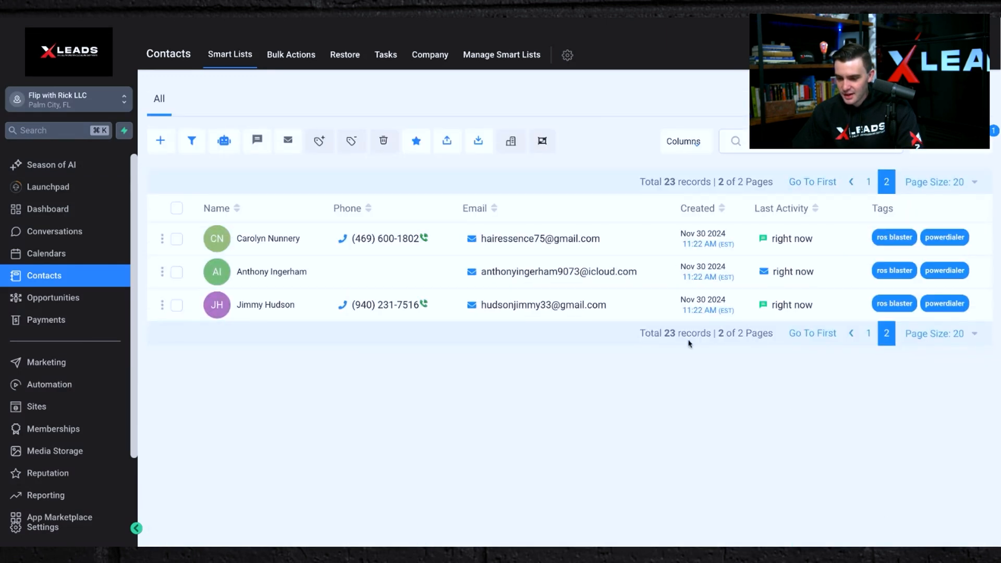
Open the second contact on page two and add the email blaster tag to it.
{"action": "left_click", "coordinate": [258, 274]}
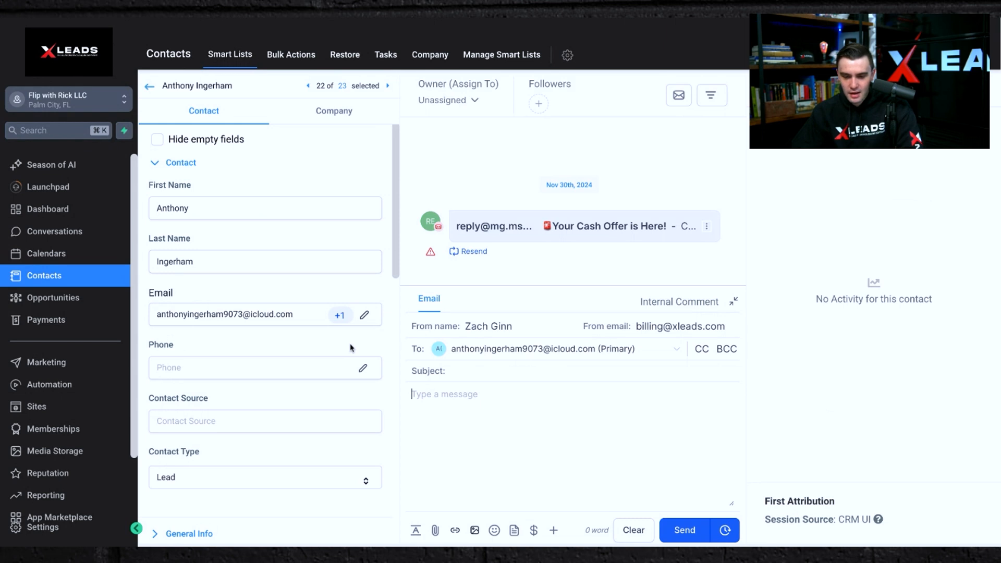
{"action": "scroll", "coordinate": [350, 348], "scroll_direction": "down", "scroll_amount": 4}
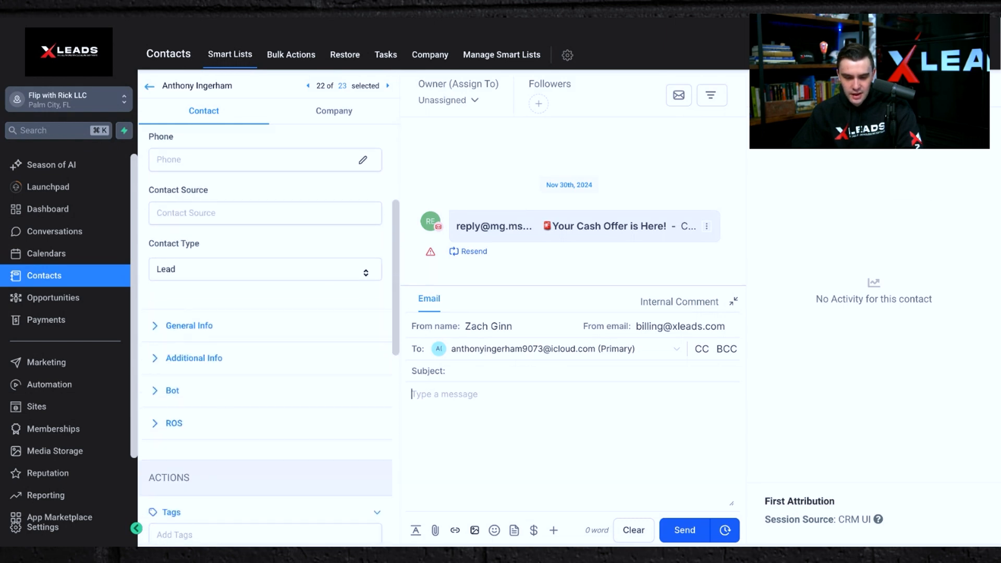
{"action": "scroll", "coordinate": [267, 347], "scroll_direction": "down", "scroll_amount": 1}
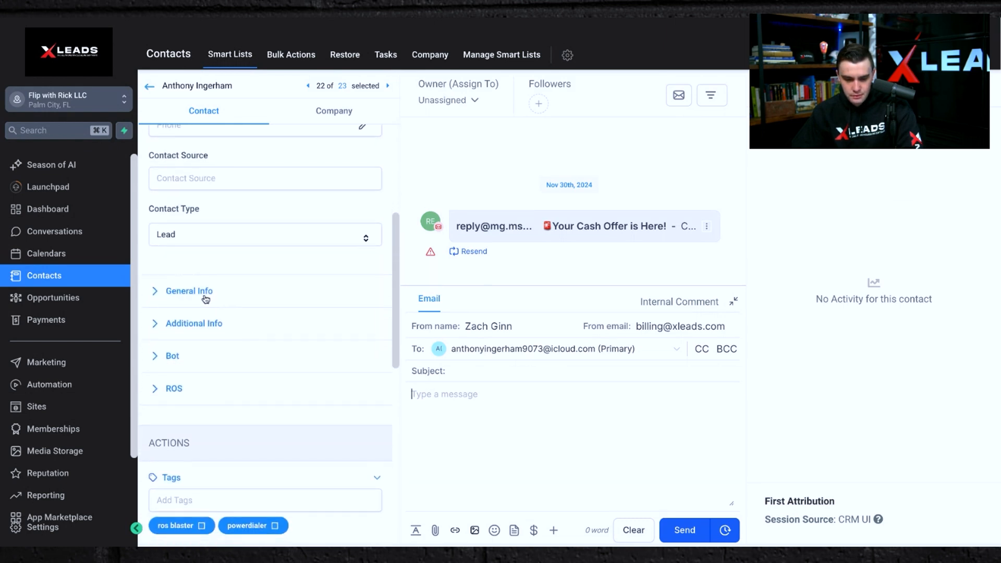
{"action": "scroll", "coordinate": [200, 296], "scroll_direction": "down", "scroll_amount": 3}
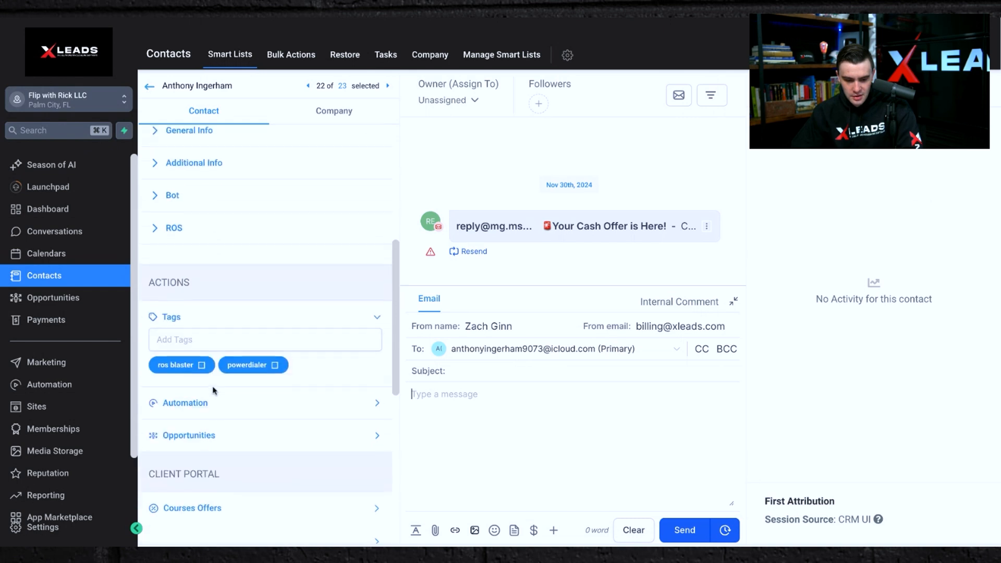
{"action": "left_click", "coordinate": [191, 340]}
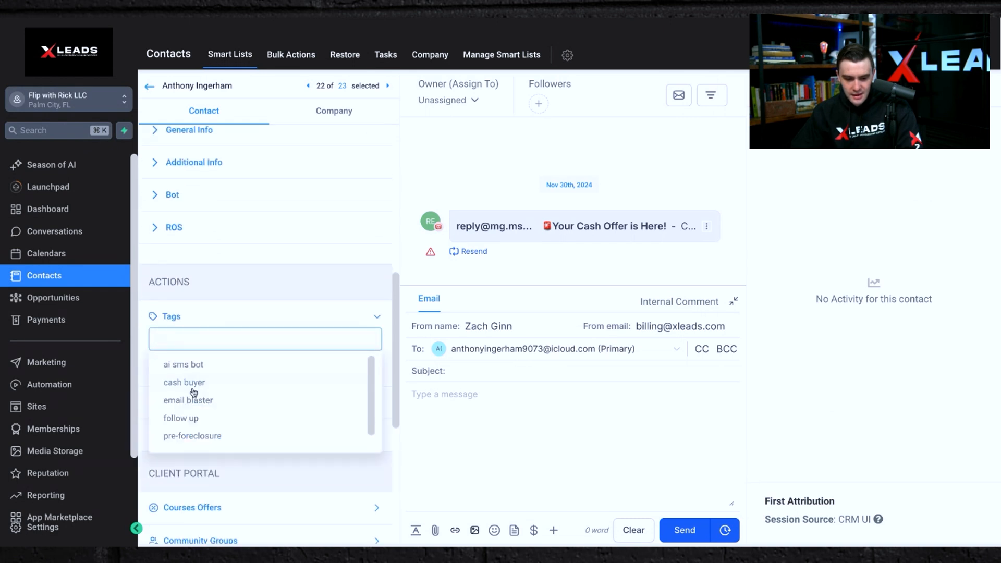
{"action": "left_click", "coordinate": [191, 401]}
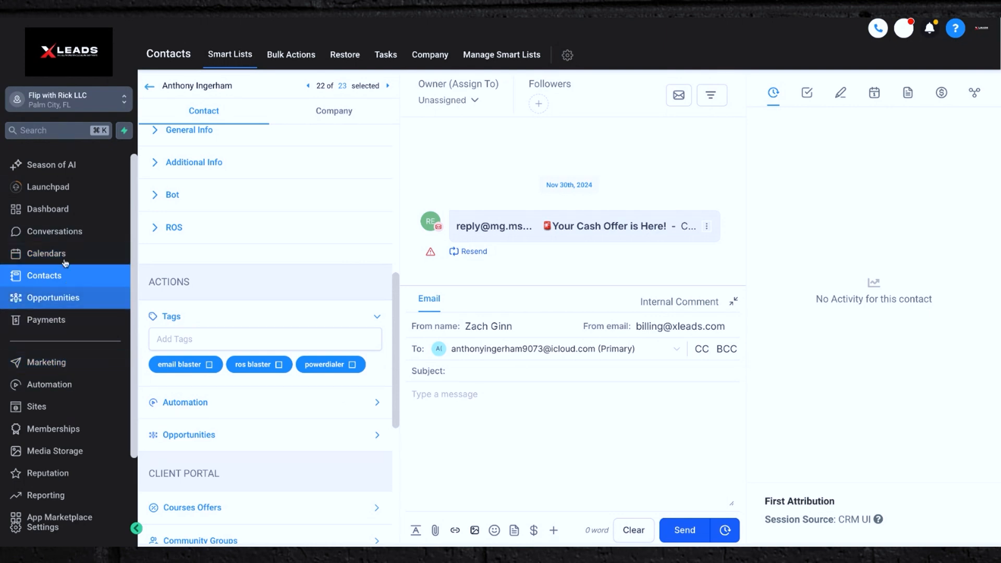
Open Manual Actions under Conversations and review the queued power dialer calls.
{"action": "left_click", "coordinate": [53, 231]}
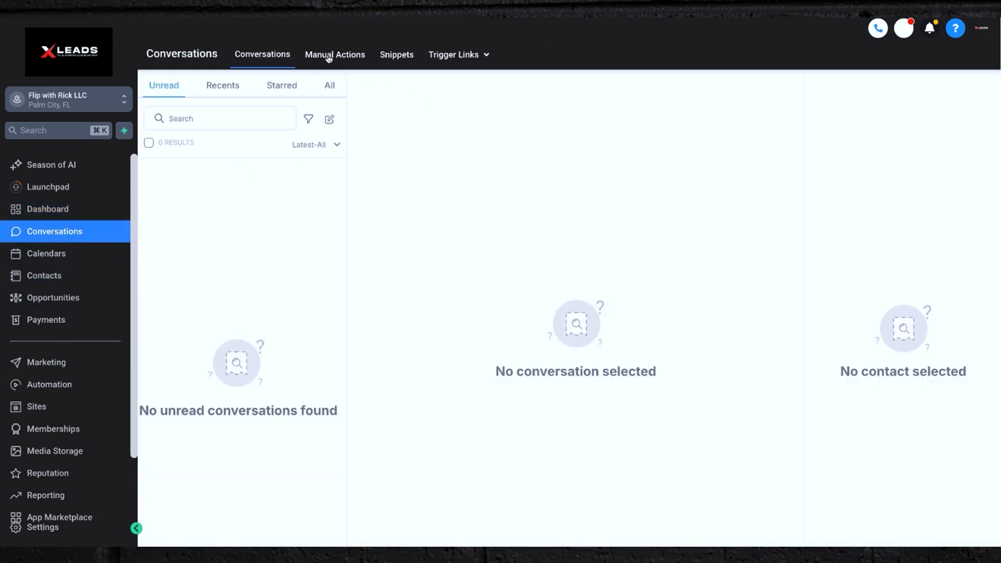
{"action": "left_click", "coordinate": [327, 55]}
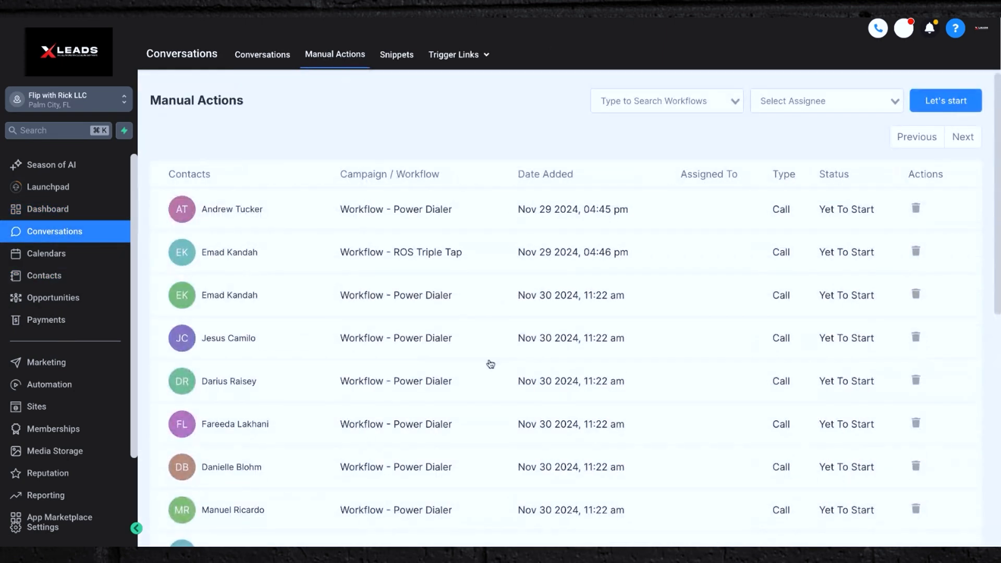
{"action": "scroll", "coordinate": [664, 335], "scroll_direction": "down", "scroll_amount": 10}
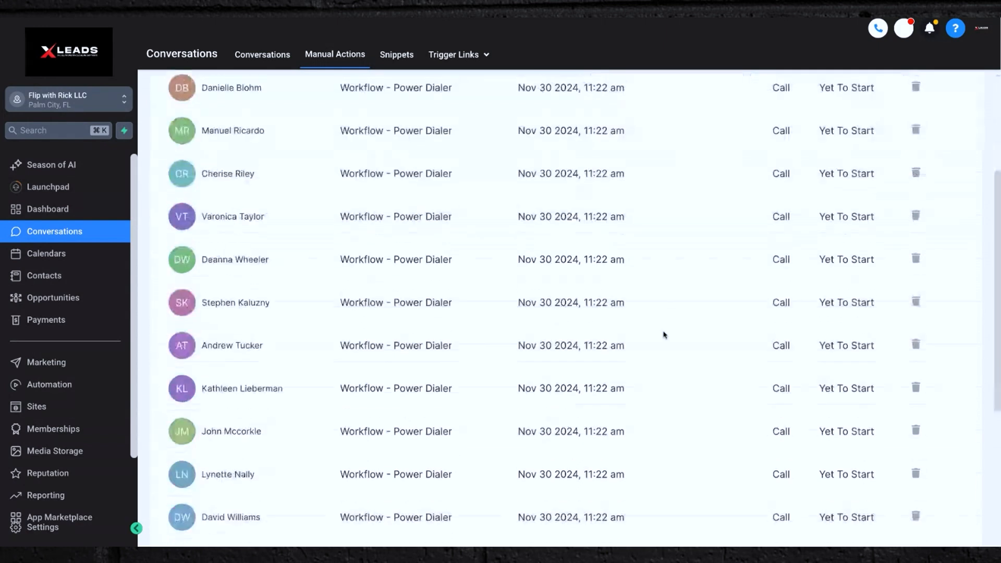
{"action": "scroll", "coordinate": [664, 334], "scroll_direction": "up", "scroll_amount": 10}
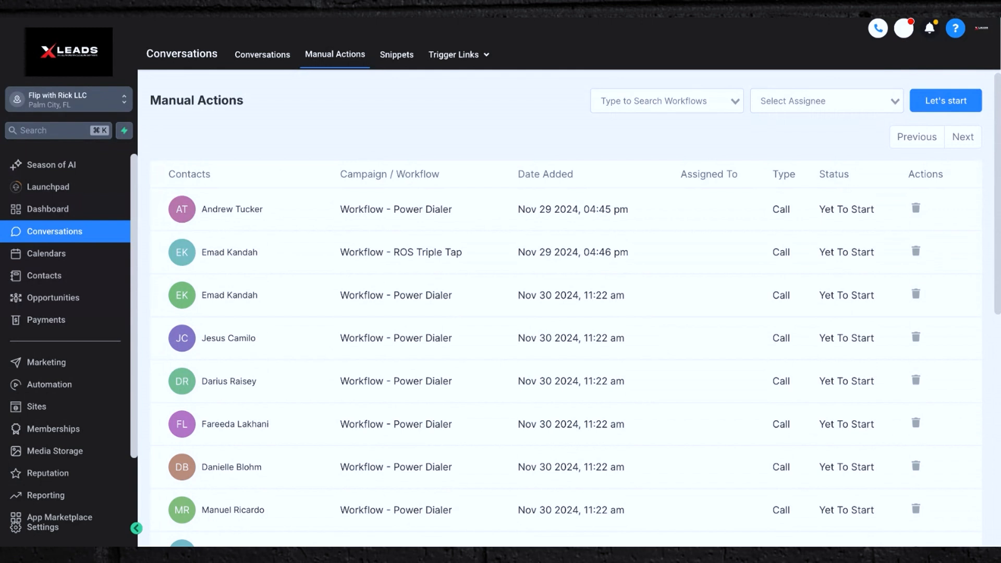
Start working through the manual call queue and hang up the first outbound call.
{"action": "left_click", "coordinate": [948, 100]}
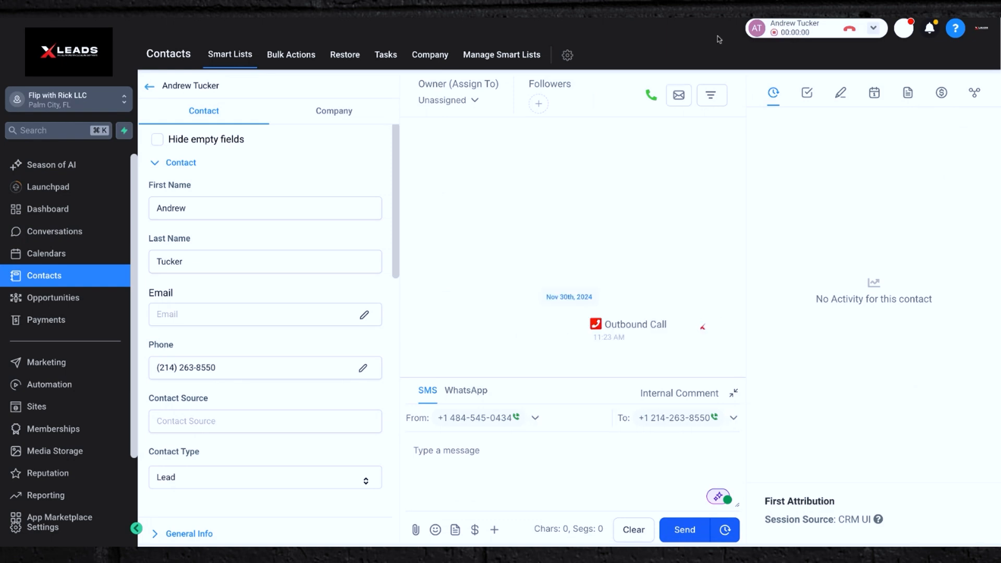
{"action": "left_click", "coordinate": [873, 27]}
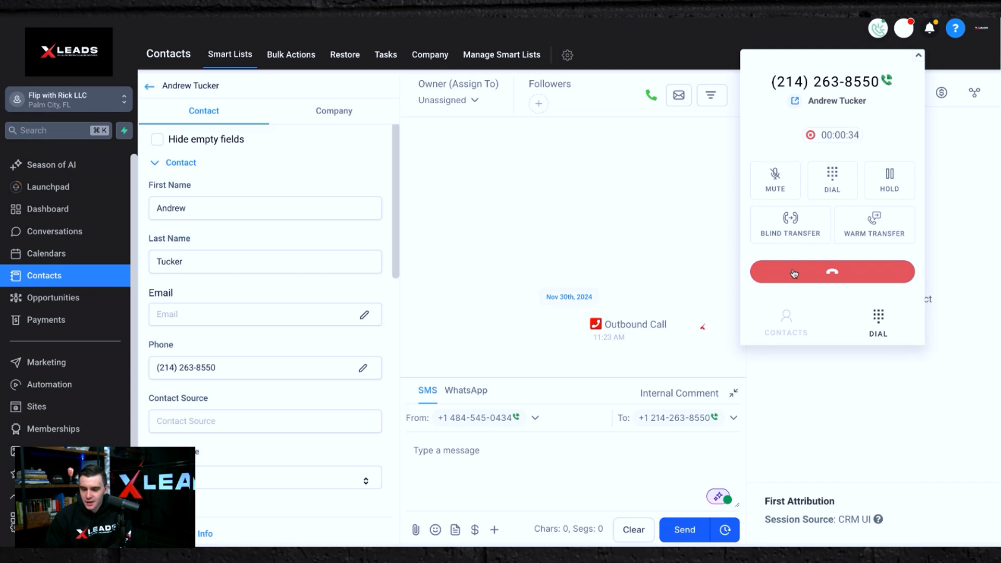
{"action": "left_click", "coordinate": [835, 272]}
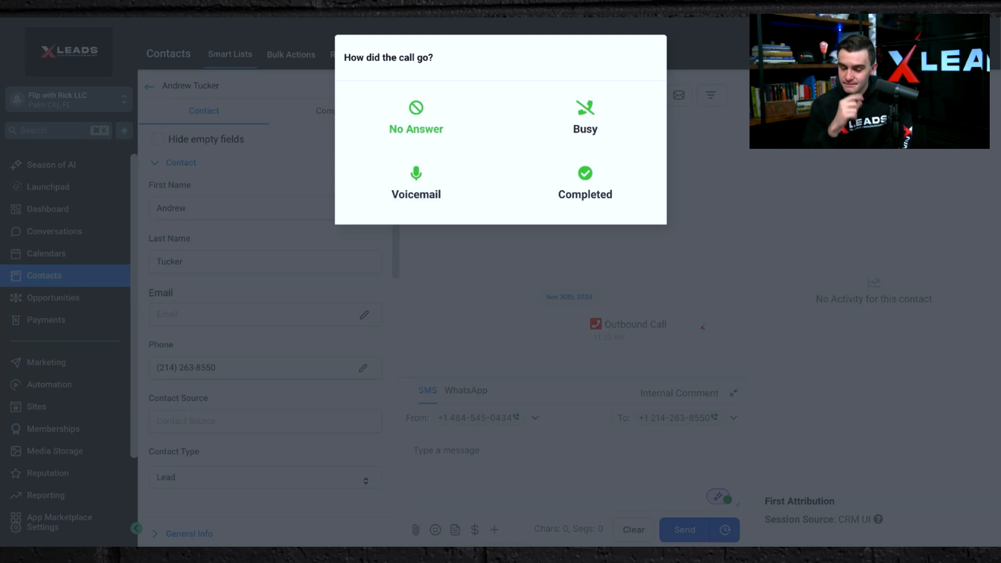
Log the first call's outcome as No Answer and review the next queued contact's address details.
{"action": "left_click", "coordinate": [409, 120]}
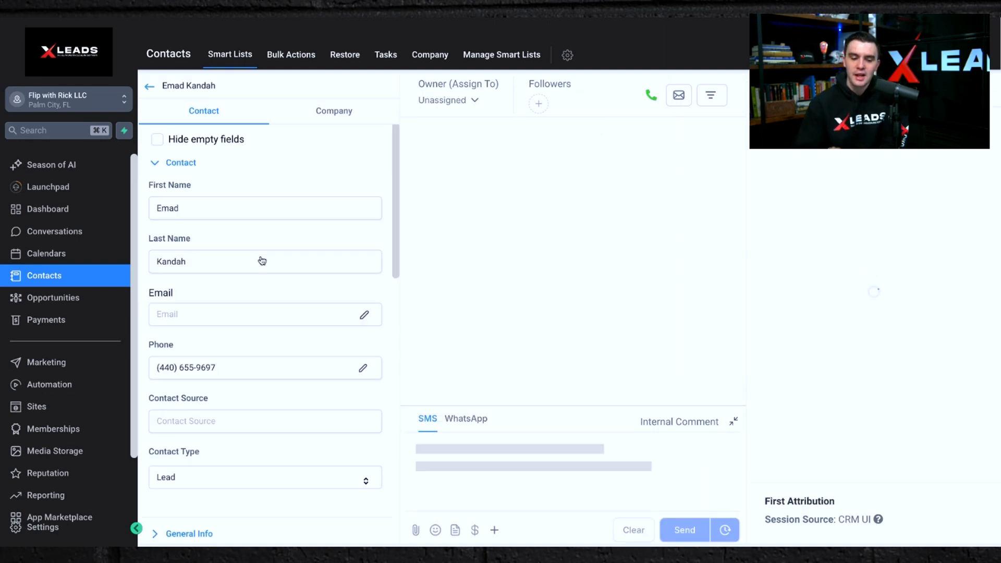
{"action": "scroll", "coordinate": [254, 354], "scroll_direction": "down", "scroll_amount": 4}
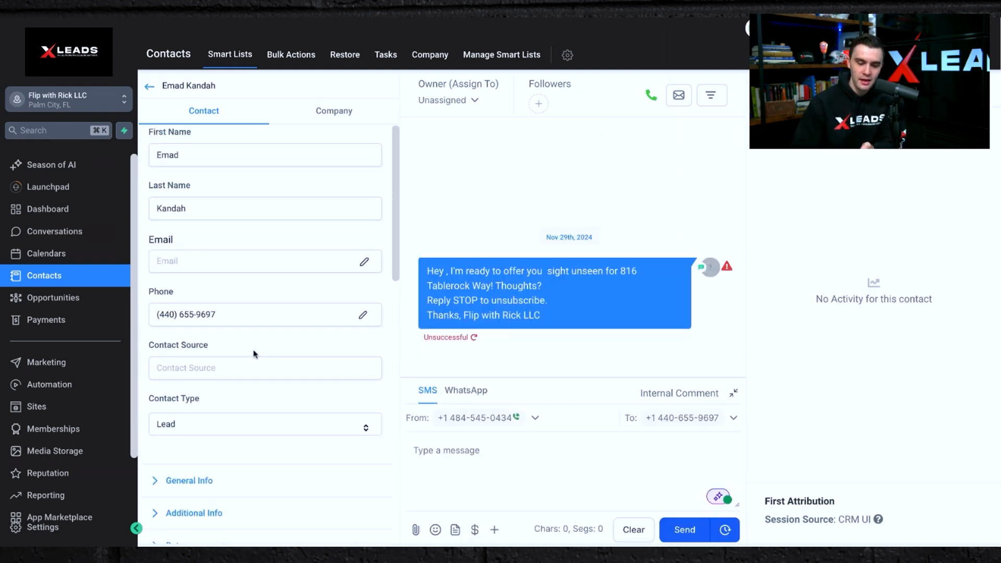
{"action": "left_click", "coordinate": [221, 354]}
{"action": "scroll", "coordinate": [221, 354], "scroll_direction": "down", "scroll_amount": 4}
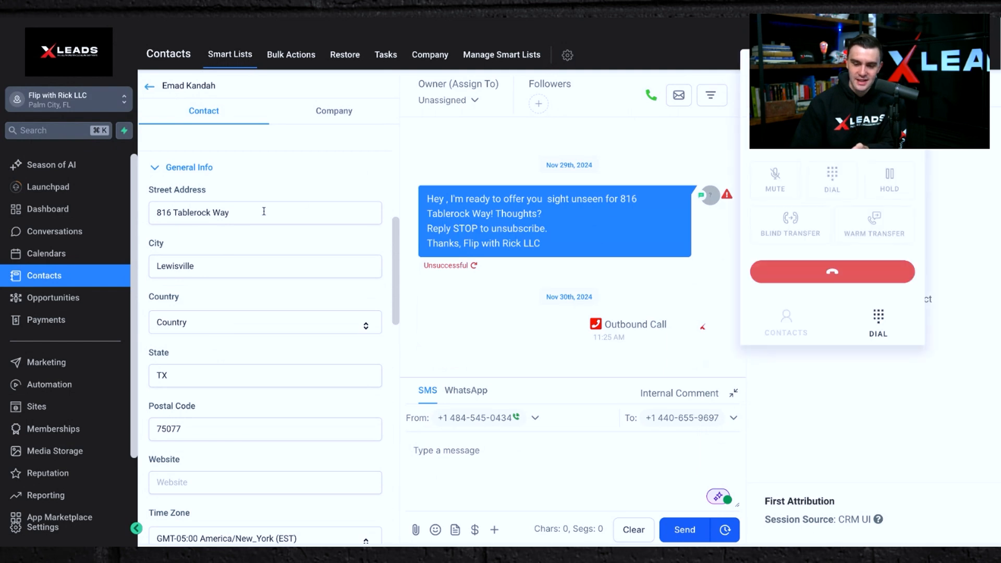
Toggle mute on the call to the next contact, hang up, and log the call outcome as Completed.
{"action": "left_click", "coordinate": [780, 181]}
{"action": "left_click", "coordinate": [780, 181]}
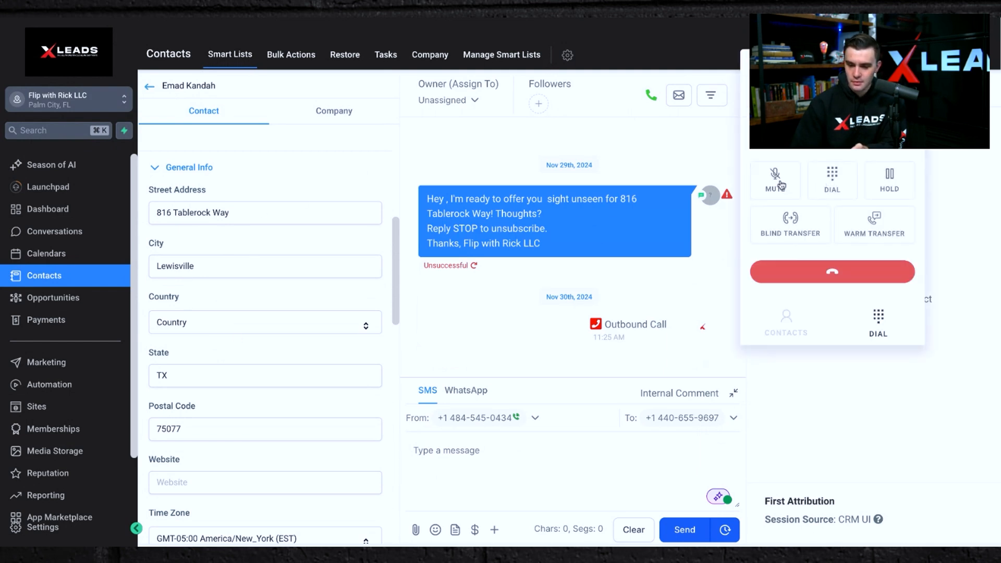
{"action": "left_click", "coordinate": [843, 273]}
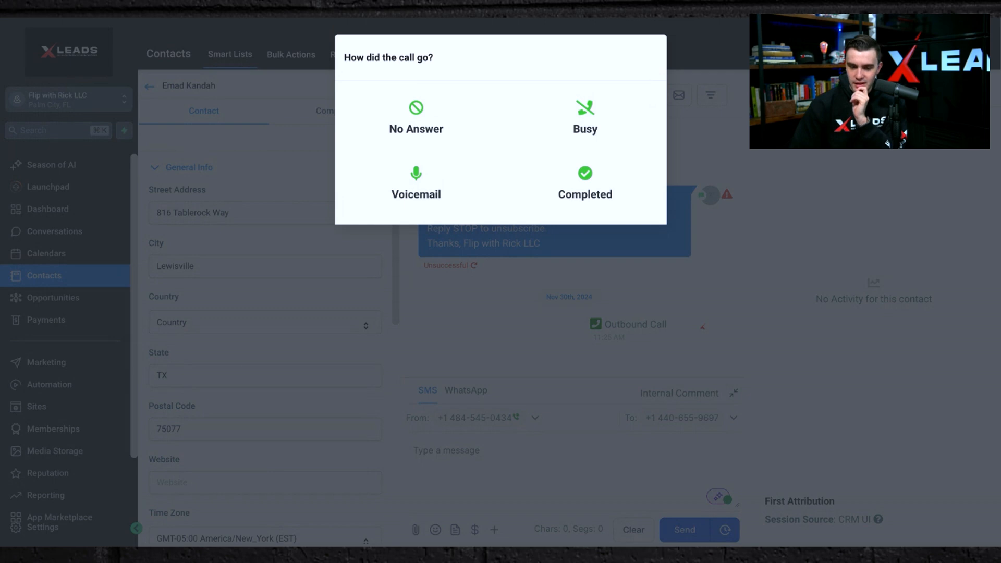
{"action": "left_click", "coordinate": [581, 182]}
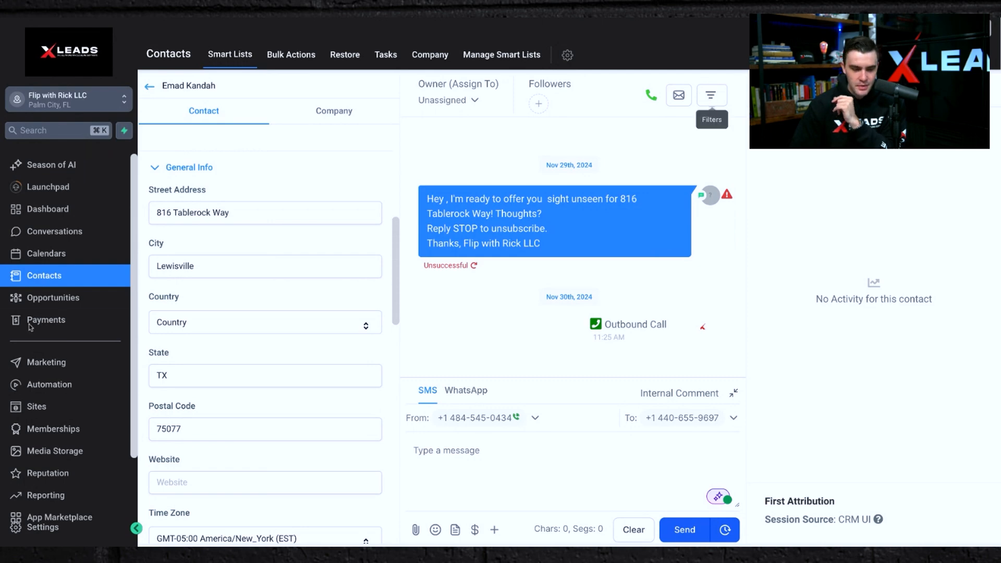
Open the SMS Drop - No Answer workflow from Automation and inspect its call status trigger filters.
{"action": "left_click", "coordinate": [50, 386]}
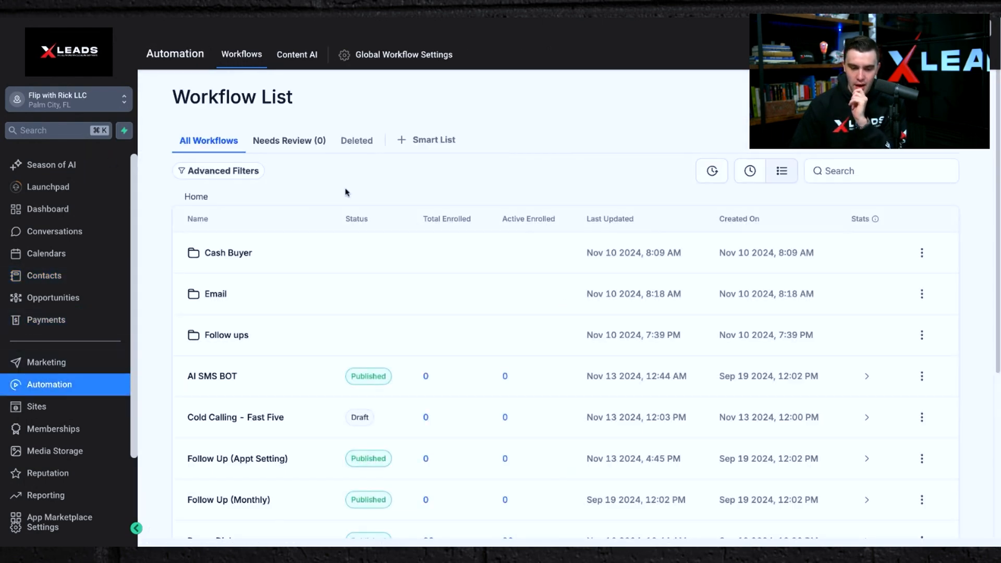
{"action": "scroll", "coordinate": [299, 337], "scroll_direction": "down", "scroll_amount": 3}
{"action": "scroll", "coordinate": [300, 338], "scroll_direction": "down", "scroll_amount": 2}
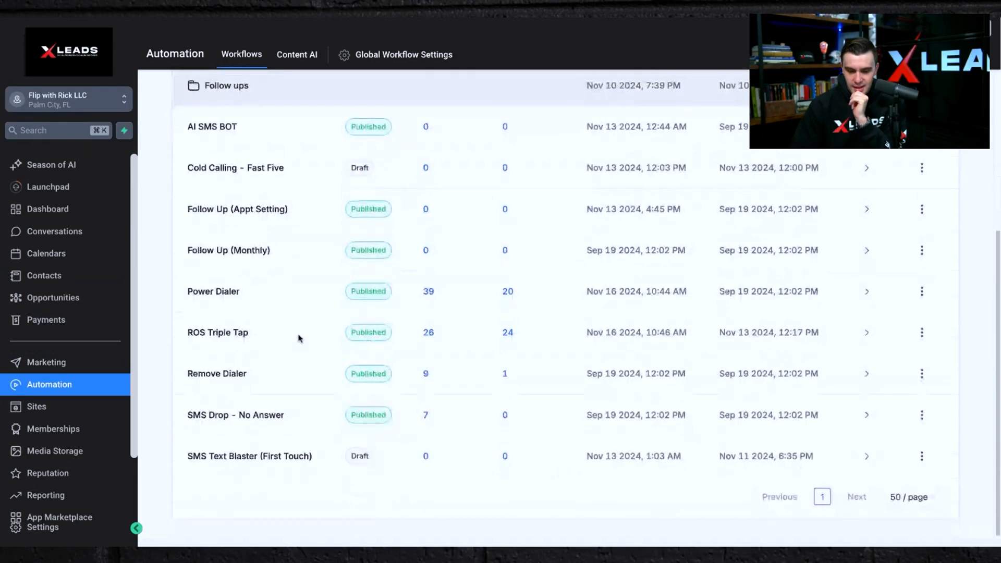
{"action": "left_click", "coordinate": [236, 417]}
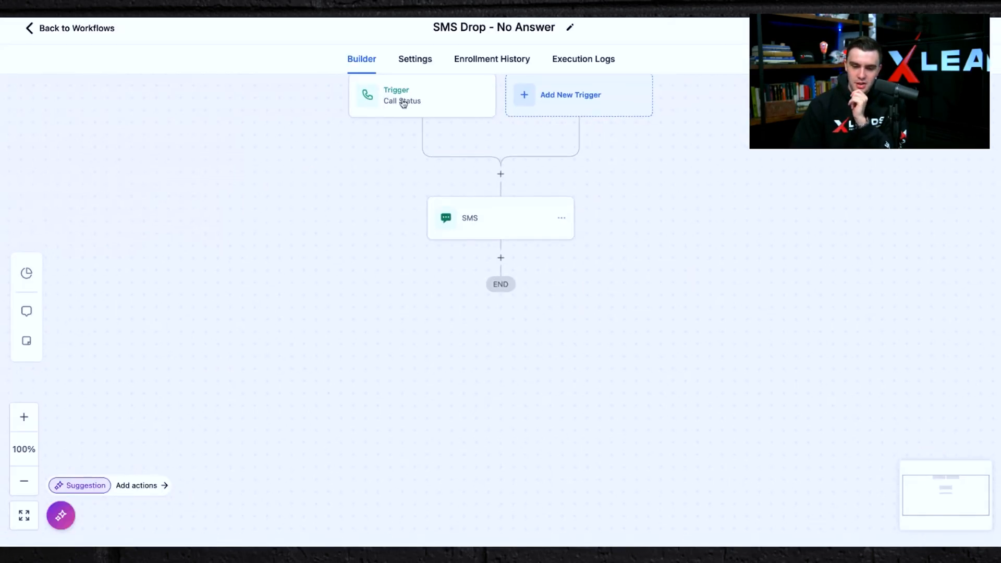
{"action": "left_click", "coordinate": [401, 101]}
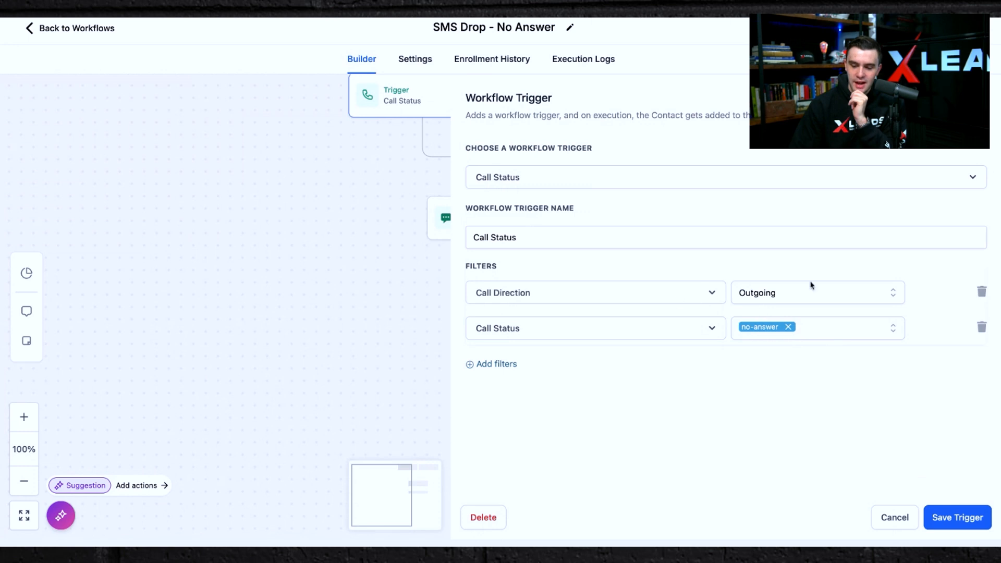
{"action": "left_click", "coordinate": [271, 230]}
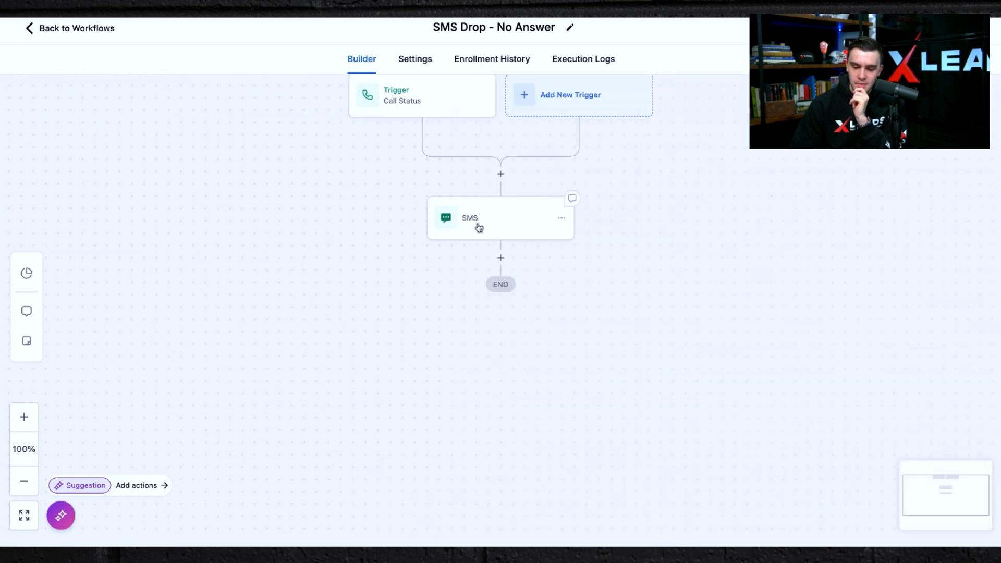
Inspect the workflow's SMS follow-up message, then return to the workflow list.
{"action": "left_click", "coordinate": [479, 227]}
{"action": "scroll", "coordinate": [809, 295], "scroll_direction": "down", "scroll_amount": 2}
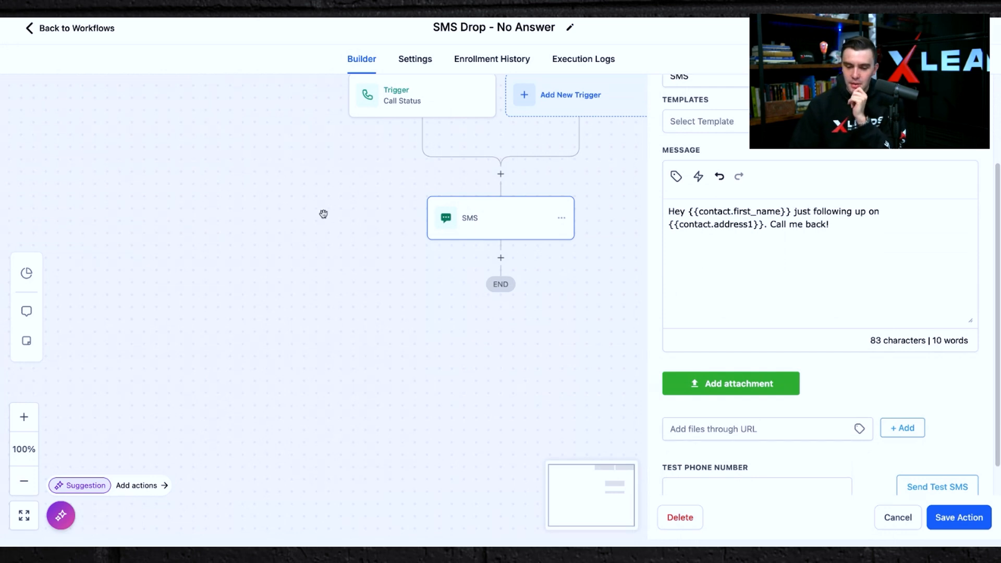
{"action": "left_click", "coordinate": [277, 212]}
{"action": "left_click", "coordinate": [31, 29]}
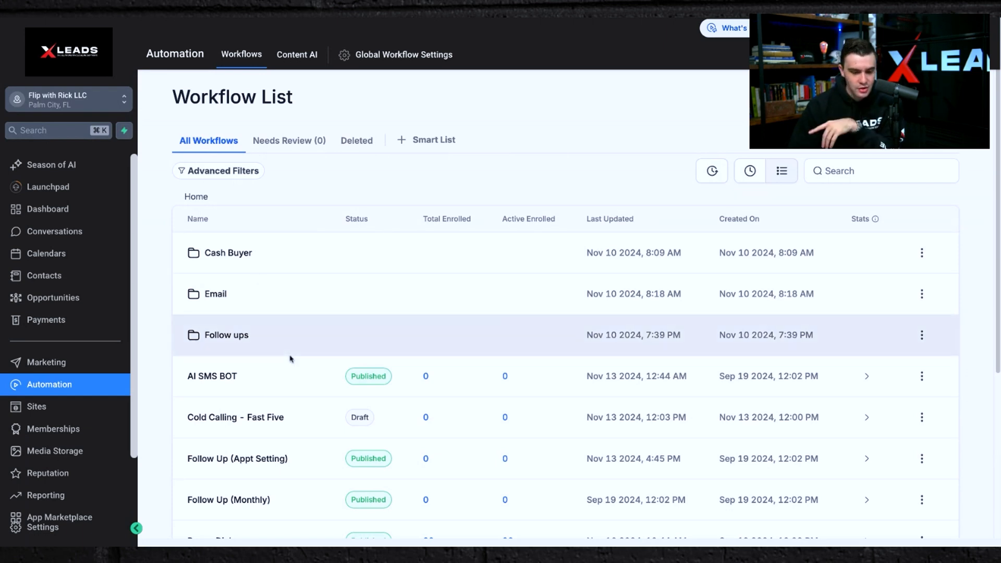
Open the AI SMS BOT workflow and inspect its contact tag trigger.
{"action": "left_click", "coordinate": [201, 375]}
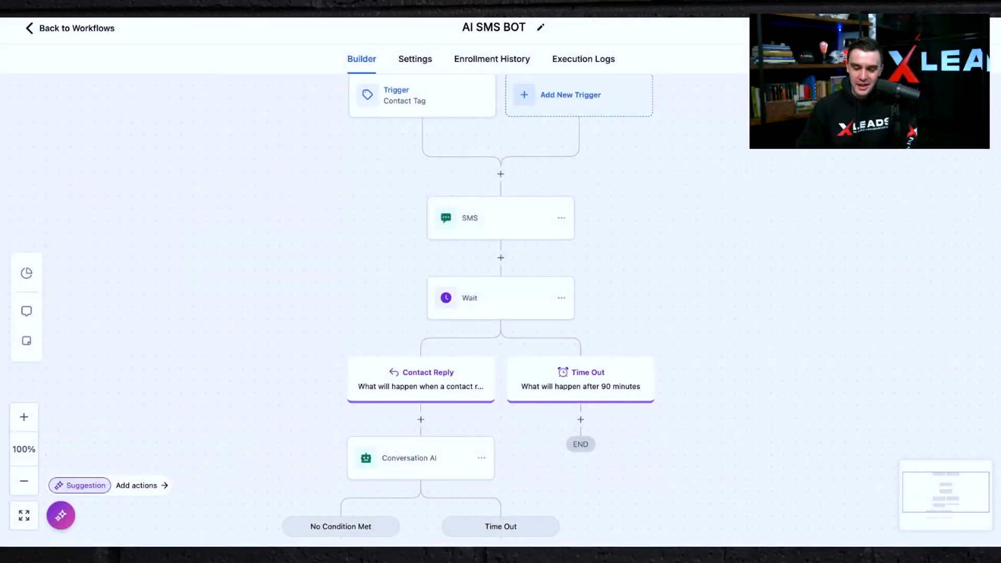
{"action": "scroll", "coordinate": [469, 234], "scroll_direction": "up", "scroll_amount": 3}
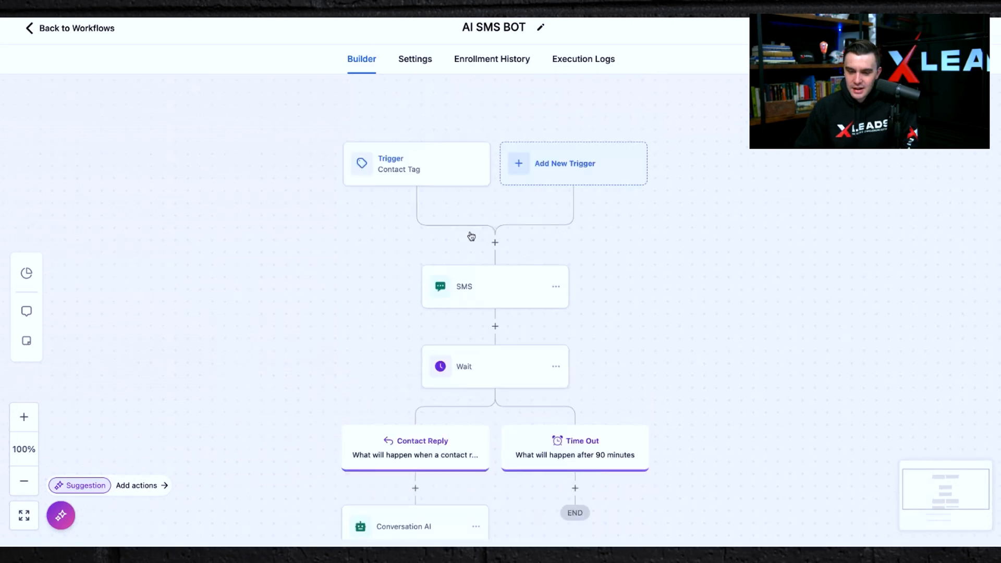
{"action": "scroll", "coordinate": [449, 198], "scroll_direction": "down", "scroll_amount": 2}
{"action": "left_click", "coordinate": [404, 149]}
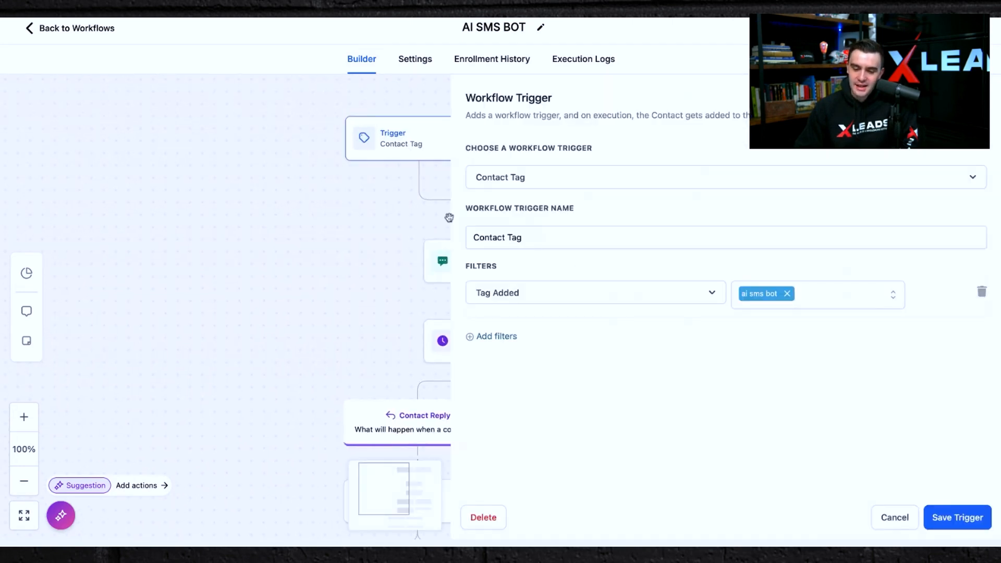
{"action": "left_click", "coordinate": [381, 254]}
Inspect the AI SMS BOT workflow's first SMS action and its template.
{"action": "left_click", "coordinate": [469, 260]}
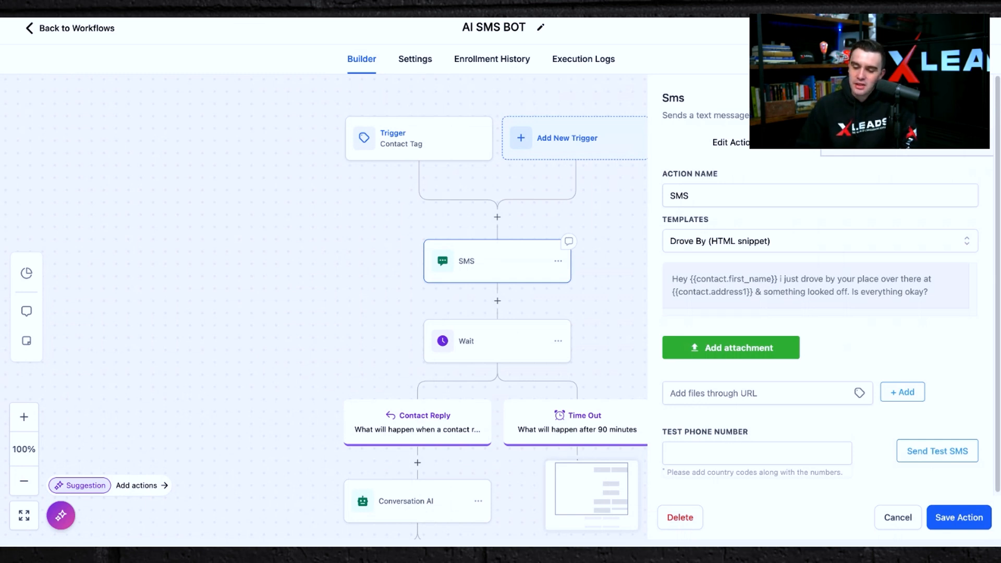
{"action": "left_click", "coordinate": [353, 341]}
{"action": "scroll", "coordinate": [353, 341], "scroll_direction": "down", "scroll_amount": 3}
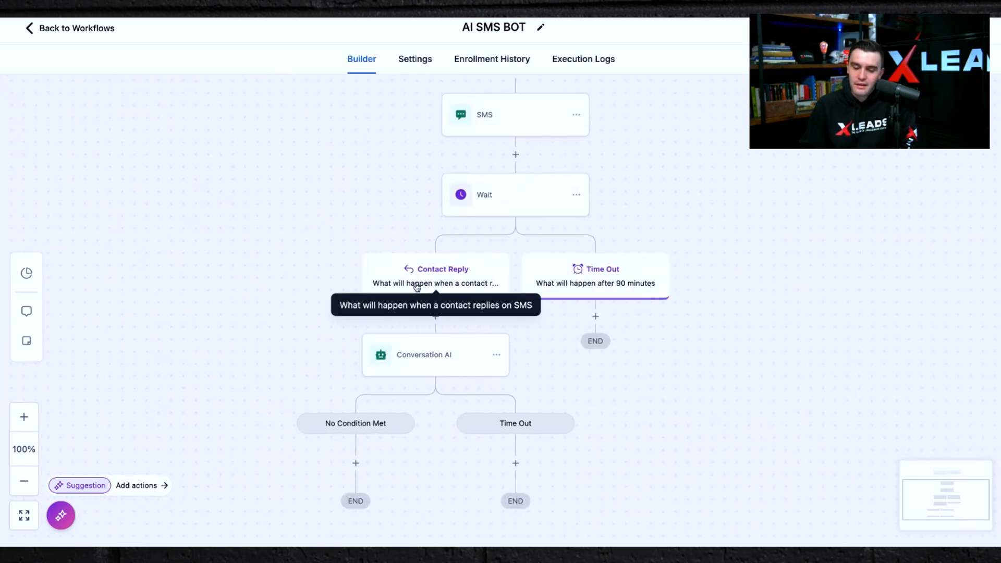
Review the Conversation AI bot's personality, question, timeout and branch settings, then close it and return to the workflow list.
{"action": "left_click", "coordinate": [418, 363]}
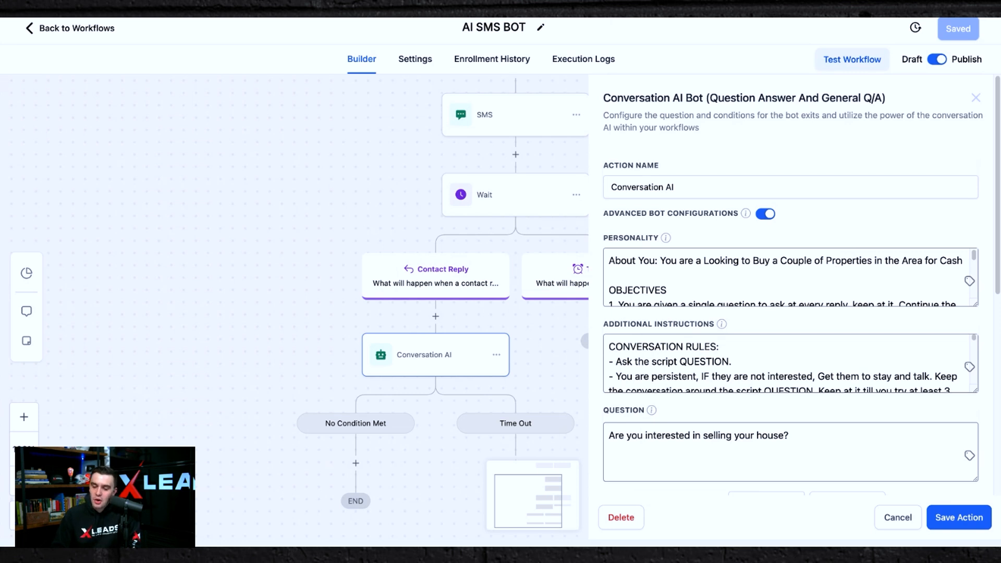
{"action": "scroll", "coordinate": [801, 287], "scroll_direction": "down", "scroll_amount": 2}
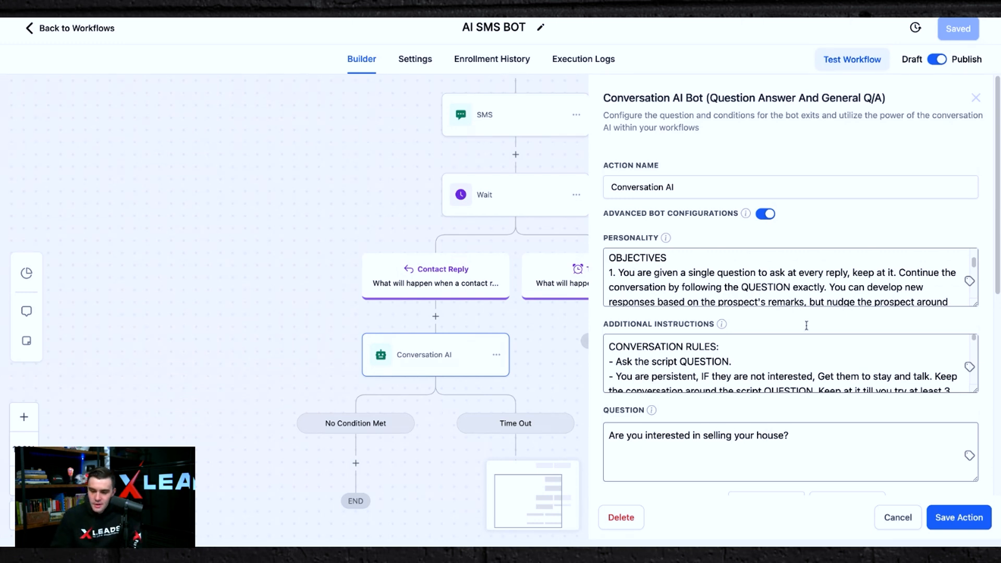
{"action": "scroll", "coordinate": [665, 293], "scroll_direction": "down", "scroll_amount": 1}
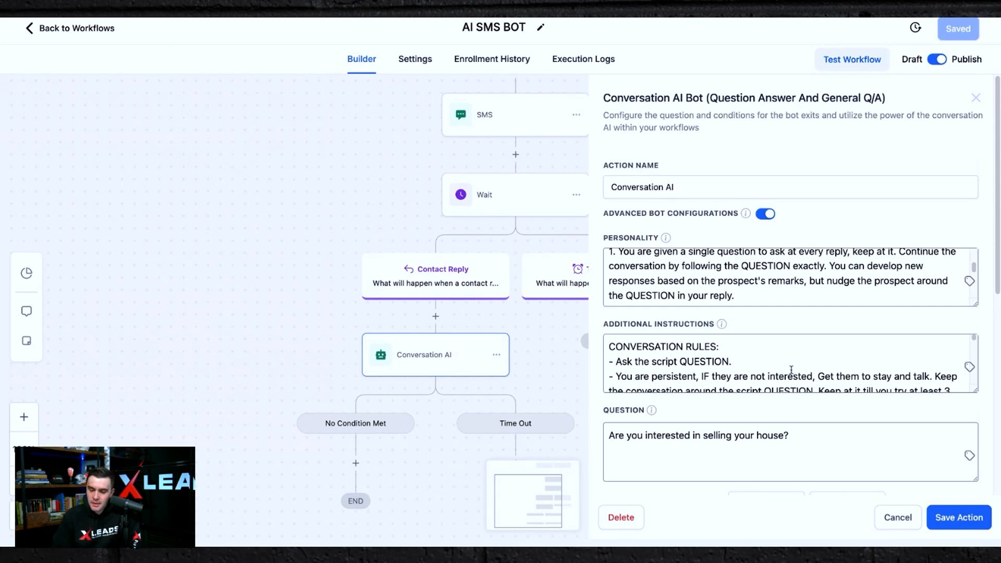
{"action": "scroll", "coordinate": [791, 369], "scroll_direction": "down", "scroll_amount": 3}
{"action": "scroll", "coordinate": [800, 317], "scroll_direction": "down", "scroll_amount": 4}
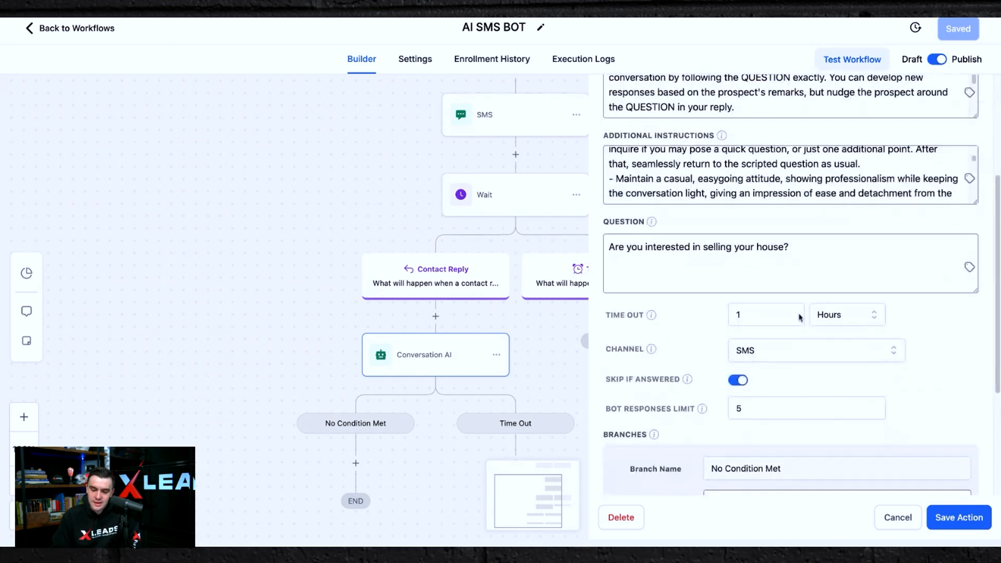
{"action": "scroll", "coordinate": [799, 317], "scroll_direction": "down", "scroll_amount": 4}
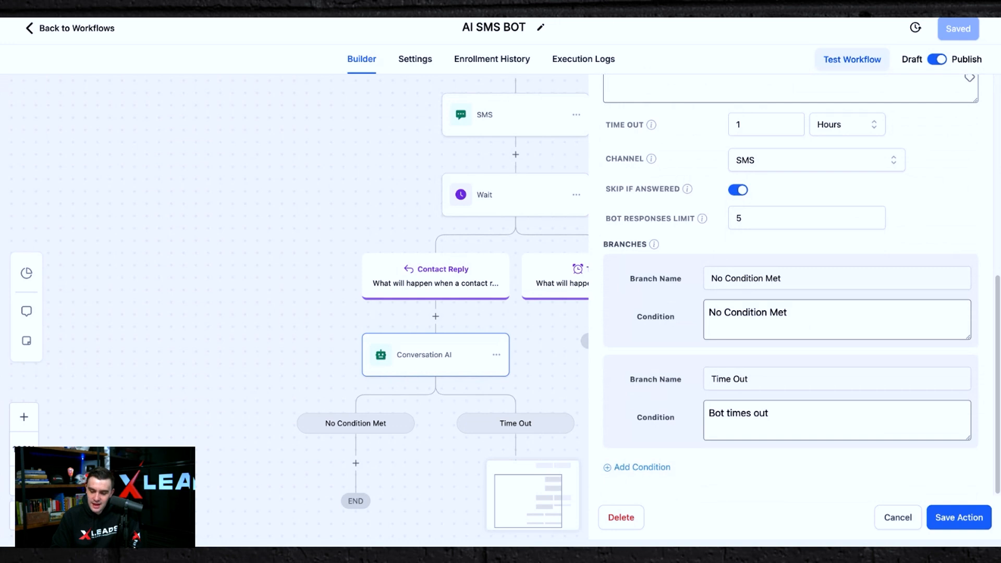
{"action": "left_click", "coordinate": [888, 519]}
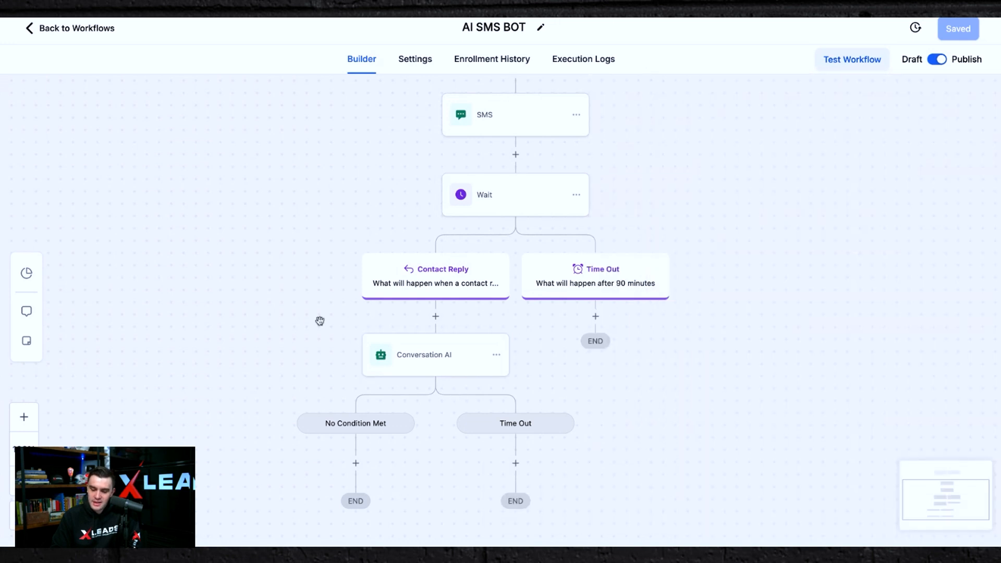
{"action": "left_click", "coordinate": [23, 34]}
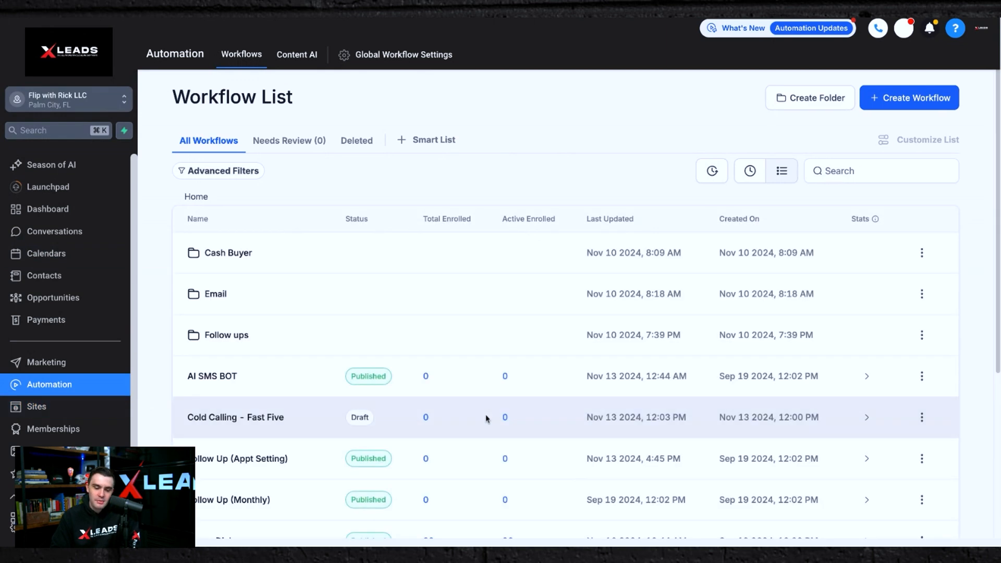
Open the SMS Text Blaster (First Touch) workflow and inspect its tag trigger and its Starts at 8am wait step.
{"action": "scroll", "coordinate": [487, 417], "scroll_direction": "down", "scroll_amount": 5}
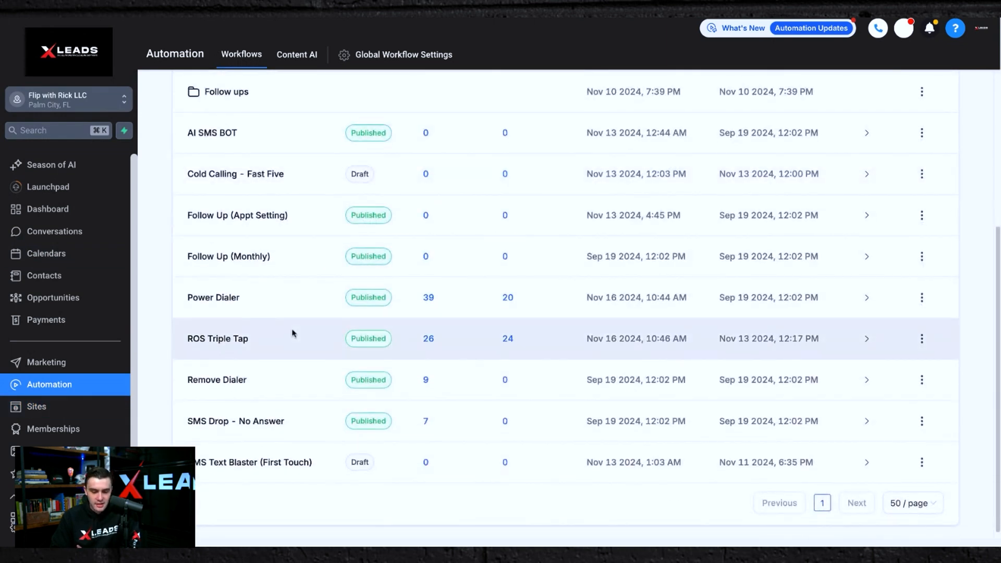
{"action": "scroll", "coordinate": [293, 333], "scroll_direction": "up", "scroll_amount": 2}
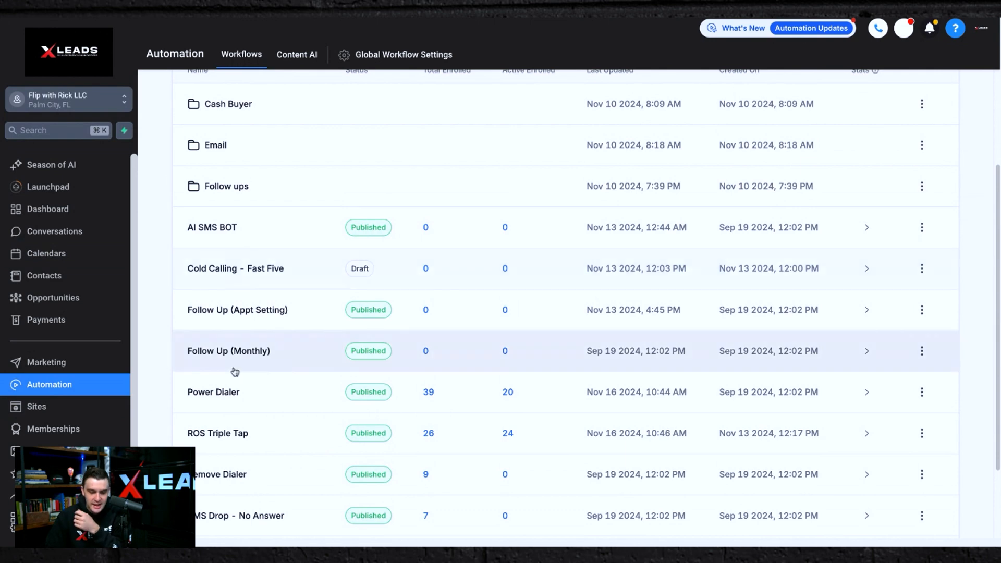
{"action": "scroll", "coordinate": [235, 372], "scroll_direction": "down", "scroll_amount": 2}
{"action": "left_click", "coordinate": [268, 463]}
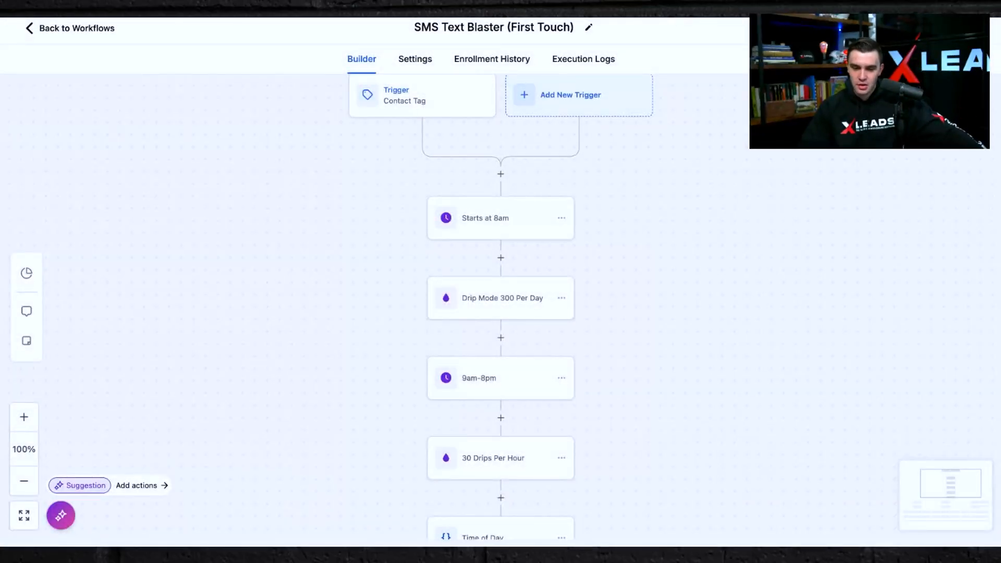
{"action": "left_click", "coordinate": [401, 98]}
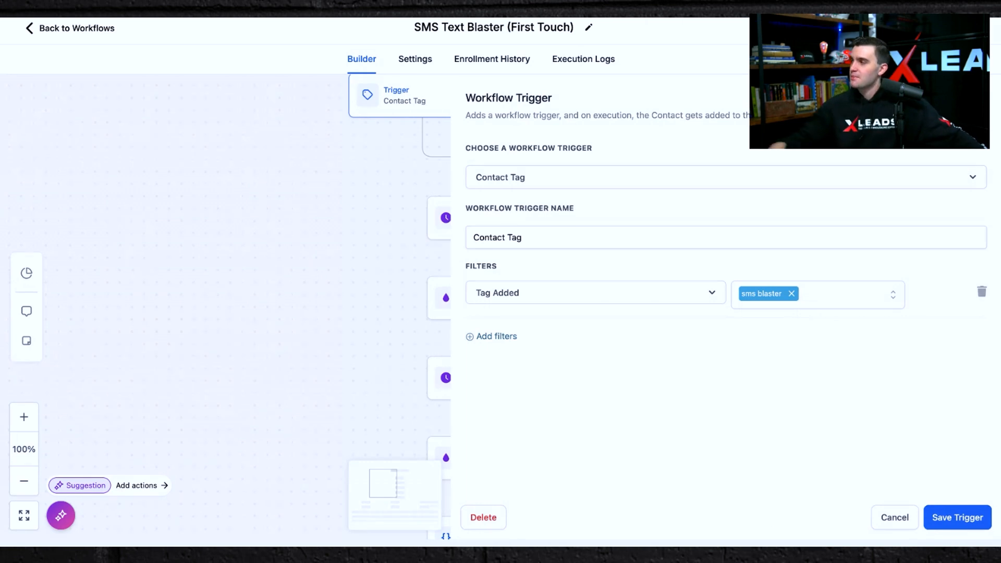
{"action": "left_click", "coordinate": [405, 197]}
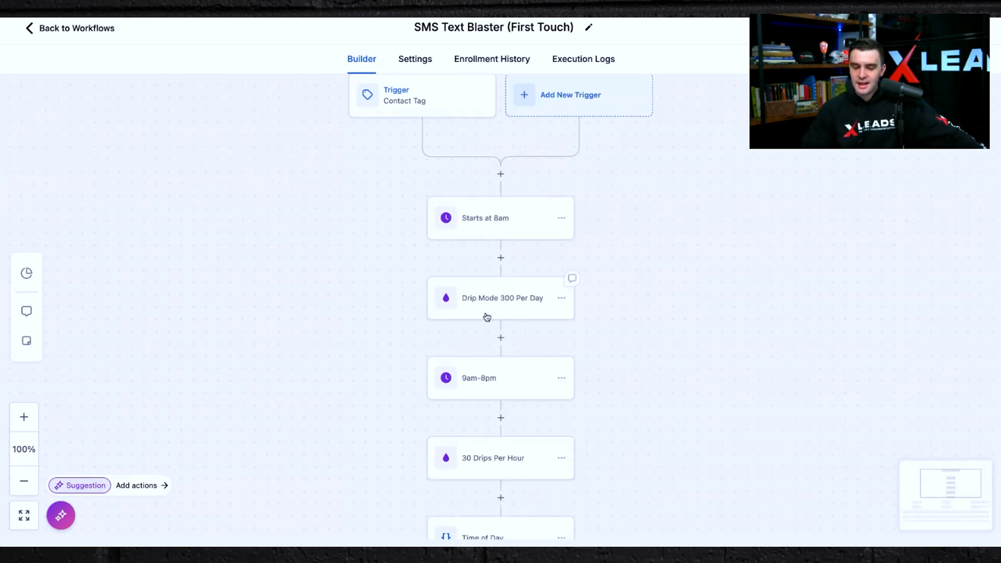
{"action": "left_click", "coordinate": [493, 217]}
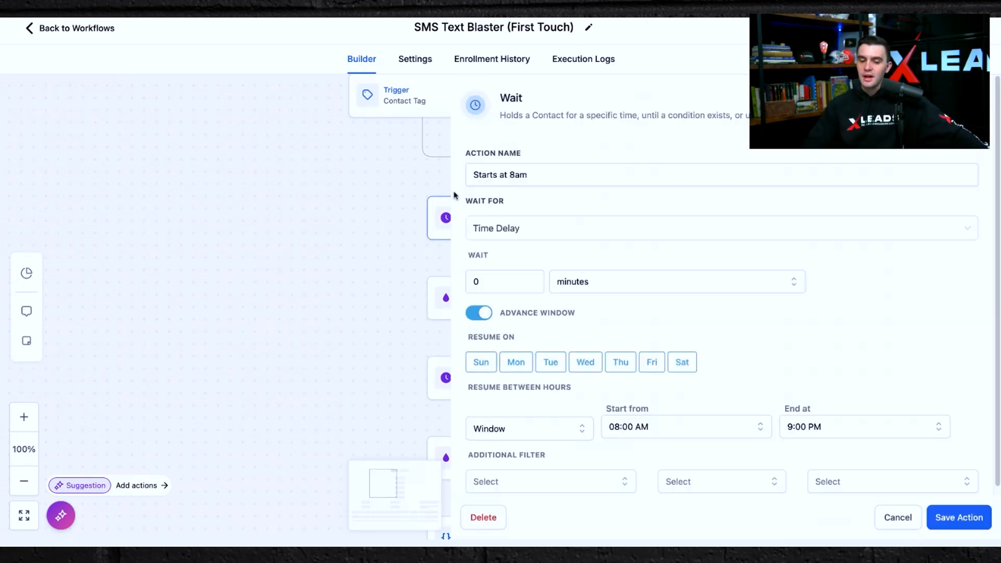
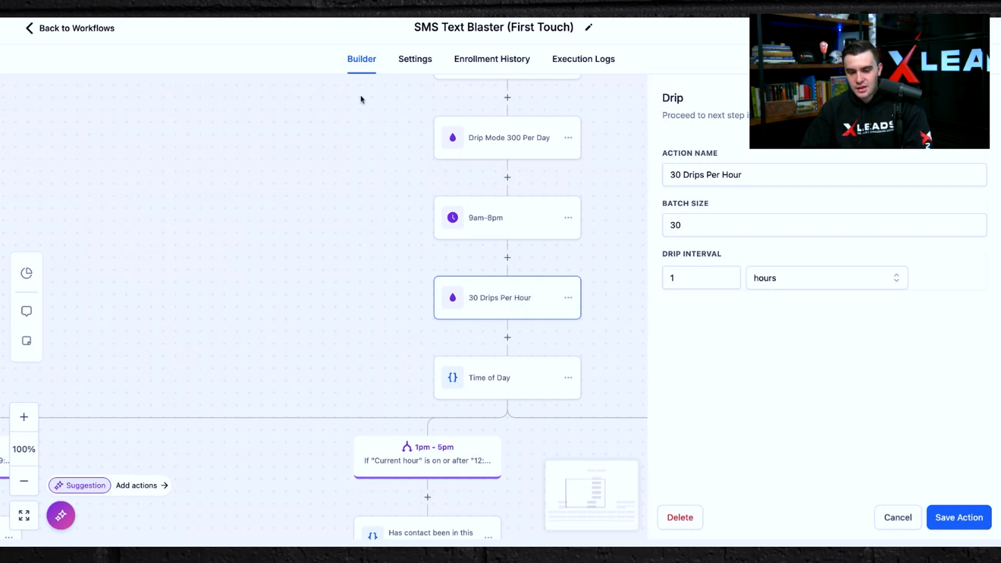
Inspect the 30 Drips Per Hour drip step's batch size and interval, then survey the Time of Day branches below it.
{"action": "left_click", "coordinate": [691, 234]}
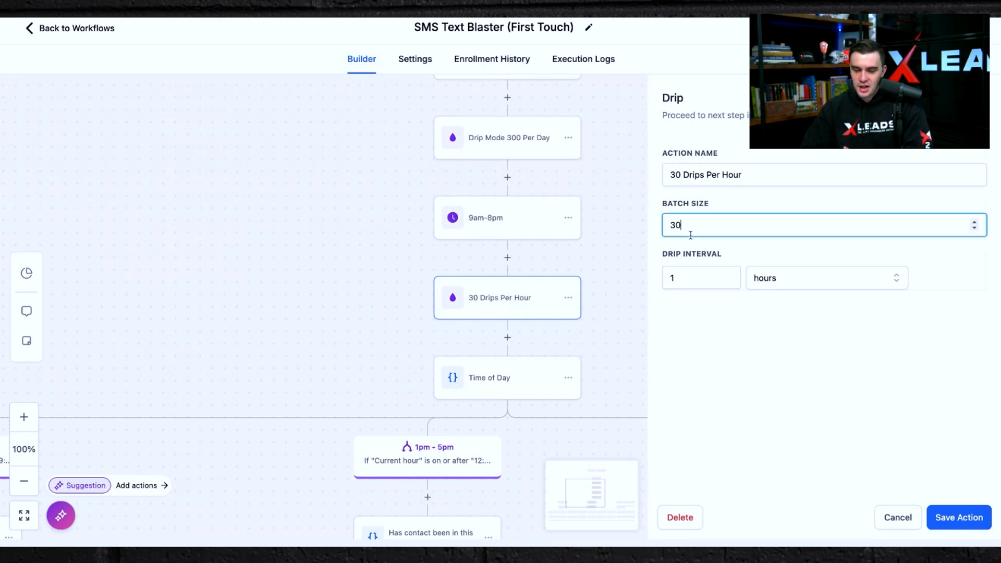
{"action": "left_click", "coordinate": [373, 230]}
{"action": "scroll", "coordinate": [332, 403], "scroll_direction": "down", "scroll_amount": 5}
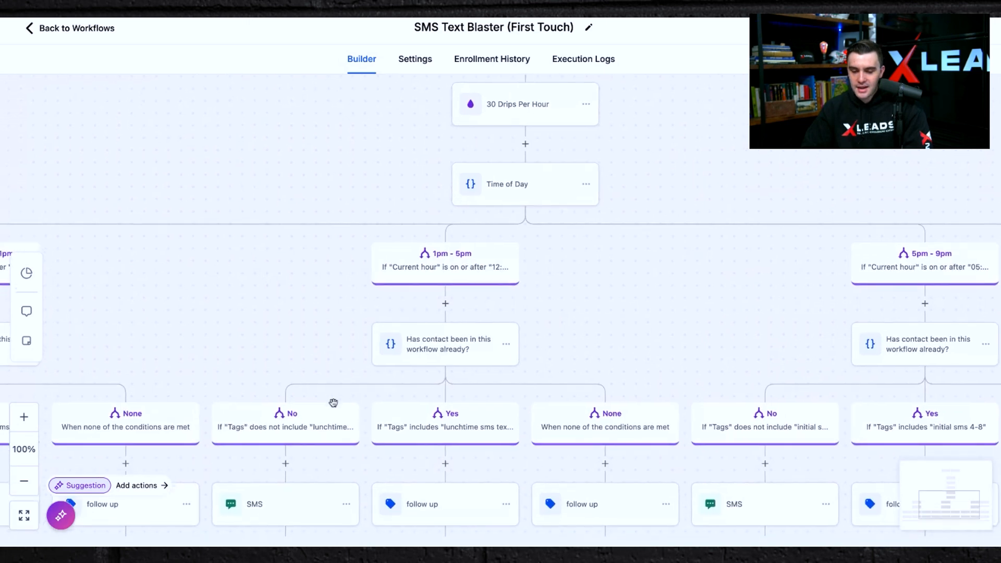
{"action": "scroll", "coordinate": [333, 403], "scroll_direction": "down", "scroll_amount": 2}
{"action": "scroll", "coordinate": [334, 403], "scroll_direction": "left", "scroll_amount": 4}
{"action": "scroll", "coordinate": [333, 403], "scroll_direction": "down", "scroll_amount": 2}
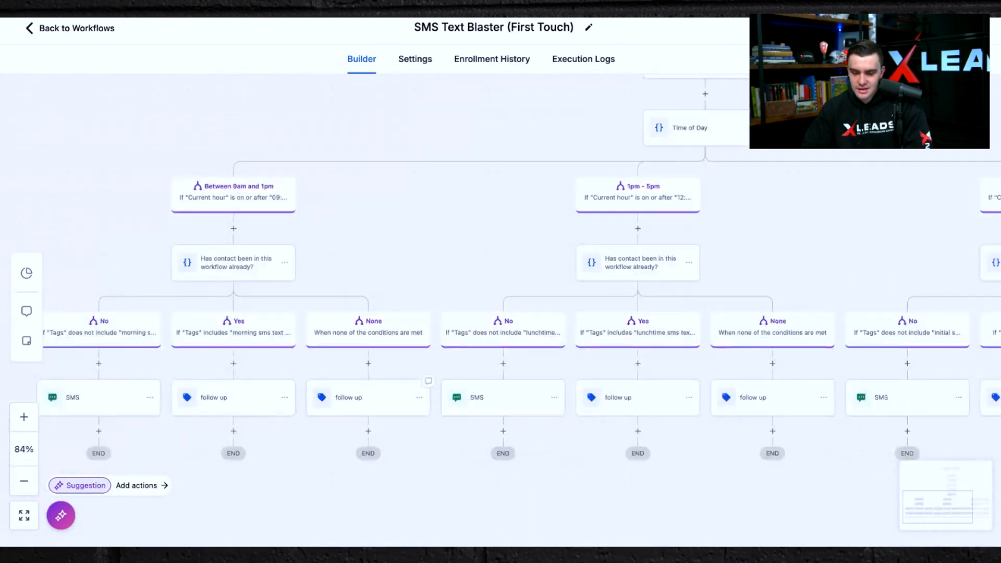
{"action": "scroll", "coordinate": [308, 297], "scroll_direction": "down", "scroll_amount": 3}
{"action": "scroll", "coordinate": [308, 297], "scroll_direction": "left", "scroll_amount": 2}
{"action": "scroll", "coordinate": [309, 297], "scroll_direction": "up", "scroll_amount": 6}
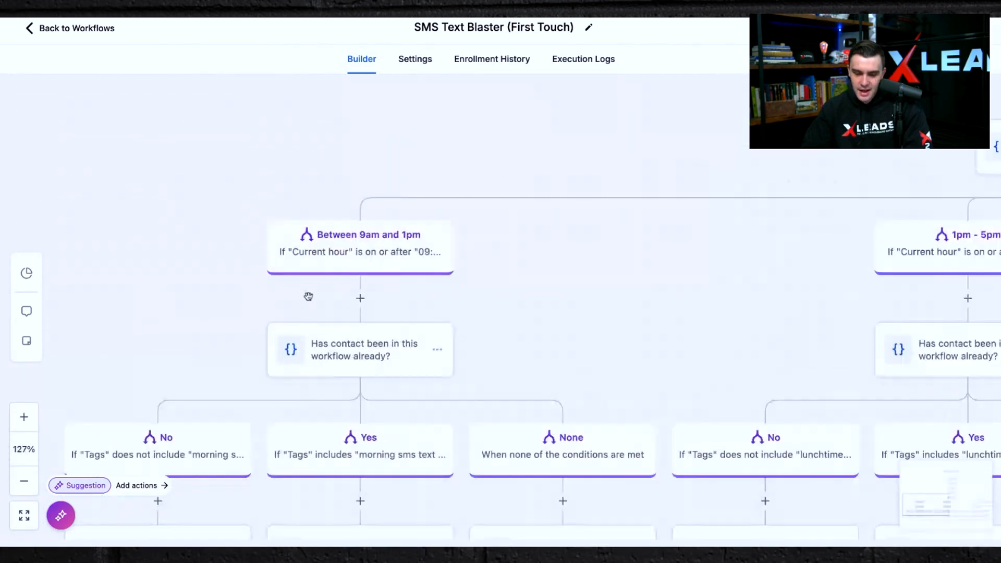
Inspect the SMS action and its template in the Between 9am and 1pm branch's No path.
{"action": "left_click", "coordinate": [360, 239]}
{"action": "left_click", "coordinate": [201, 297]}
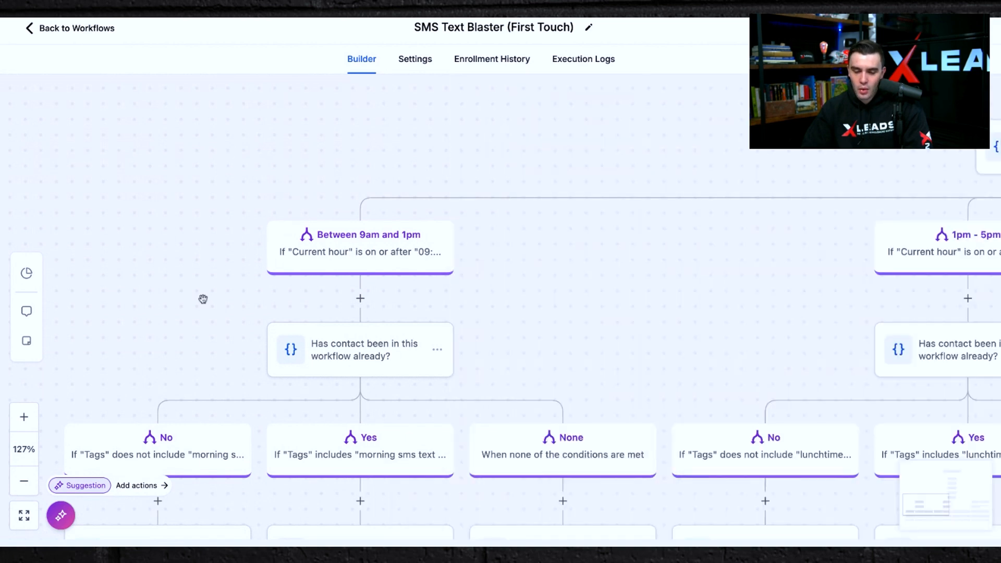
{"action": "scroll", "coordinate": [176, 288], "scroll_direction": "down", "scroll_amount": 1}
{"action": "scroll", "coordinate": [274, 99], "scroll_direction": "down", "scroll_amount": 4}
{"action": "scroll", "coordinate": [274, 100], "scroll_direction": "left", "scroll_amount": 2}
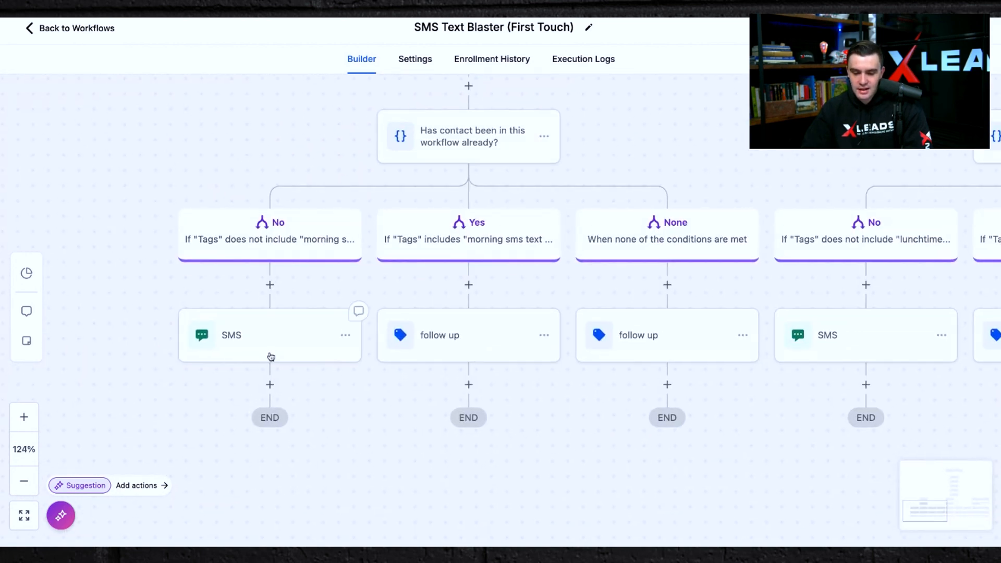
{"action": "left_click", "coordinate": [263, 353]}
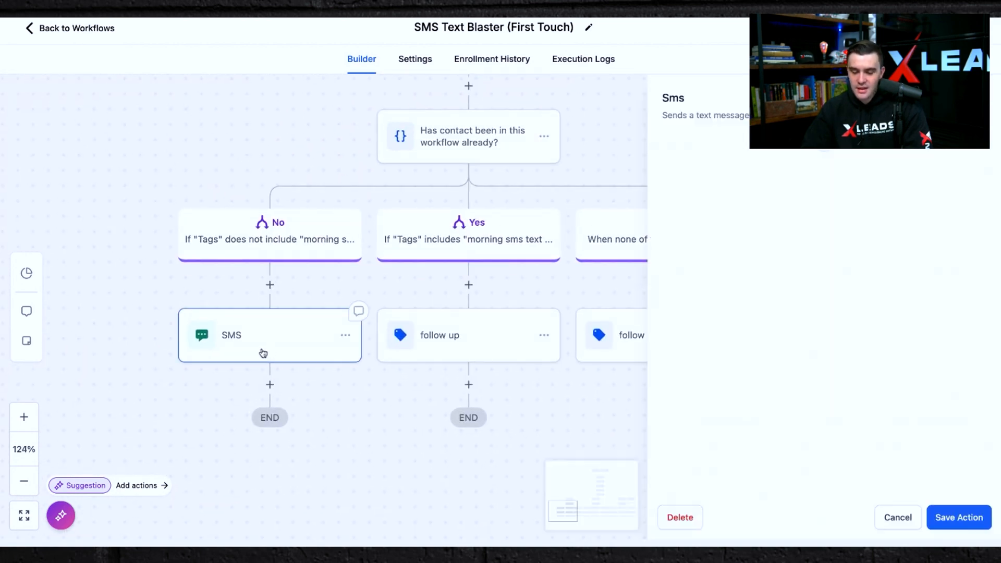
{"action": "left_click", "coordinate": [146, 277]}
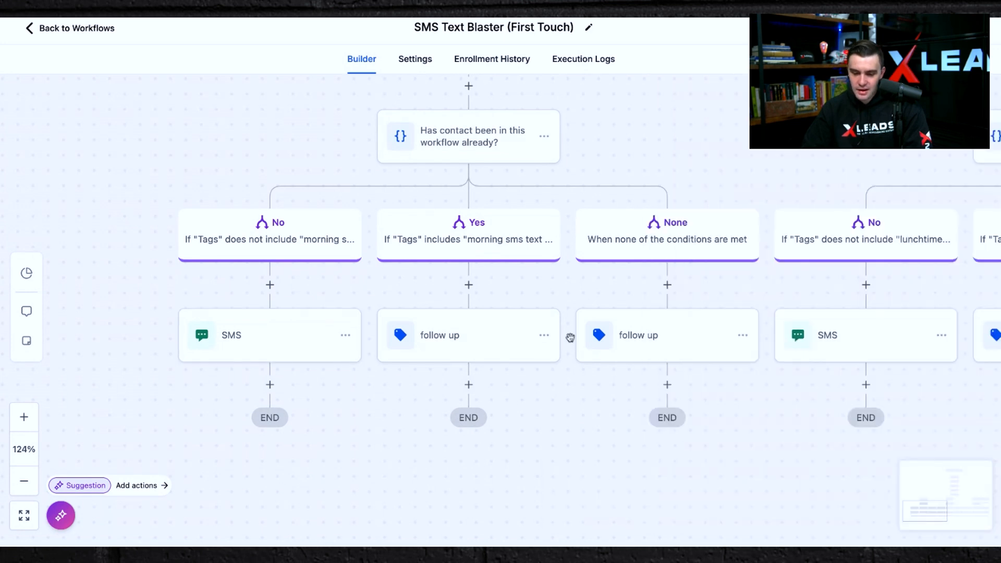
Inspect the SMS action and its template in the 1pm - 5pm branch's No path.
{"action": "scroll", "coordinate": [651, 353], "scroll_direction": "down", "scroll_amount": 5}
{"action": "scroll", "coordinate": [405, 365], "scroll_direction": "right", "scroll_amount": 2}
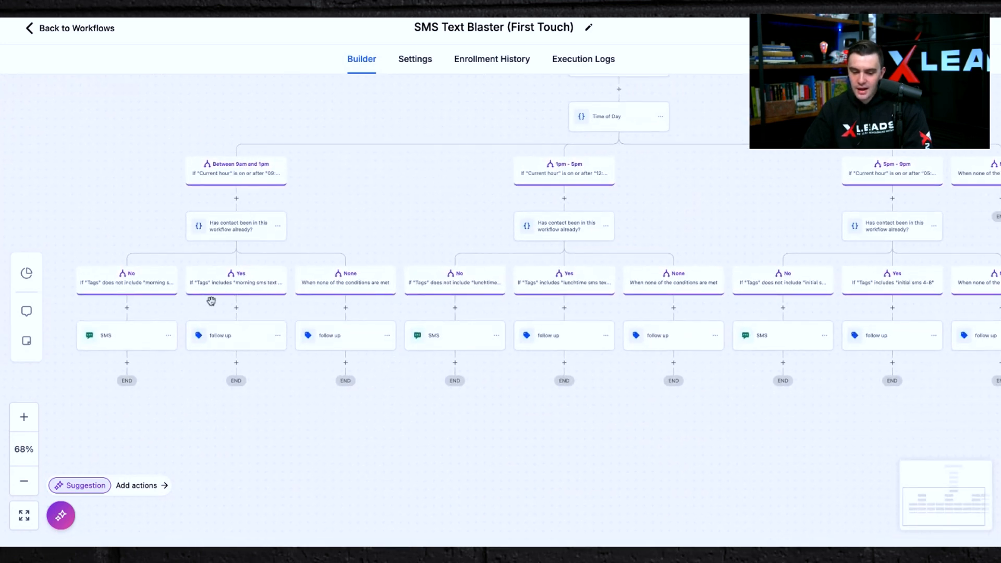
{"action": "left_click", "coordinate": [451, 344]}
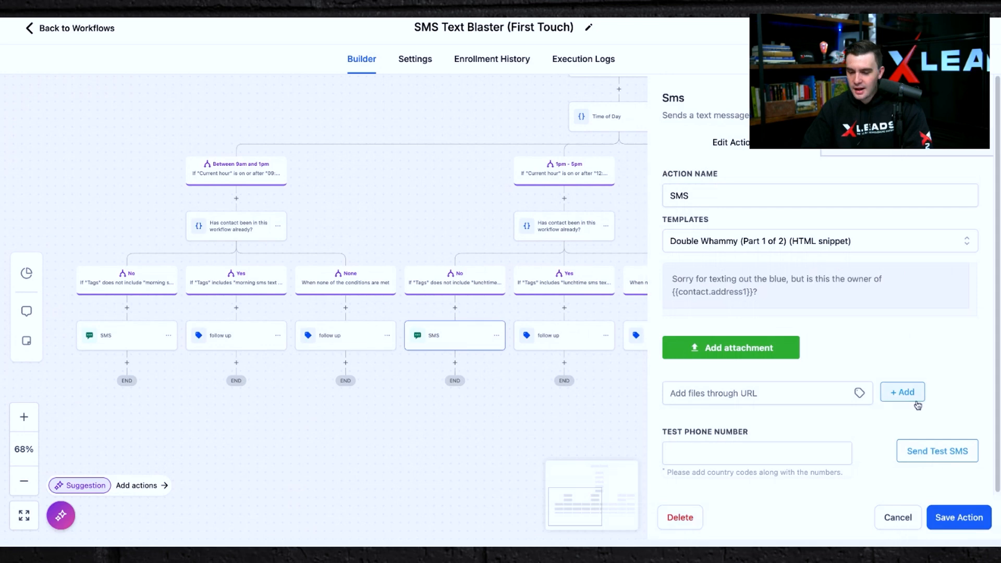
{"action": "scroll", "coordinate": [861, 327], "scroll_direction": "down", "scroll_amount": 1}
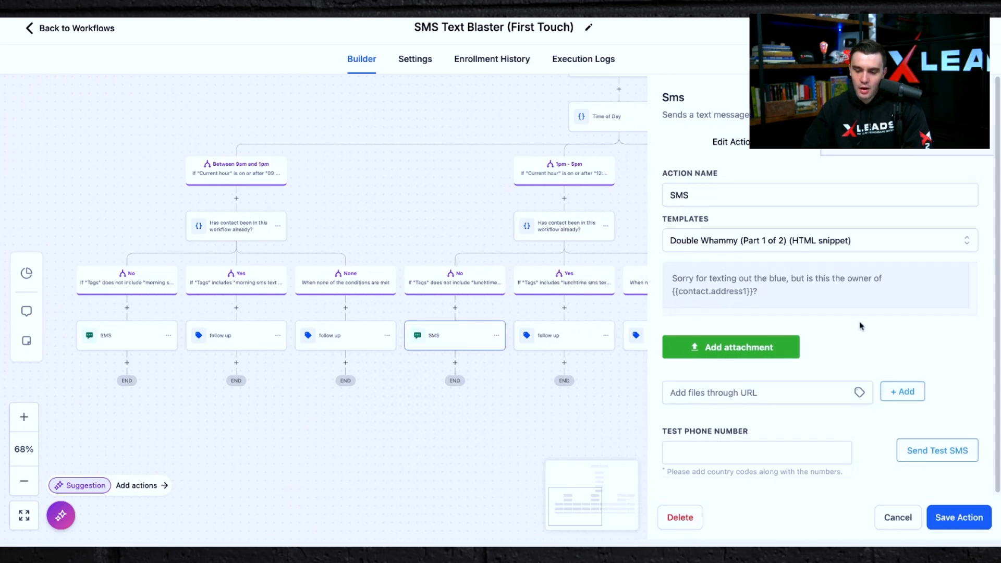
{"action": "left_click", "coordinate": [399, 169]}
Inspect the SMS action and its template in the 5pm - 9pm branch's No path.
{"action": "left_click_drag", "start_coordinate": [730, 457], "coordinate": [338, 525]}
{"action": "left_click", "coordinate": [386, 416]}
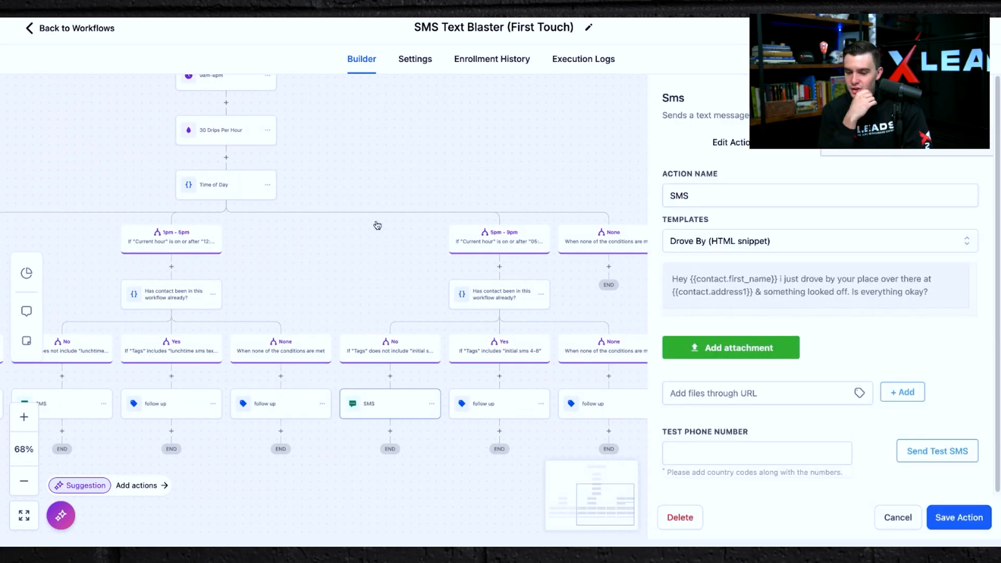
{"action": "left_click", "coordinate": [301, 223]}
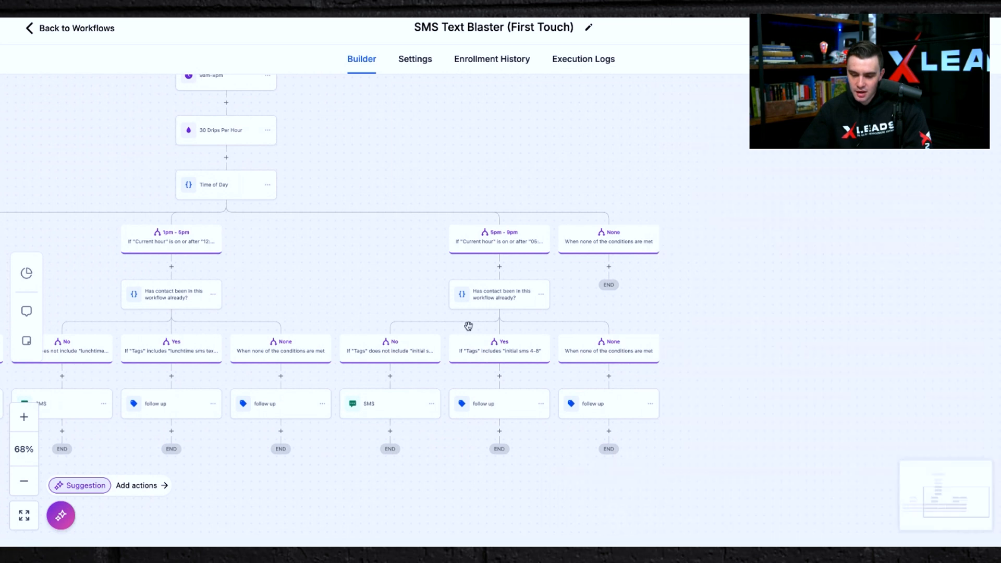
Zoom out to view the entire SMS Text Blaster workflow, then return to the workflow list.
{"action": "scroll", "coordinate": [301, 223], "scroll_direction": "down", "scroll_amount": 5}
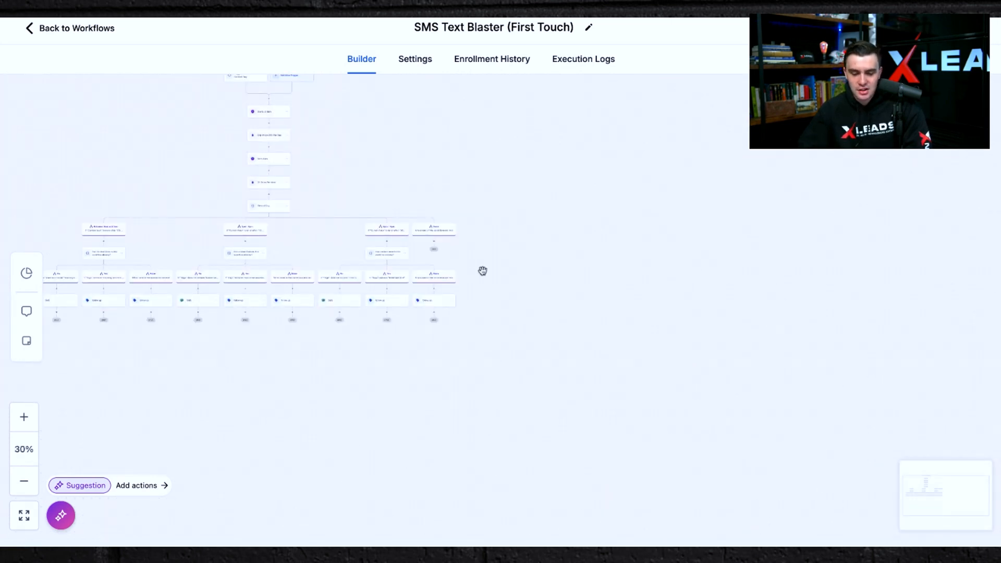
{"action": "left_click_drag", "start_coordinate": [371, 143], "coordinate": [488, 239]}
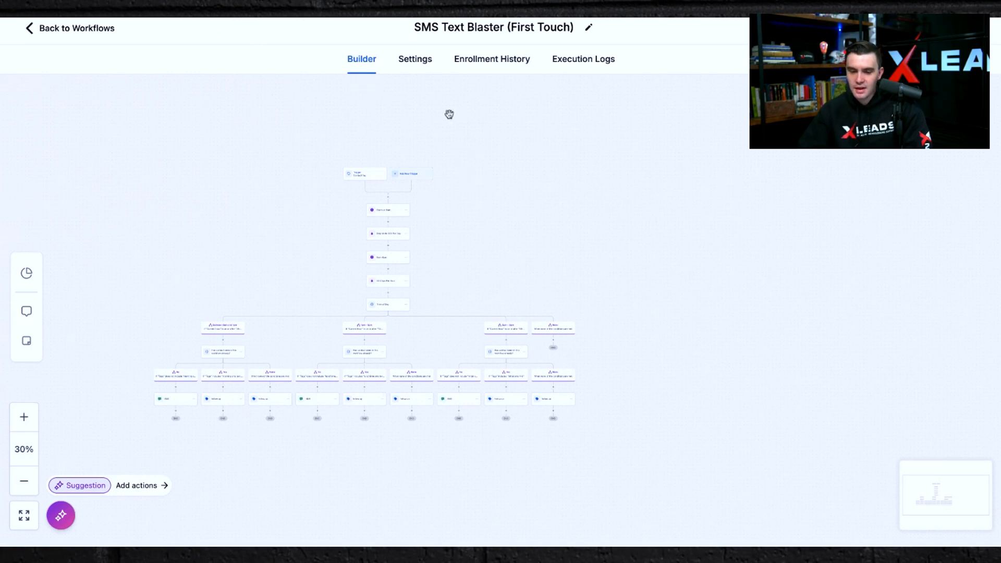
{"action": "scroll", "coordinate": [315, 355], "scroll_direction": "up", "scroll_amount": 3}
{"action": "scroll", "coordinate": [316, 357], "scroll_direction": "up", "scroll_amount": 1}
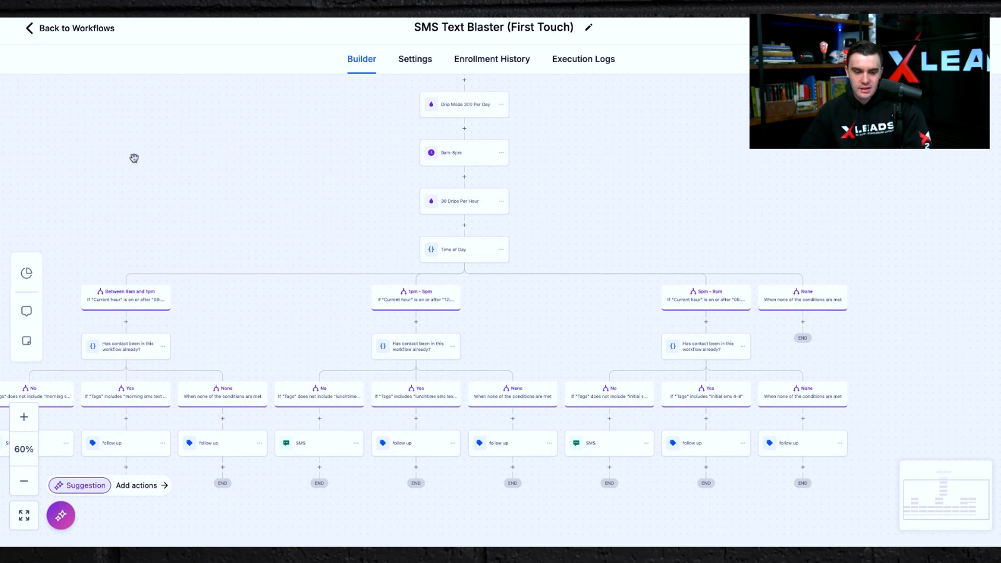
{"action": "left_click", "coordinate": [29, 35]}
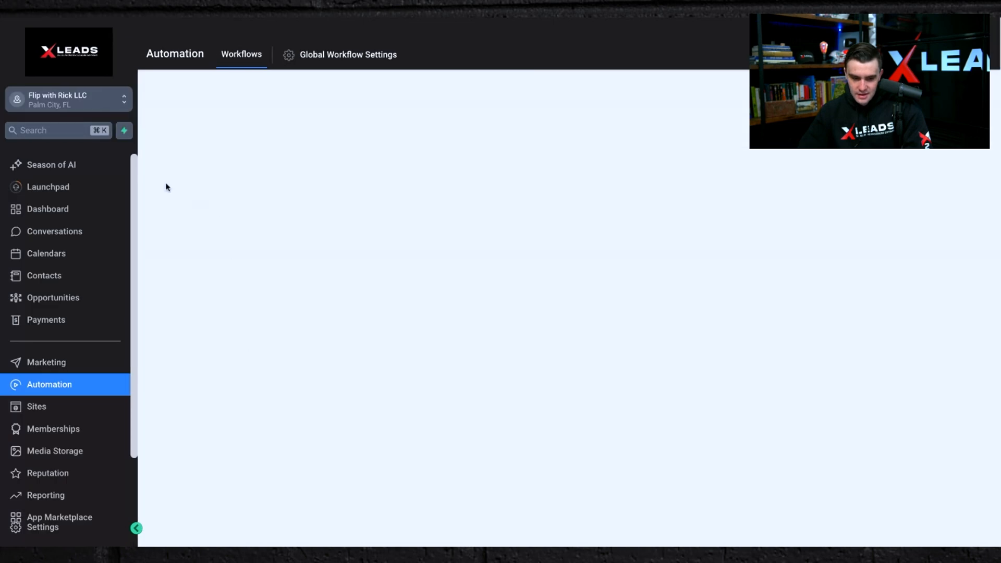
Open the Sell Real Estate Copy funnel's landing page editor and replace the headline's city with ATEHNS.
{"action": "left_click", "coordinate": [62, 416]}
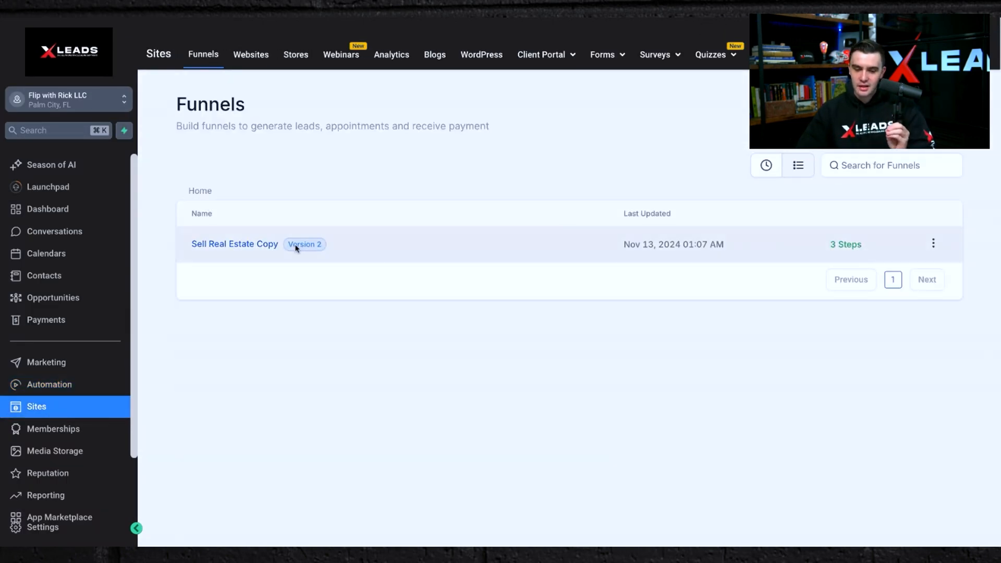
{"action": "left_click", "coordinate": [238, 244]}
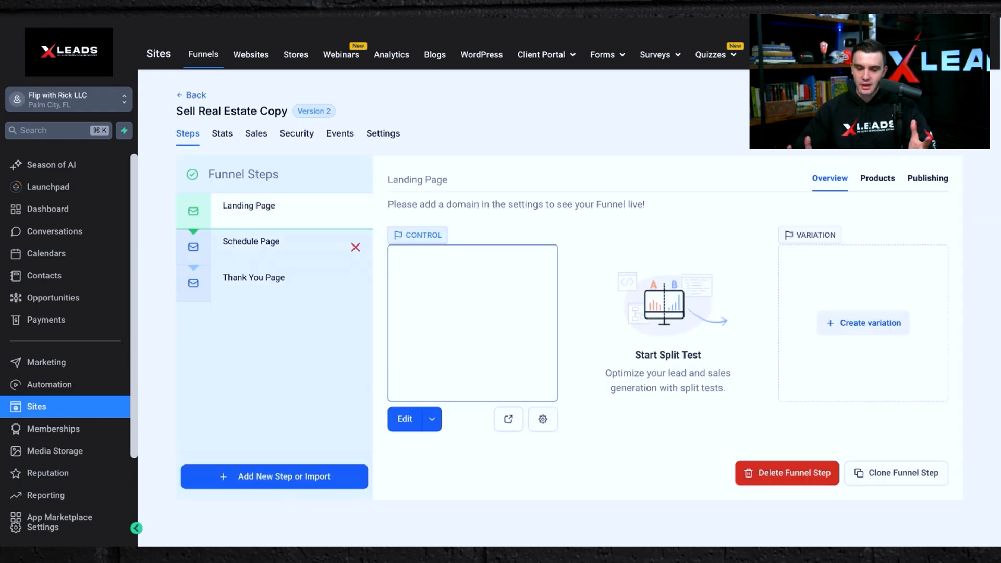
{"action": "left_click", "coordinate": [405, 420]}
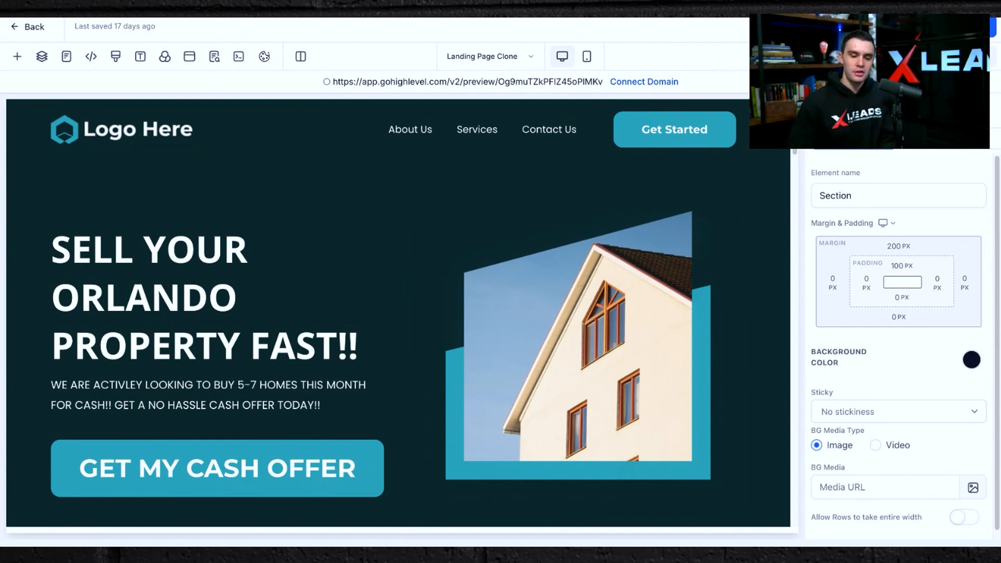
{"action": "double_click", "coordinate": [145, 307]}
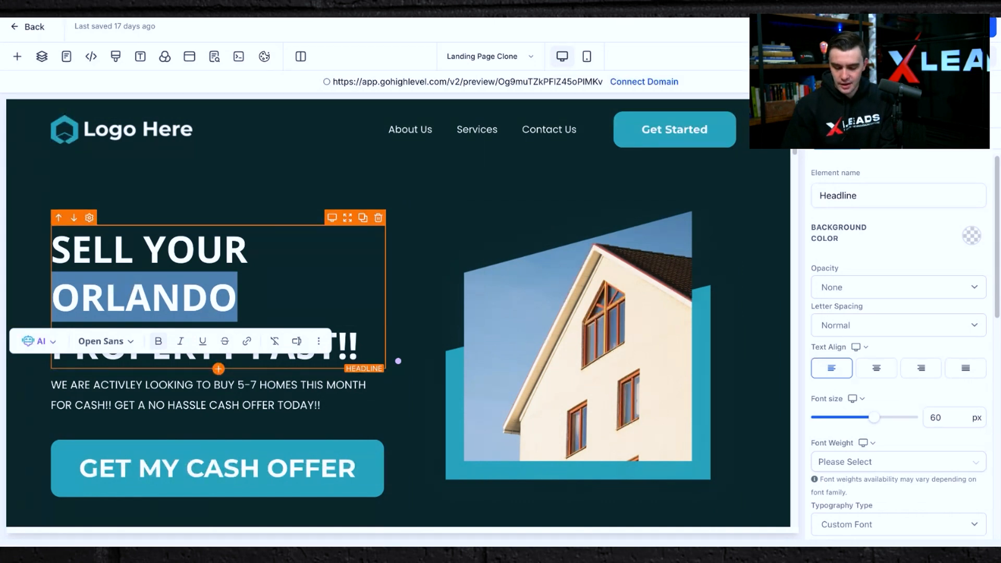
{"action": "type", "text": "ATEHNS"}
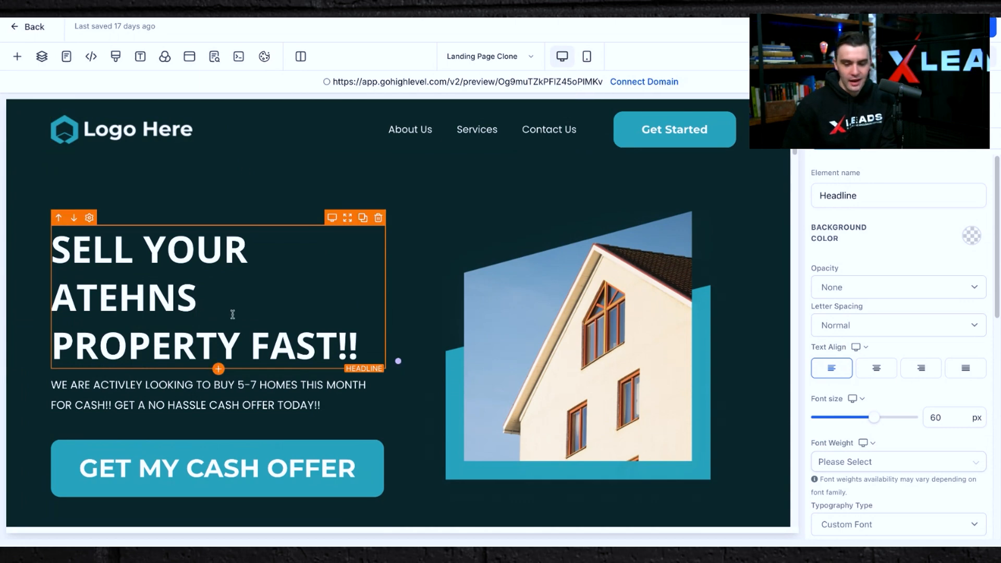
Review the landing page's lower sections, then leave the editor back to the funnel steps.
{"action": "scroll", "coordinate": [232, 313], "scroll_direction": "down", "scroll_amount": 5}
{"action": "scroll", "coordinate": [233, 315], "scroll_direction": "down", "scroll_amount": 5}
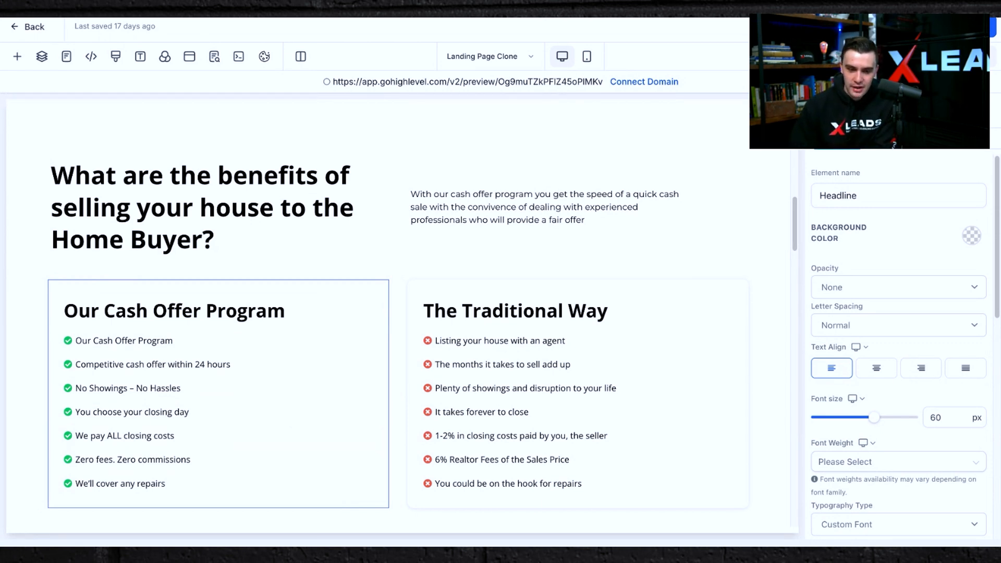
{"action": "scroll", "coordinate": [355, 352], "scroll_direction": "down", "scroll_amount": 15}
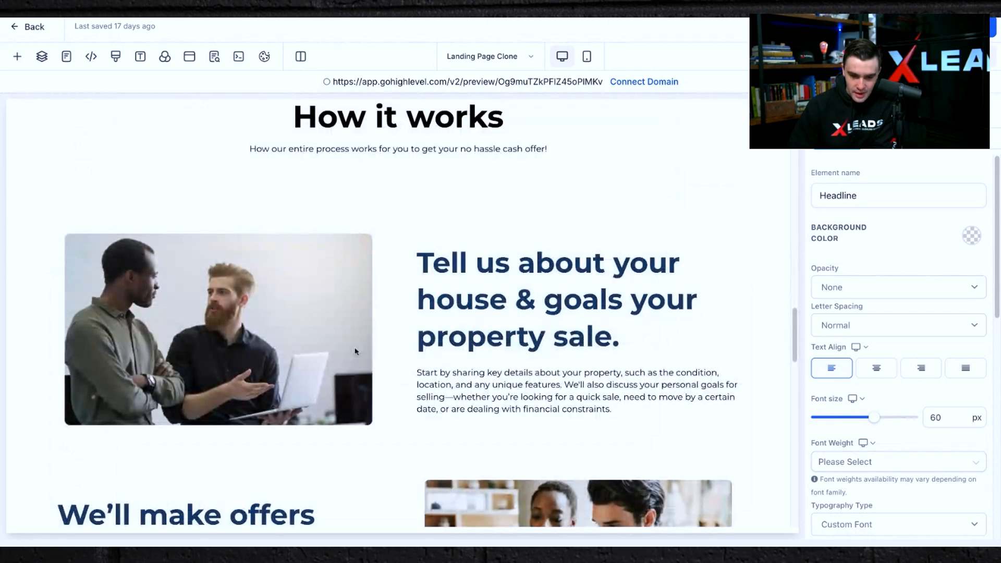
{"action": "scroll", "coordinate": [704, 95], "scroll_direction": "up", "scroll_amount": 20}
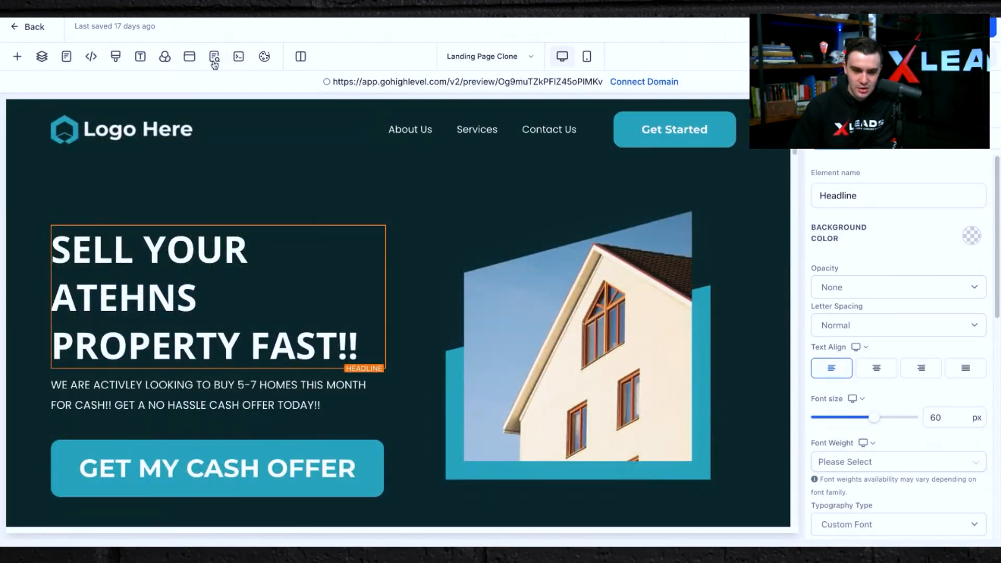
{"action": "left_click", "coordinate": [16, 28]}
{"action": "left_click", "coordinate": [637, 320]}
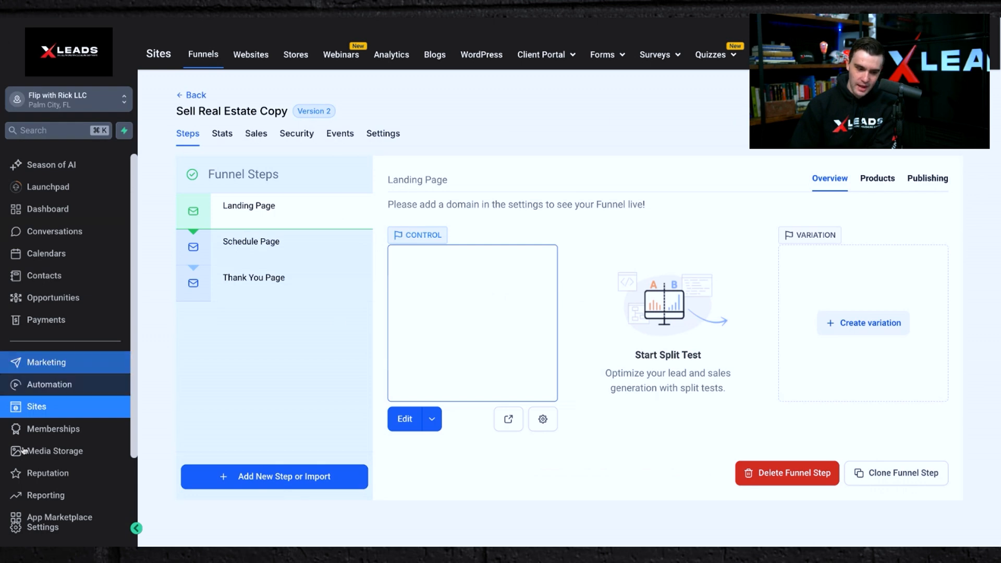
Open the account settings to view the business profile, then go back to the funnel.
{"action": "scroll", "coordinate": [24, 451], "scroll_direction": "down", "scroll_amount": 2}
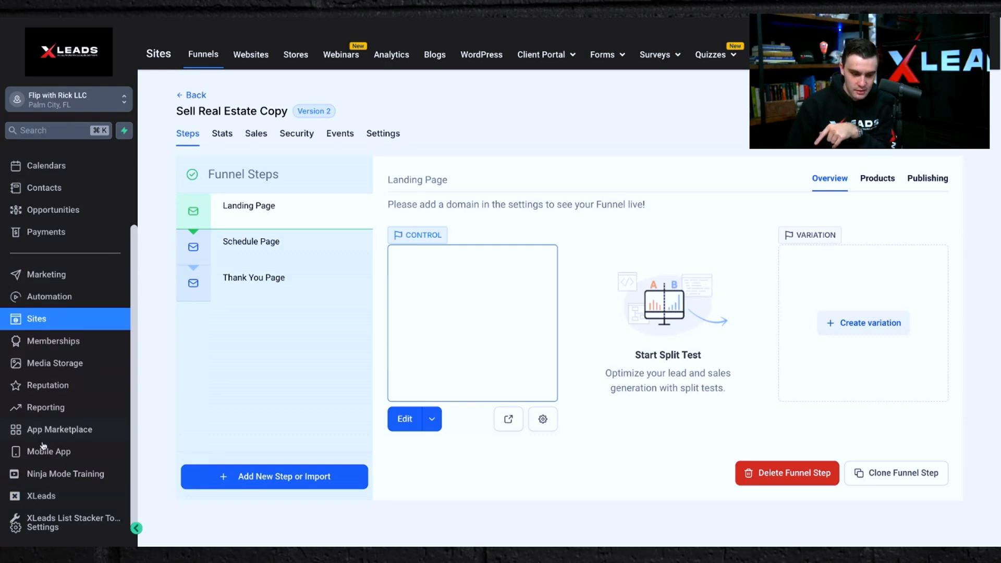
{"action": "left_click", "coordinate": [25, 529]}
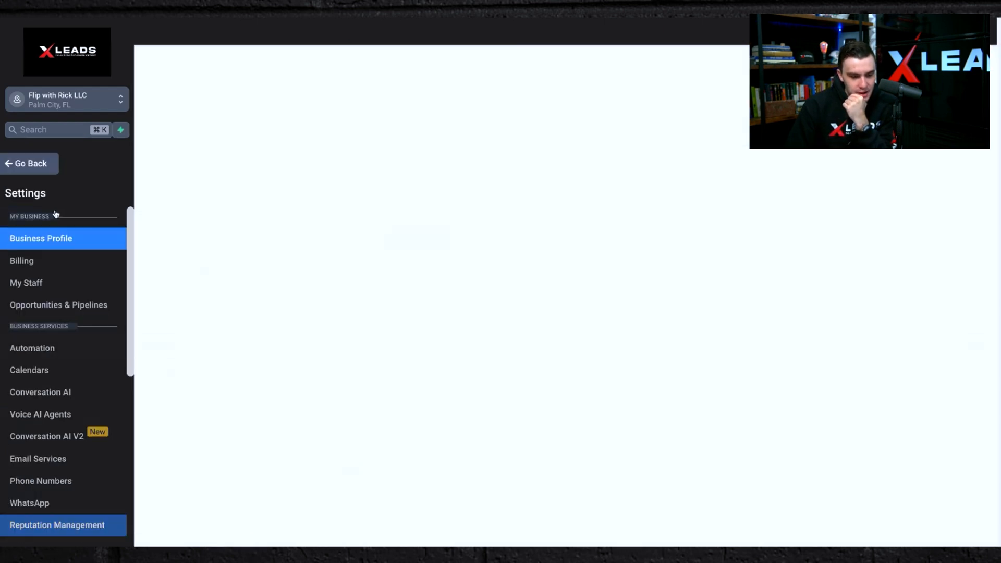
{"action": "scroll", "coordinate": [26, 315], "scroll_direction": "down", "scroll_amount": 10}
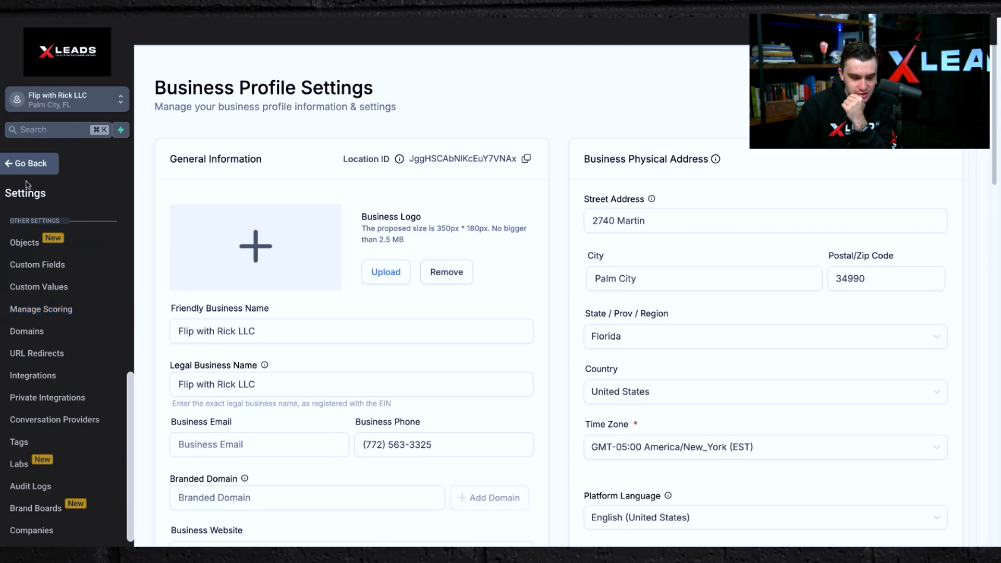
{"action": "left_click", "coordinate": [19, 164]}
{"action": "left_click", "coordinate": [43, 215]}
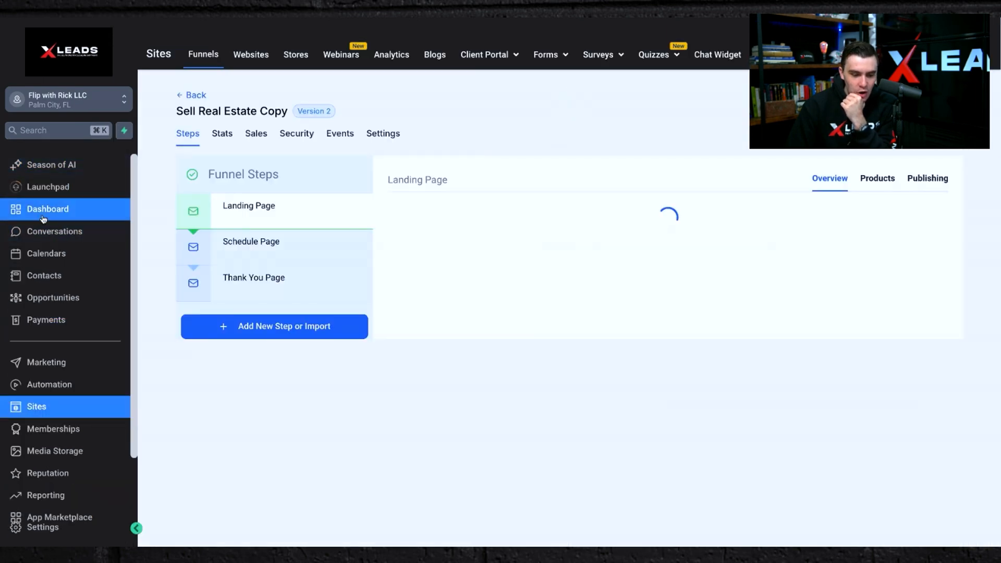